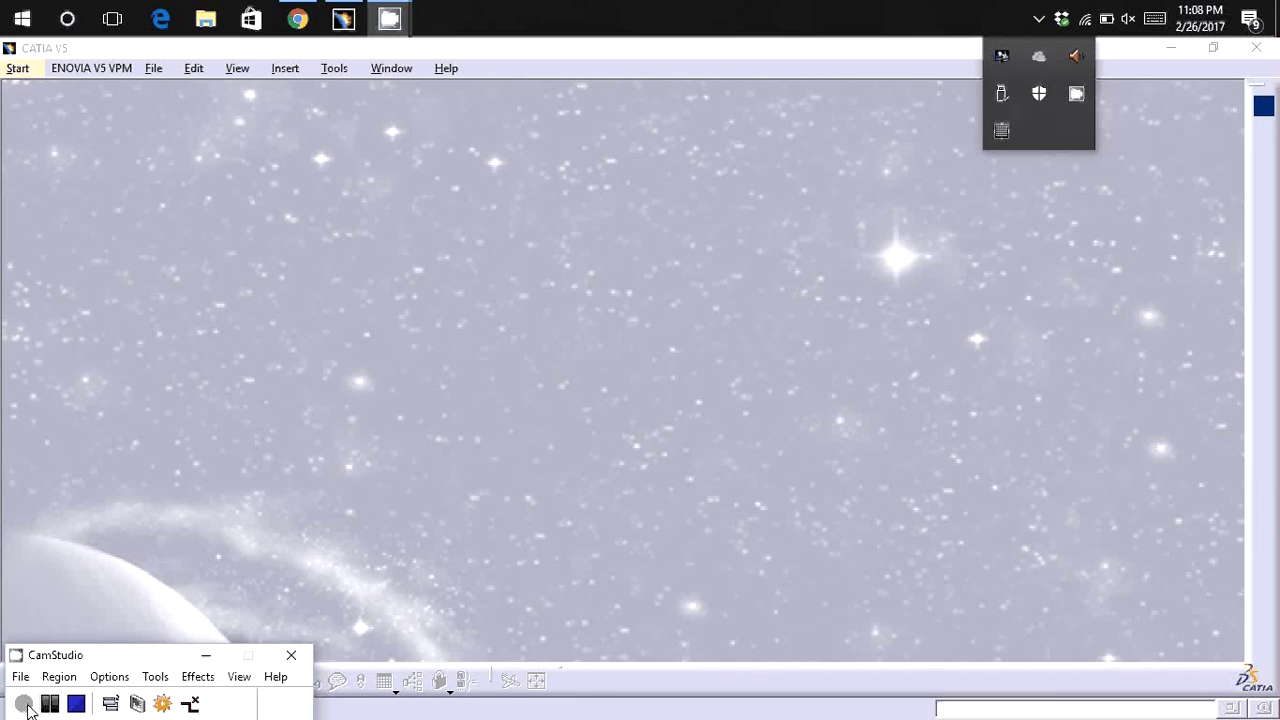
Create a new Part Design part named 'bolt'.
{"action": "left_click", "coordinate": [17, 68]}
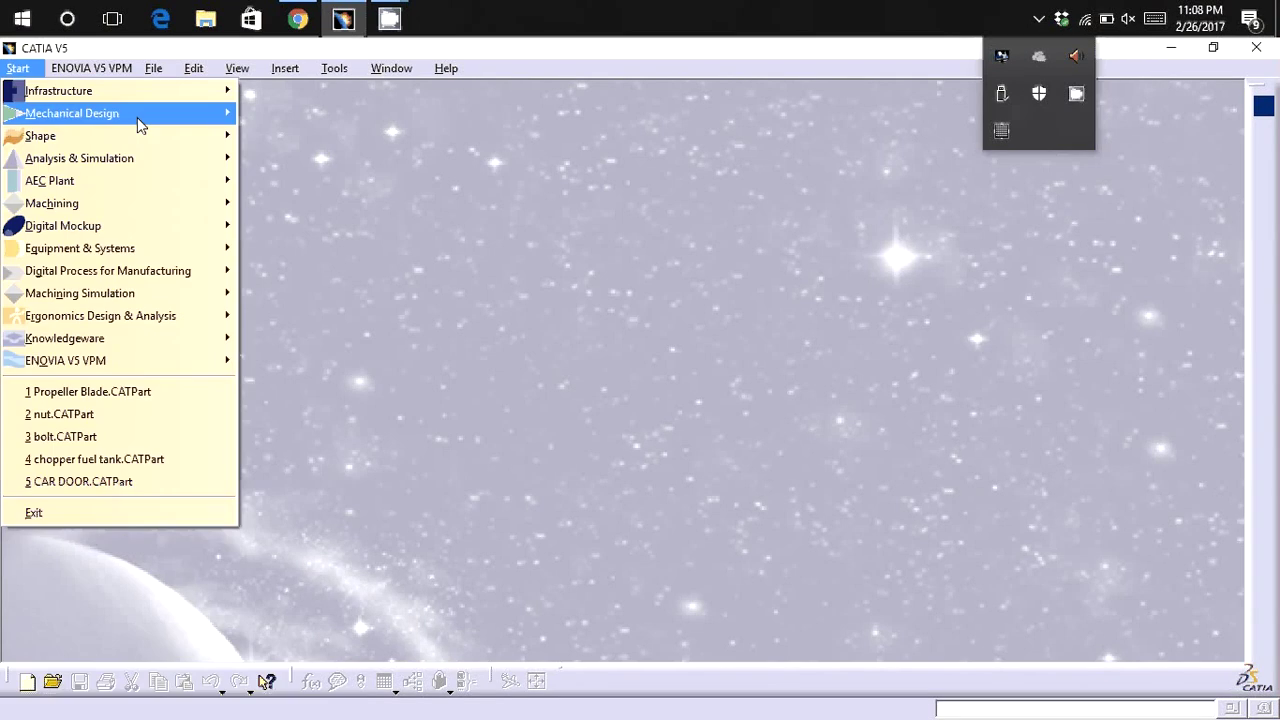
{"action": "left_click", "coordinate": [130, 113]}
{"action": "left_click", "coordinate": [285, 114]}
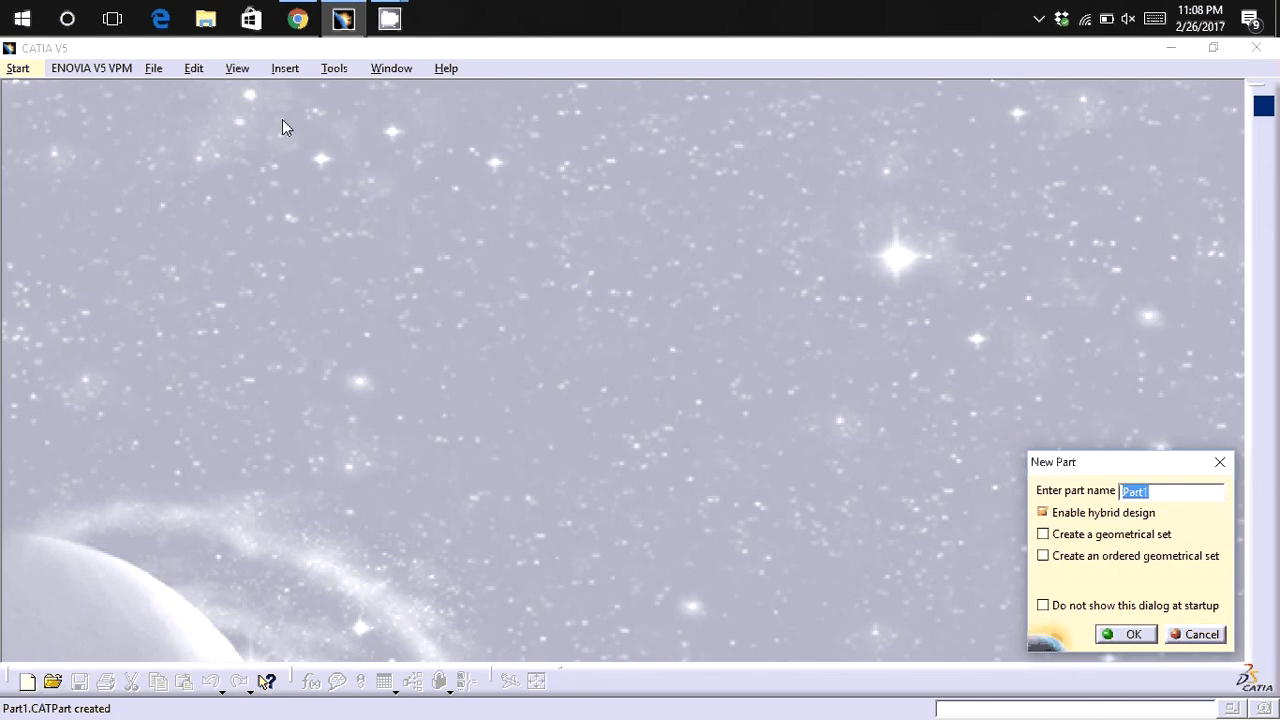
{"action": "type", "text": "bolt"}
{"action": "key", "text": "Return"}
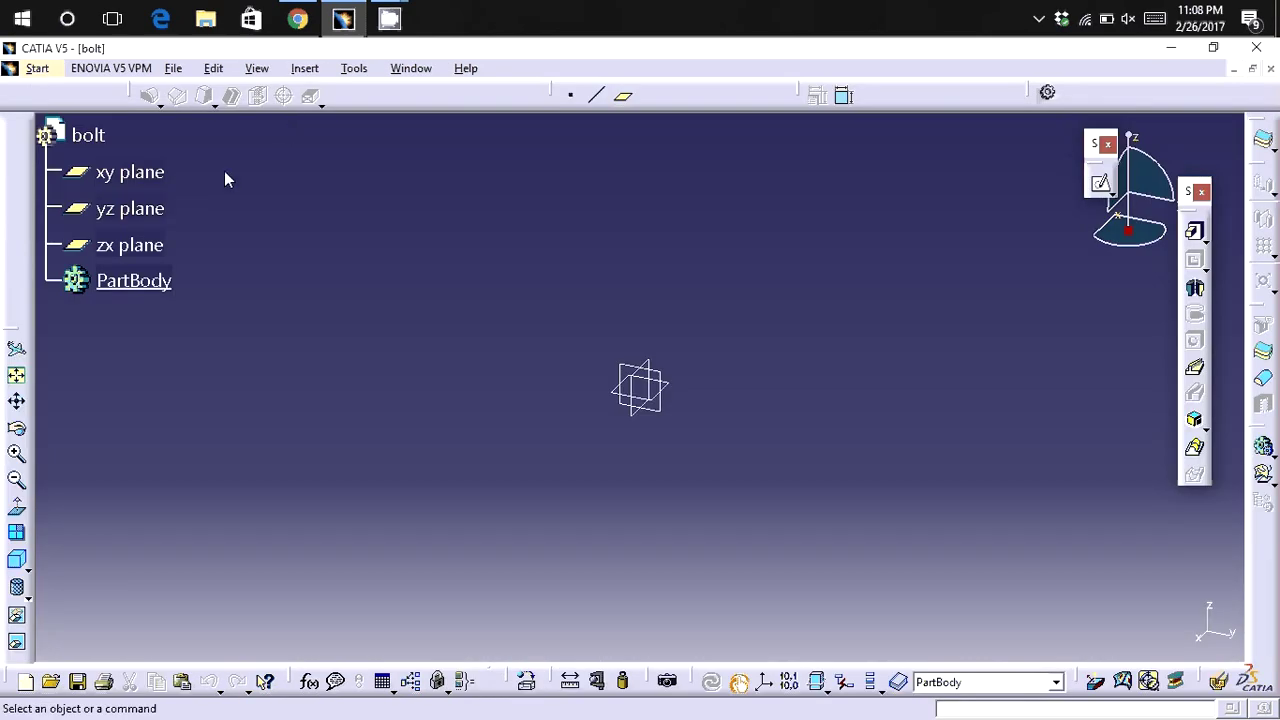
On an xy-plane sketch, draw a hexagon centred on the origin.
{"action": "left_click", "coordinate": [160, 174]}
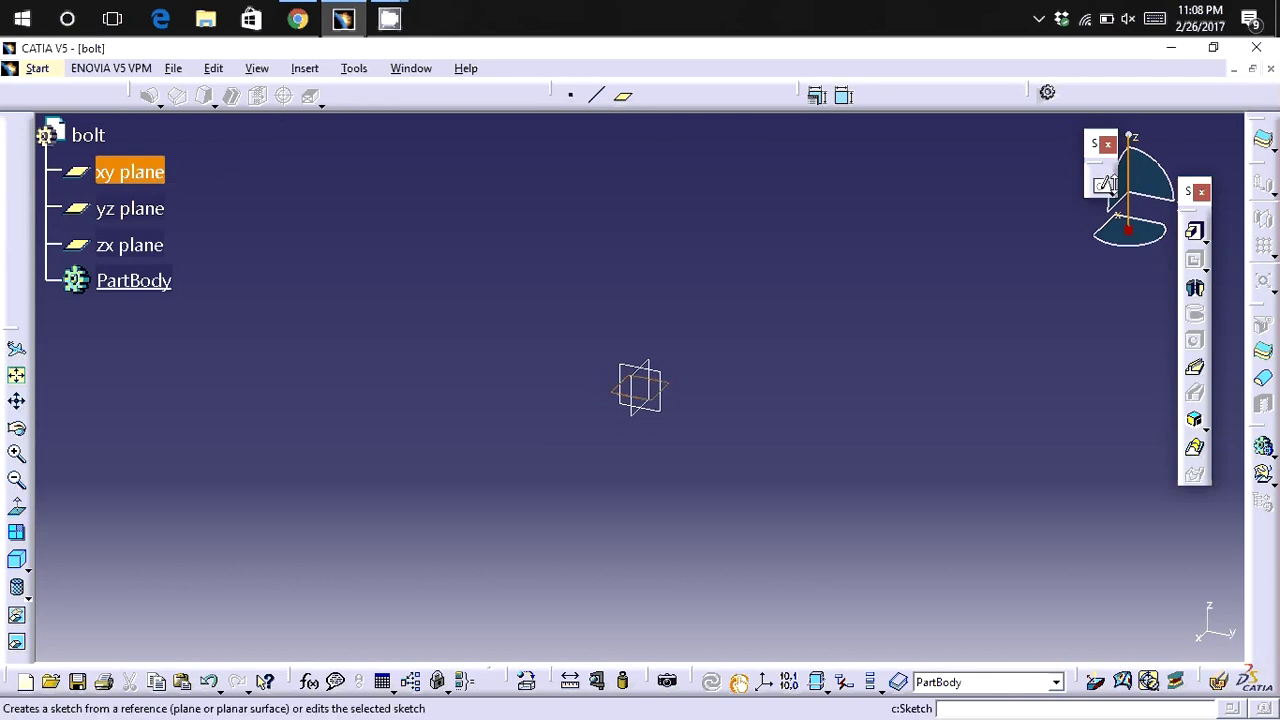
{"action": "left_click", "coordinate": [1105, 183]}
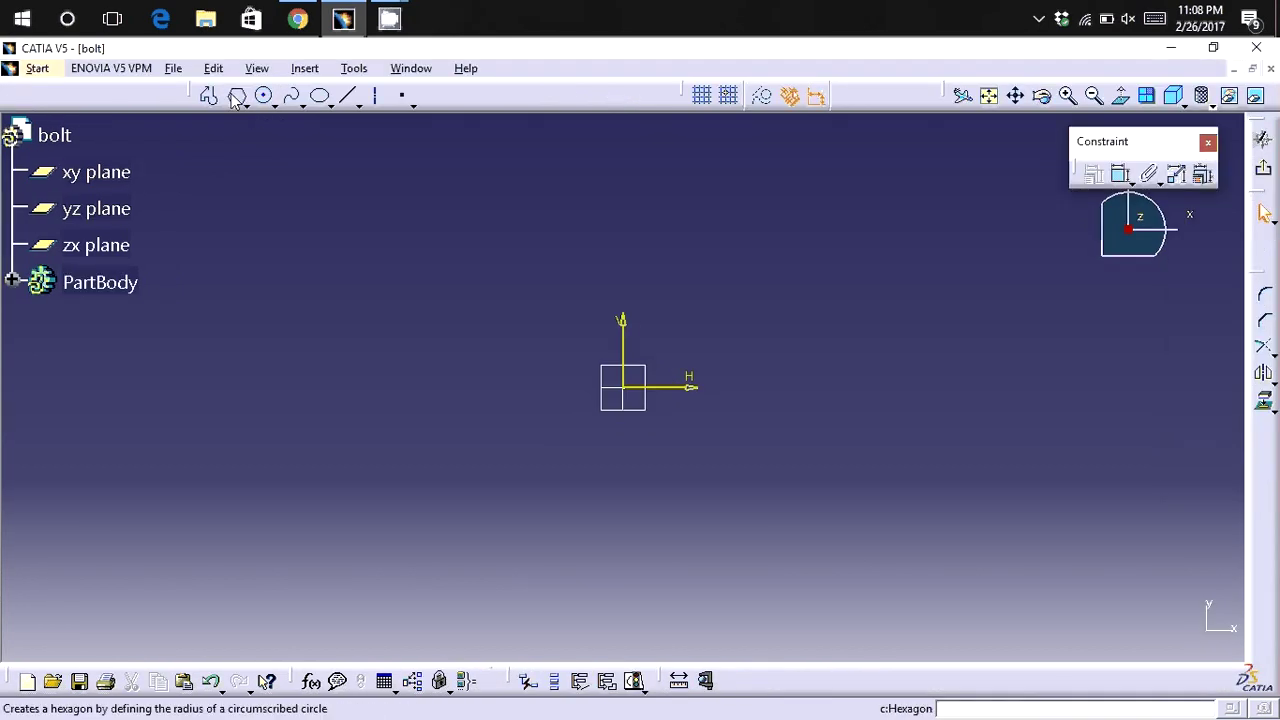
{"action": "left_click", "coordinate": [236, 96]}
{"action": "left_click", "coordinate": [626, 388]}
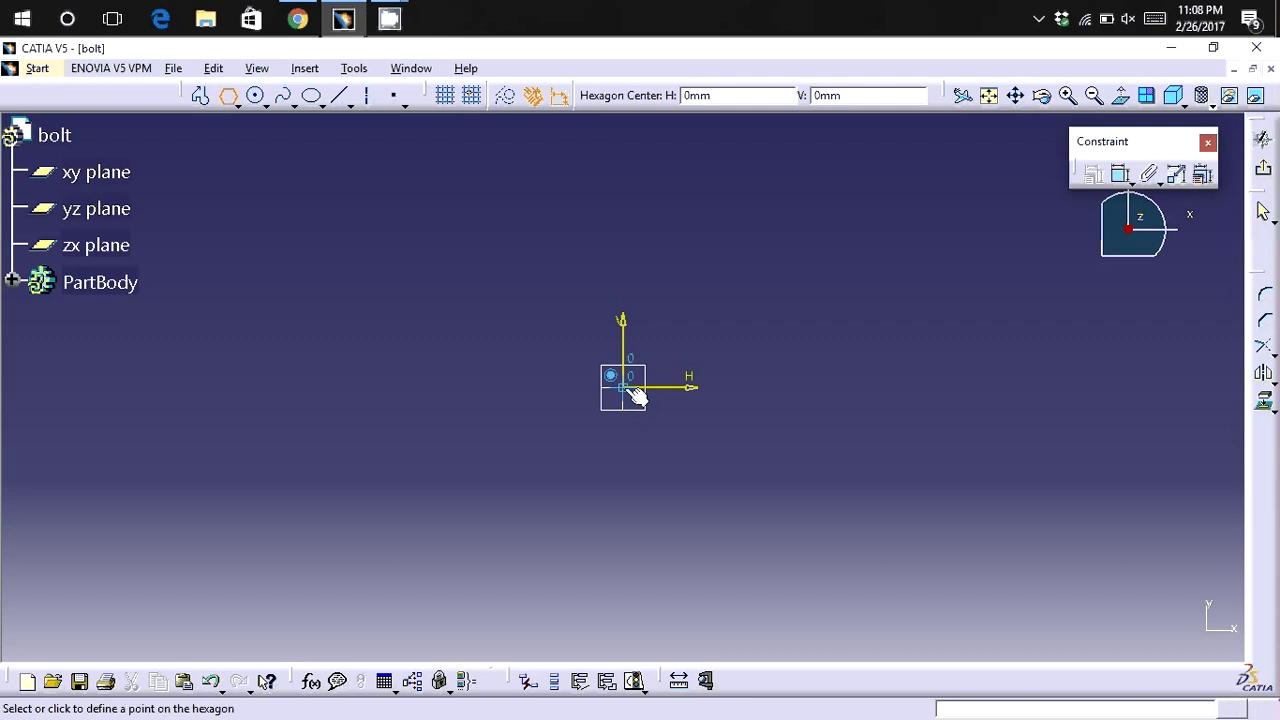
{"action": "left_click", "coordinate": [630, 282]}
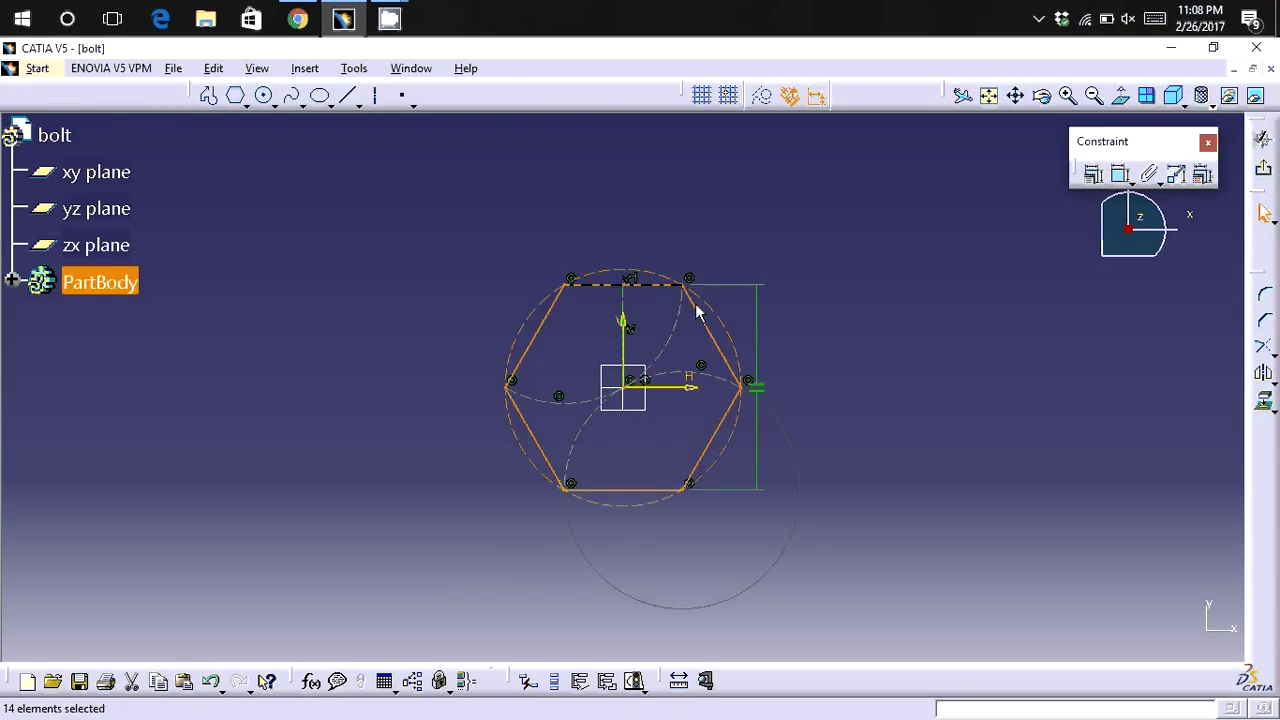
Dimension the hexagon's top edge to 6 and exit the sketch.
{"action": "left_click", "coordinate": [1120, 174]}
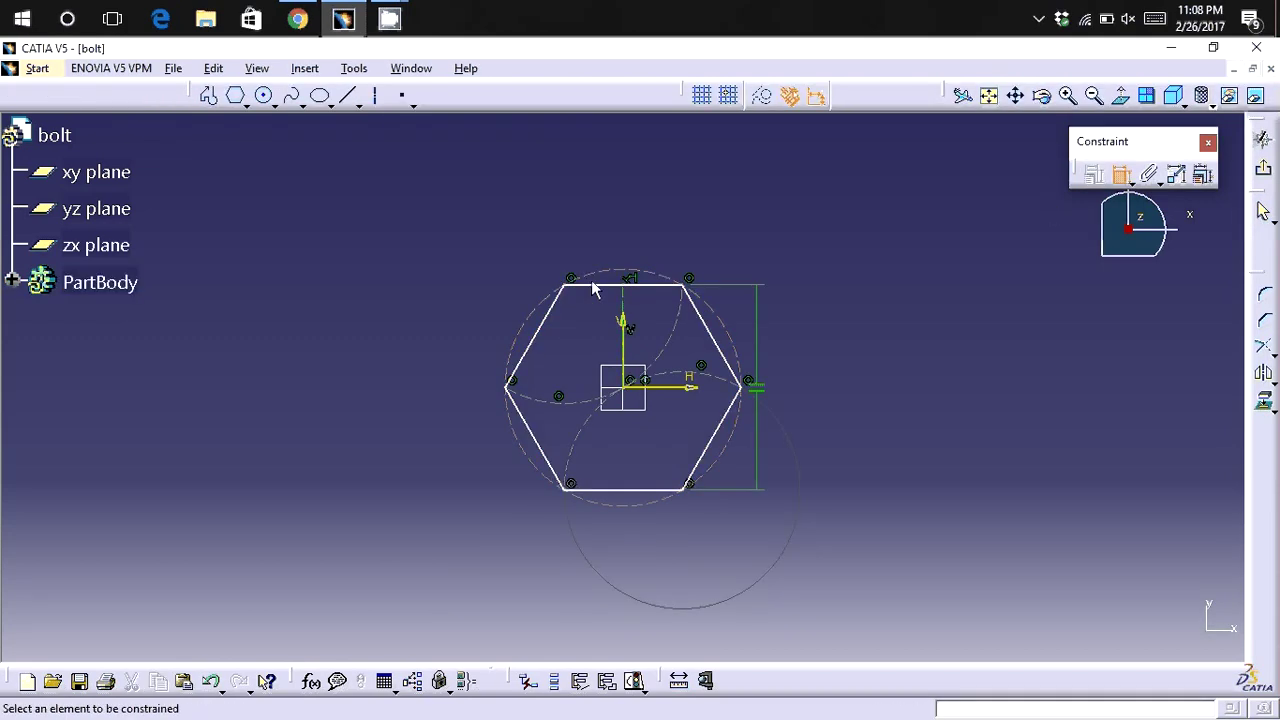
{"action": "left_click", "coordinate": [606, 285]}
{"action": "left_click", "coordinate": [612, 225]}
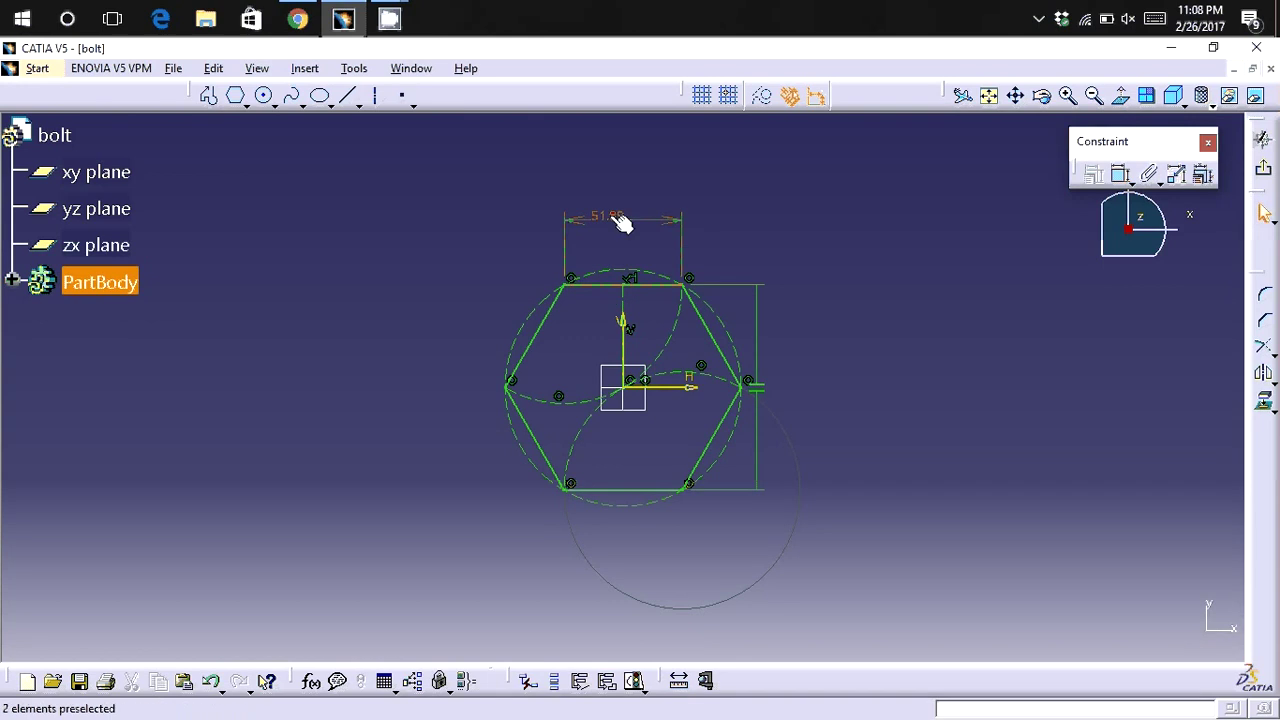
{"action": "double_click", "coordinate": [620, 219]}
{"action": "type", "text": "6"}
{"action": "key", "text": "Return"}
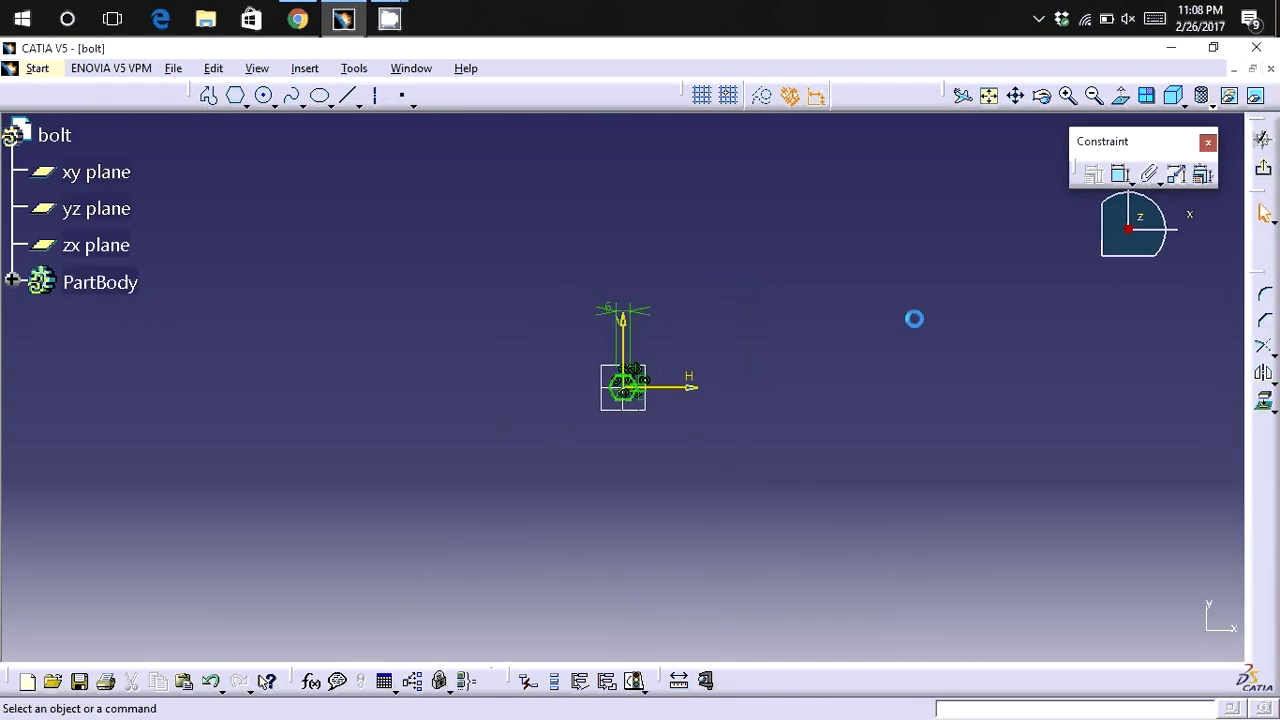
{"action": "left_click", "coordinate": [1263, 140]}
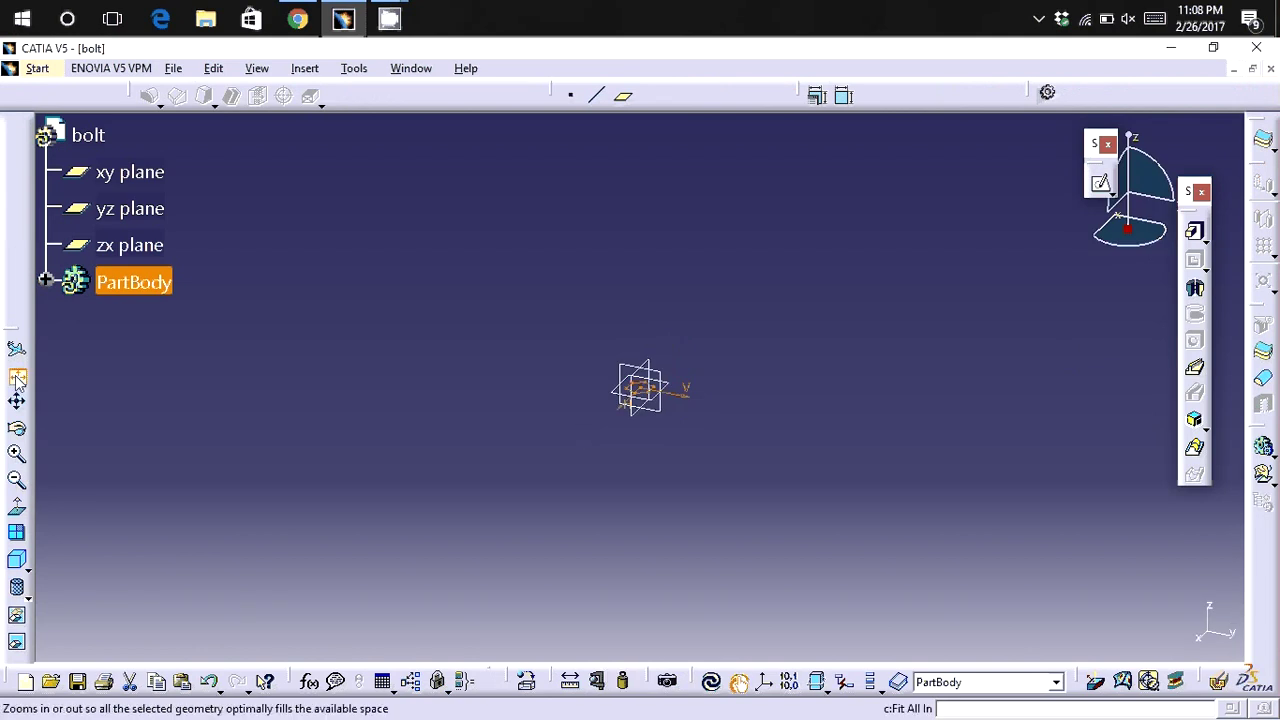
Pad the hexagon sketch 20 mm into a solid prism and select its end face.
{"action": "left_click", "coordinate": [1195, 232]}
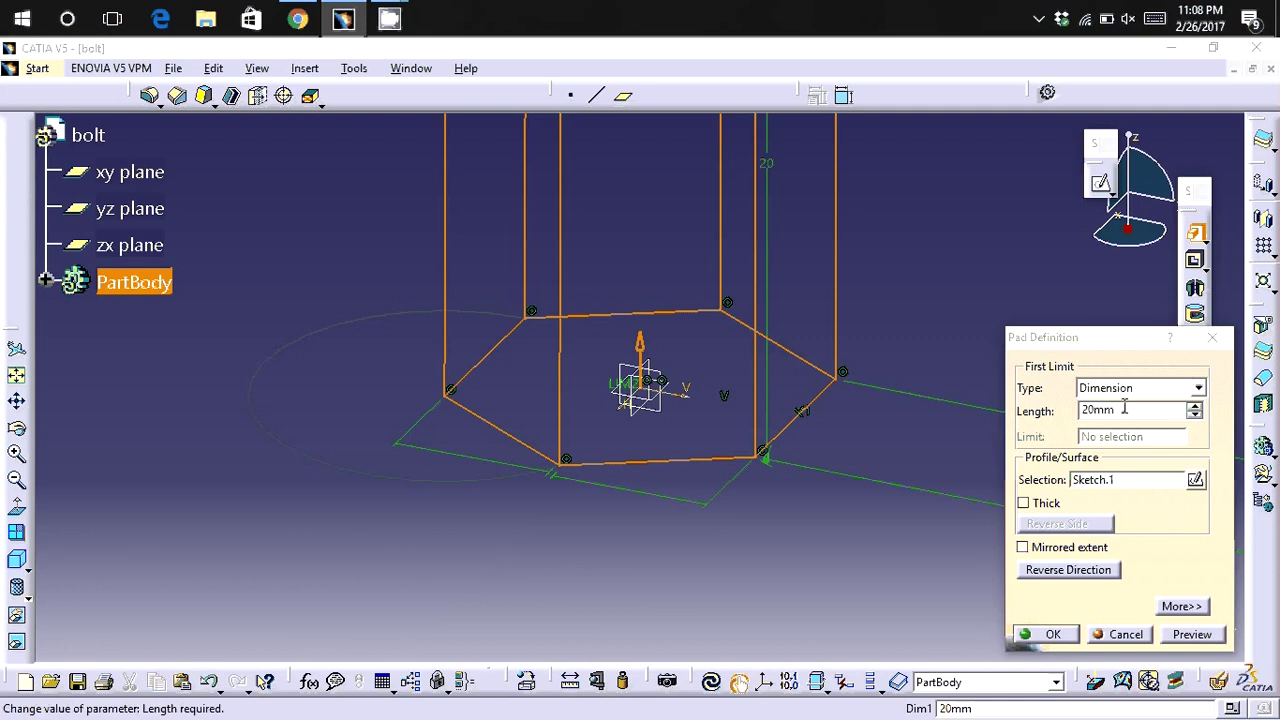
{"action": "key", "text": "Return"}
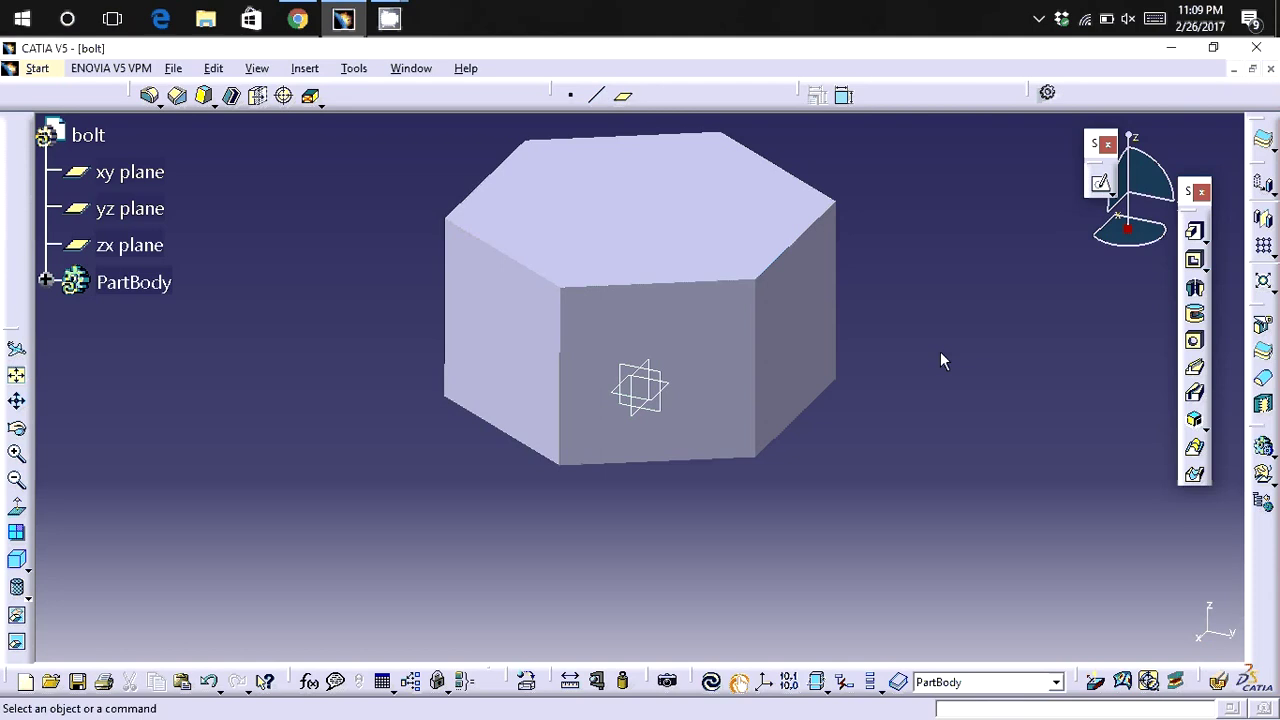
{"action": "left_click", "coordinate": [608, 192]}
{"action": "left_click", "coordinate": [973, 226]}
{"action": "mouse_move", "coordinate": [331, 390]}
{"action": "middle_mouse_down"}
{"action": "mouse_move", "coordinate": [475, 447]}
{"action": "mouse_move", "coordinate": [666, 297]}
{"action": "middle_mouse_up"}
{"action": "left_click", "coordinate": [608, 349]}
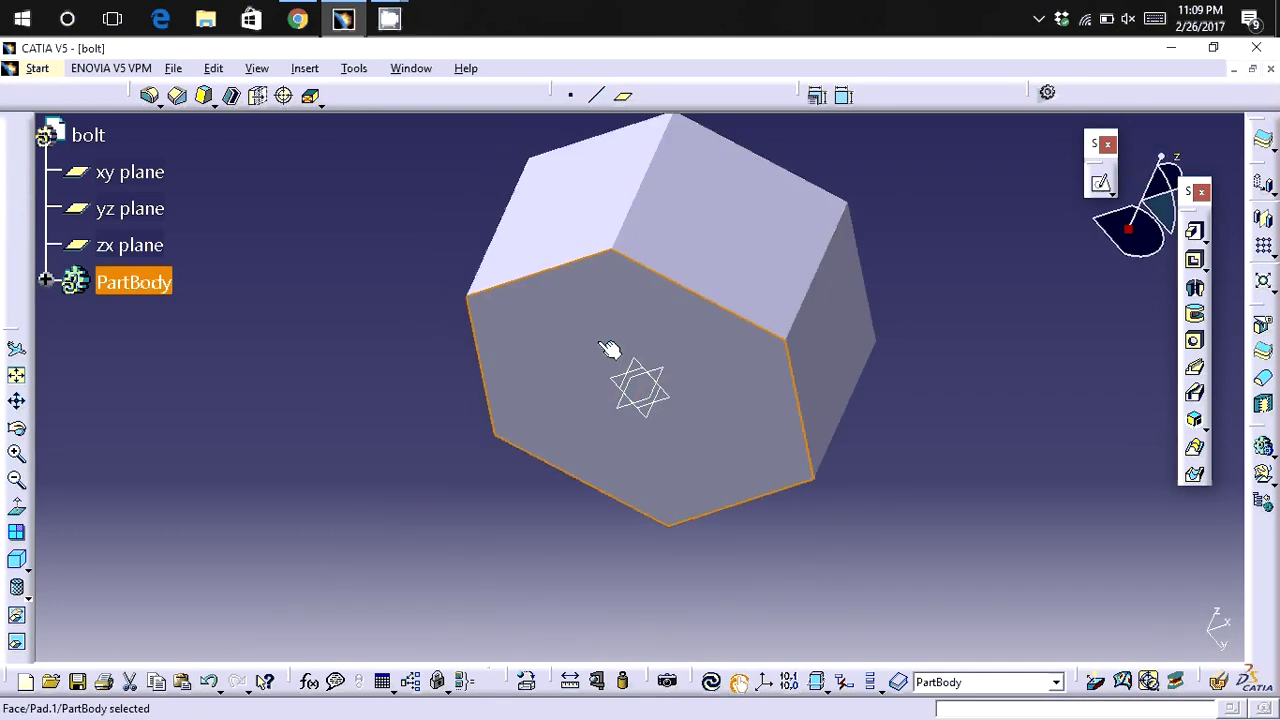
Sketch a circle at the end face's origin, set its diameter dimension to 6, and exit.
{"action": "left_click", "coordinate": [1100, 183]}
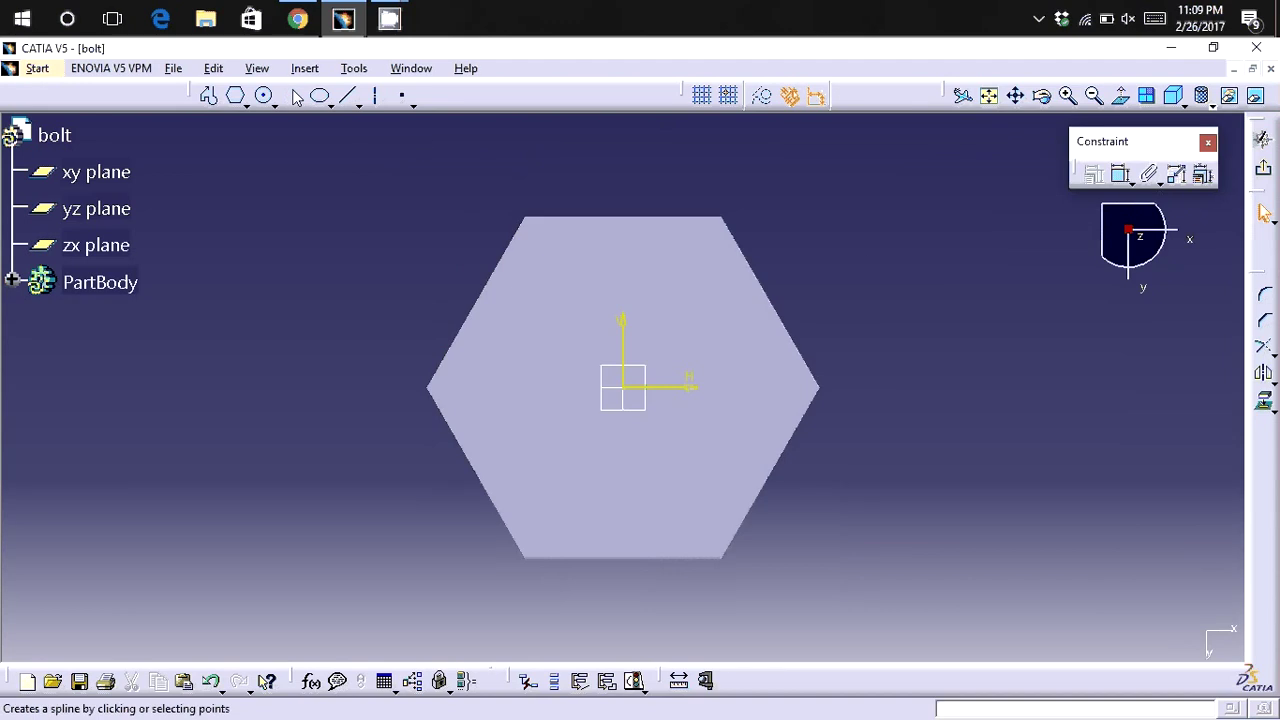
{"action": "left_click", "coordinate": [263, 95]}
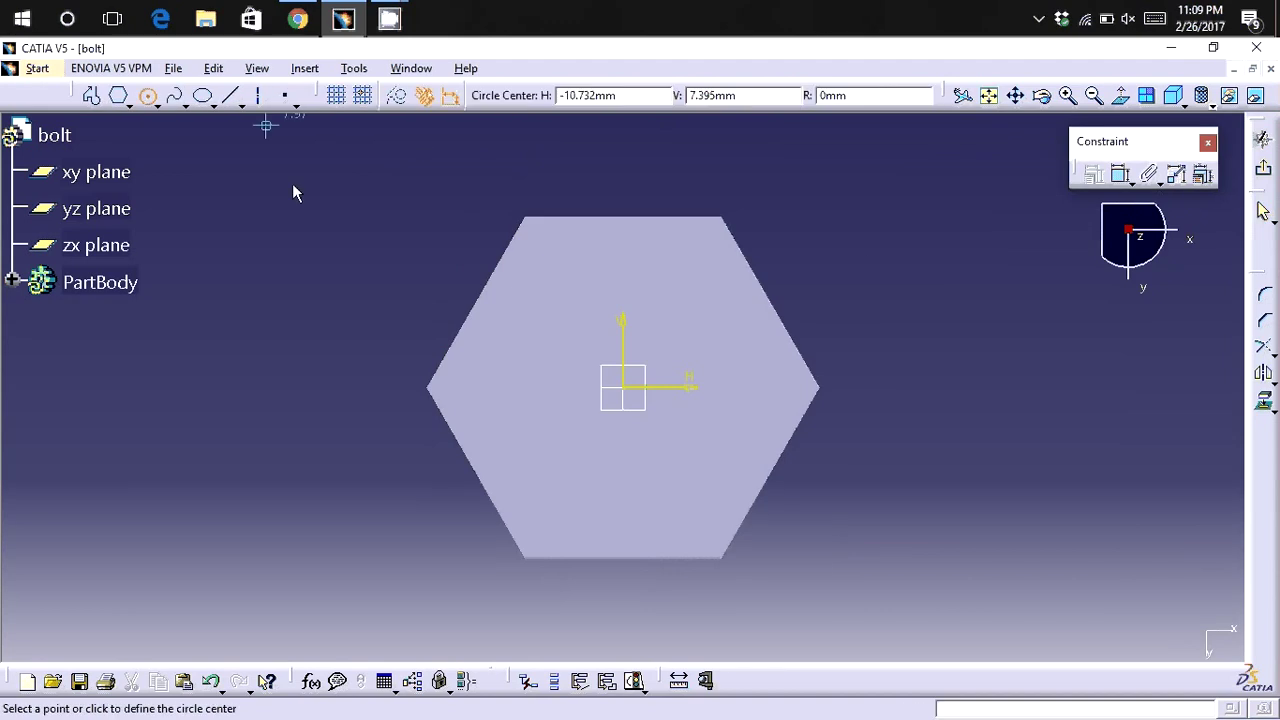
{"action": "left_click", "coordinate": [624, 390]}
{"action": "left_click", "coordinate": [660, 470]}
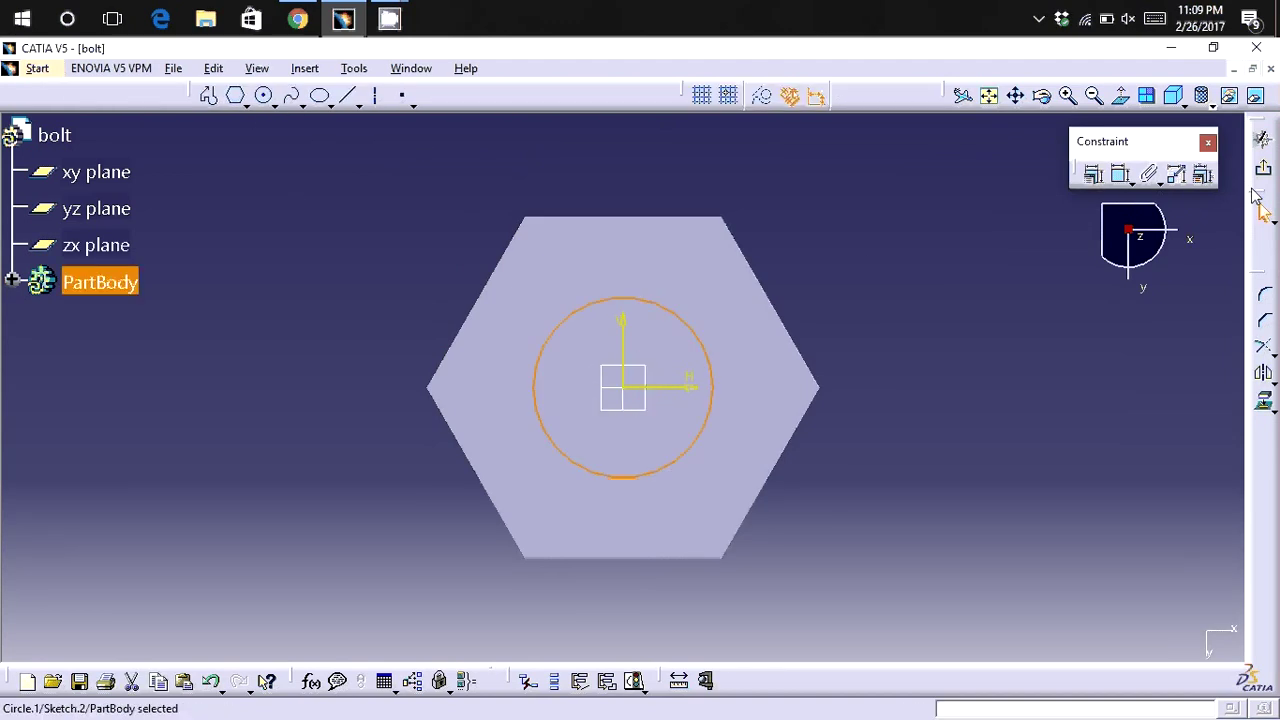
{"action": "left_click", "coordinate": [1149, 174]}
{"action": "left_click", "coordinate": [819, 241]}
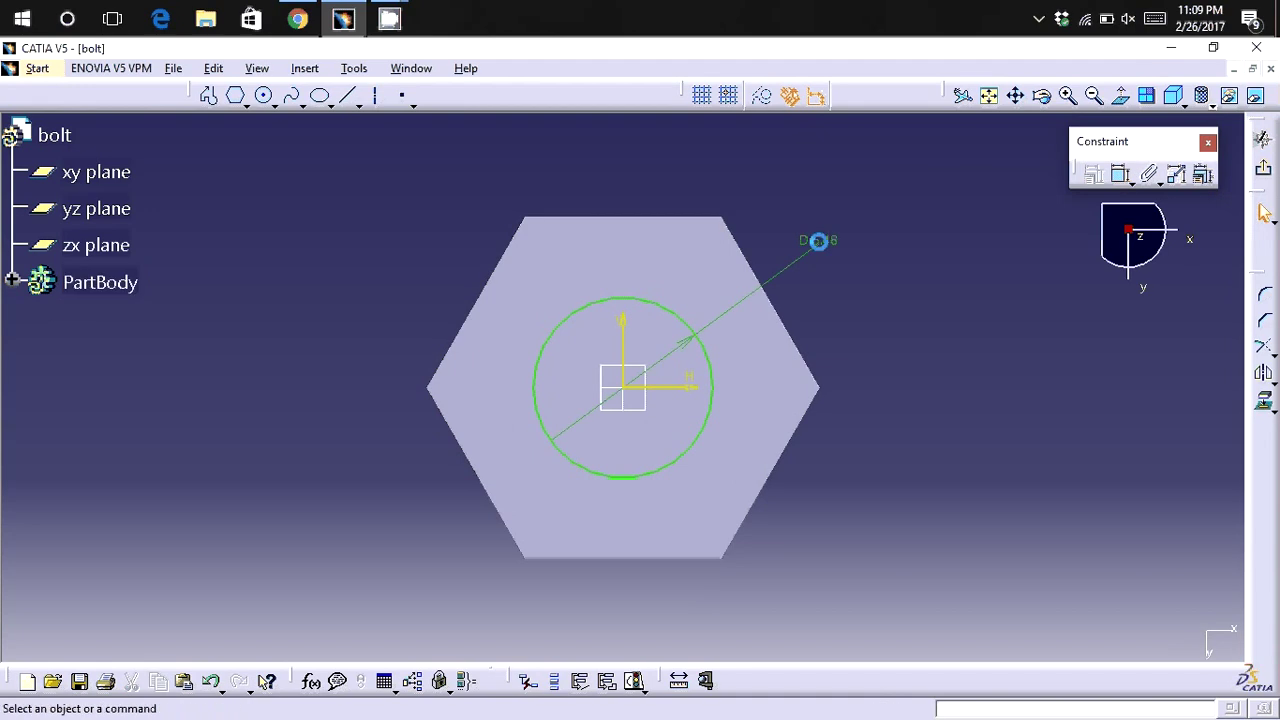
{"action": "double_click", "coordinate": [818, 241]}
{"action": "type", "text": "6"}
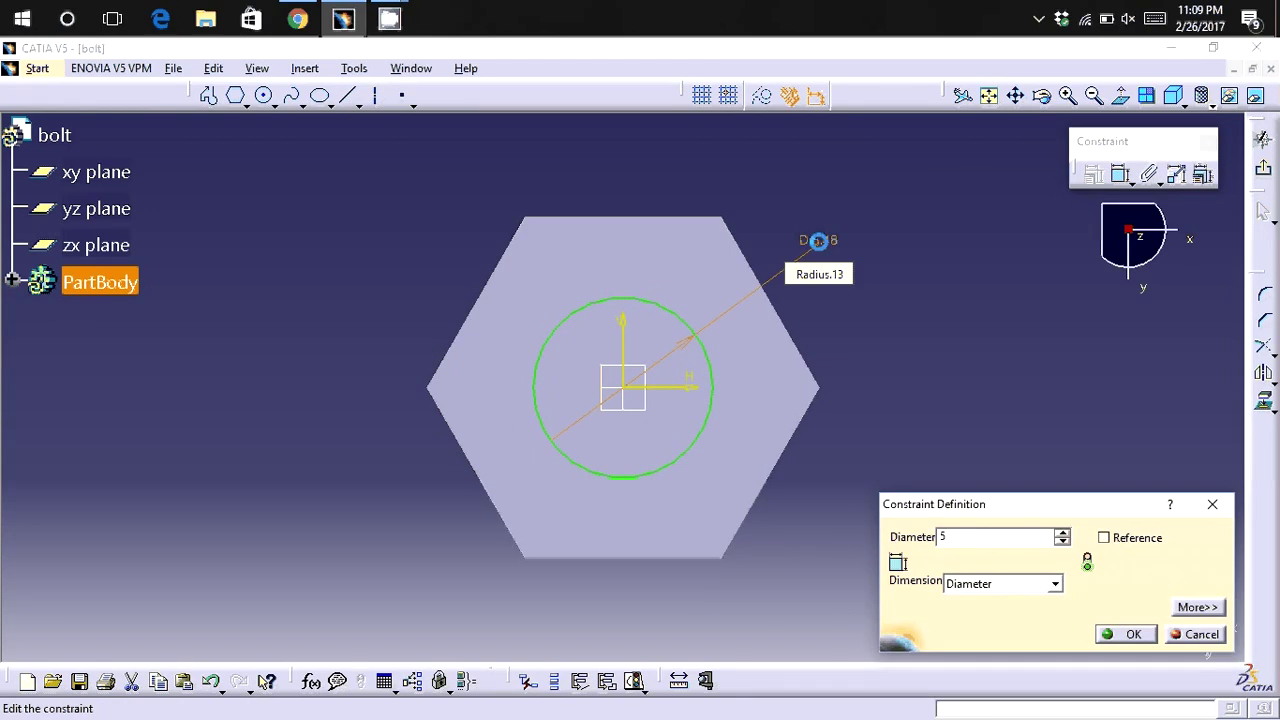
{"action": "key", "text": "Return"}
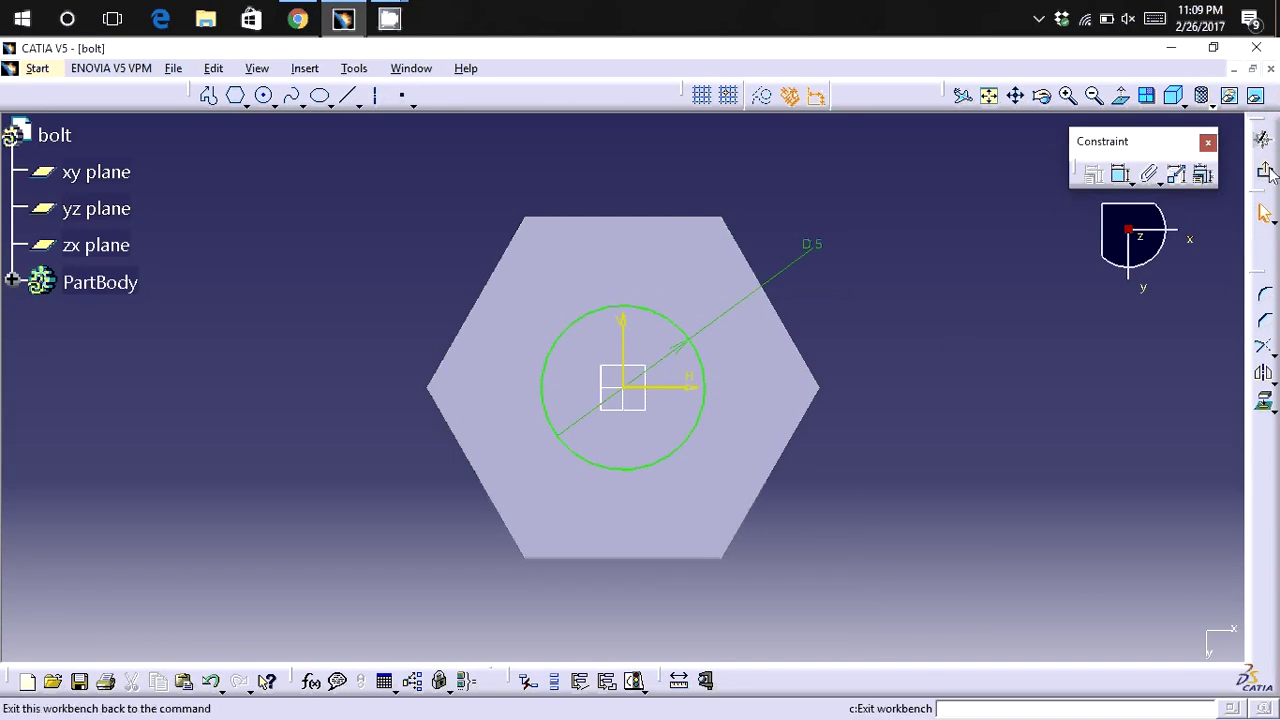
{"action": "left_click", "coordinate": [1263, 140]}
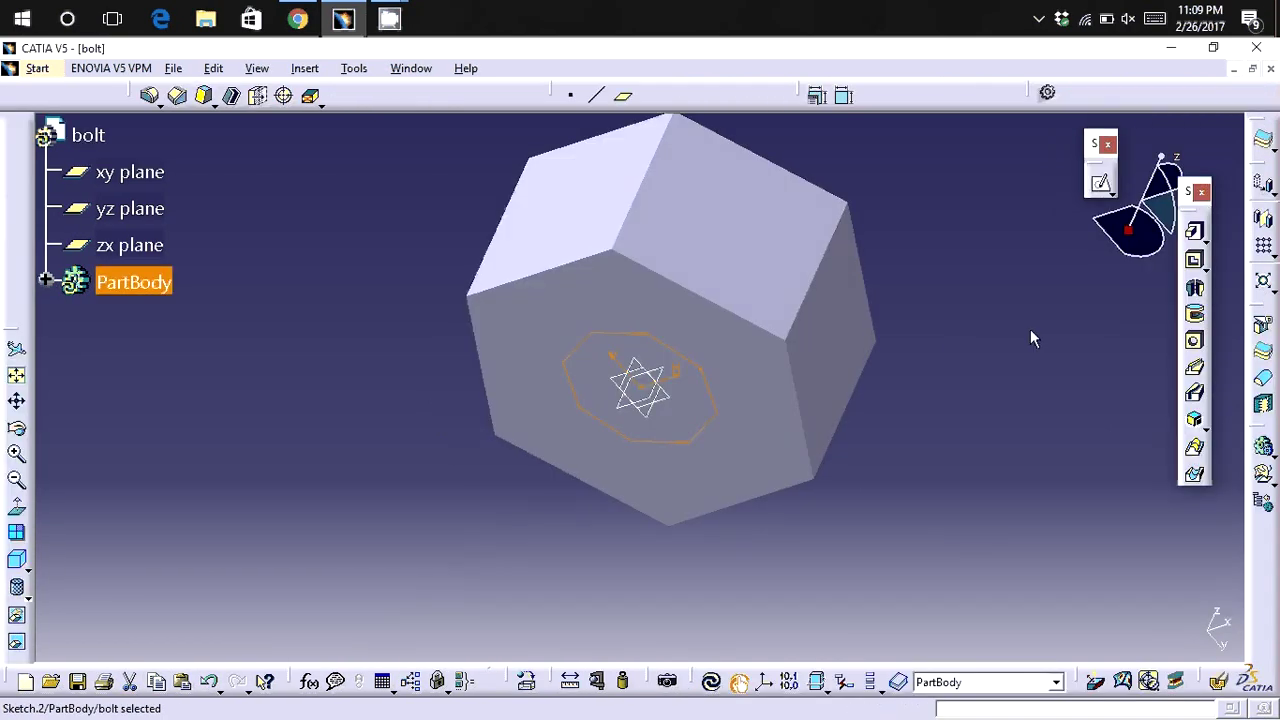
Pad the circle sketch 20 mm to form the round shank, then view the whole bolt.
{"action": "left_click", "coordinate": [1196, 234]}
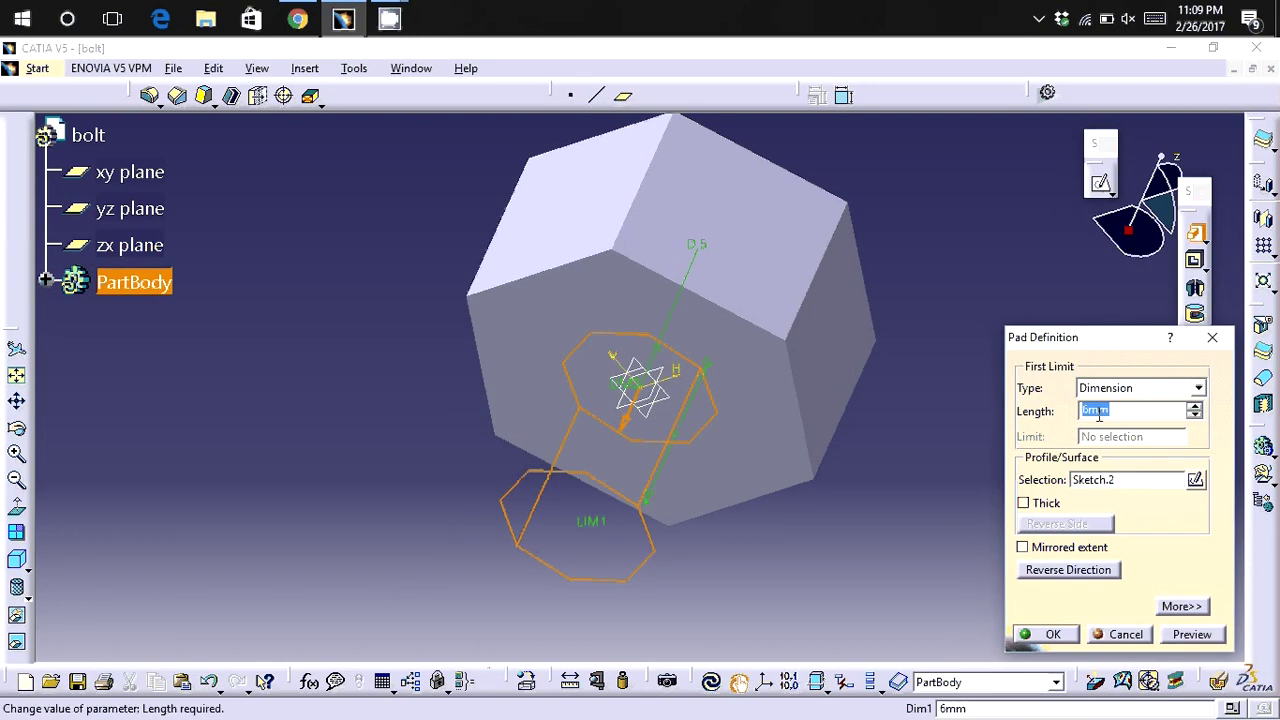
{"action": "type", "text": "2"}
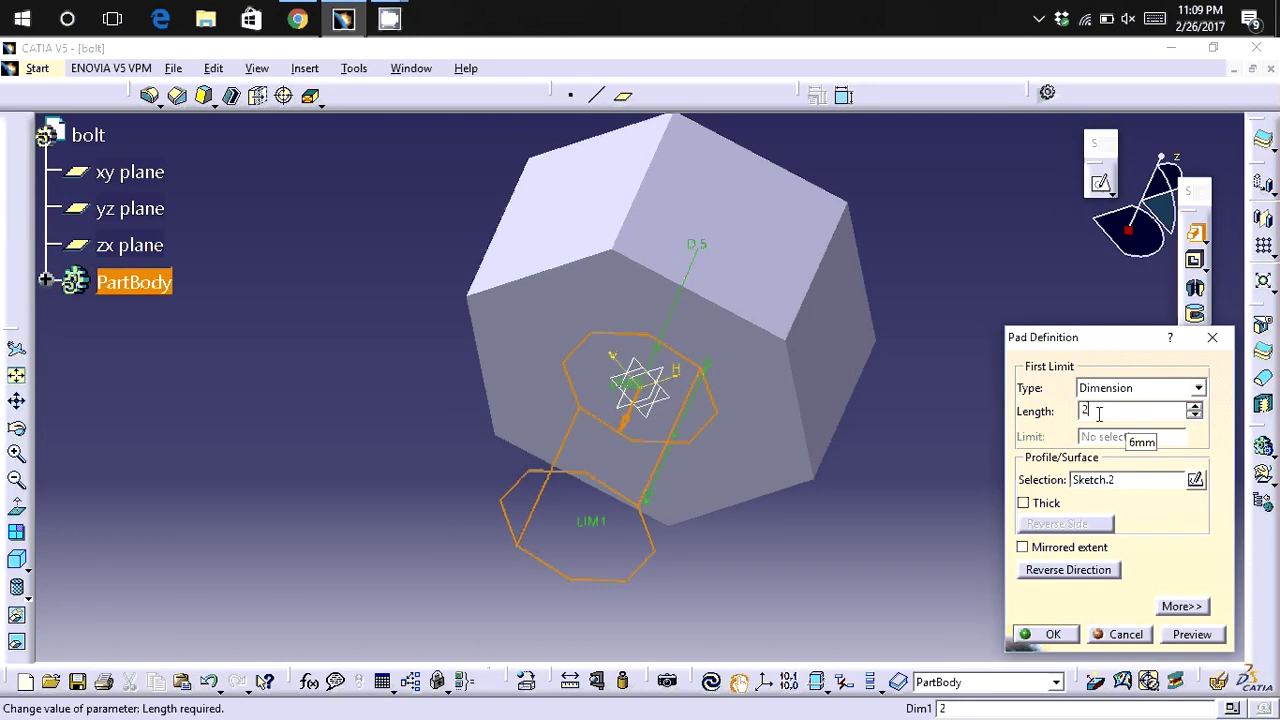
{"action": "type", "text": "0"}
{"action": "key", "text": "Return"}
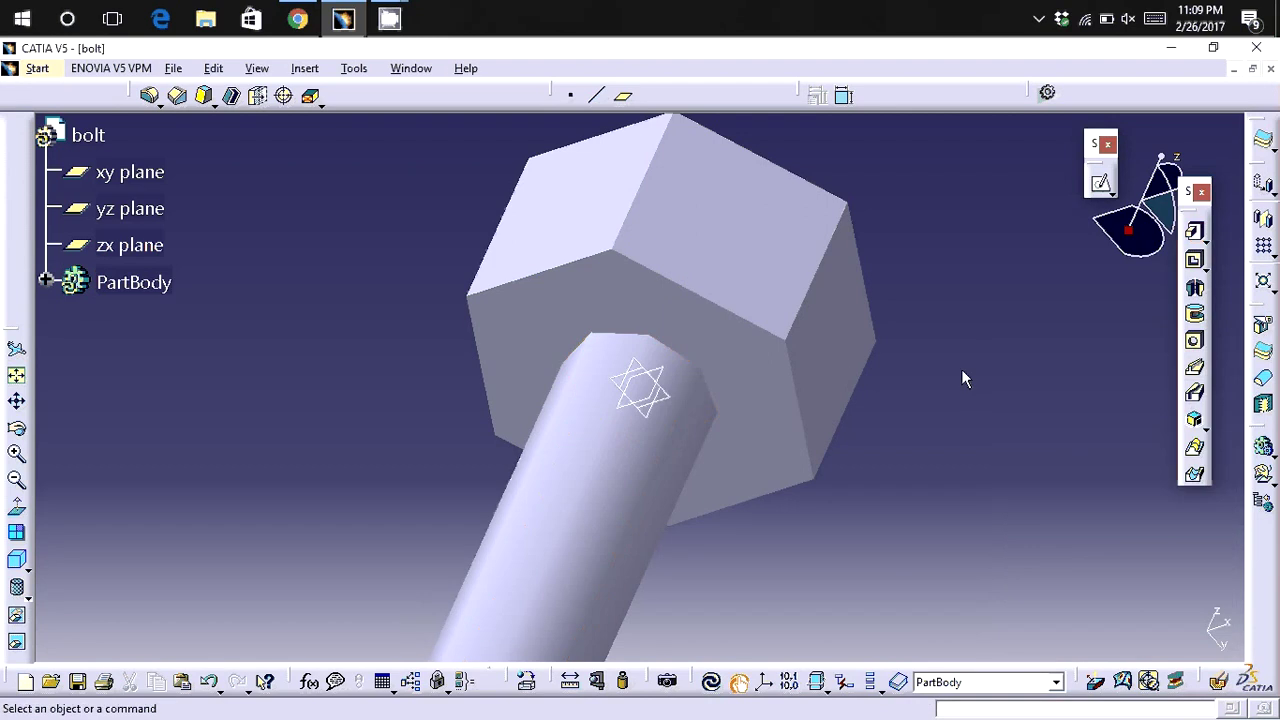
{"action": "left_click", "coordinate": [17, 376]}
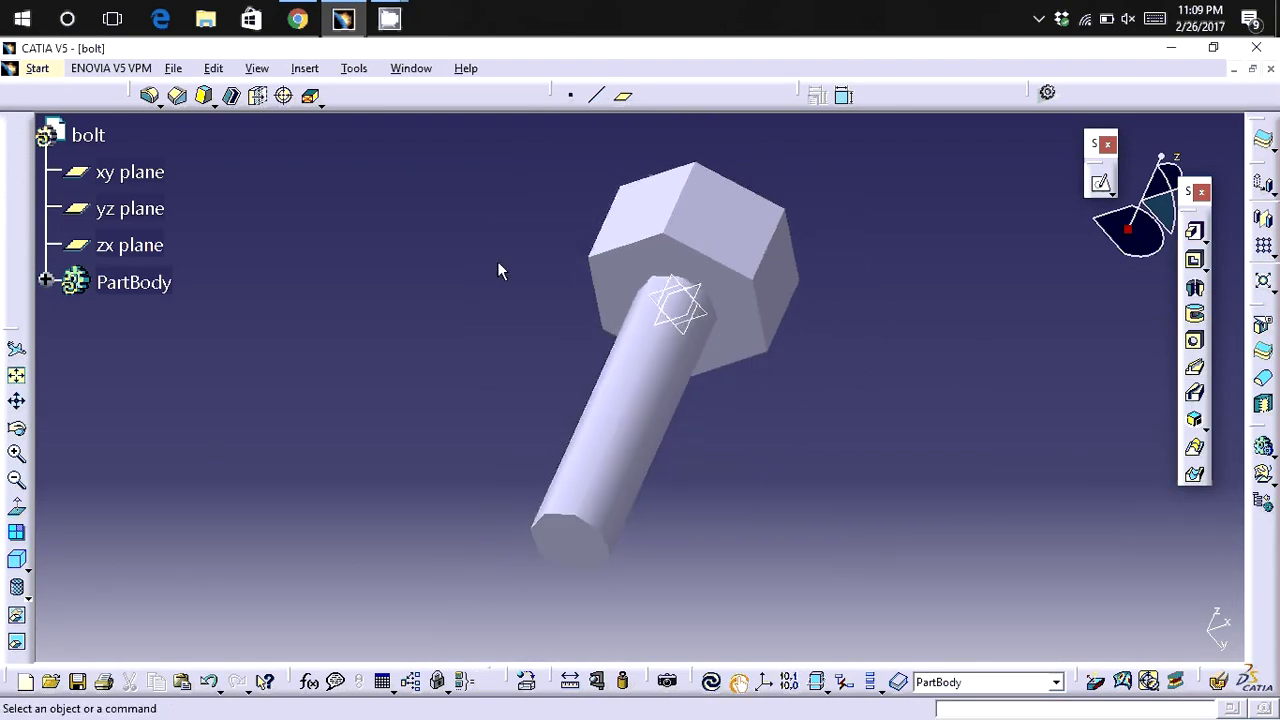
{"action": "mouse_move", "coordinate": [504, 248]}
{"action": "middle_mouse_down"}
{"action": "mouse_move", "coordinate": [448, 440]}
{"action": "mouse_move", "coordinate": [666, 457]}
{"action": "mouse_move", "coordinate": [444, 530]}
{"action": "mouse_move", "coordinate": [457, 434]}
{"action": "middle_mouse_up"}
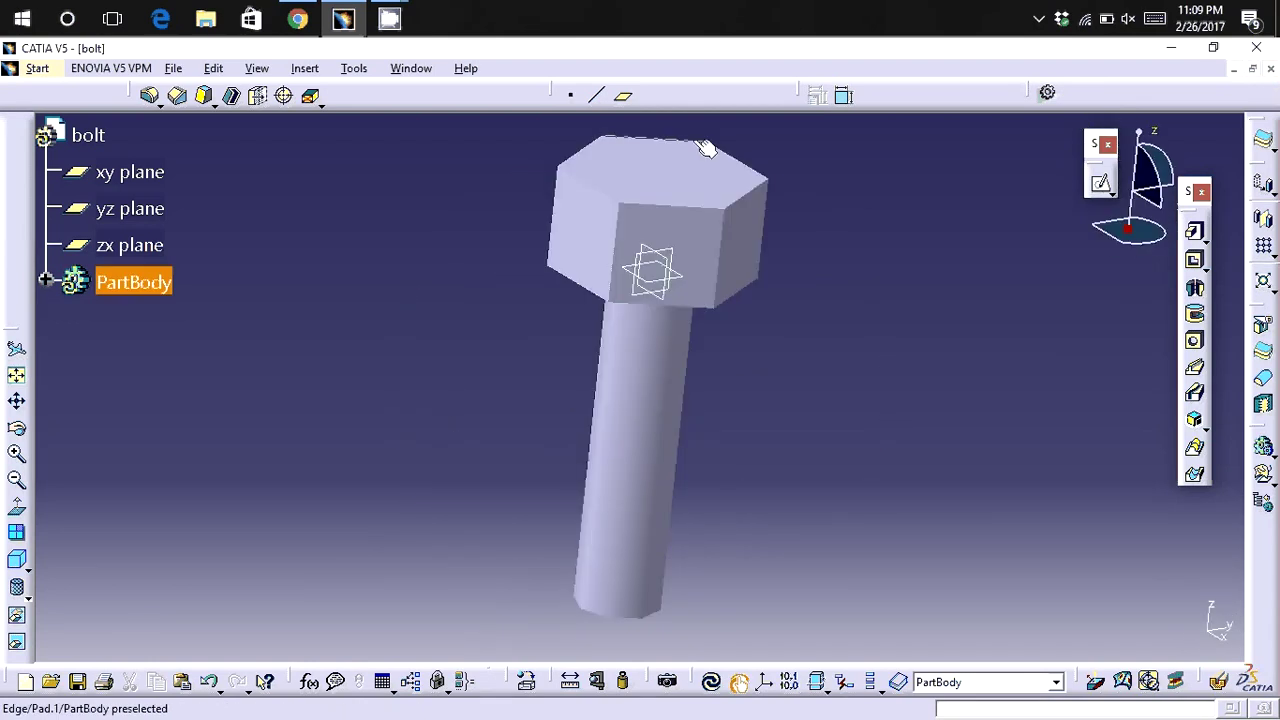
On the head's top face, sketch a circle centred on the origin.
{"action": "left_click", "coordinate": [679, 190]}
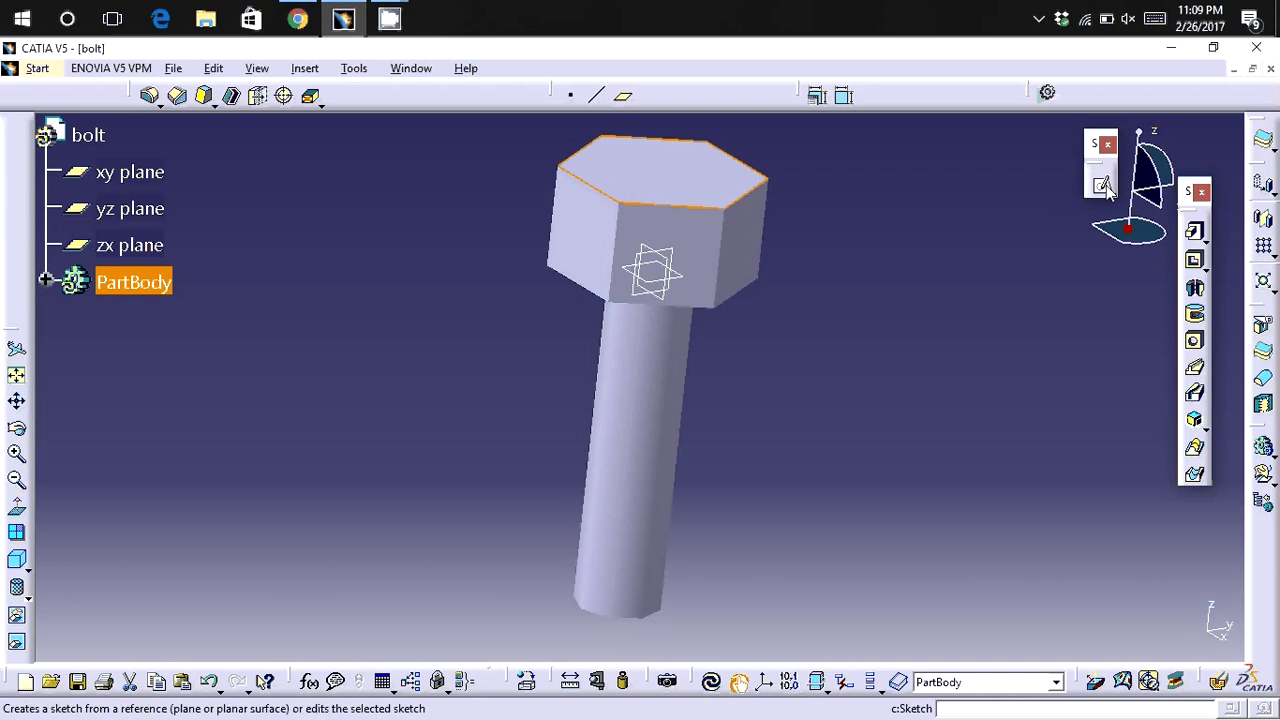
{"action": "left_click", "coordinate": [1100, 183]}
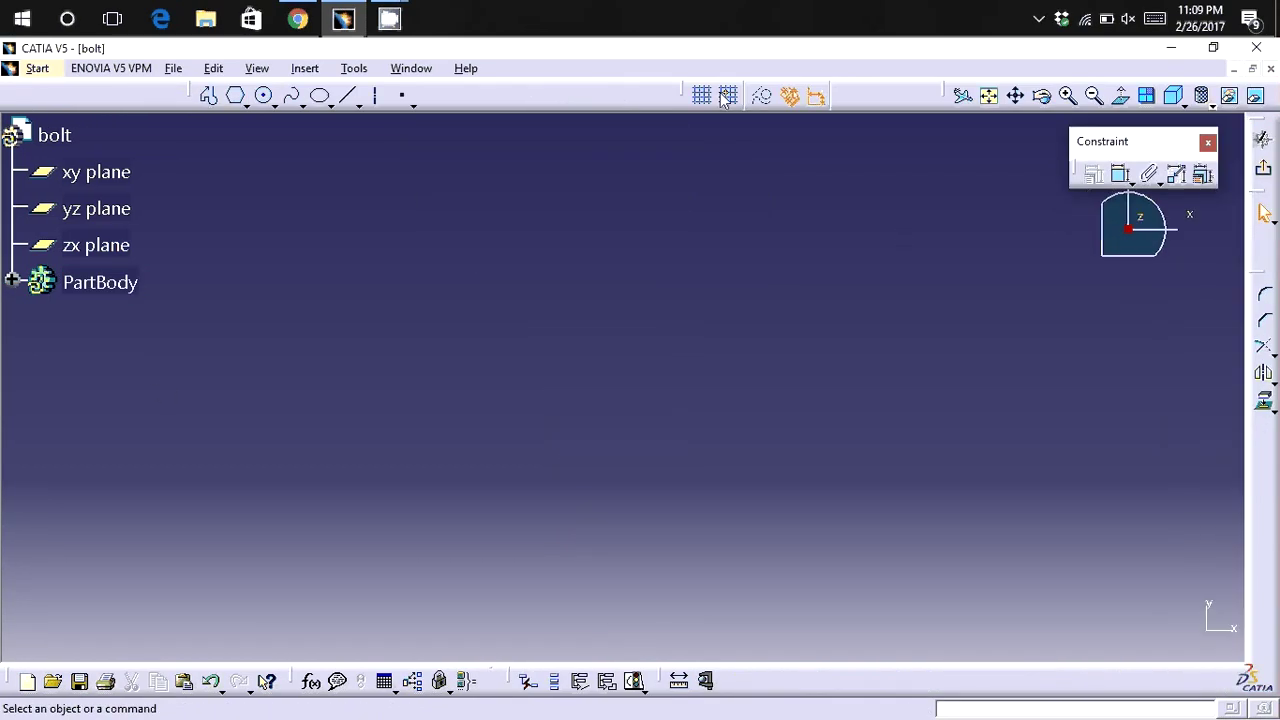
{"action": "left_click", "coordinate": [990, 97]}
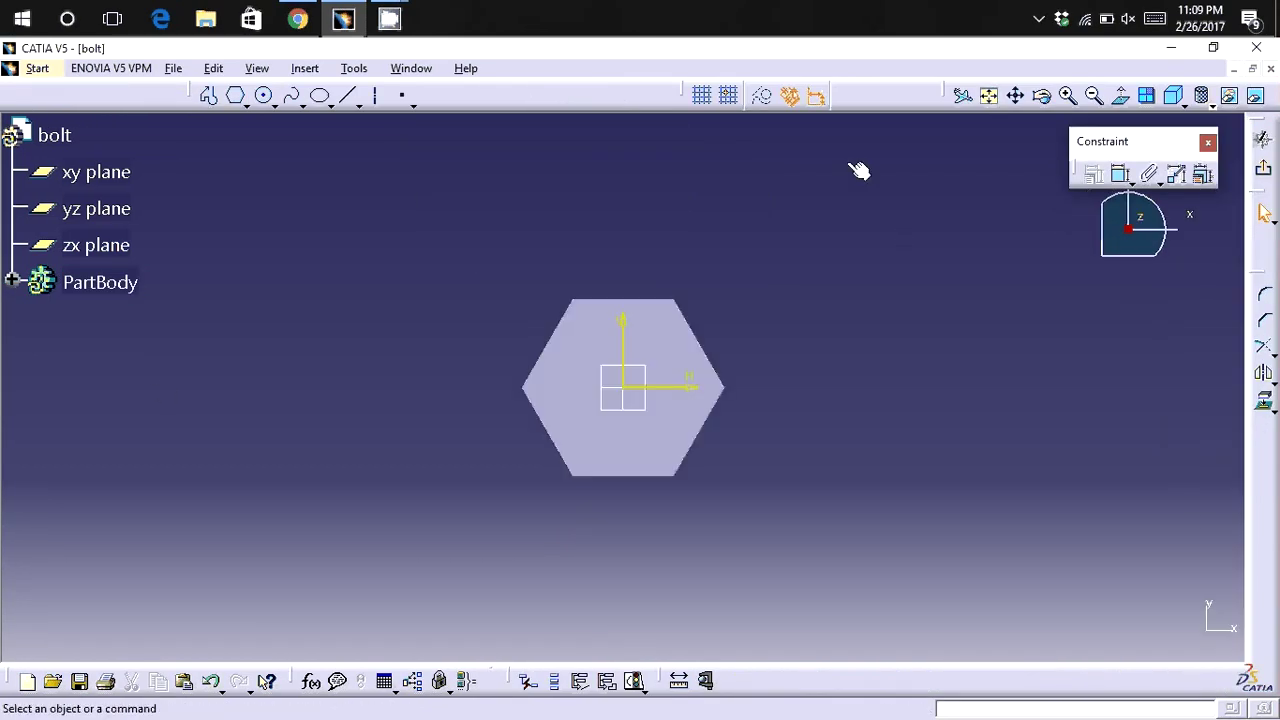
{"action": "left_click", "coordinate": [266, 97]}
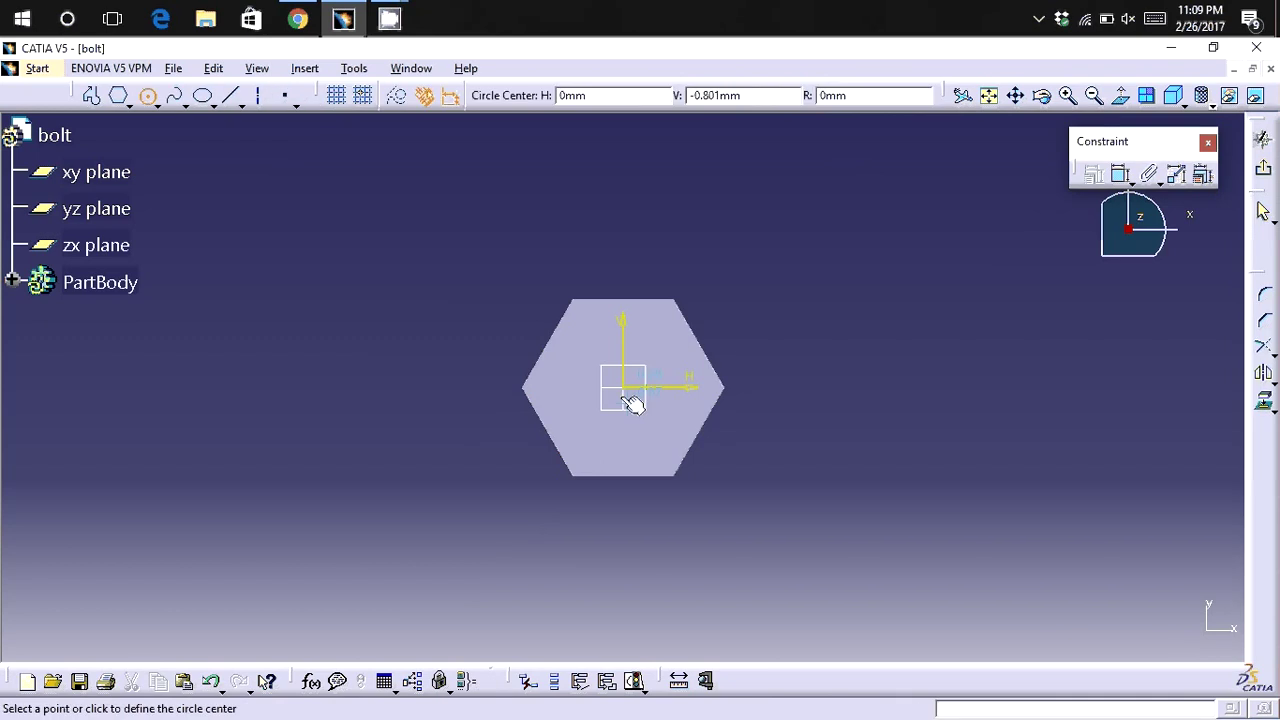
{"action": "left_click", "coordinate": [625, 389]}
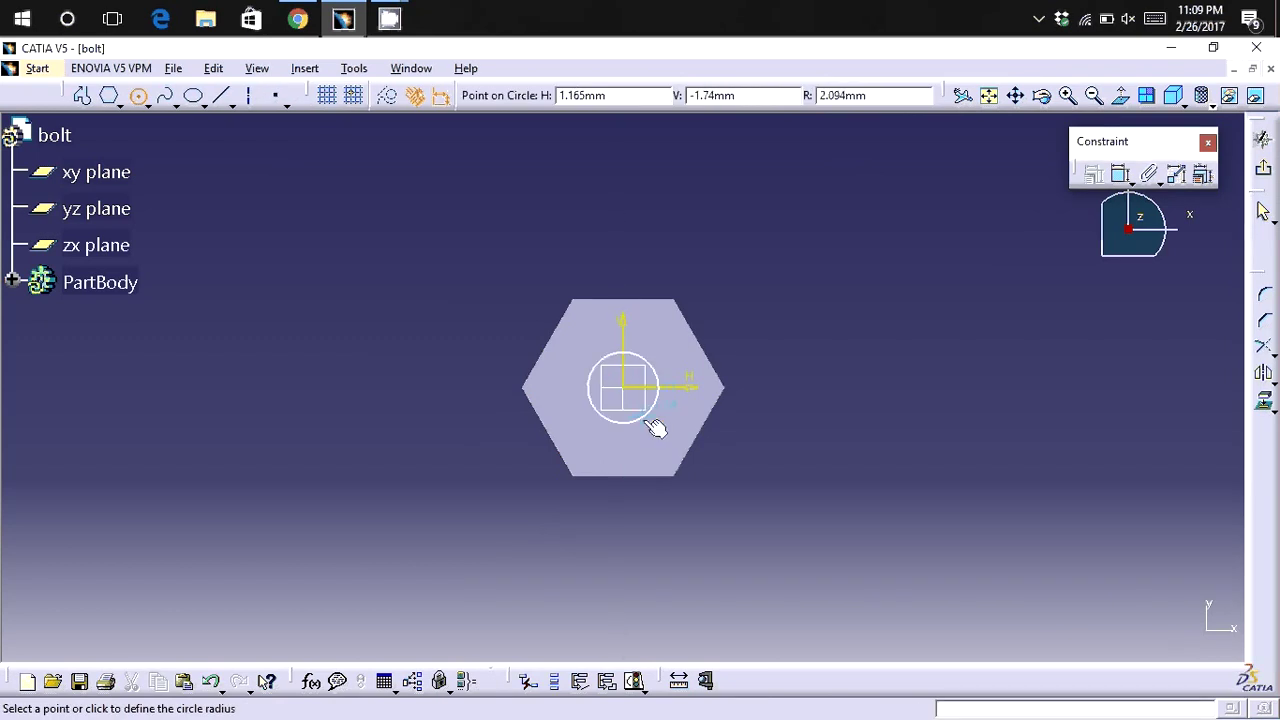
{"action": "left_click", "coordinate": [656, 425]}
Make the circle tangent to the upper-right hexagon edge and exit the sketch.
{"action": "left_click", "coordinate": [656, 425]}
{"action": "left_click", "coordinate": [1120, 174]}
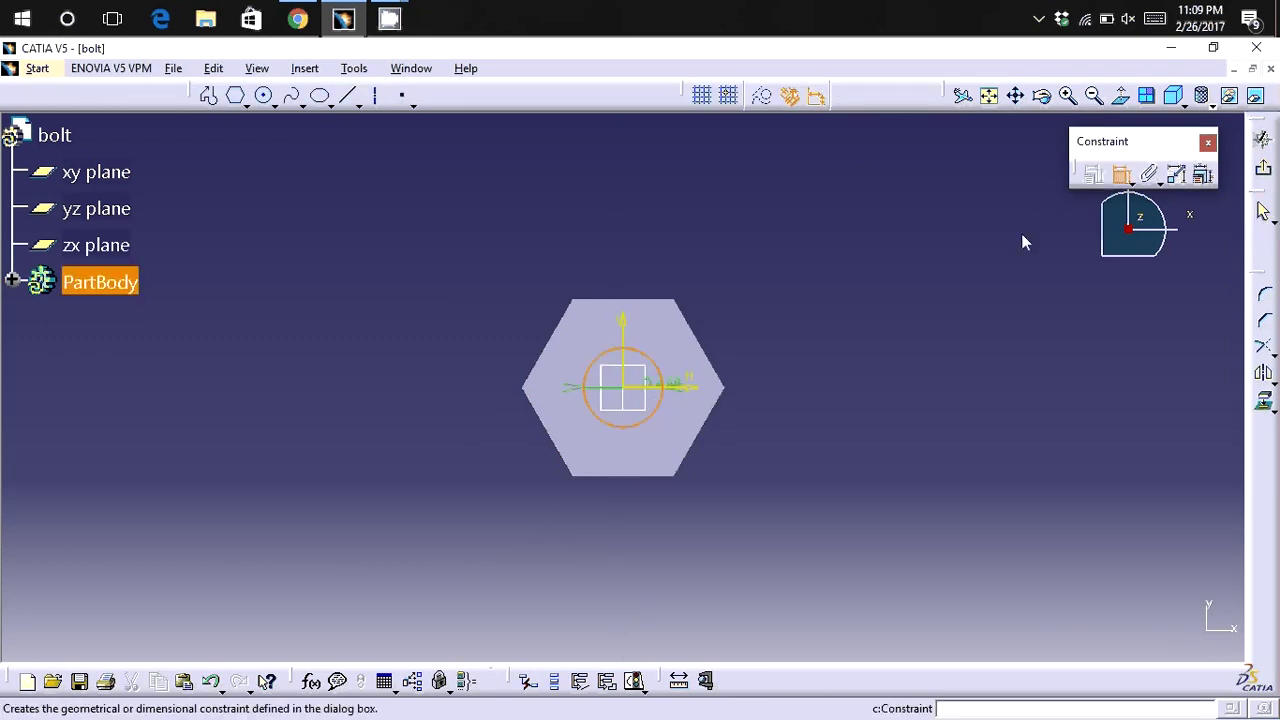
{"action": "left_click", "coordinate": [698, 331]}
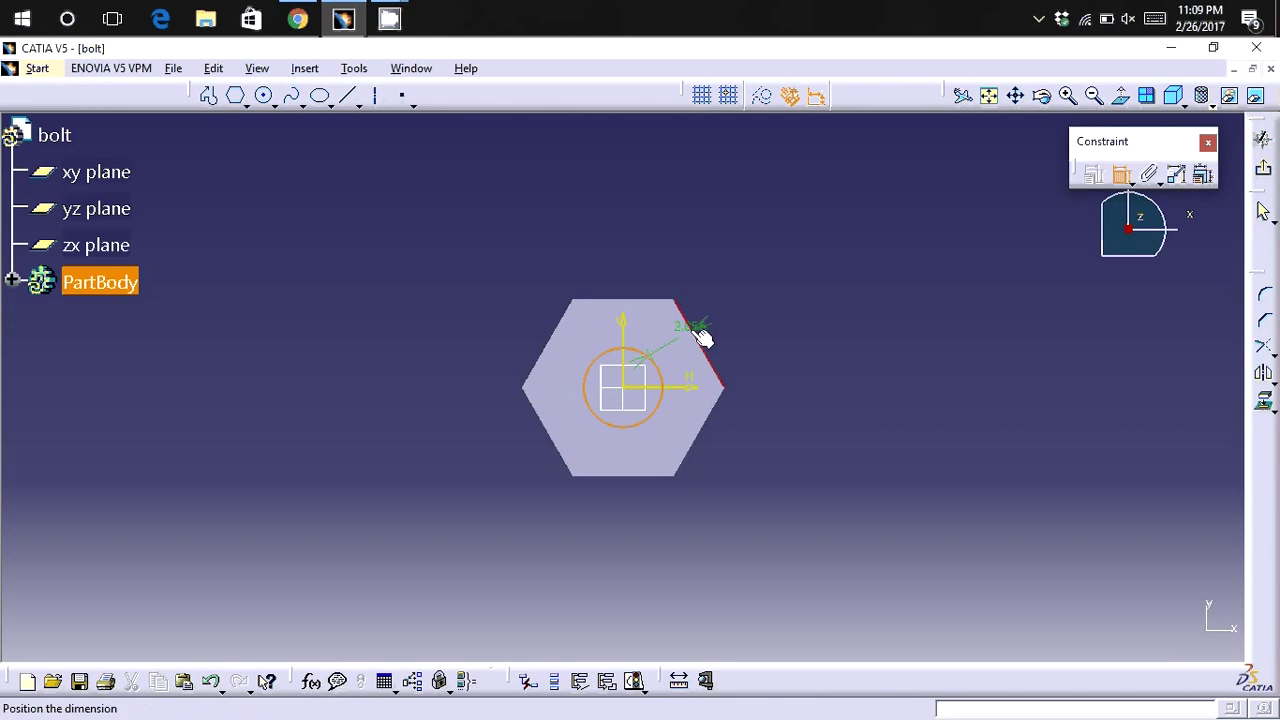
{"action": "right_click", "coordinate": [745, 304]}
{"action": "left_click", "coordinate": [785, 380]}
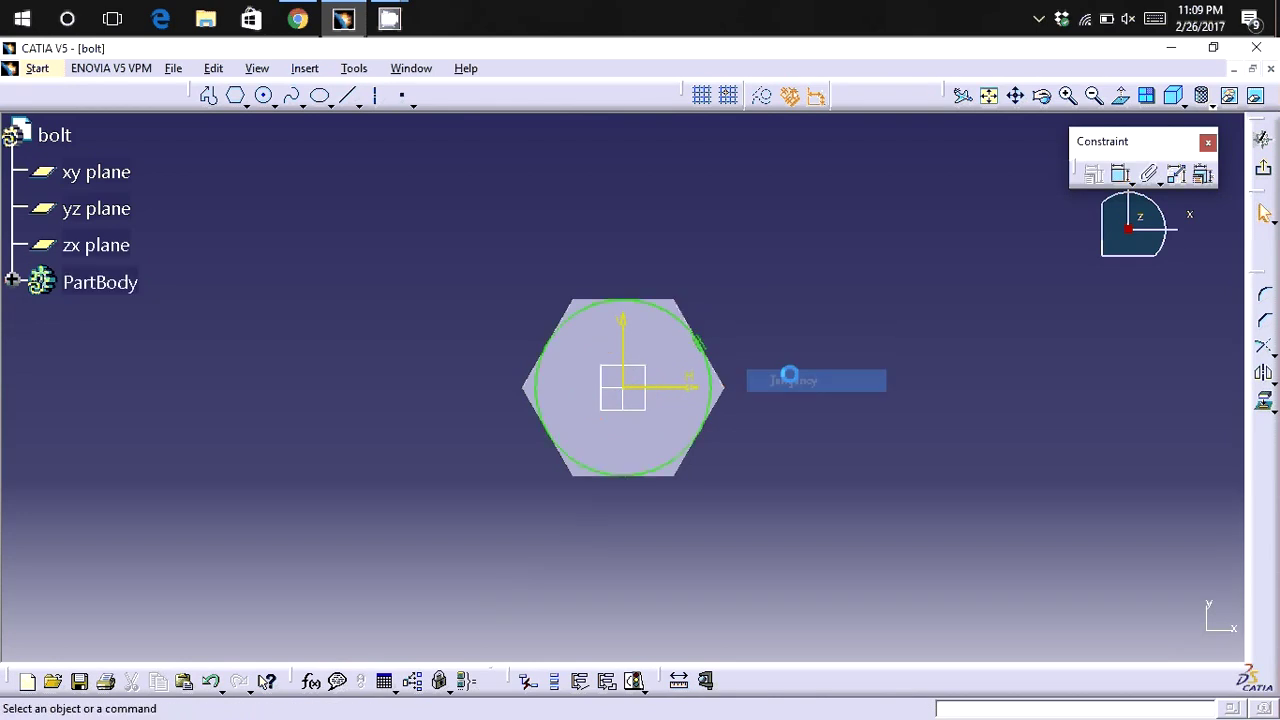
{"action": "left_click", "coordinate": [1263, 168]}
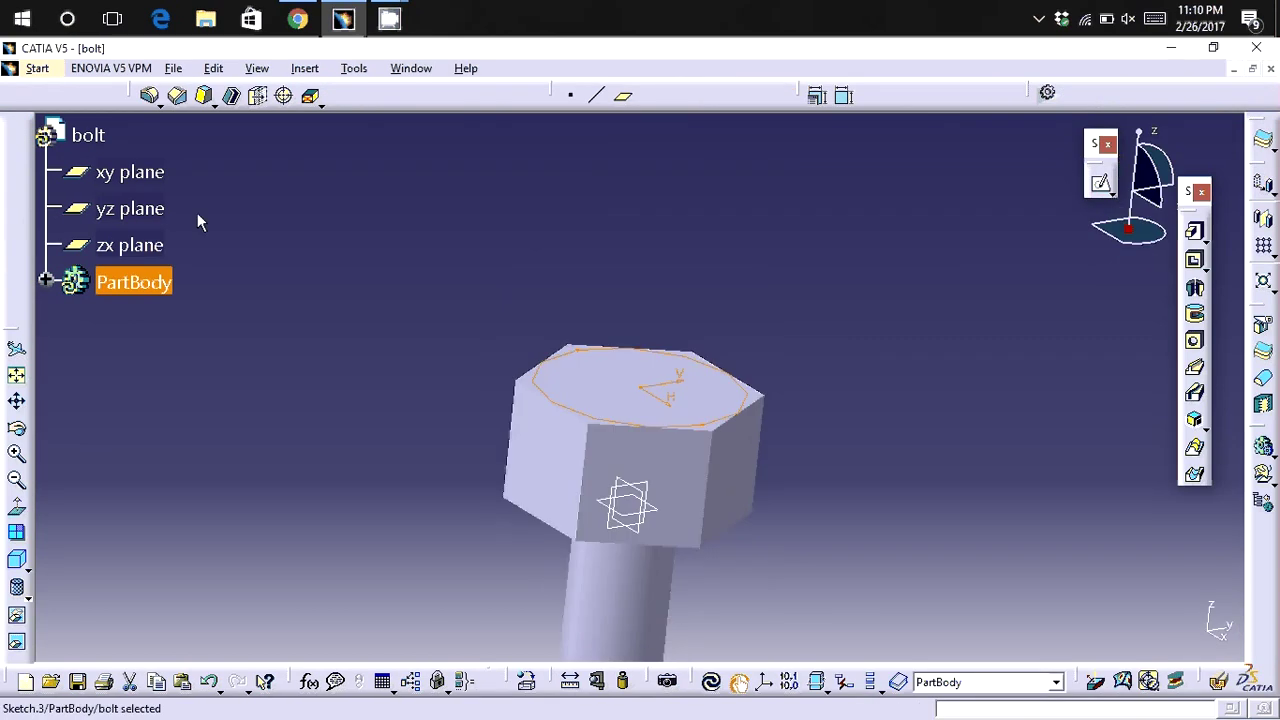
On a zx-plane sketch, project the head's top edge and draw a line down-left from its end.
{"action": "left_click", "coordinate": [122, 247]}
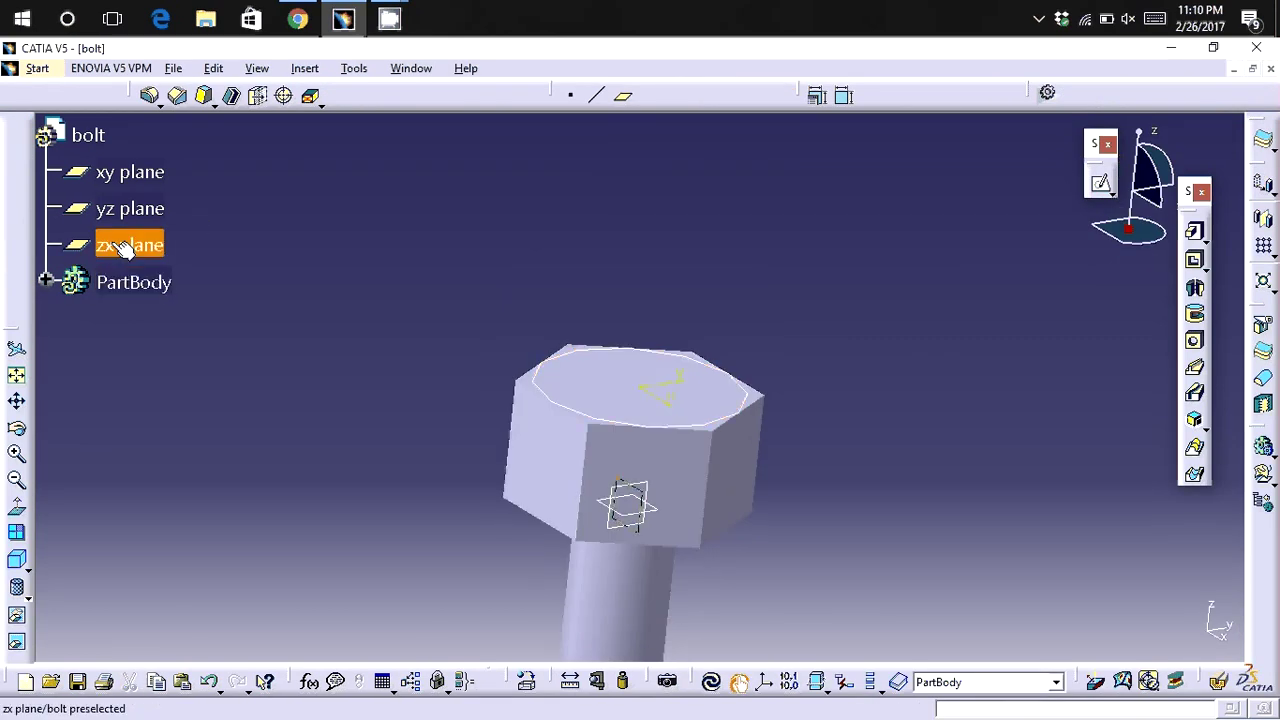
{"action": "left_click", "coordinate": [1100, 183]}
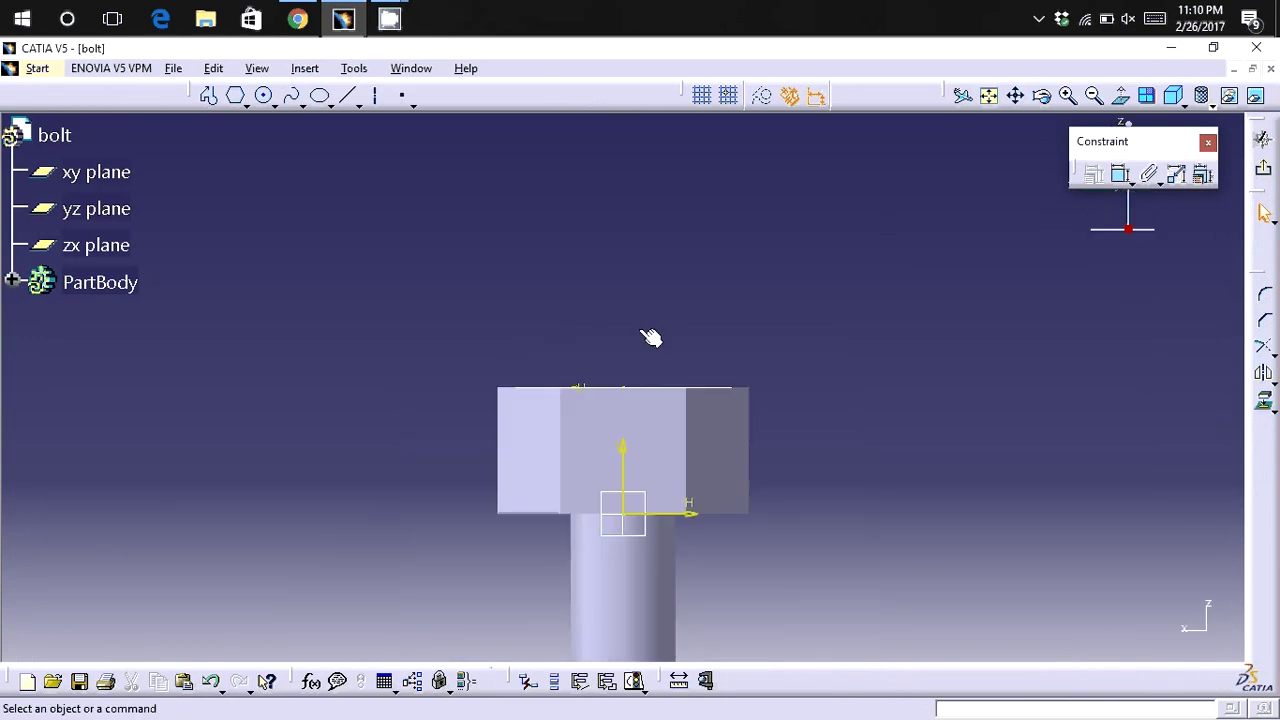
{"action": "left_click", "coordinate": [620, 388]}
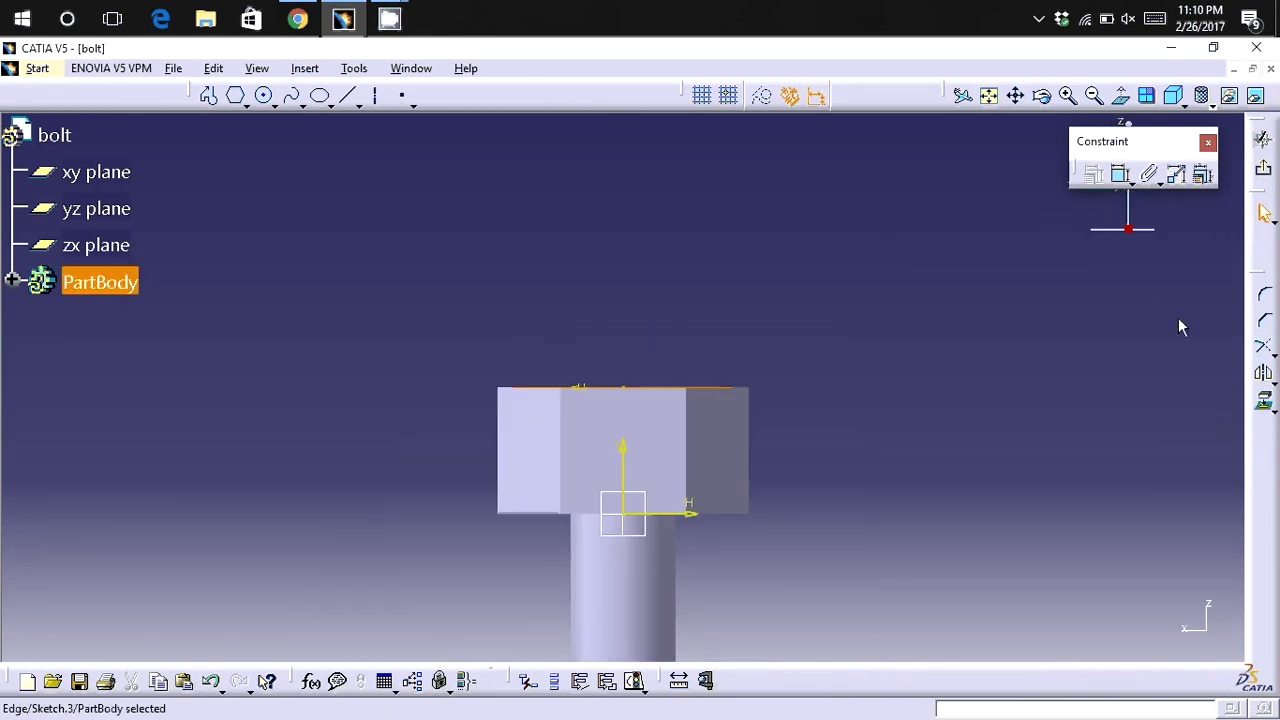
{"action": "left_click", "coordinate": [1267, 408]}
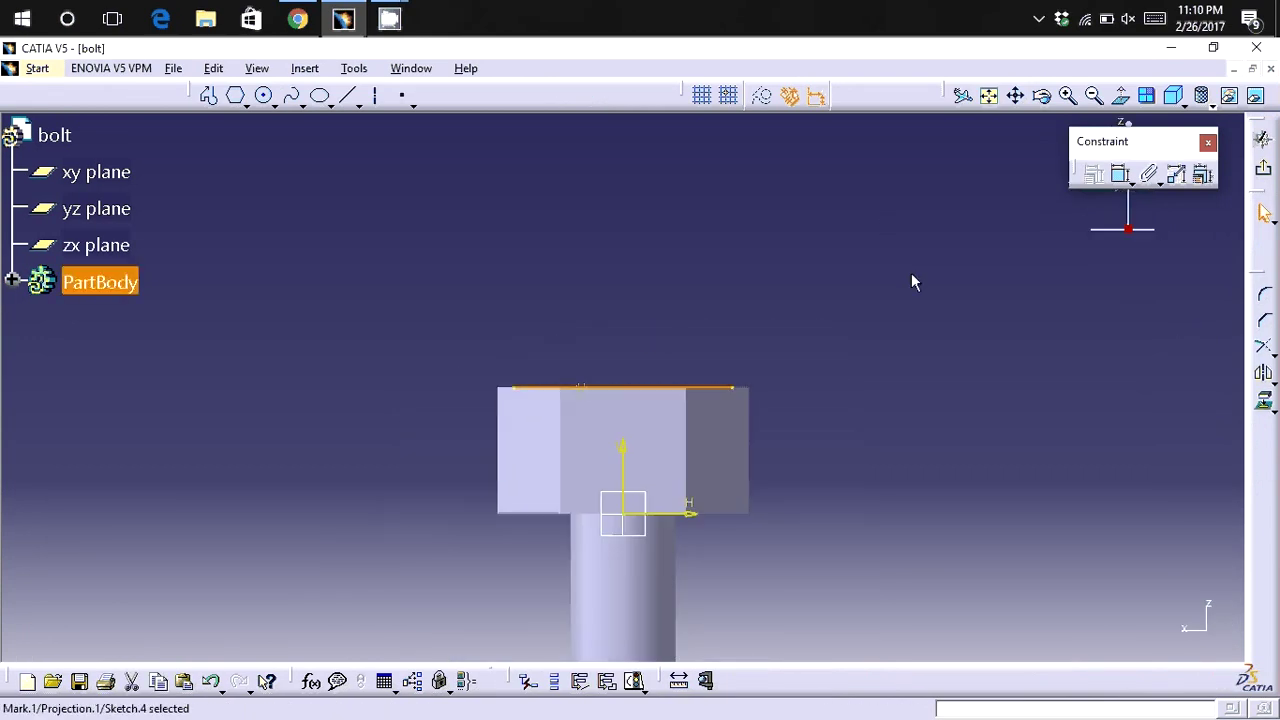
{"action": "left_click", "coordinate": [350, 100]}
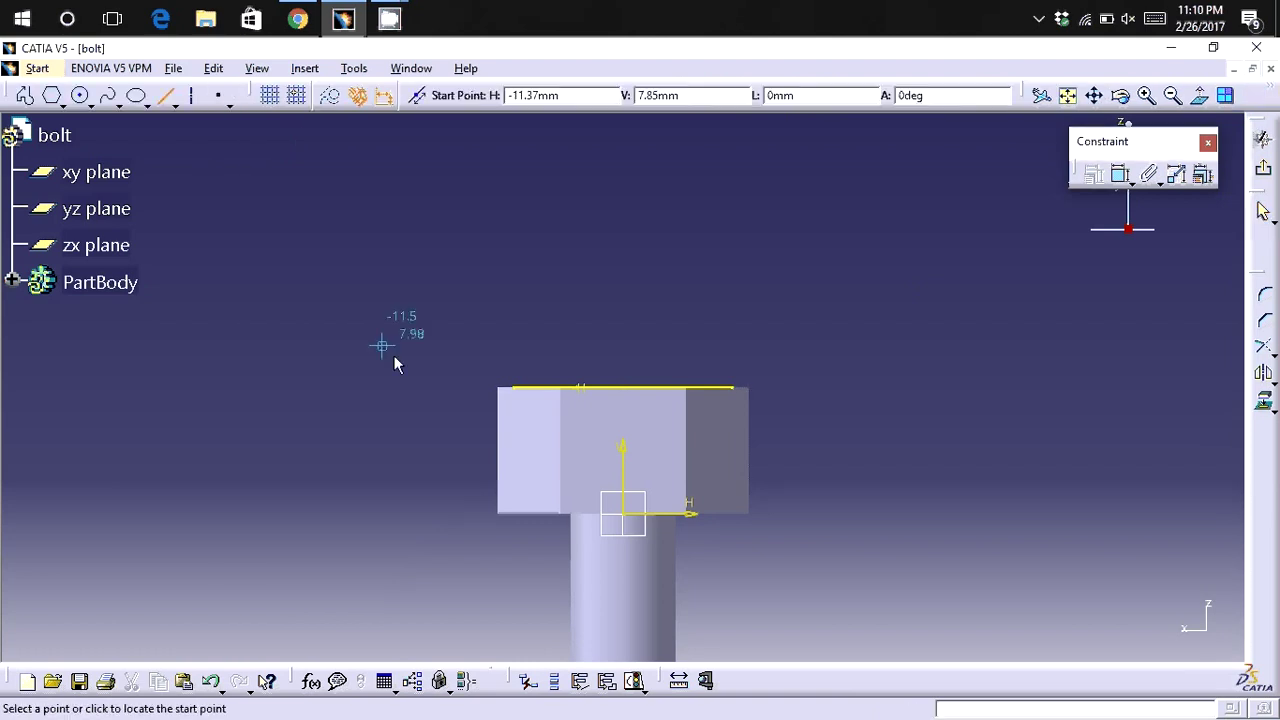
{"action": "left_click", "coordinate": [512, 388]}
{"action": "left_click", "coordinate": [293, 455]}
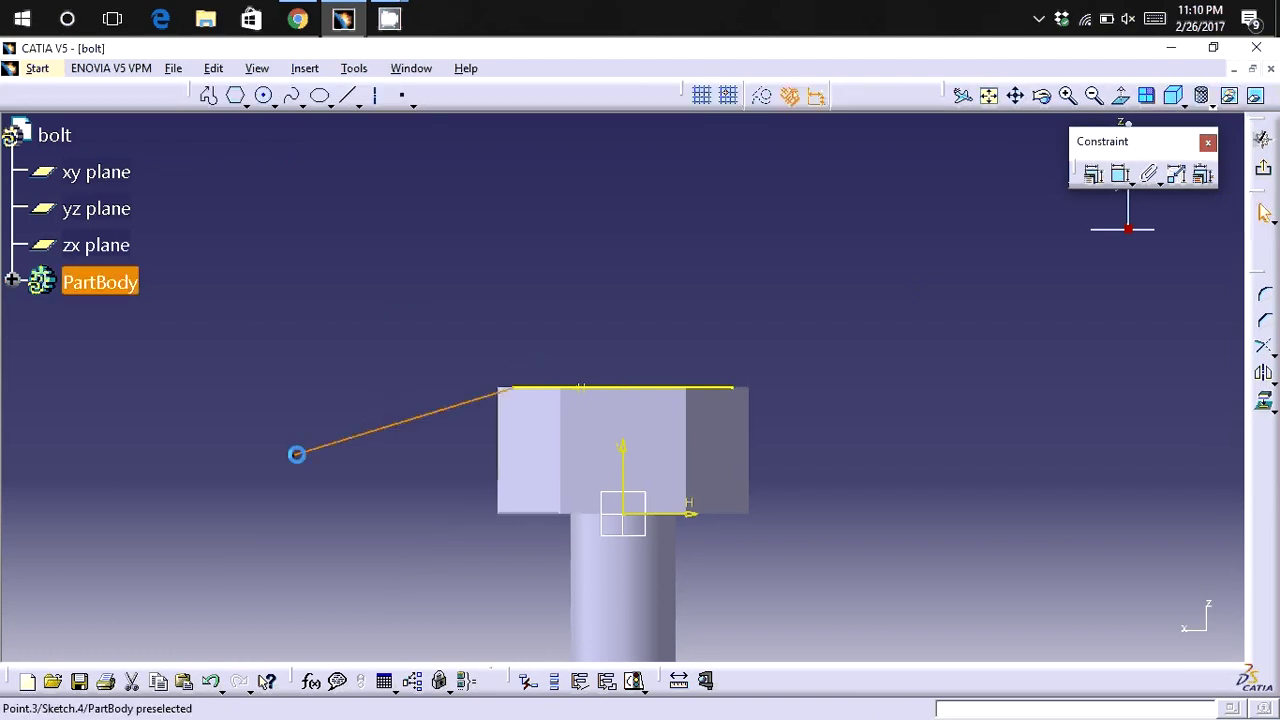
Set the line at 30° to the top edge, make that edge construction, and exit.
{"action": "left_click", "coordinate": [1120, 175]}
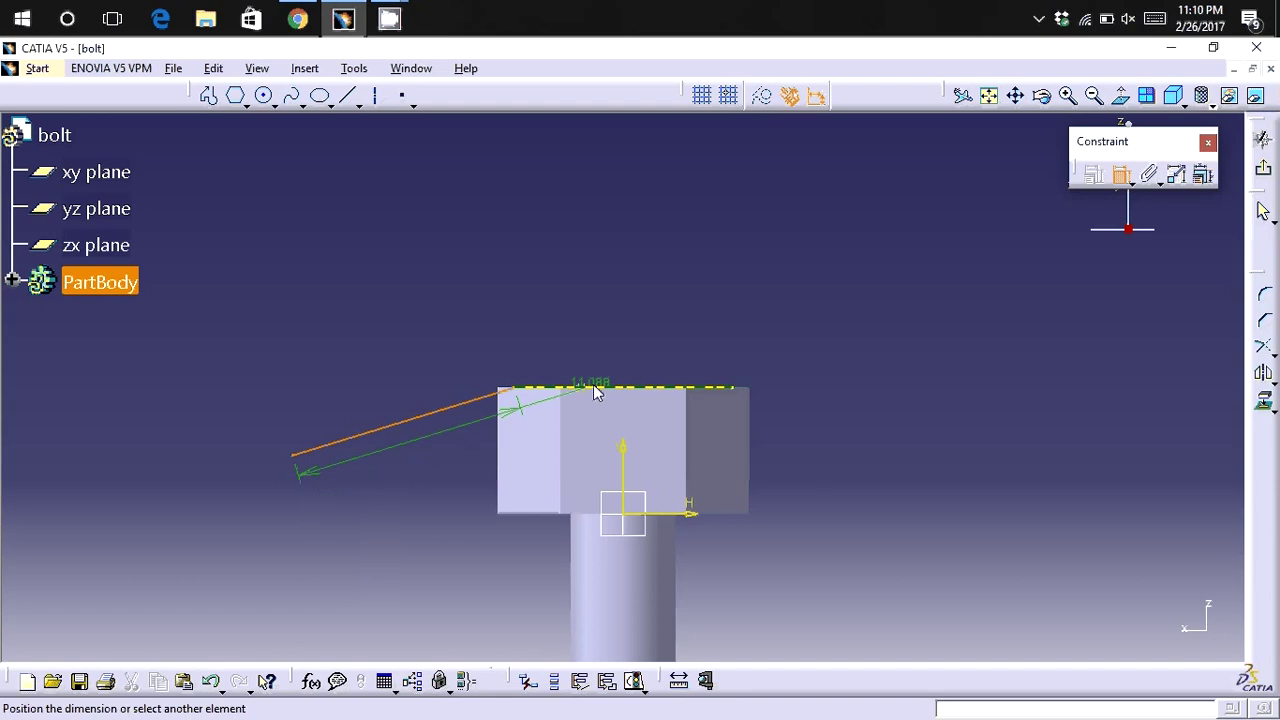
{"action": "left_click", "coordinate": [593, 386]}
{"action": "left_click", "coordinate": [362, 410]}
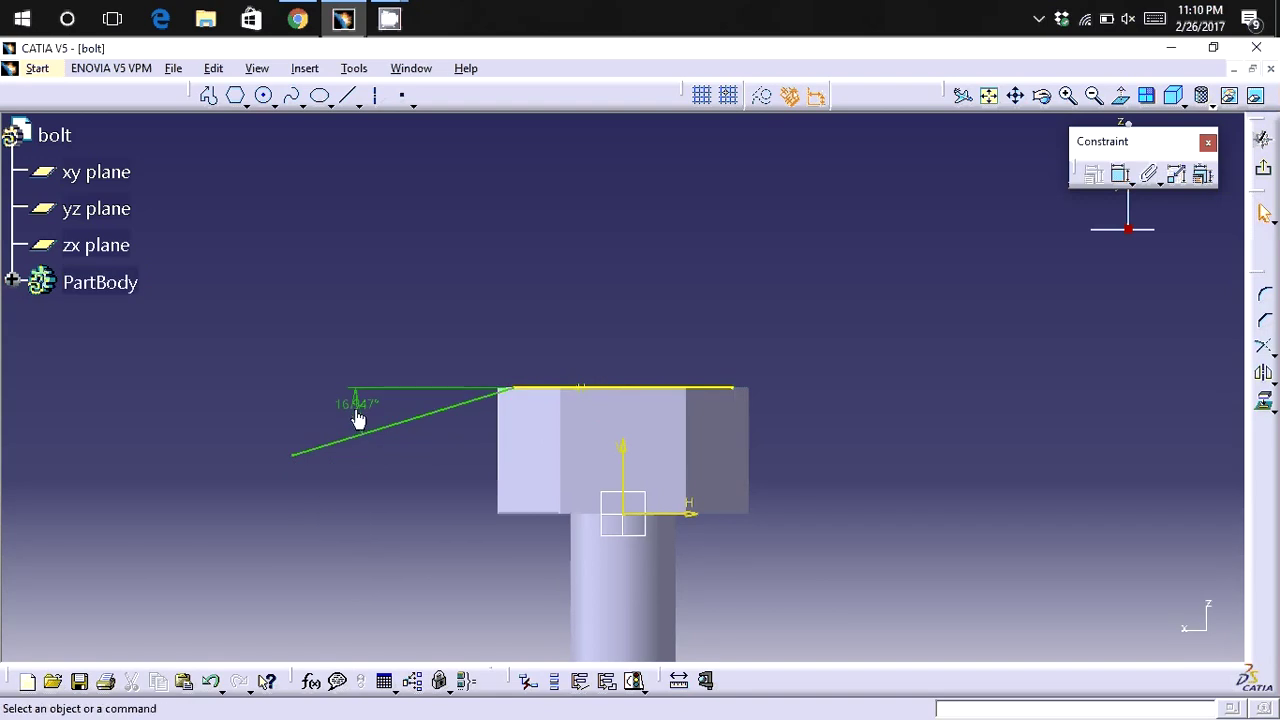
{"action": "double_click", "coordinate": [357, 410]}
{"action": "type", "text": "3"}
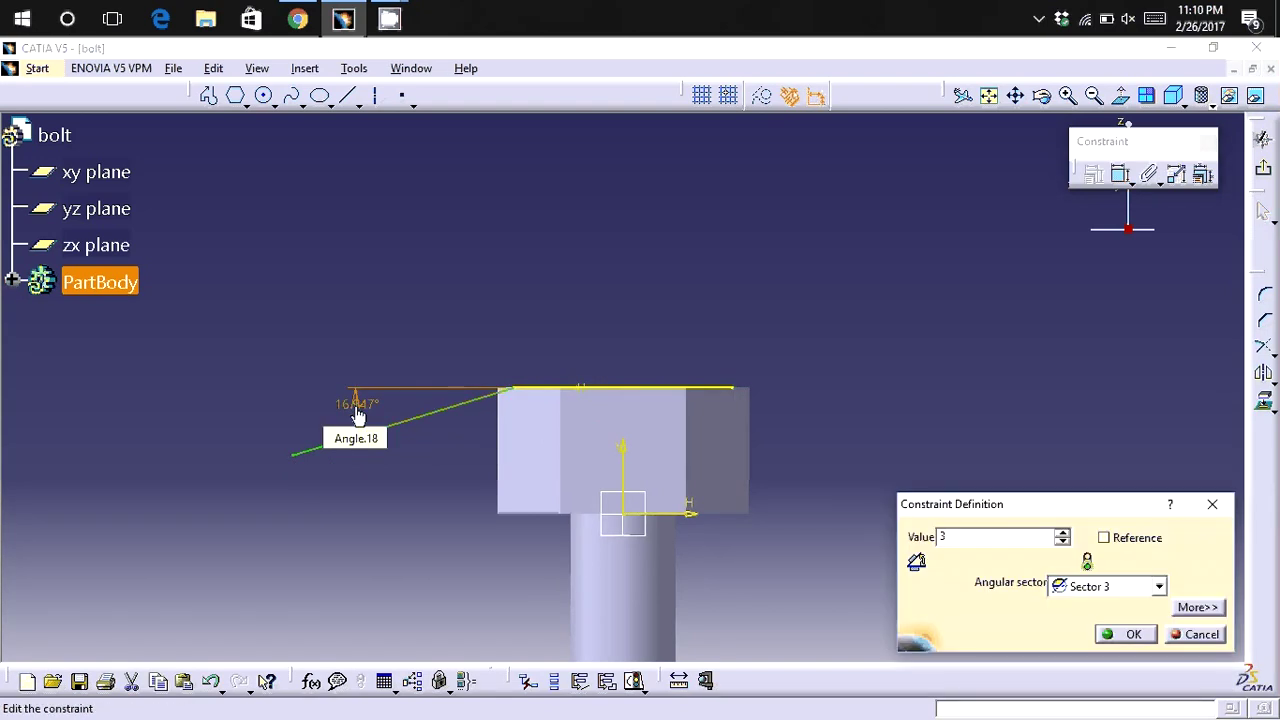
{"action": "type", "text": "0deg"}
{"action": "key", "text": "Return"}
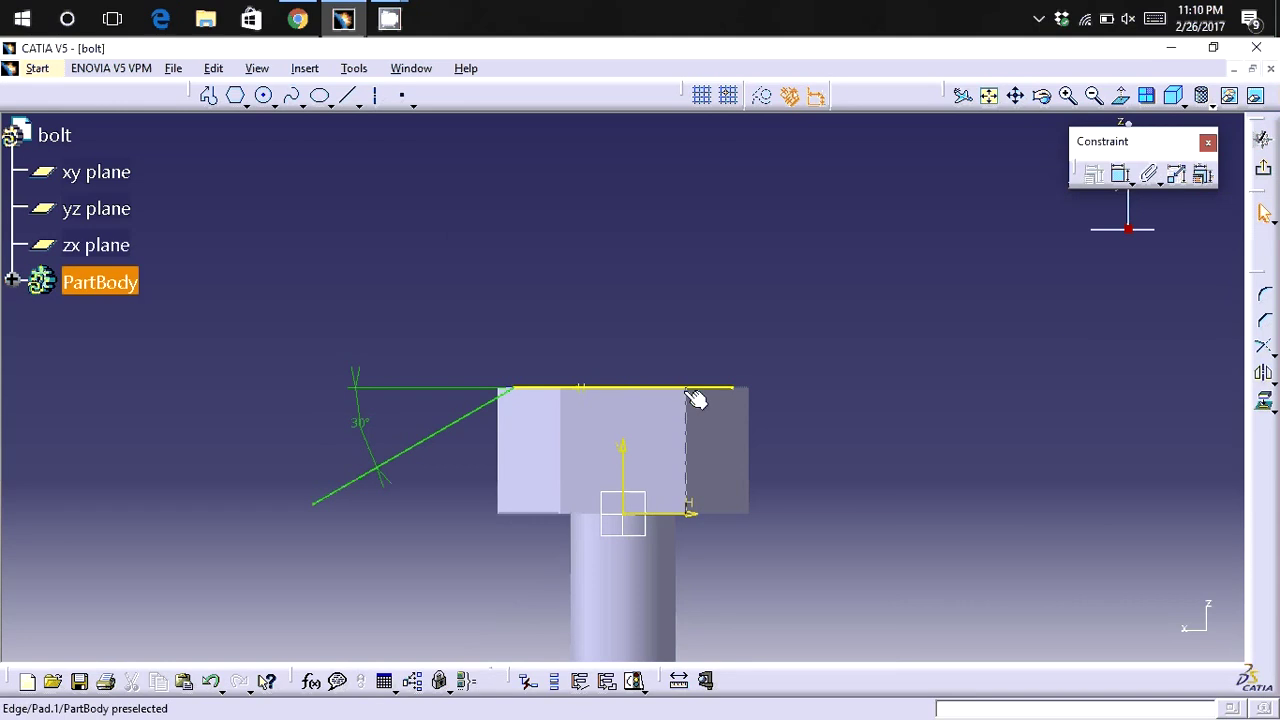
{"action": "left_click", "coordinate": [690, 390]}
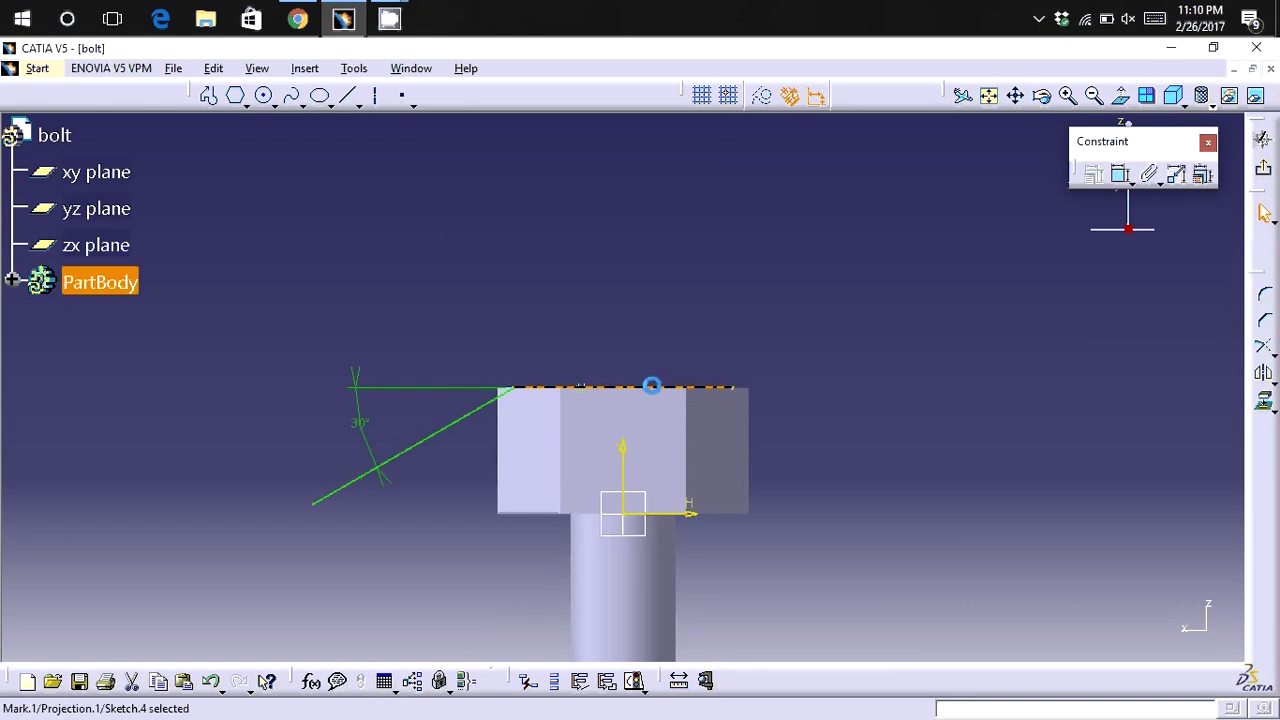
{"action": "left_click", "coordinate": [757, 104]}
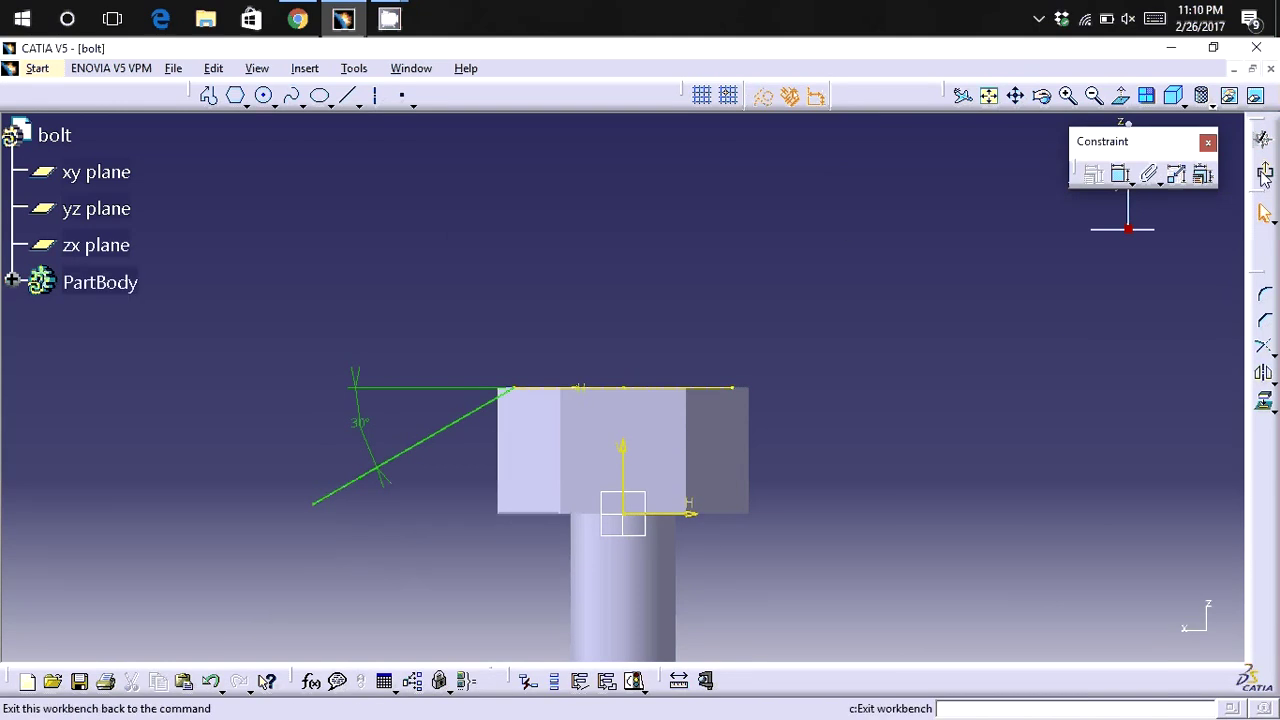
{"action": "left_click", "coordinate": [1263, 167]}
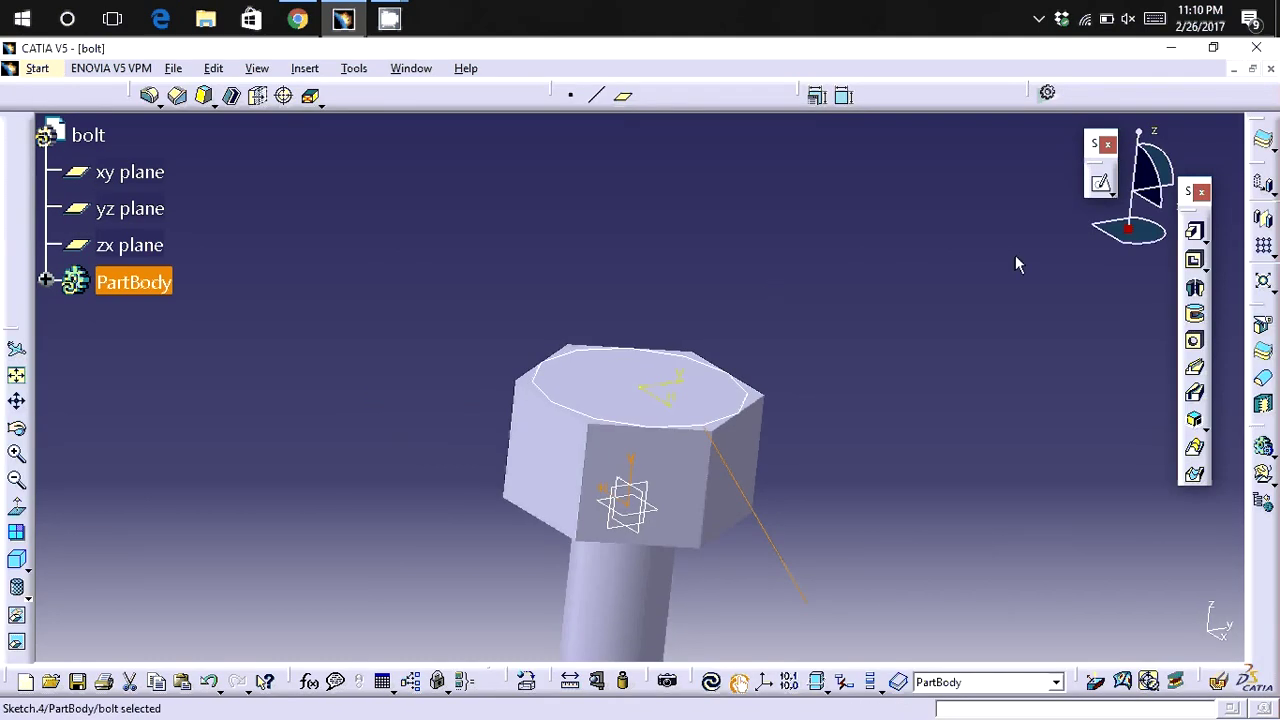
Groove Sketch.4 around the Z axis on the reversed side to chamfer the head's top corners.
{"action": "left_click", "coordinate": [1194, 313]}
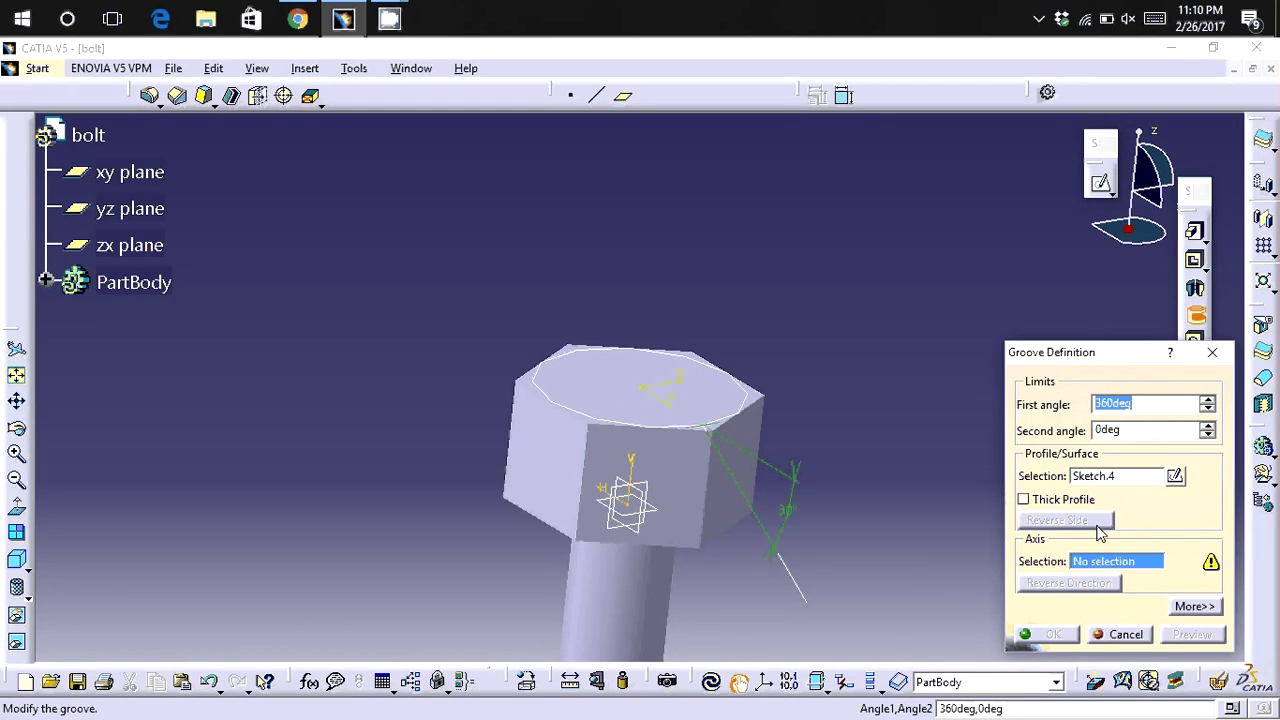
{"action": "right_click", "coordinate": [1090, 563]}
{"action": "left_click", "coordinate": [1112, 638]}
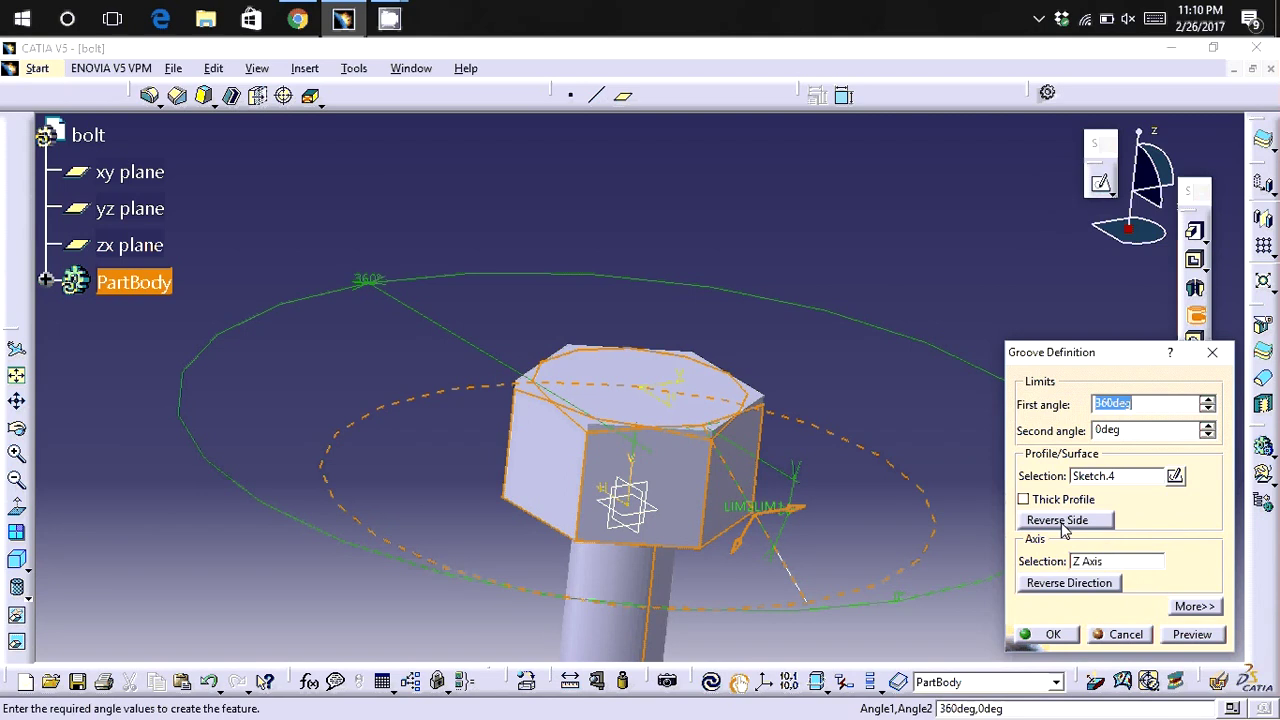
{"action": "left_click", "coordinate": [1062, 525]}
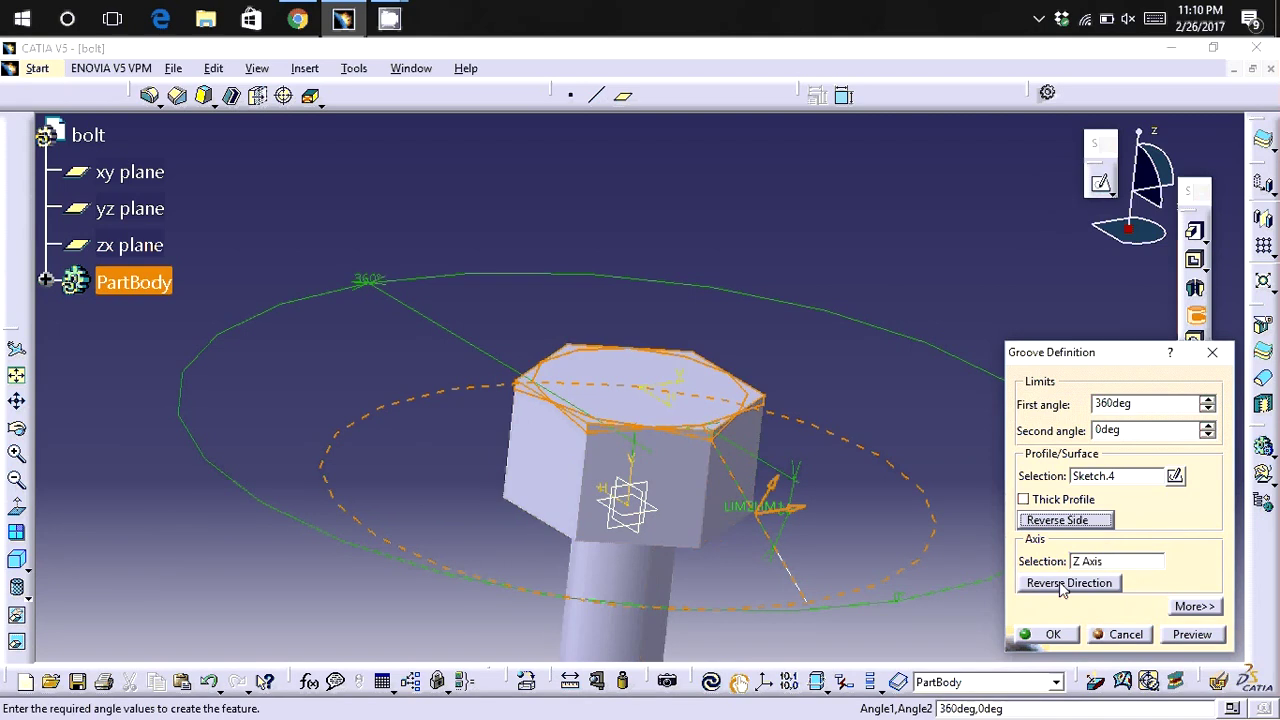
{"action": "left_click", "coordinate": [1054, 636]}
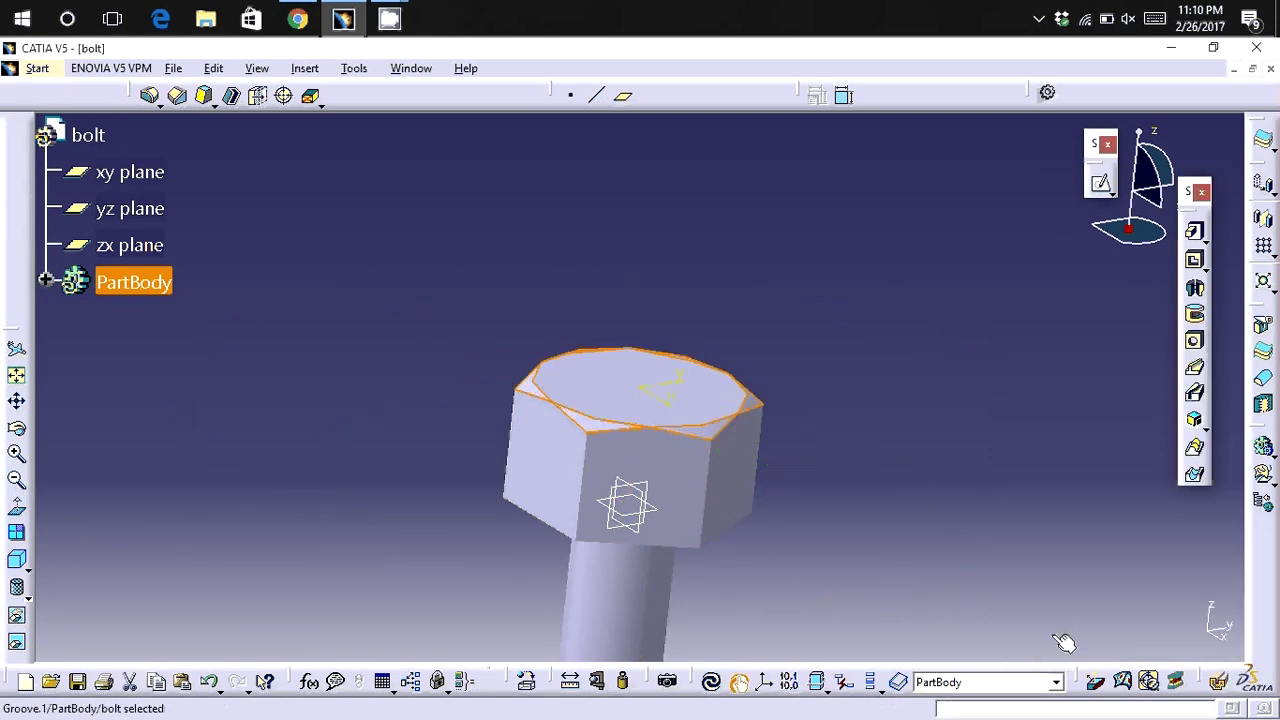
{"action": "right_click", "coordinate": [722, 424]}
Hide Sketch.3 and sketch a circle at the origin on the head's shank-side face.
{"action": "left_click", "coordinate": [785, 394]}
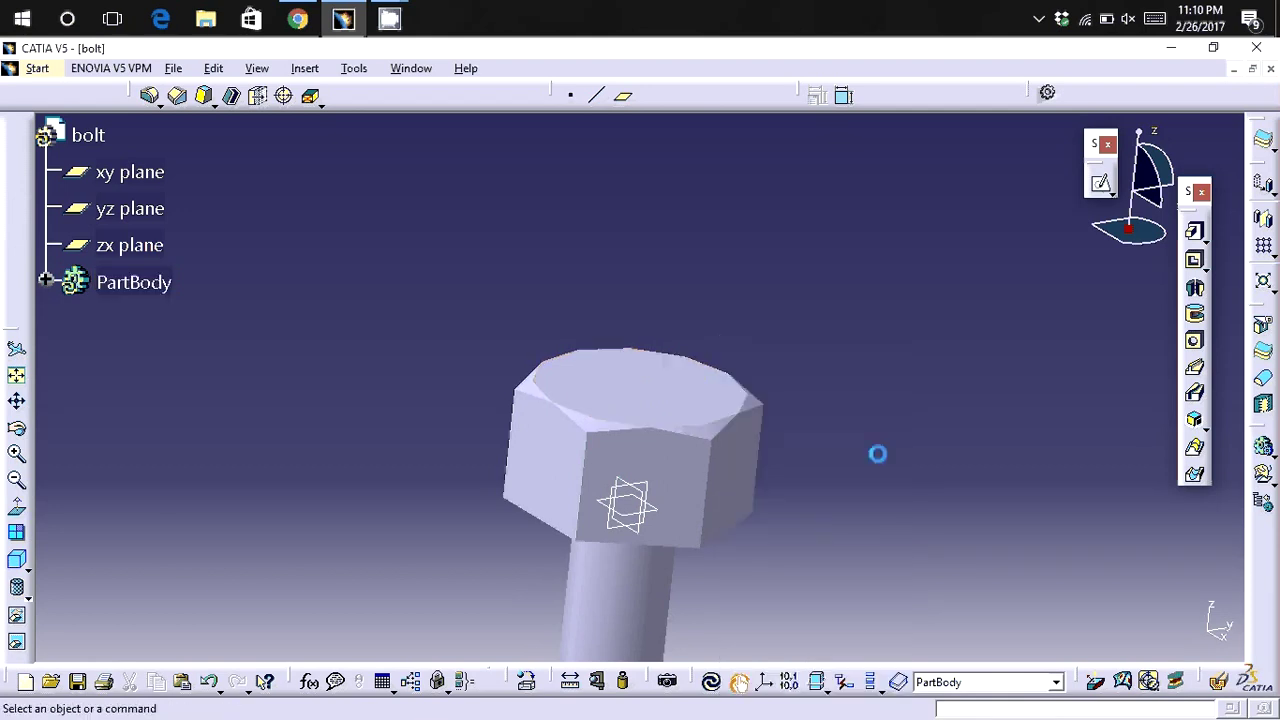
{"action": "mouse_move", "coordinate": [817, 521]}
{"action": "middle_mouse_down"}
{"action": "mouse_move", "coordinate": [823, 251]}
{"action": "mouse_move", "coordinate": [614, 196]}
{"action": "middle_mouse_up"}
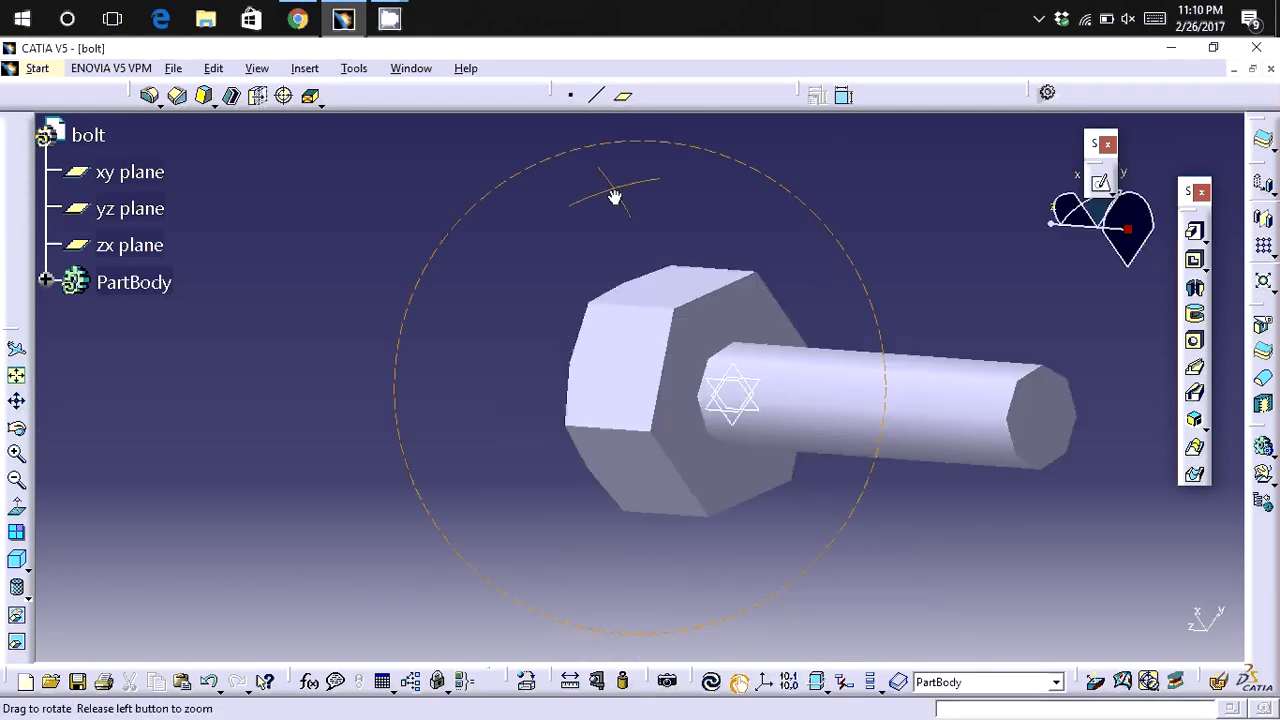
{"action": "left_click", "coordinate": [700, 358]}
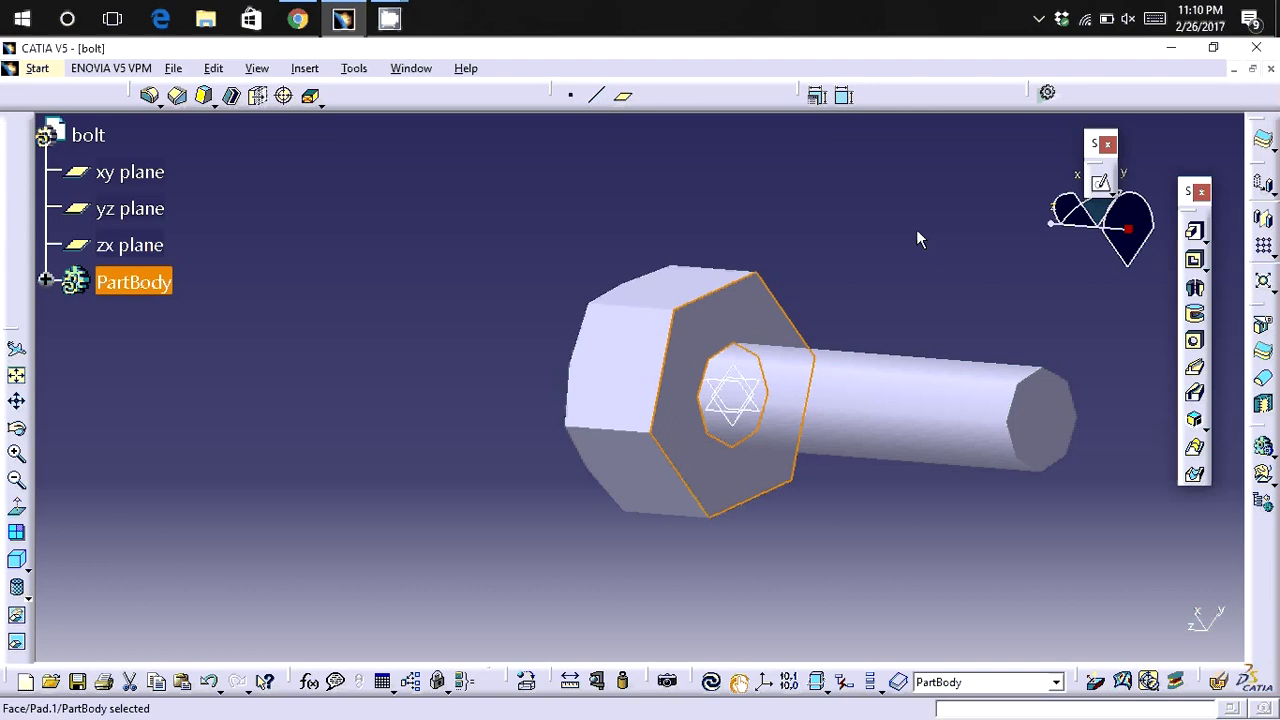
{"action": "left_click", "coordinate": [1100, 185]}
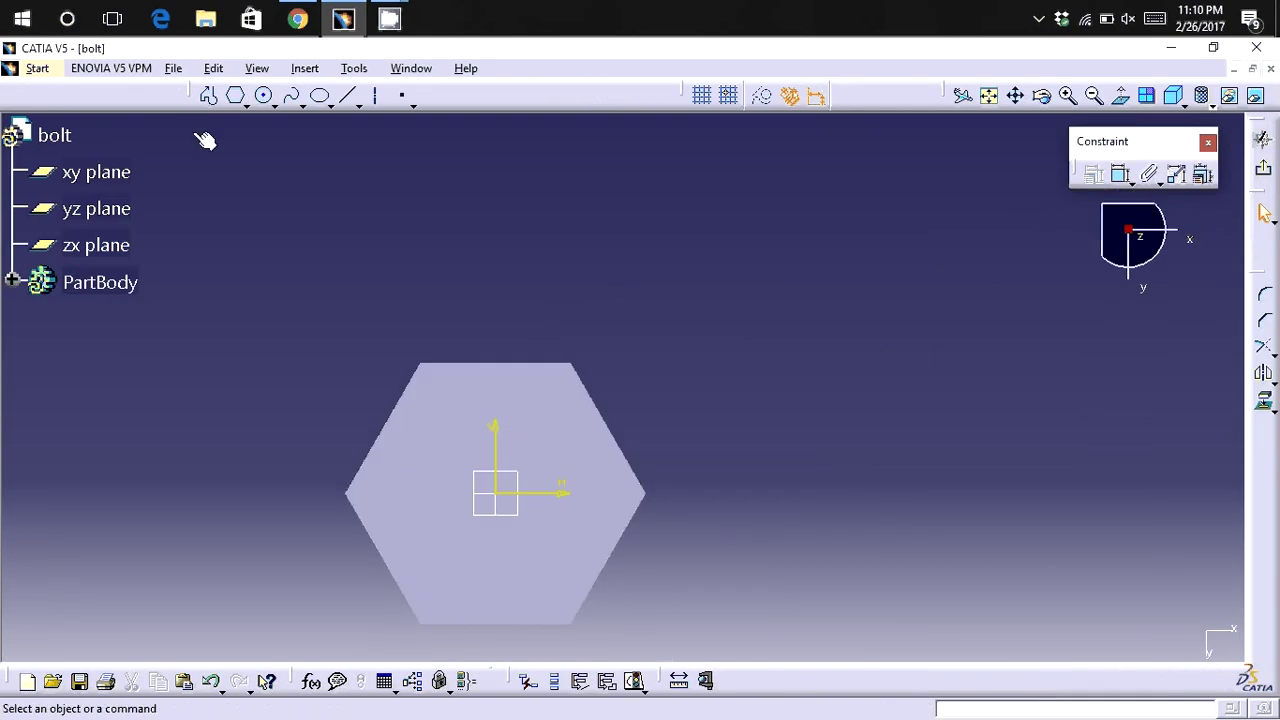
{"action": "left_click", "coordinate": [266, 97]}
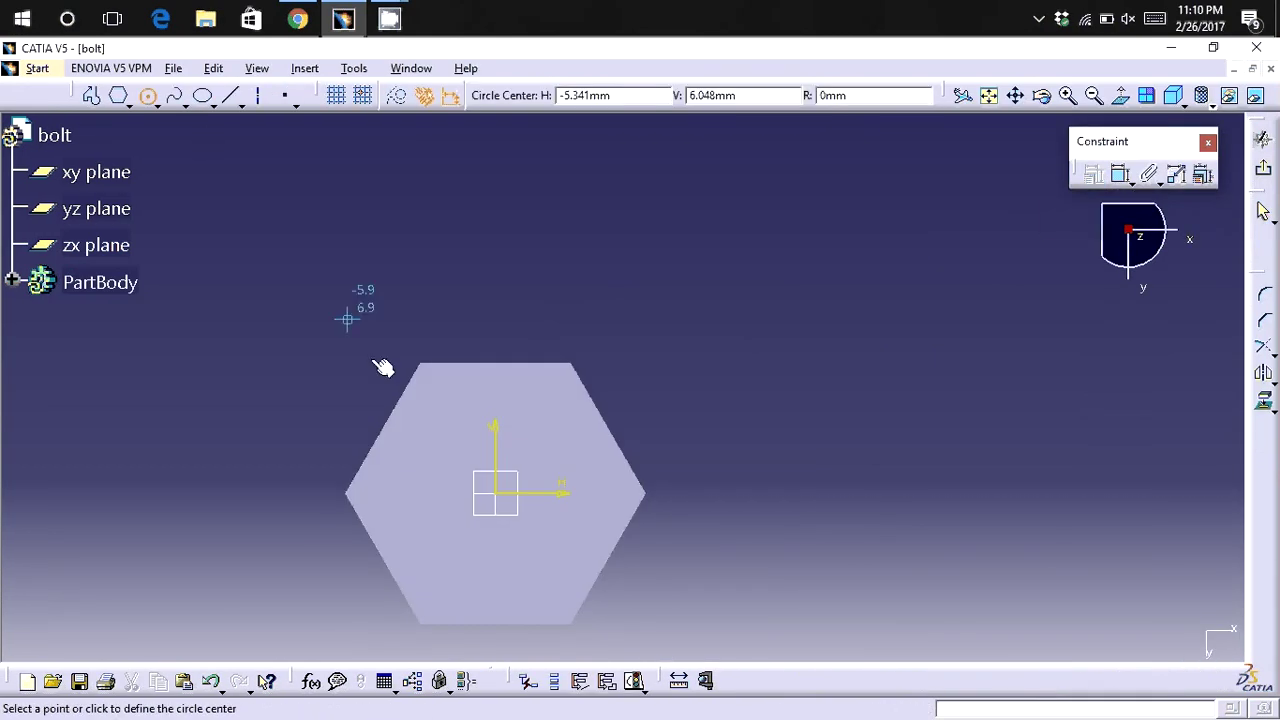
{"action": "left_click", "coordinate": [508, 503]}
{"action": "left_click", "coordinate": [539, 538]}
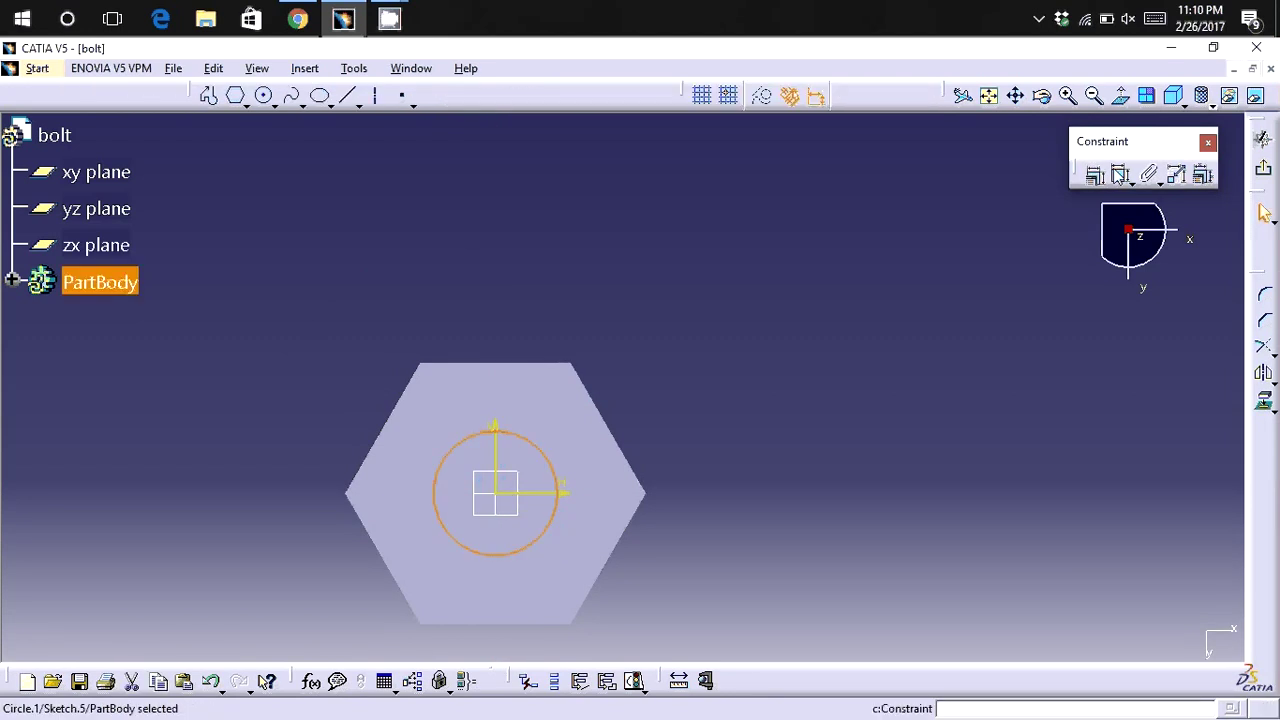
Dimension the circle to 5 mm diameter, then delete that dimension.
{"action": "left_click", "coordinate": [1124, 176]}
{"action": "left_click", "coordinate": [685, 342]}
{"action": "double_click", "coordinate": [685, 342]}
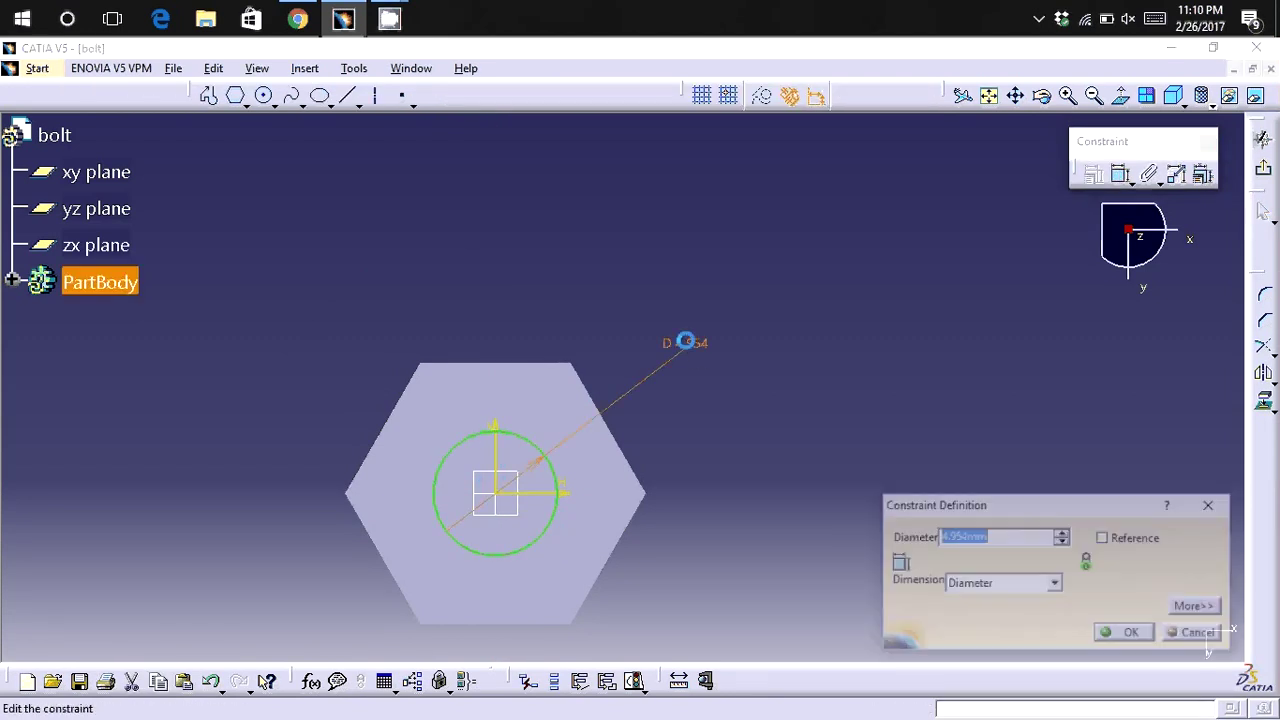
{"action": "type", "text": "5"}
{"action": "key", "text": "Return"}
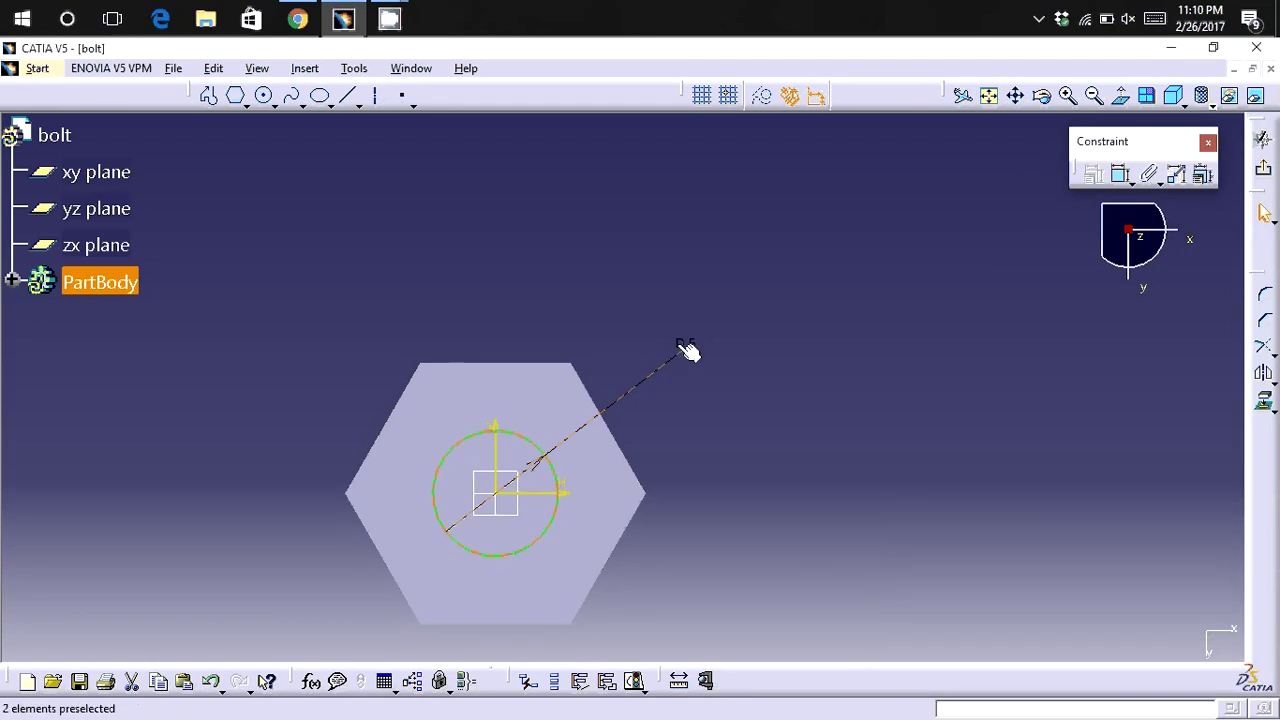
{"action": "key", "text": "Delete"}
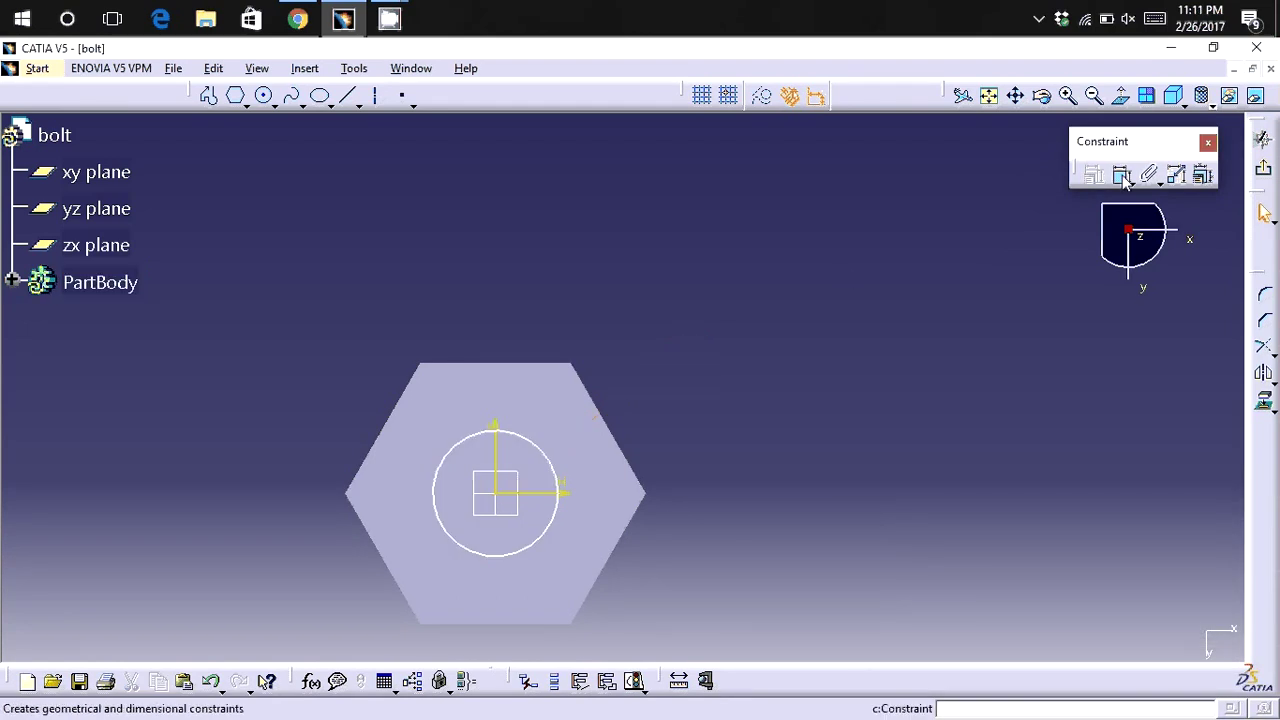
Make the circle tangent to a hexagon edge and exit the sketch.
{"action": "left_click", "coordinate": [1120, 175]}
{"action": "left_click", "coordinate": [545, 447]}
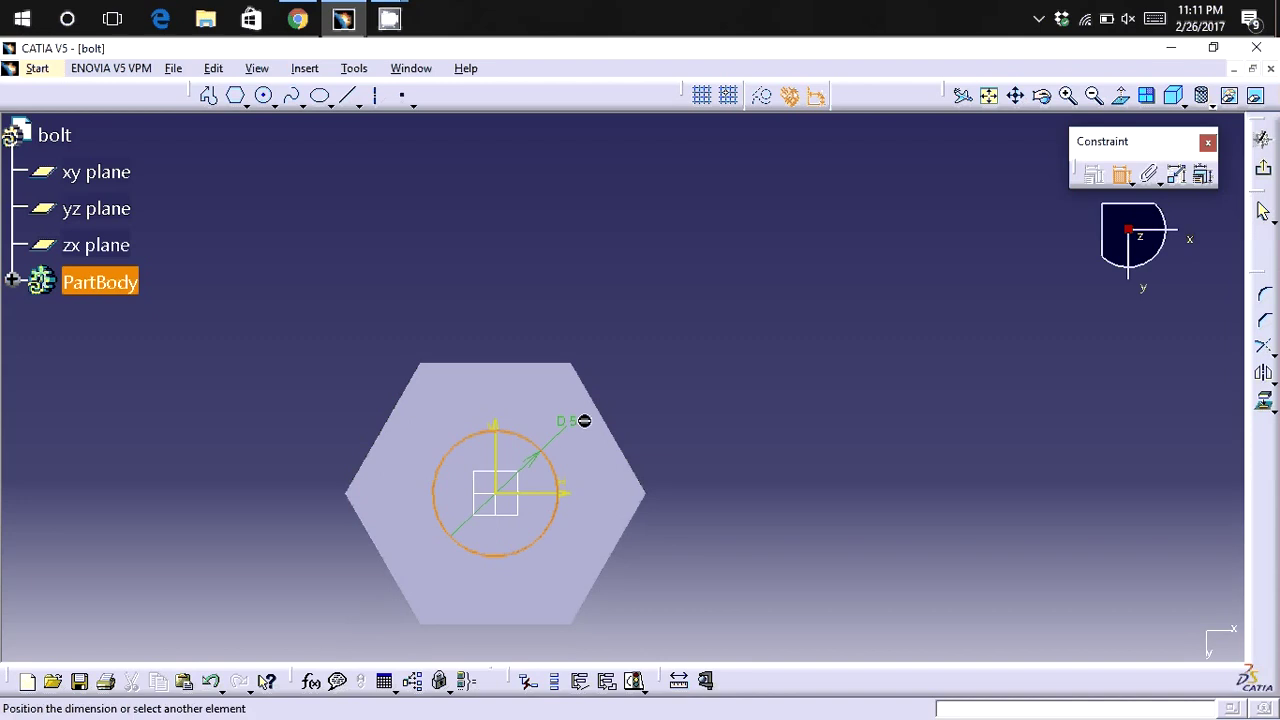
{"action": "left_click", "coordinate": [604, 416]}
{"action": "right_click", "coordinate": [700, 390]}
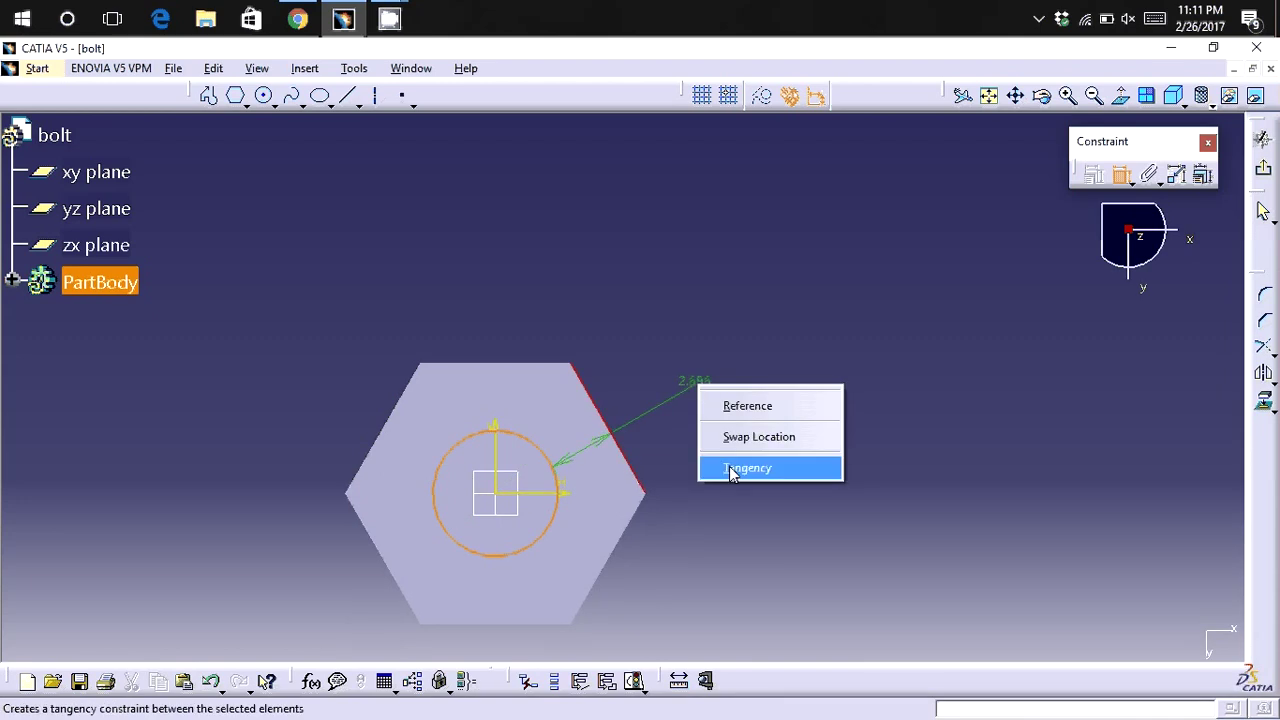
{"action": "left_click", "coordinate": [747, 467]}
{"action": "left_click", "coordinate": [1262, 212]}
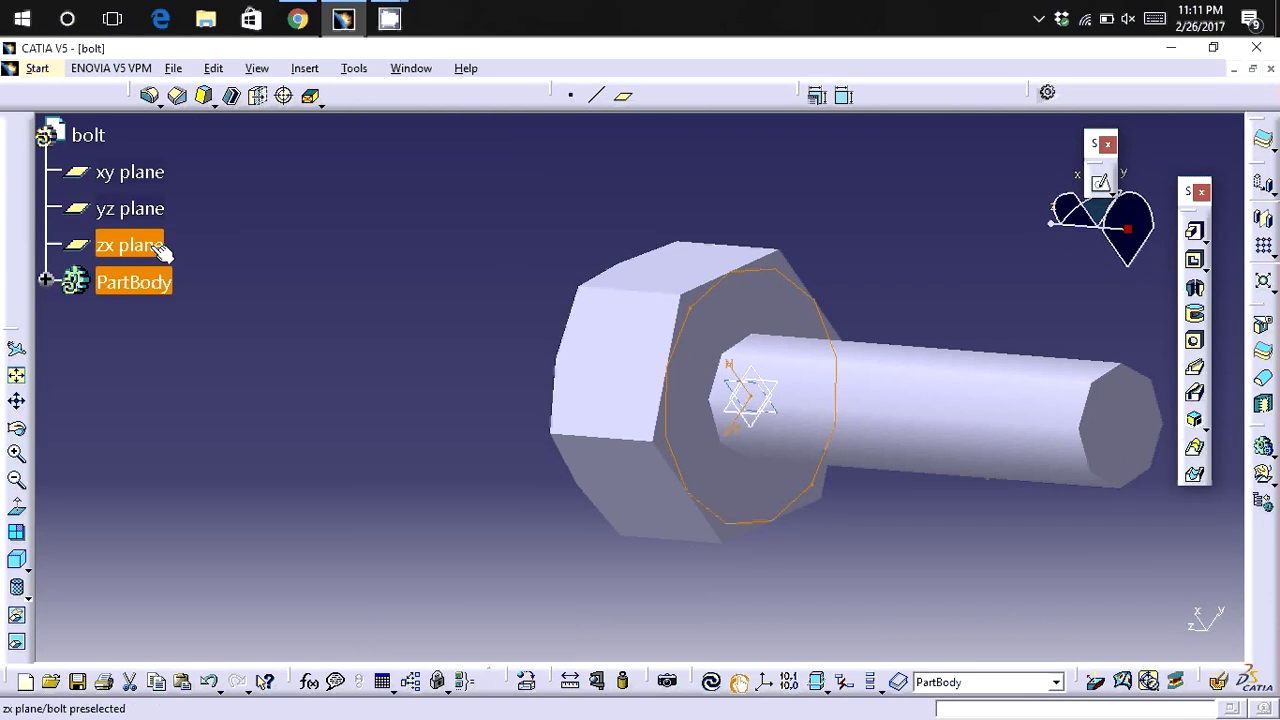
On a zx-plane sketch, project the head's bottom edge and draw a line up-right from its end.
{"action": "left_click", "coordinate": [158, 247]}
{"action": "left_click", "coordinate": [1104, 186]}
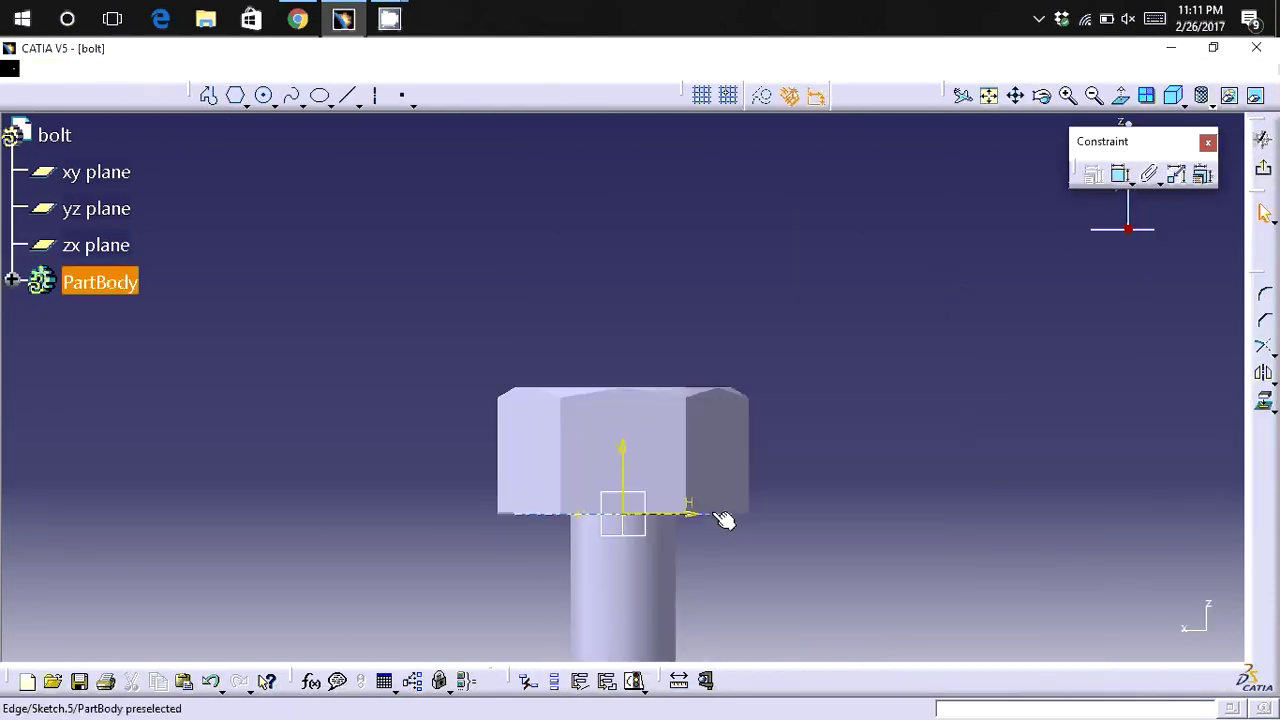
{"action": "left_click", "coordinate": [722, 516]}
{"action": "left_click", "coordinate": [1265, 402]}
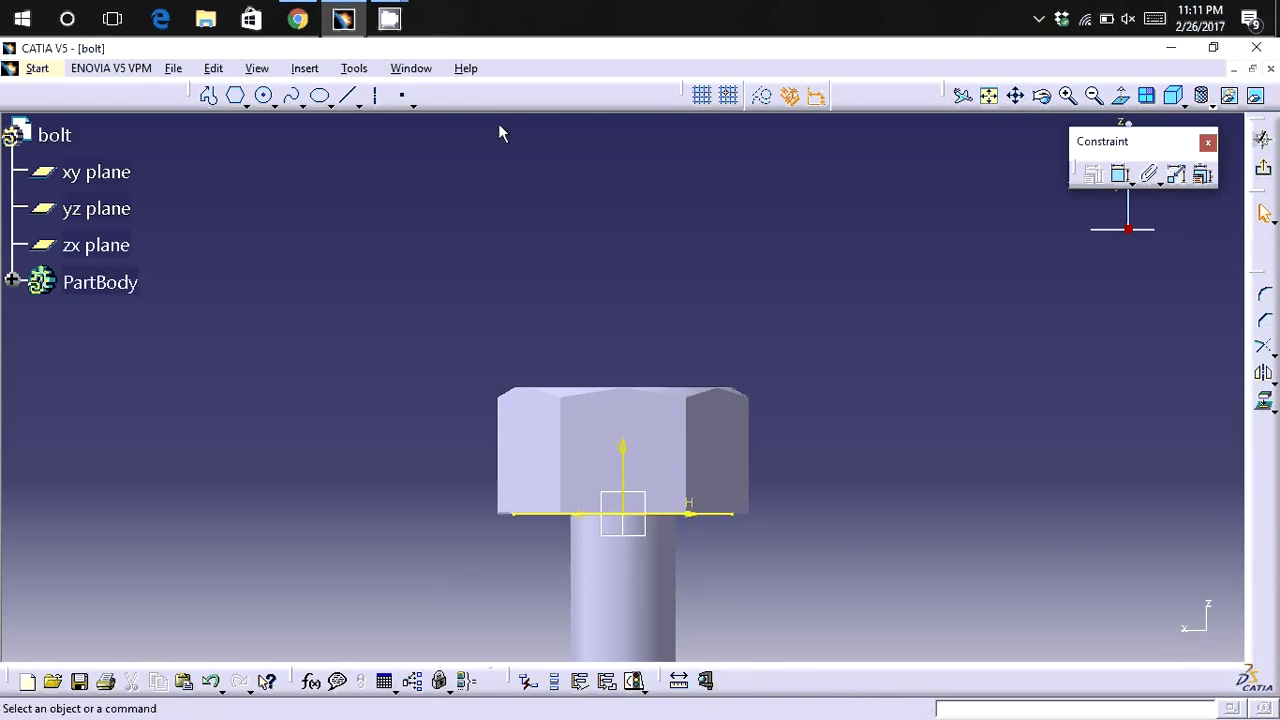
{"action": "left_click", "coordinate": [347, 95]}
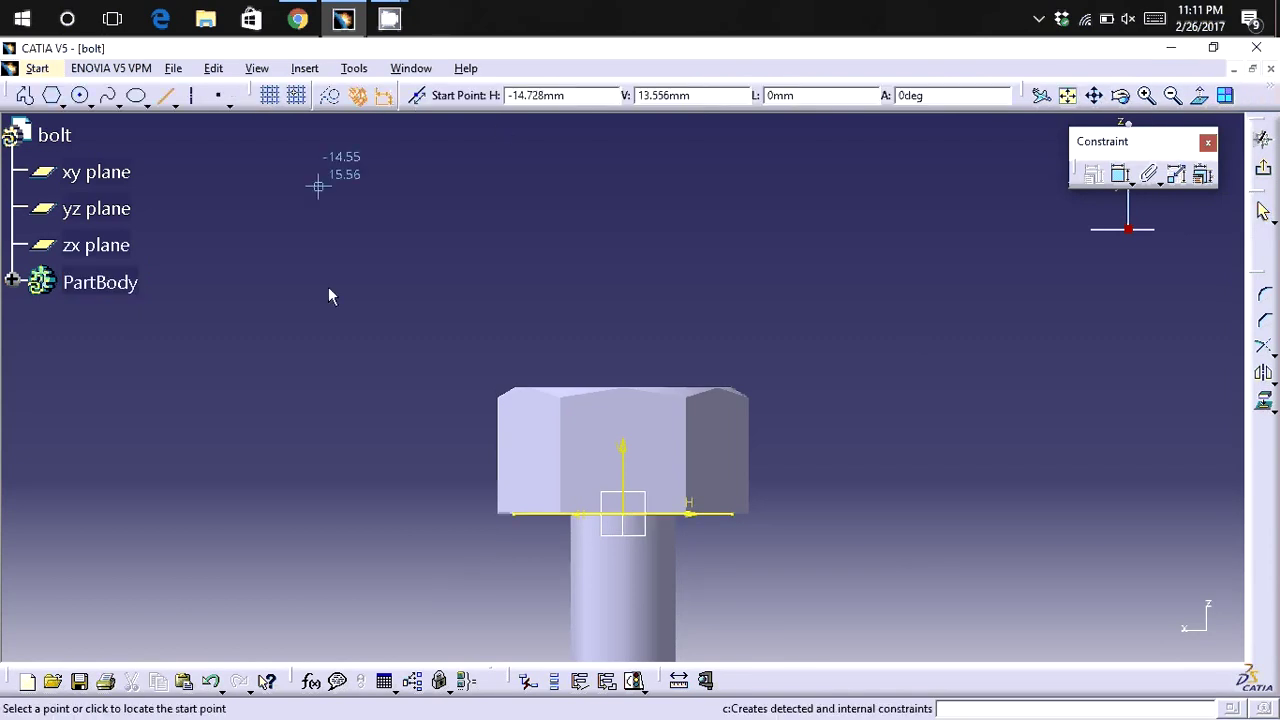
{"action": "left_click", "coordinate": [733, 514]}
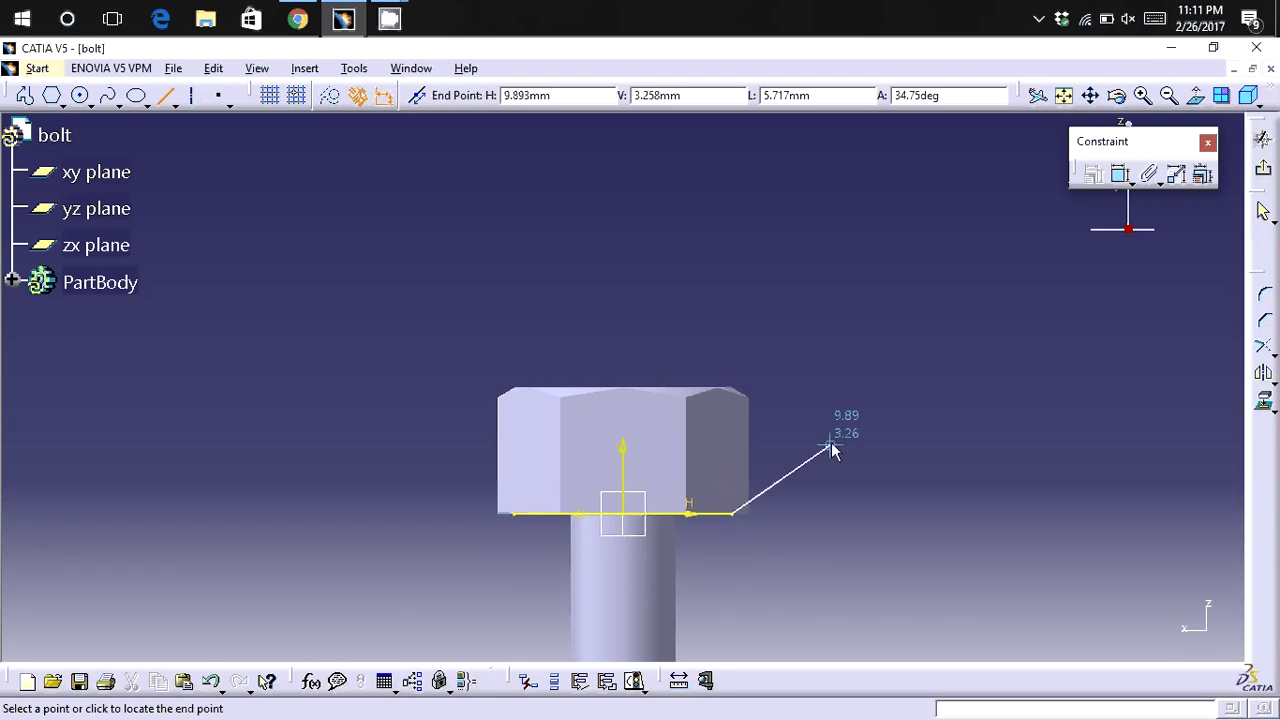
{"action": "left_click", "coordinate": [831, 442]}
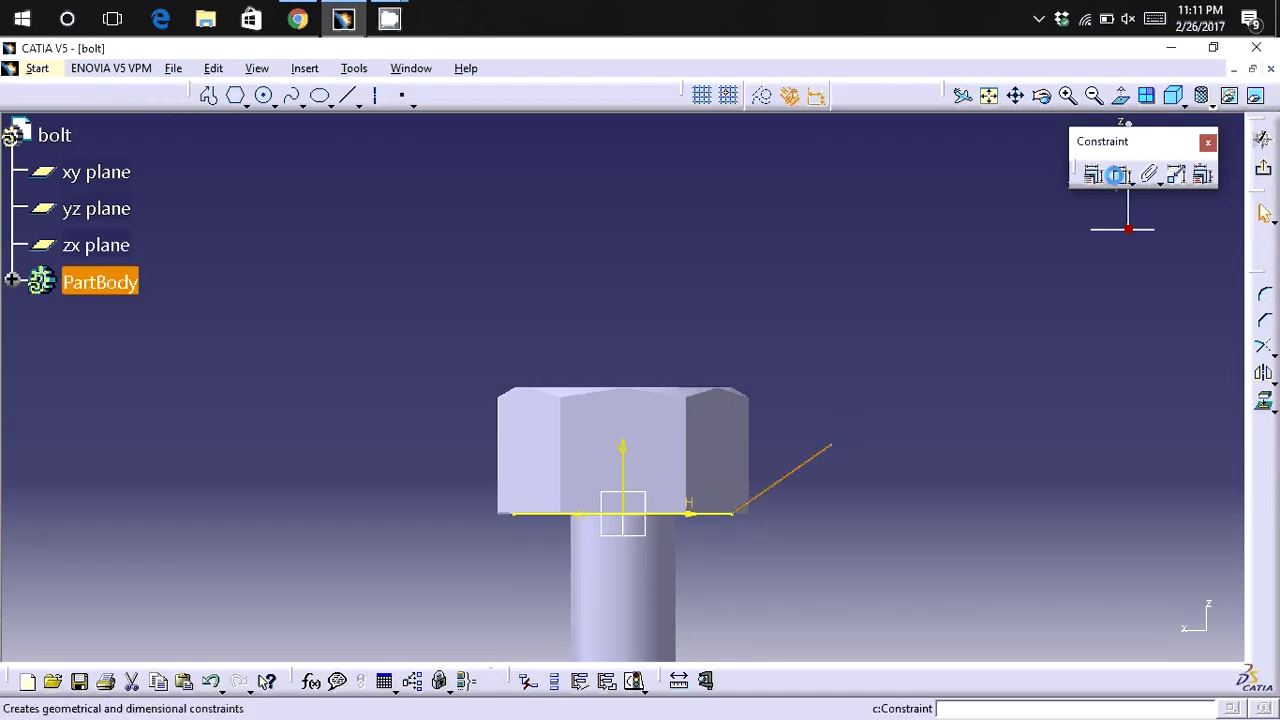
Set the line at 30° to the projected edge, make that edge construction, and exit.
{"action": "left_click", "coordinate": [1119, 175]}
{"action": "left_click", "coordinate": [718, 516]}
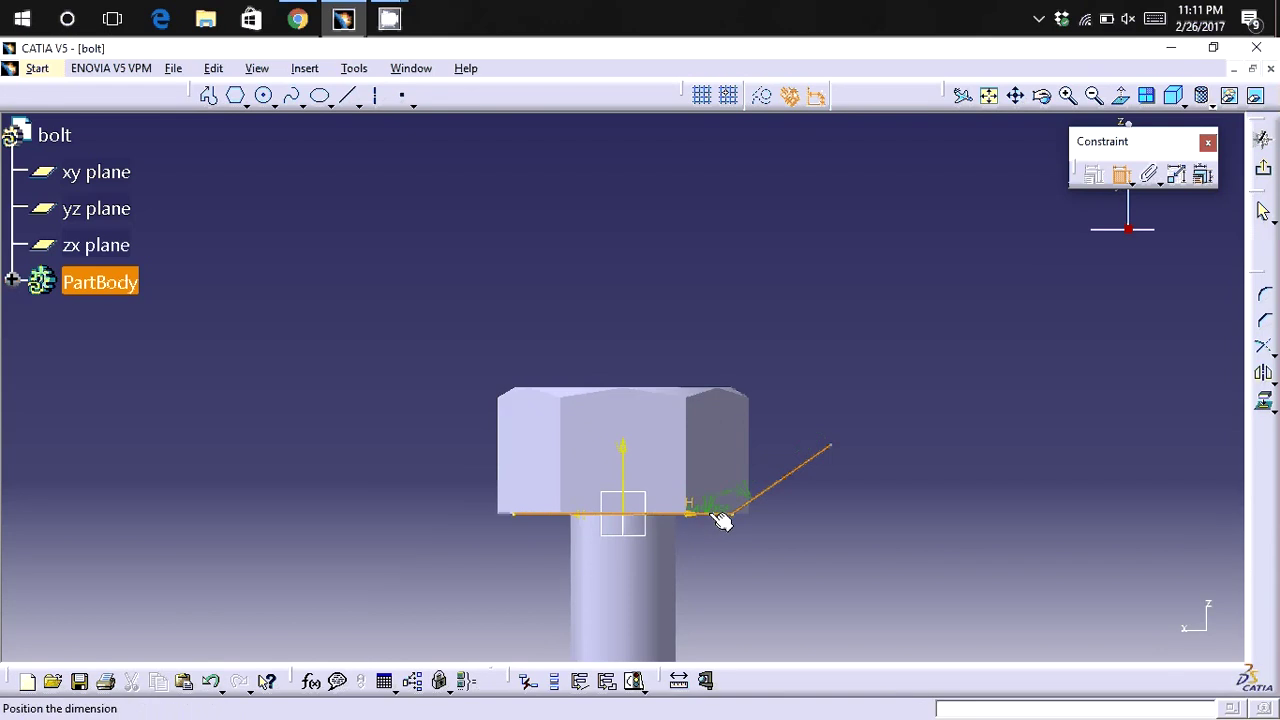
{"action": "double_click", "coordinate": [843, 500]}
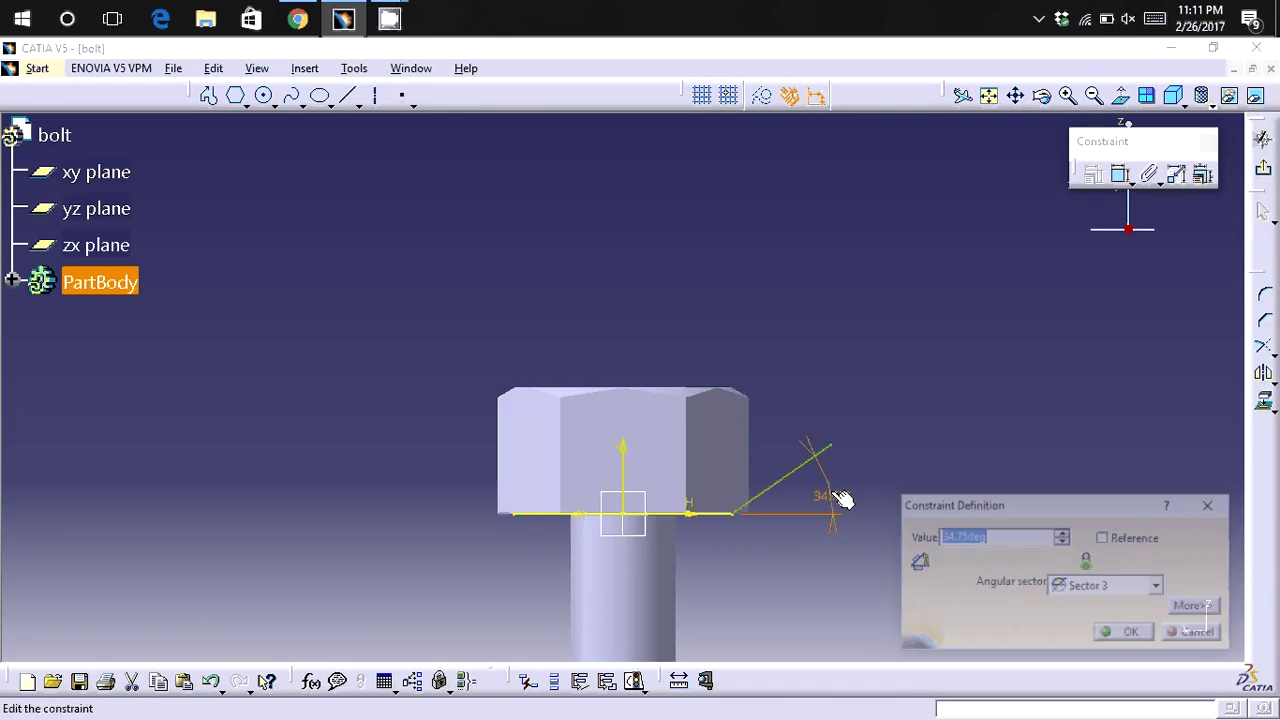
{"action": "type", "text": "30"}
{"action": "key", "text": "Return"}
{"action": "left_click", "coordinate": [865, 444]}
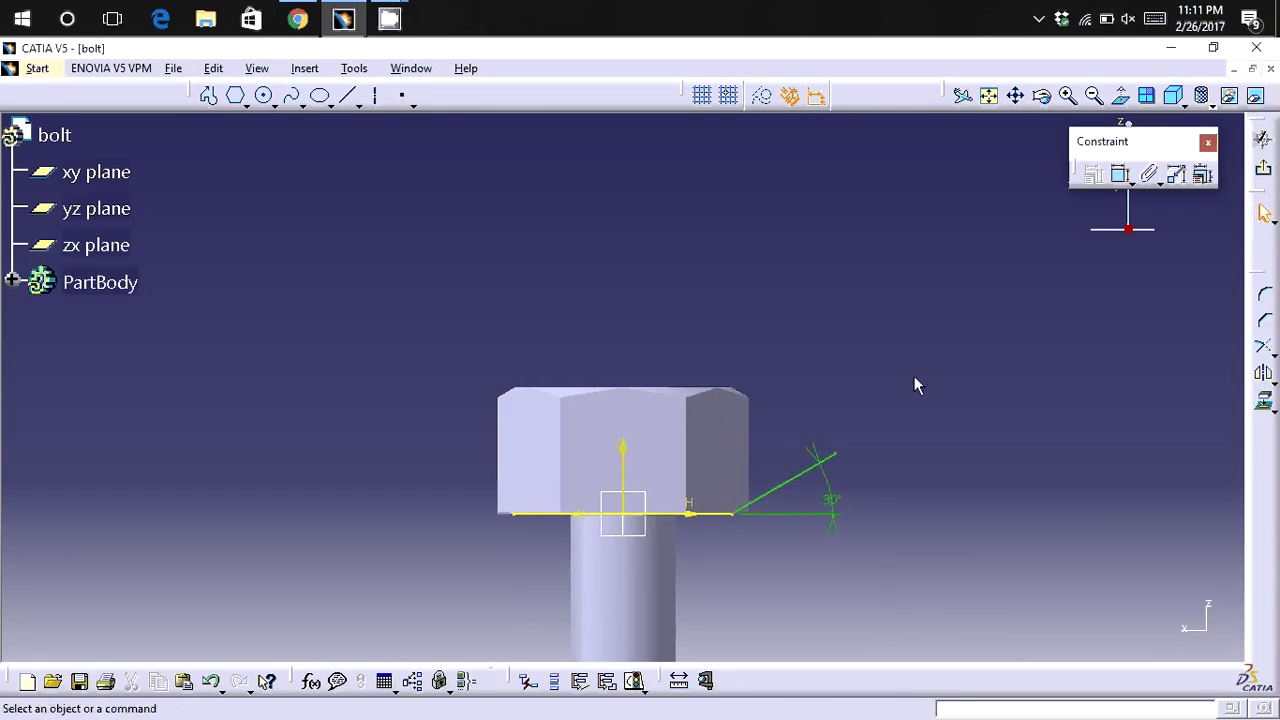
{"action": "left_click", "coordinate": [713, 517]}
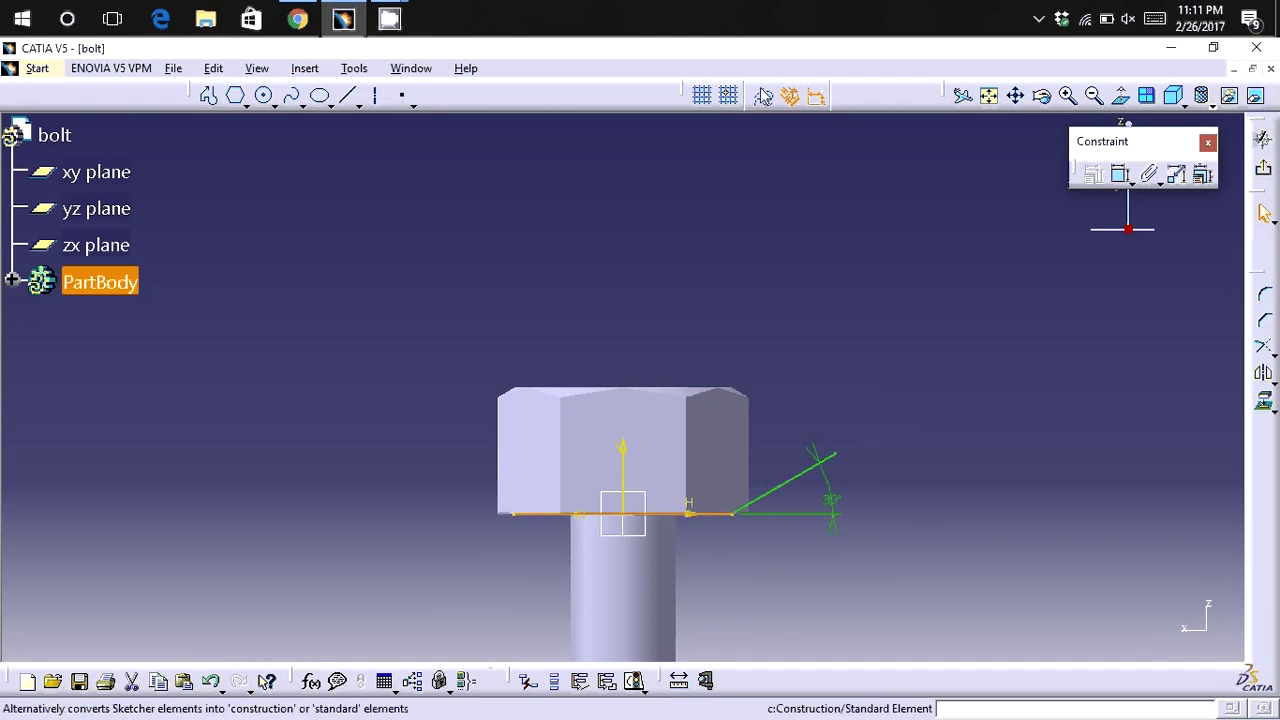
{"action": "left_click", "coordinate": [768, 161]}
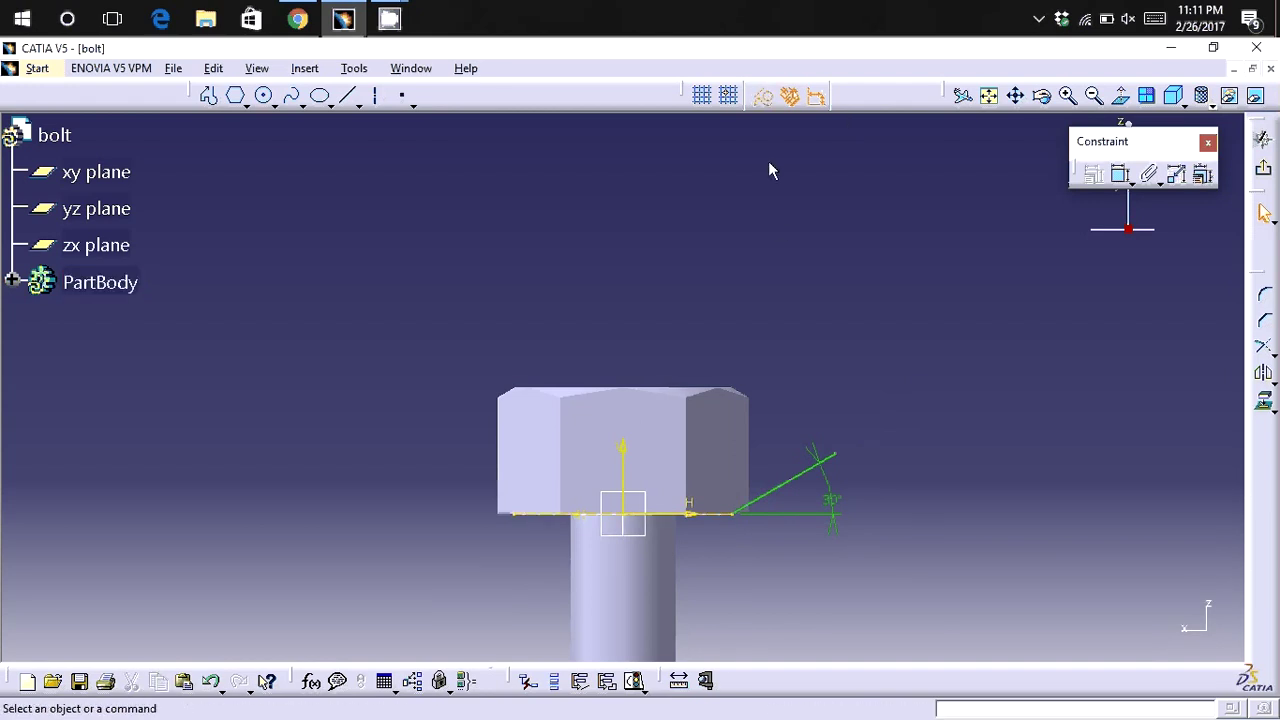
{"action": "left_click", "coordinate": [1265, 175]}
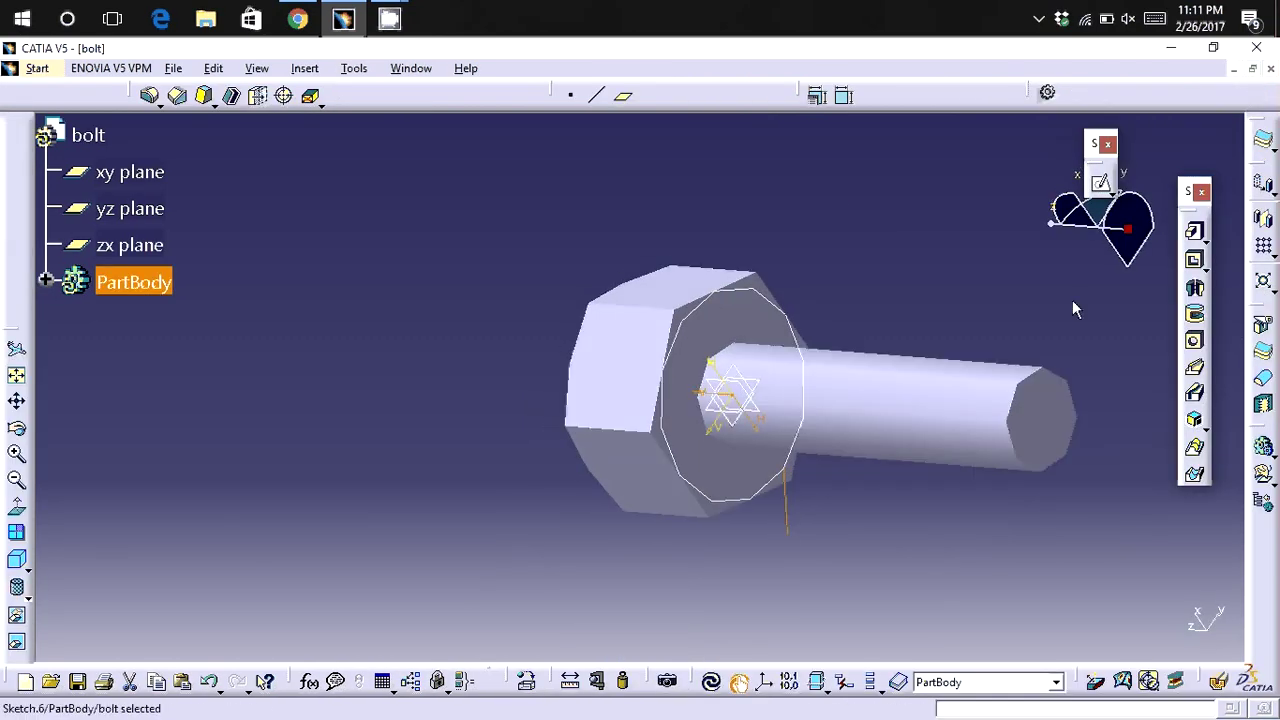
Groove Sketch.6 a full 360° about the Z axis on the reversed side to chamfer the head.
{"action": "left_click", "coordinate": [1194, 314]}
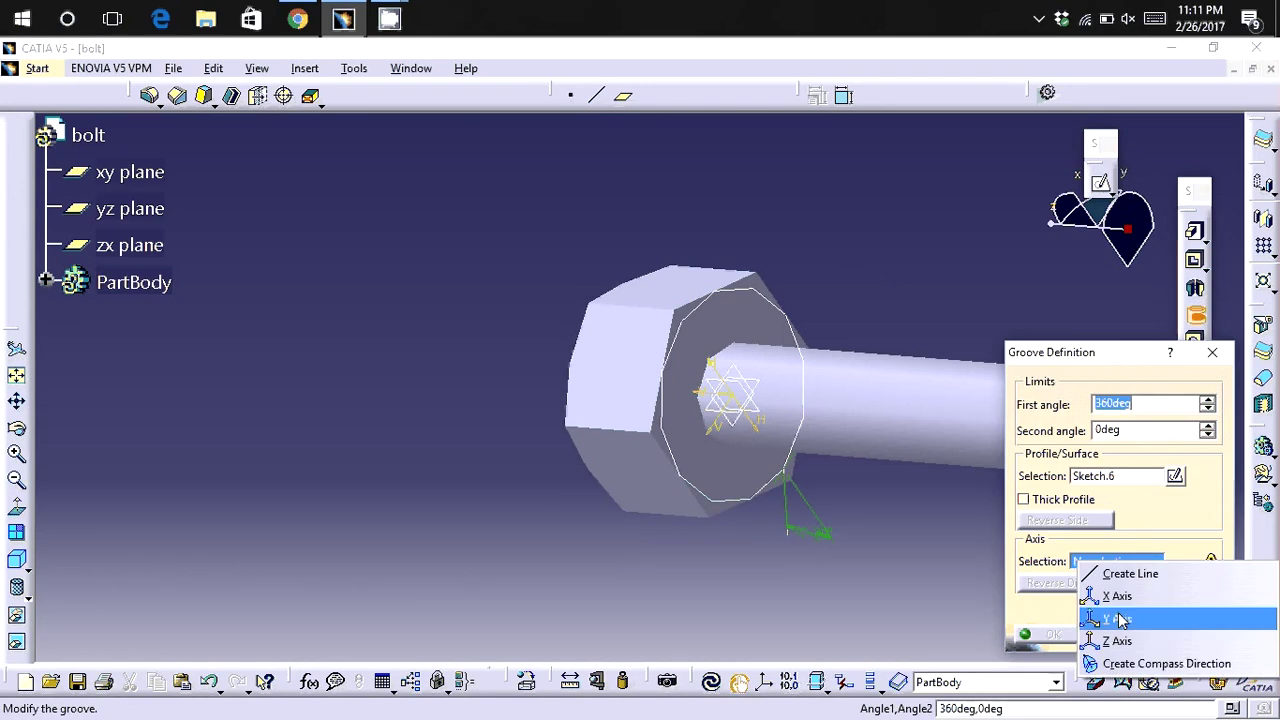
{"action": "left_click", "coordinate": [1120, 620]}
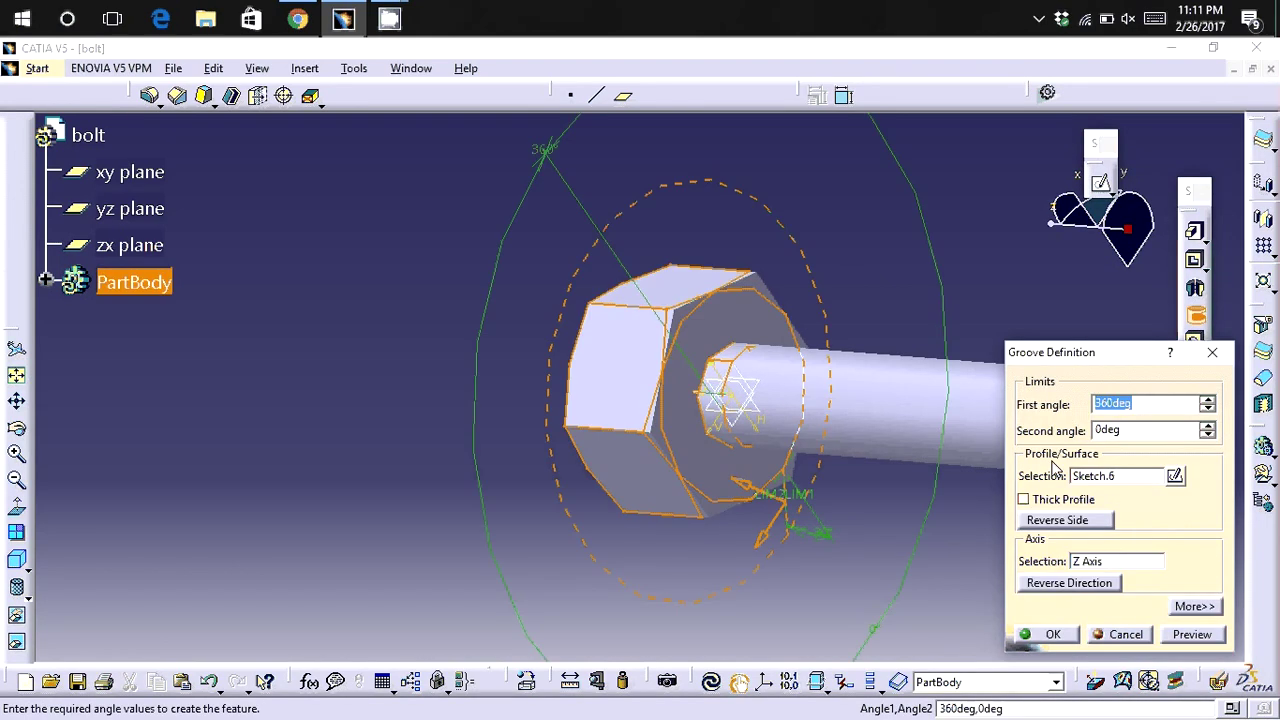
{"action": "left_click", "coordinate": [1060, 522]}
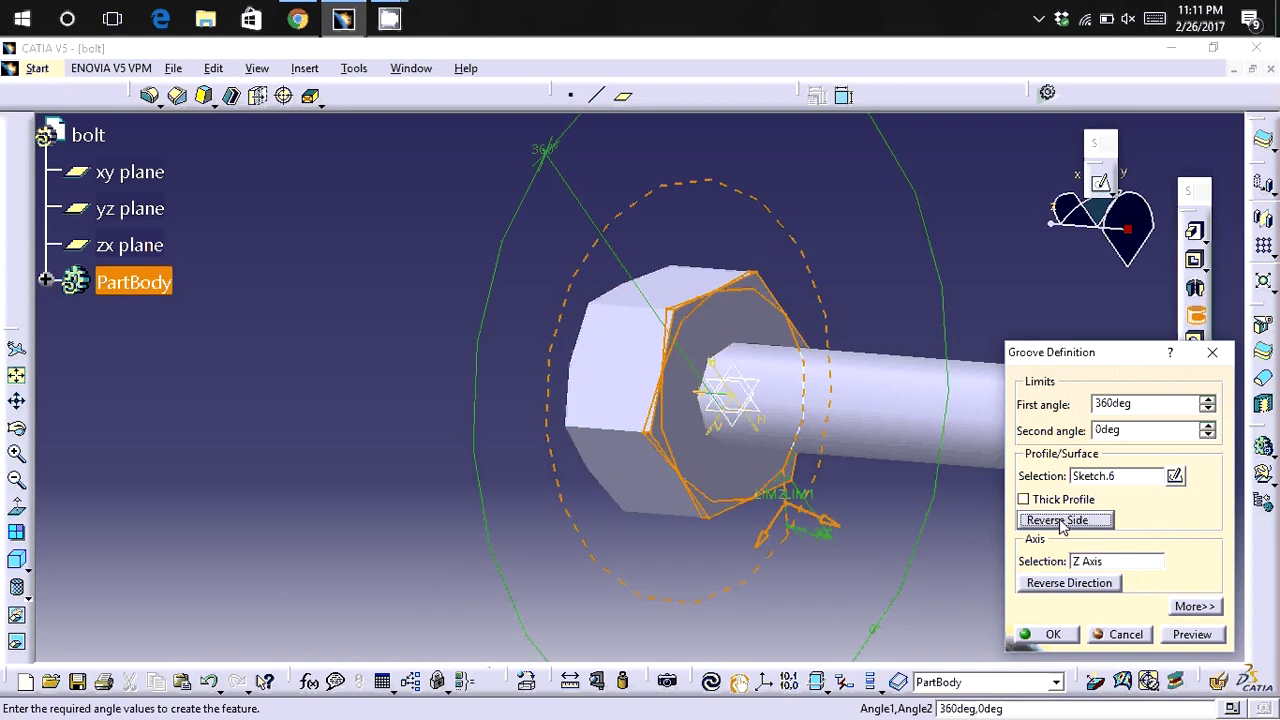
{"action": "left_click", "coordinate": [1066, 640]}
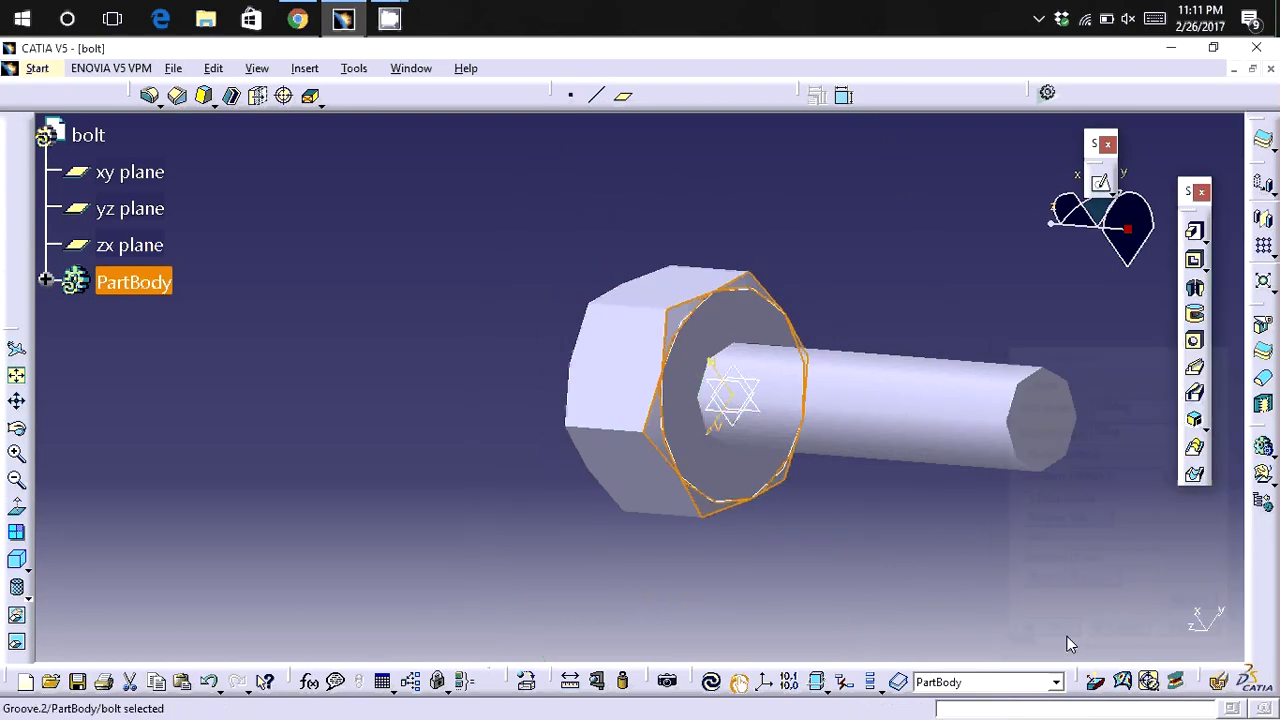
Hide Sketch.5 and rotate the view to see the whole bolt.
{"action": "right_click", "coordinate": [755, 505]}
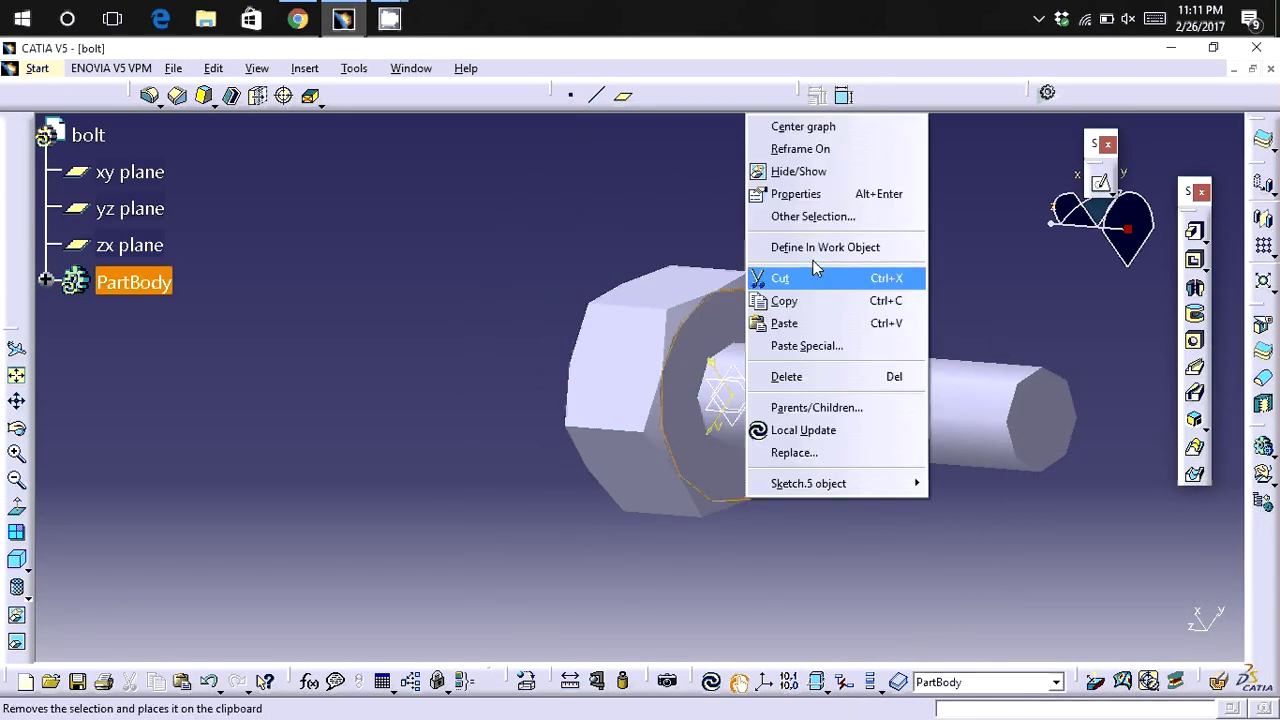
{"action": "left_click", "coordinate": [798, 171]}
{"action": "mouse_move", "coordinate": [346, 226]}
{"action": "middle_mouse_down"}
{"action": "mouse_move", "coordinate": [642, 222]}
{"action": "mouse_move", "coordinate": [500, 334]}
{"action": "middle_mouse_up"}
{"action": "mouse_move", "coordinate": [531, 283]}
{"action": "middle_mouse_down"}
{"action": "mouse_move", "coordinate": [532, 417]}
{"action": "mouse_move", "coordinate": [514, 311]}
{"action": "mouse_move", "coordinate": [534, 426]}
{"action": "mouse_move", "coordinate": [543, 309]}
{"action": "middle_mouse_up"}
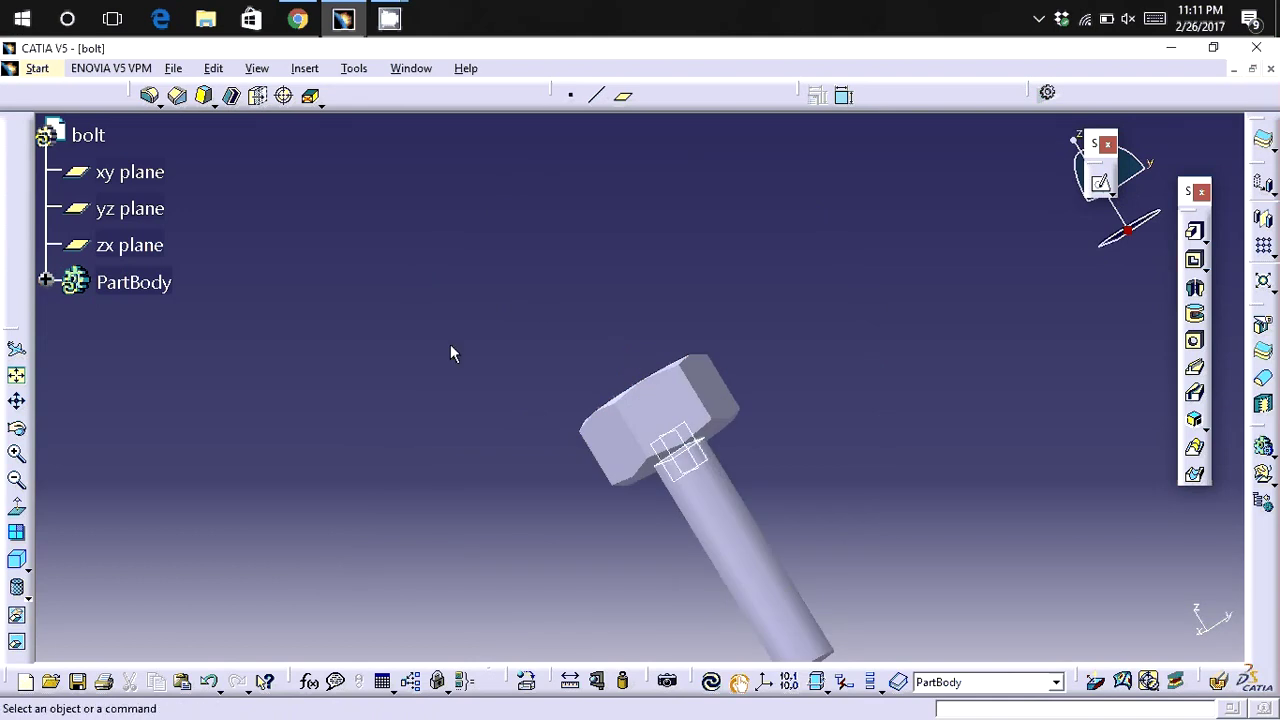
{"action": "left_click", "coordinate": [128, 250]}
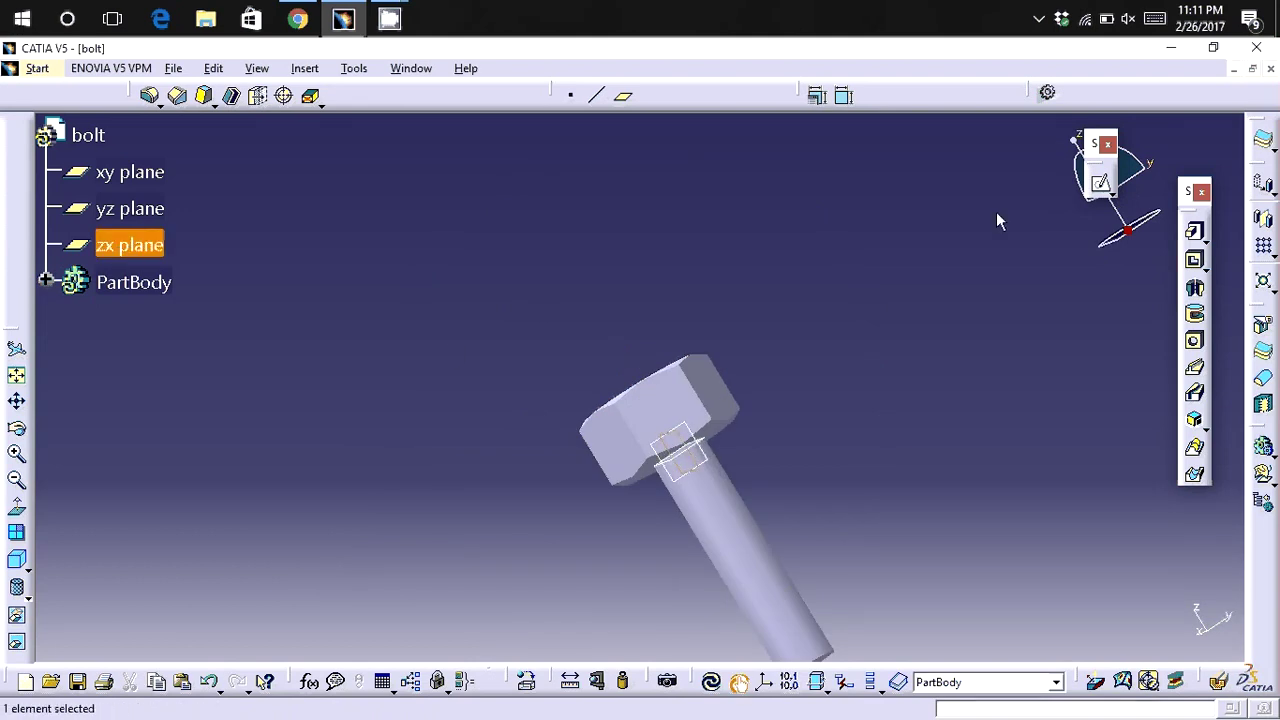
Open a sketch on the zx plane and place a point beside the shank under the head.
{"action": "left_click", "coordinate": [1100, 182]}
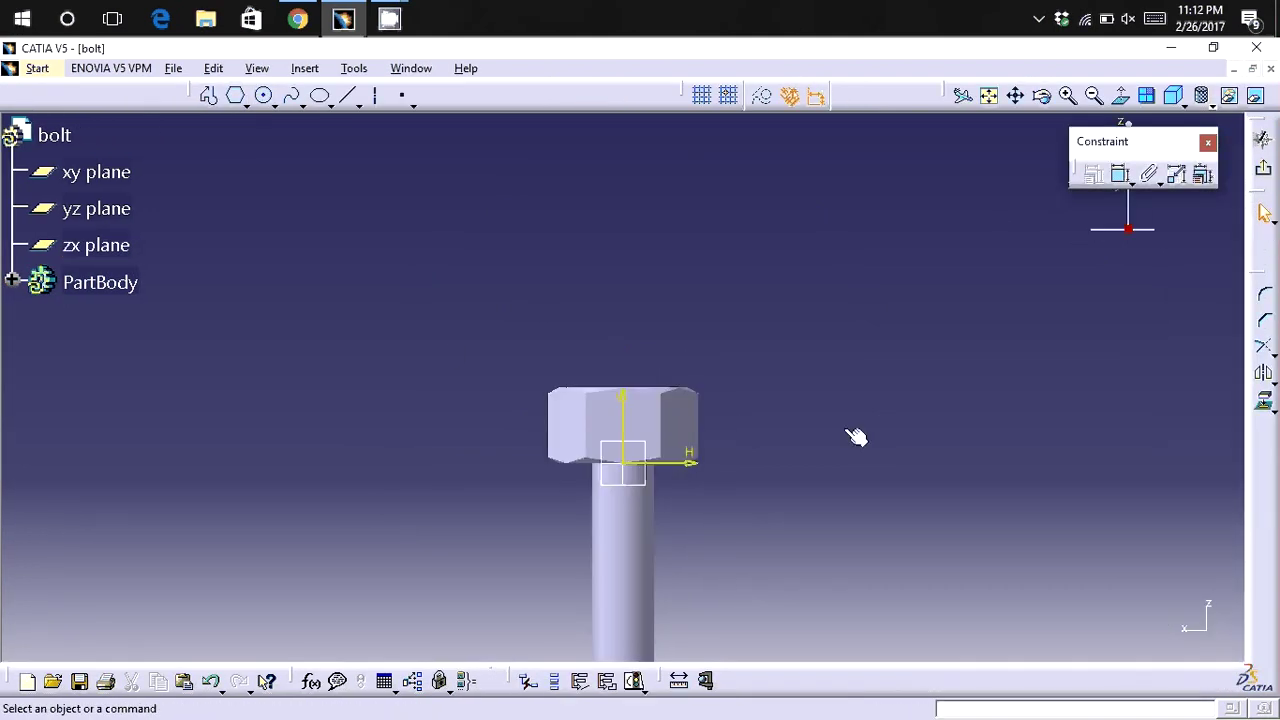
{"action": "middle_click_drag", "start_coordinate": [783, 400], "coordinate": [600, 238]}
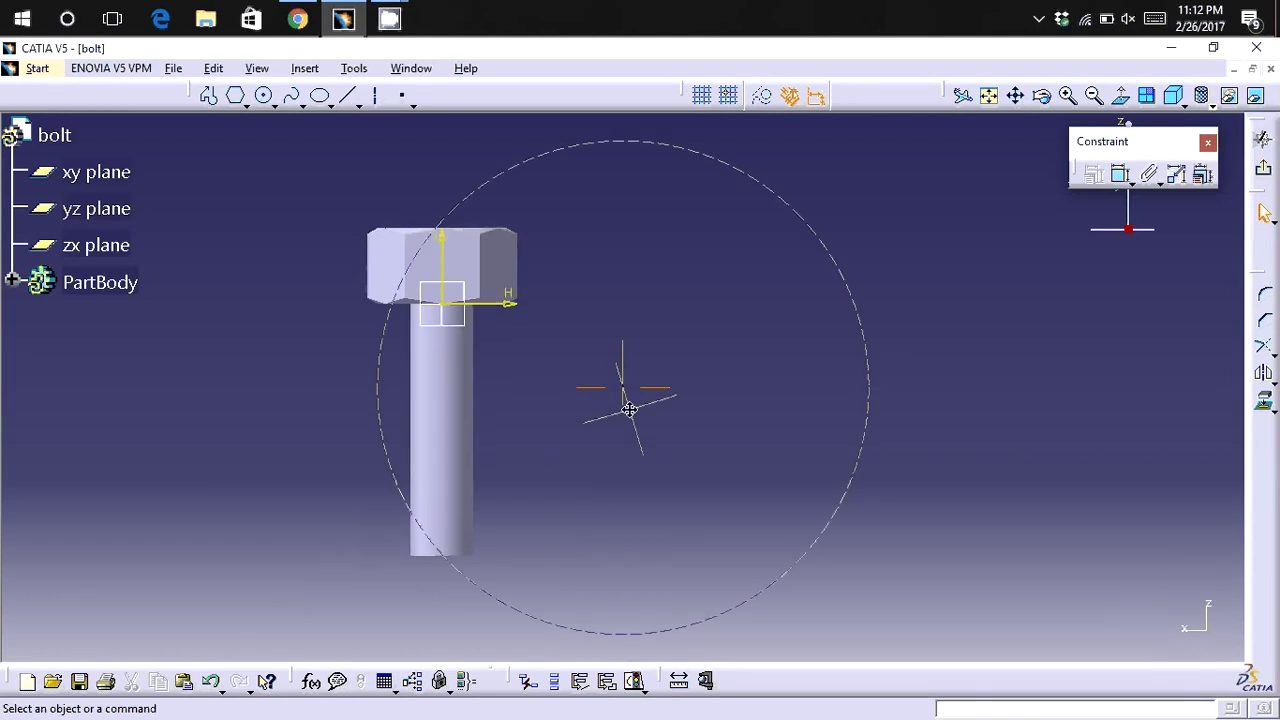
{"action": "mouse_move", "coordinate": [629, 409]}
{"action": "middle_mouse_down"}
{"action": "mouse_move", "coordinate": [494, 280]}
{"action": "mouse_move", "coordinate": [623, 374]}
{"action": "middle_mouse_up"}
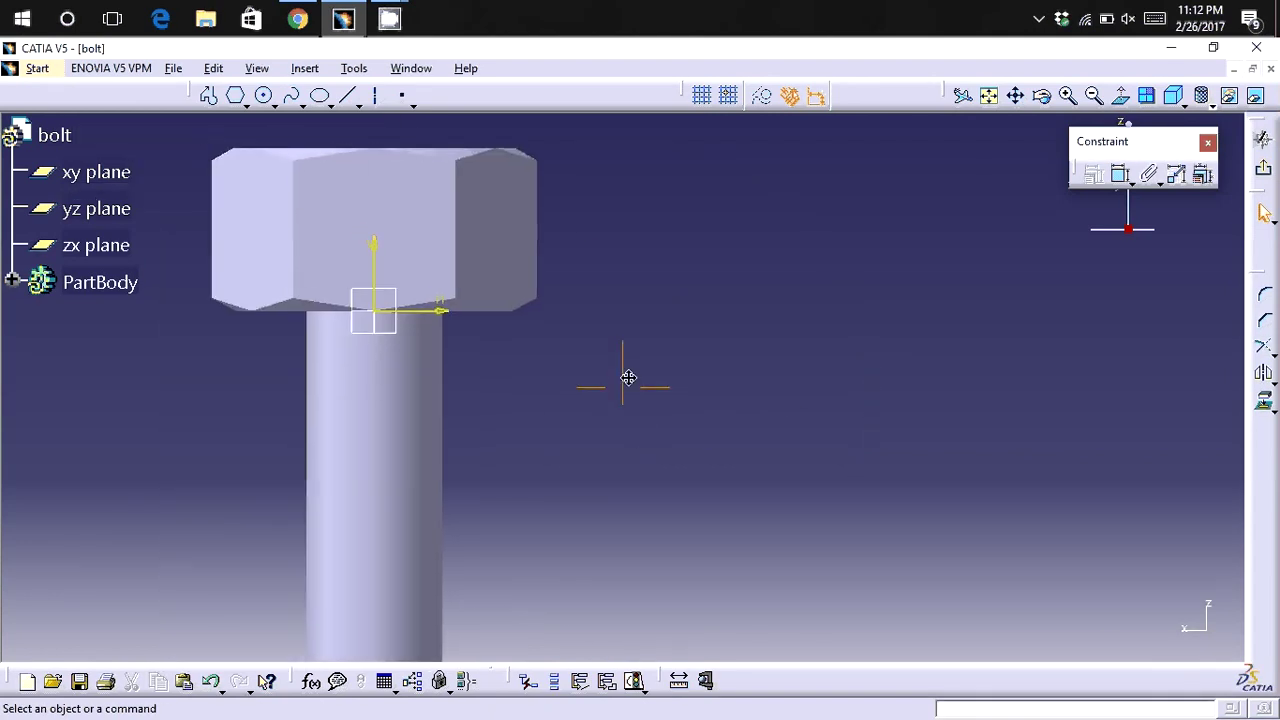
{"action": "left_click", "coordinate": [401, 95]}
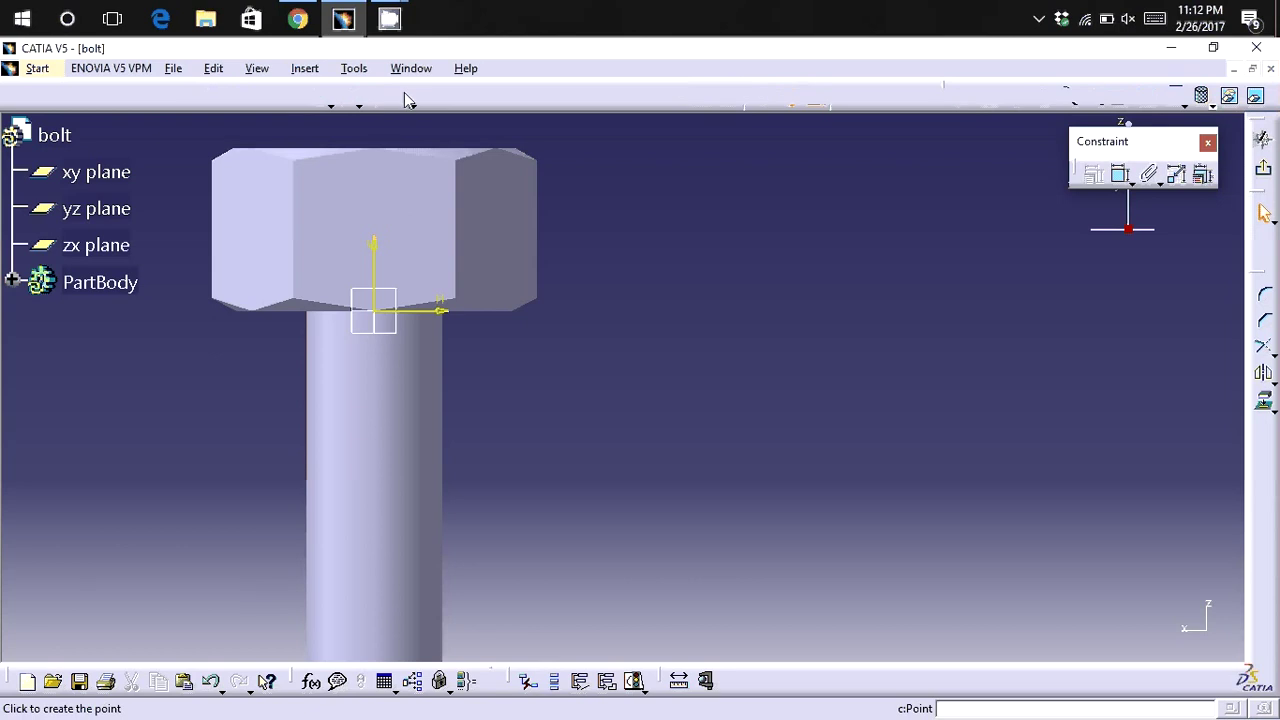
{"action": "left_click", "coordinate": [499, 383]}
Dimension the point 2.5 mm from the vertical axis.
{"action": "left_click", "coordinate": [1120, 174]}
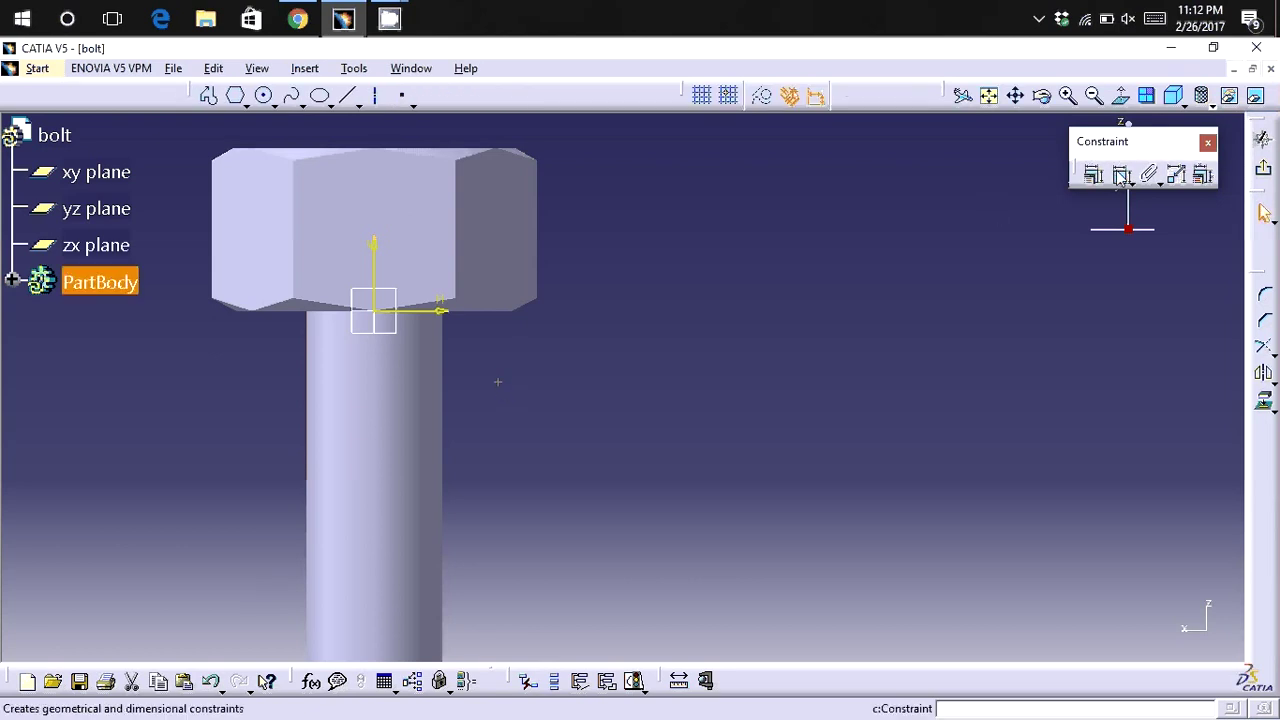
{"action": "left_click", "coordinate": [386, 272]}
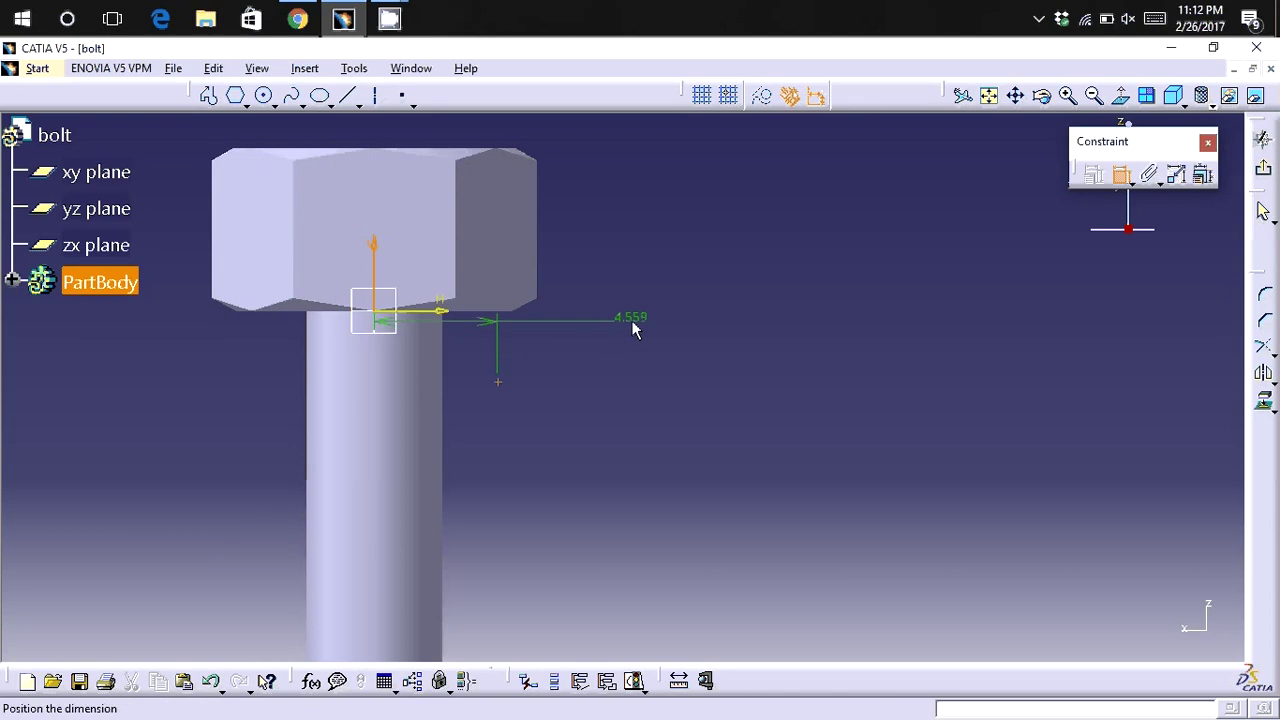
{"action": "left_click", "coordinate": [632, 330]}
{"action": "double_click", "coordinate": [632, 328]}
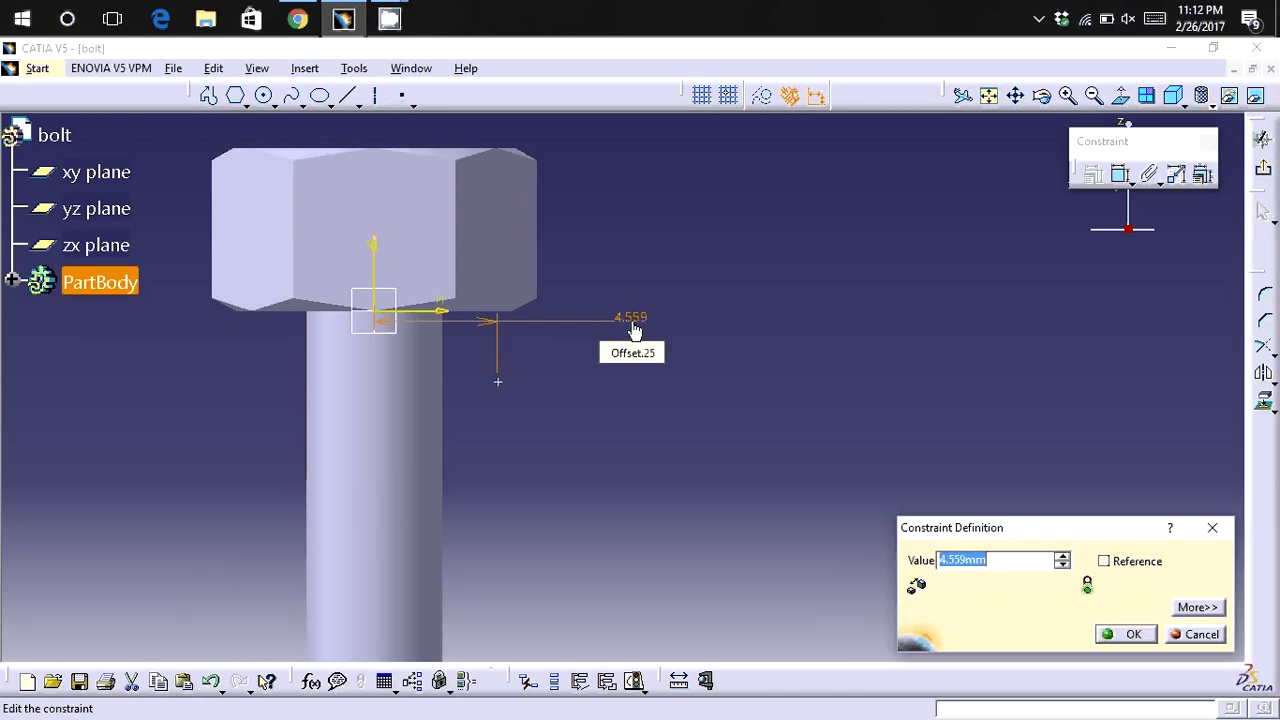
{"action": "type", "text": "2."}
{"action": "type", "text": "5"}
{"action": "key", "text": "Return"}
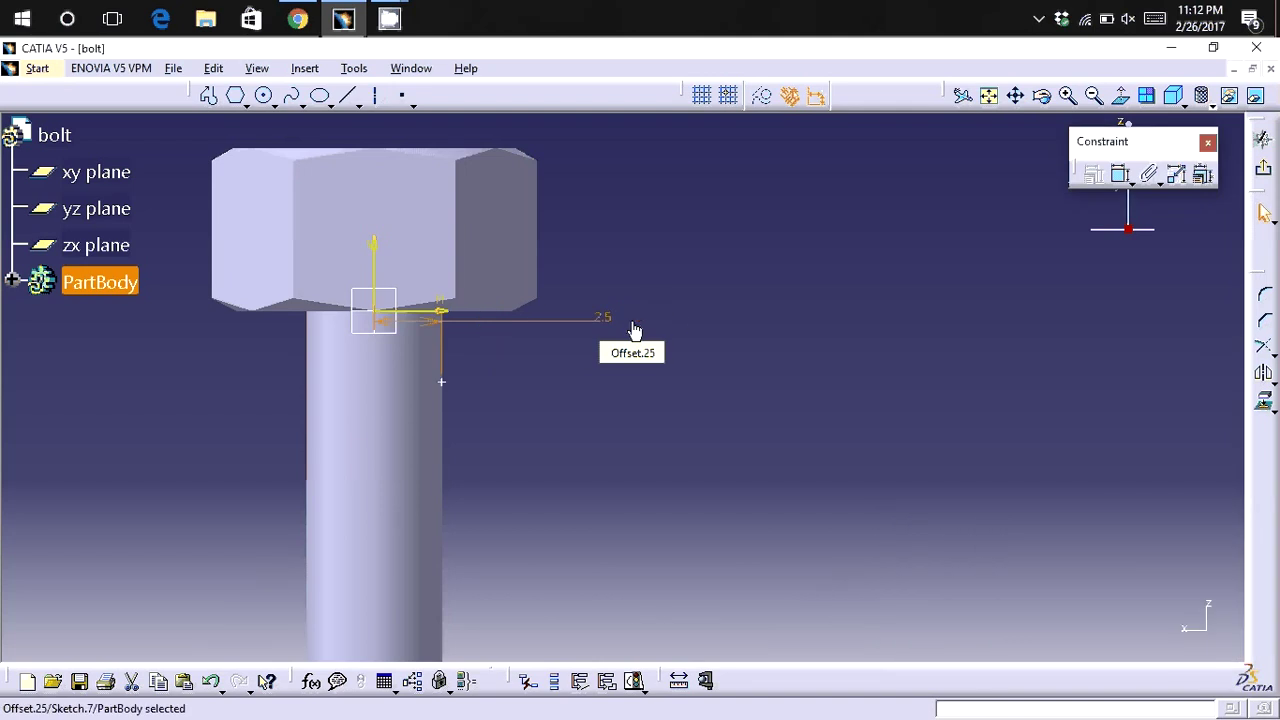
{"action": "left_click", "coordinate": [772, 309]}
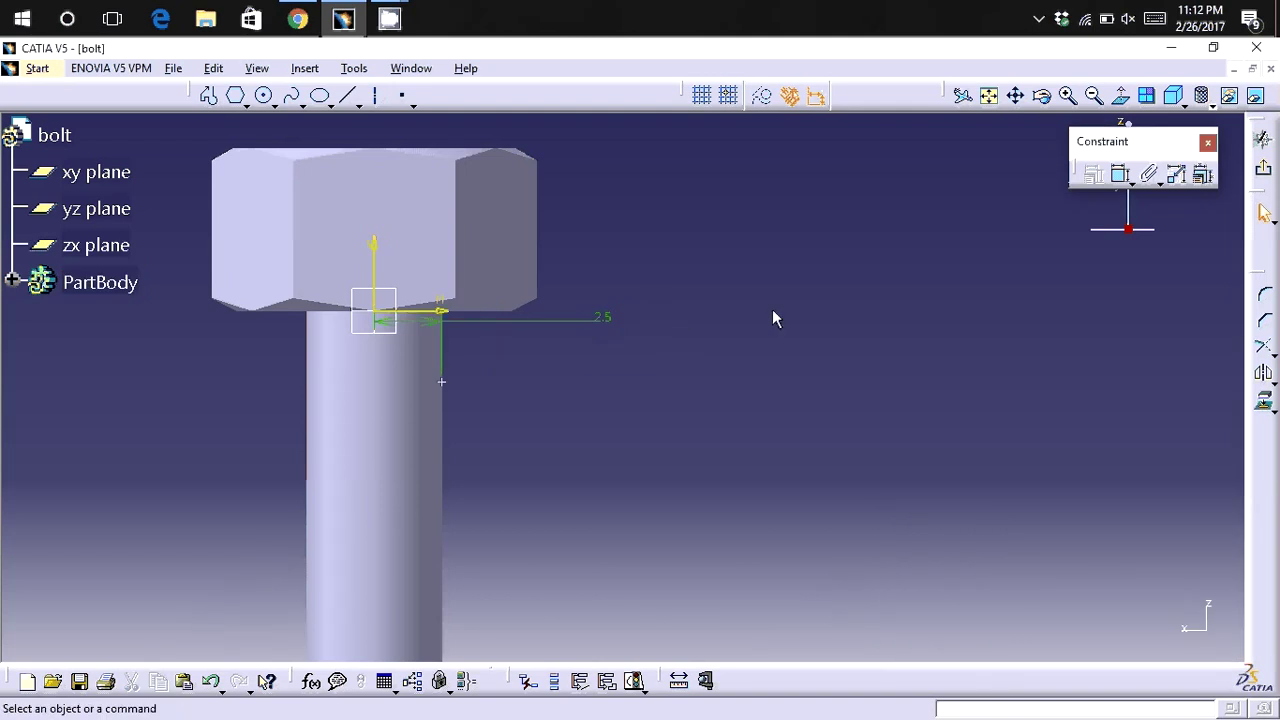
Constrain the point 0.5 mm from the horizontal axis.
{"action": "left_click", "coordinate": [1120, 174]}
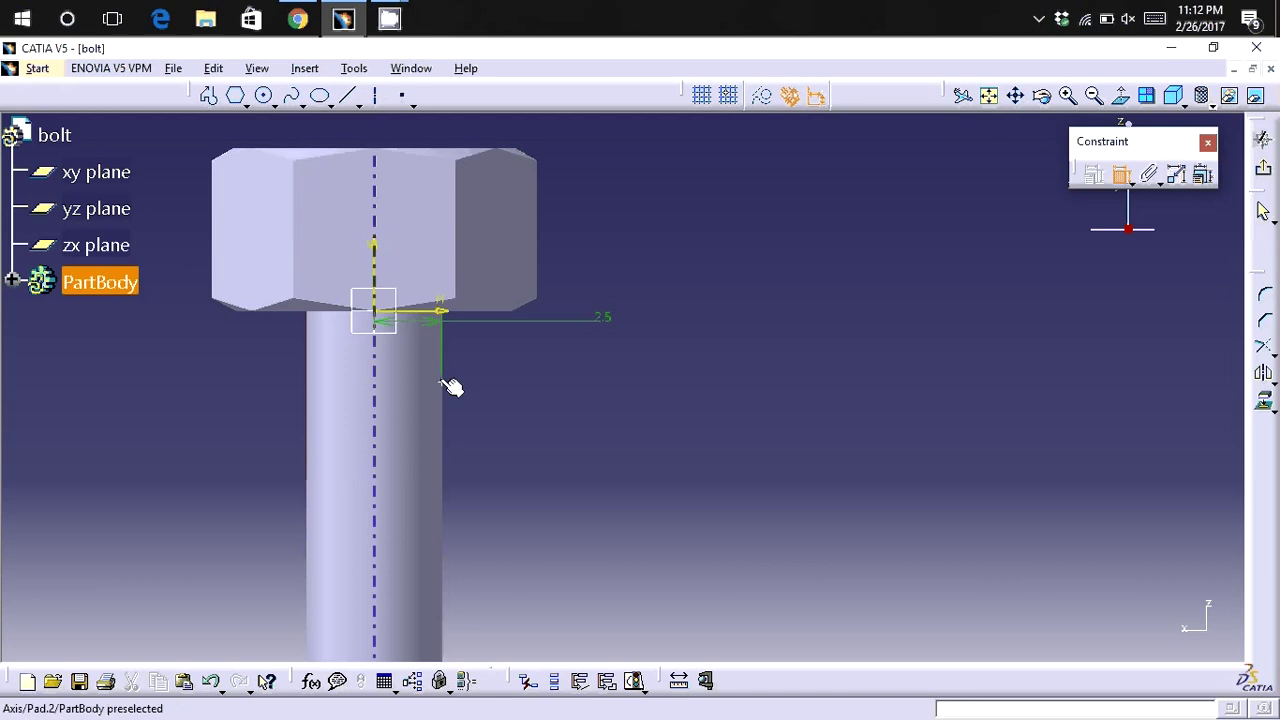
{"action": "left_click", "coordinate": [445, 383]}
{"action": "left_click", "coordinate": [447, 316]}
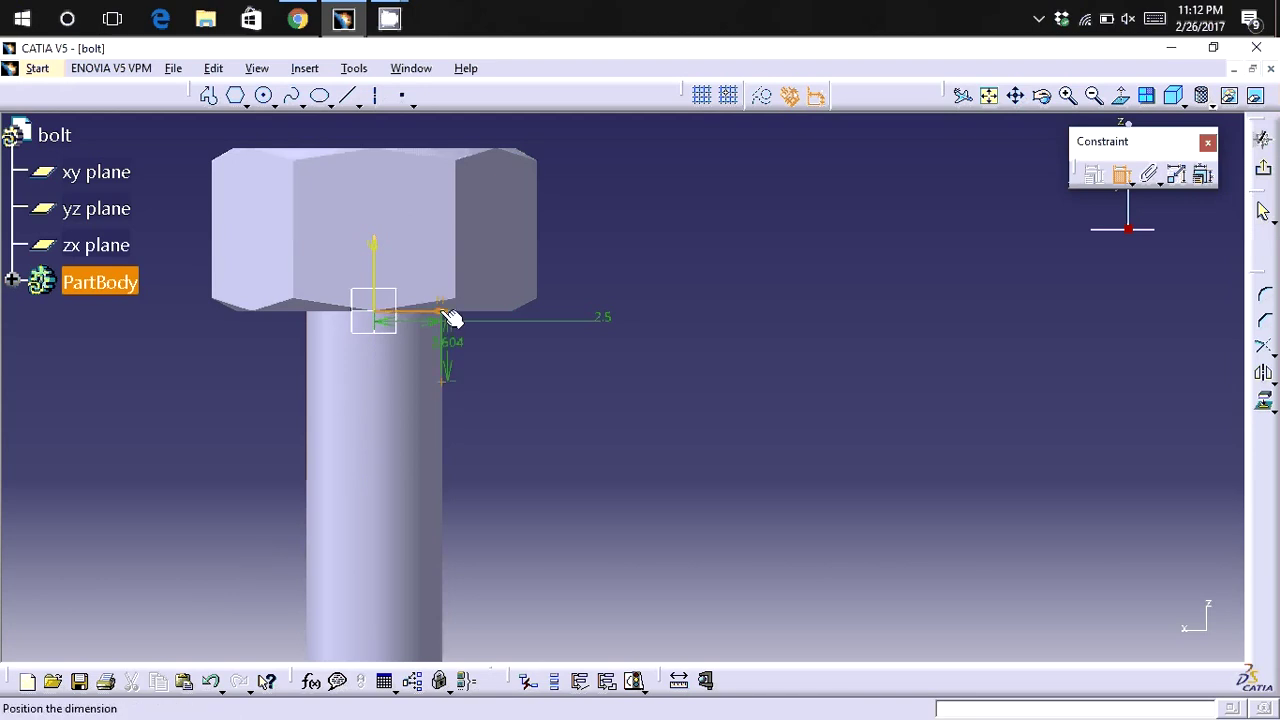
{"action": "left_click", "coordinate": [718, 366]}
{"action": "double_click", "coordinate": [722, 362]}
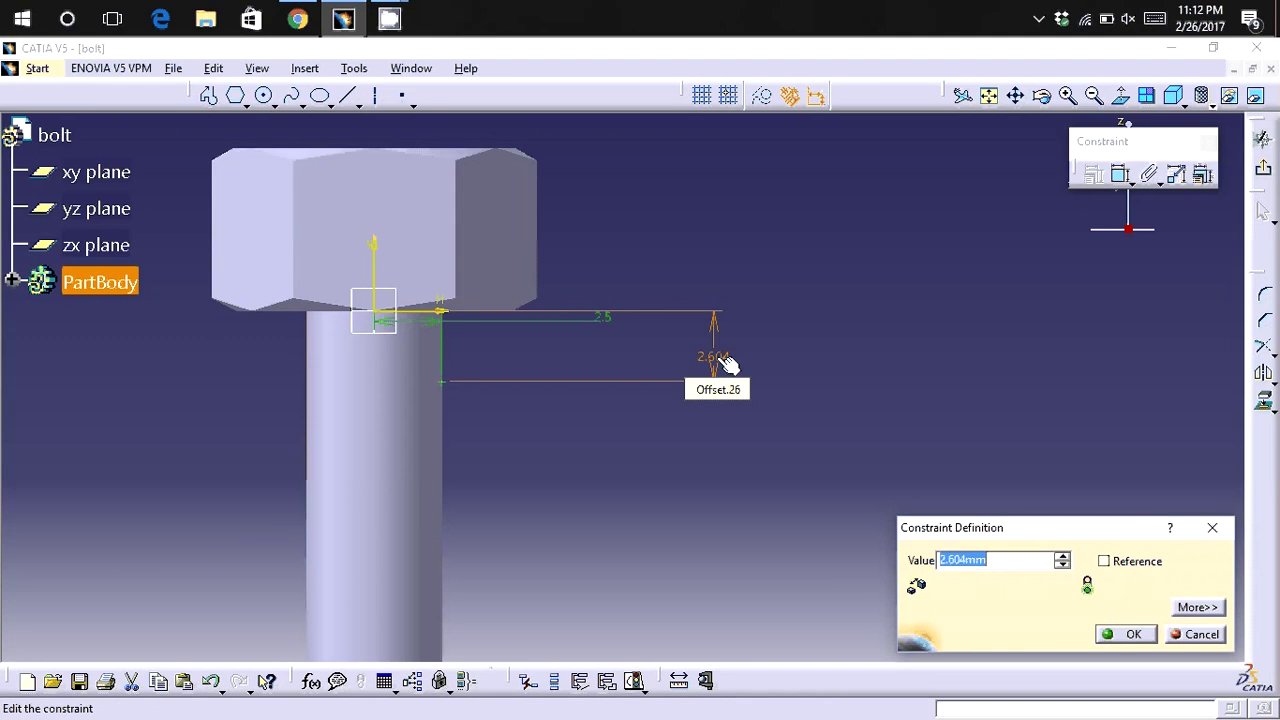
{"action": "type", "text": "0.5"}
{"action": "key", "text": "Return"}
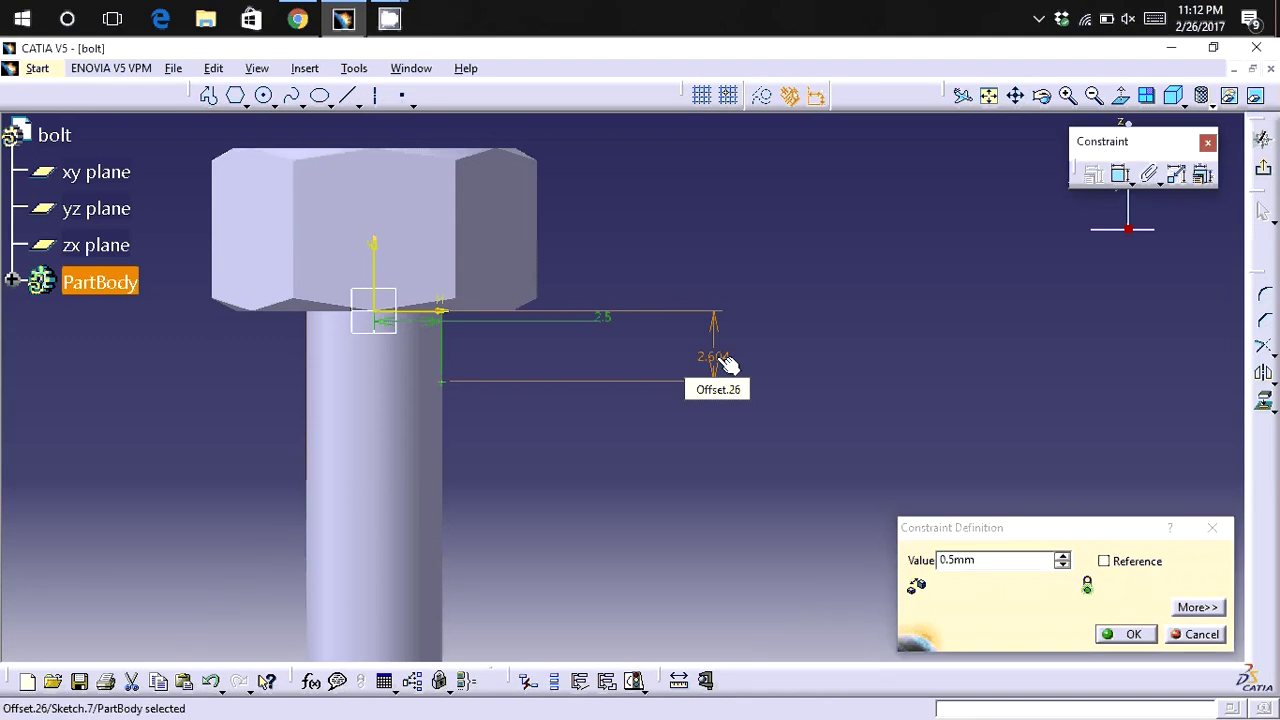
{"action": "left_click", "coordinate": [752, 238]}
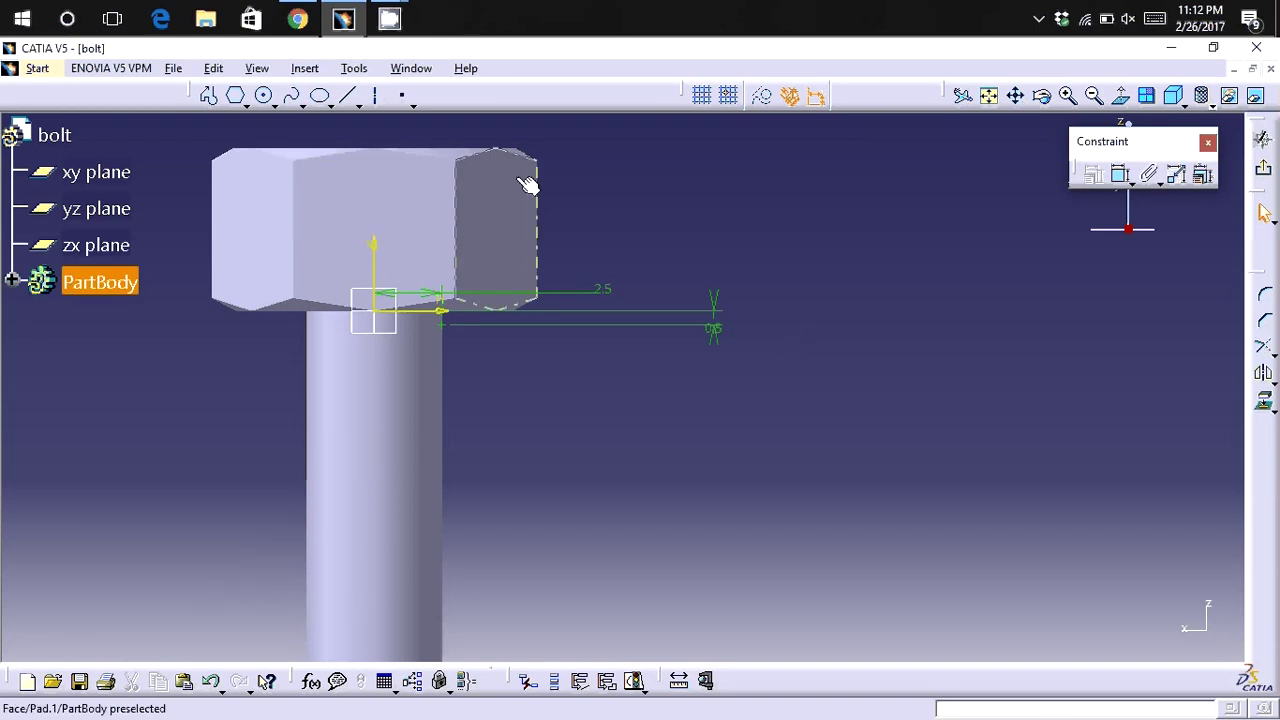
Return to the 3D part and launch the Helix command with c:helix.
{"action": "left_click", "coordinate": [1263, 213]}
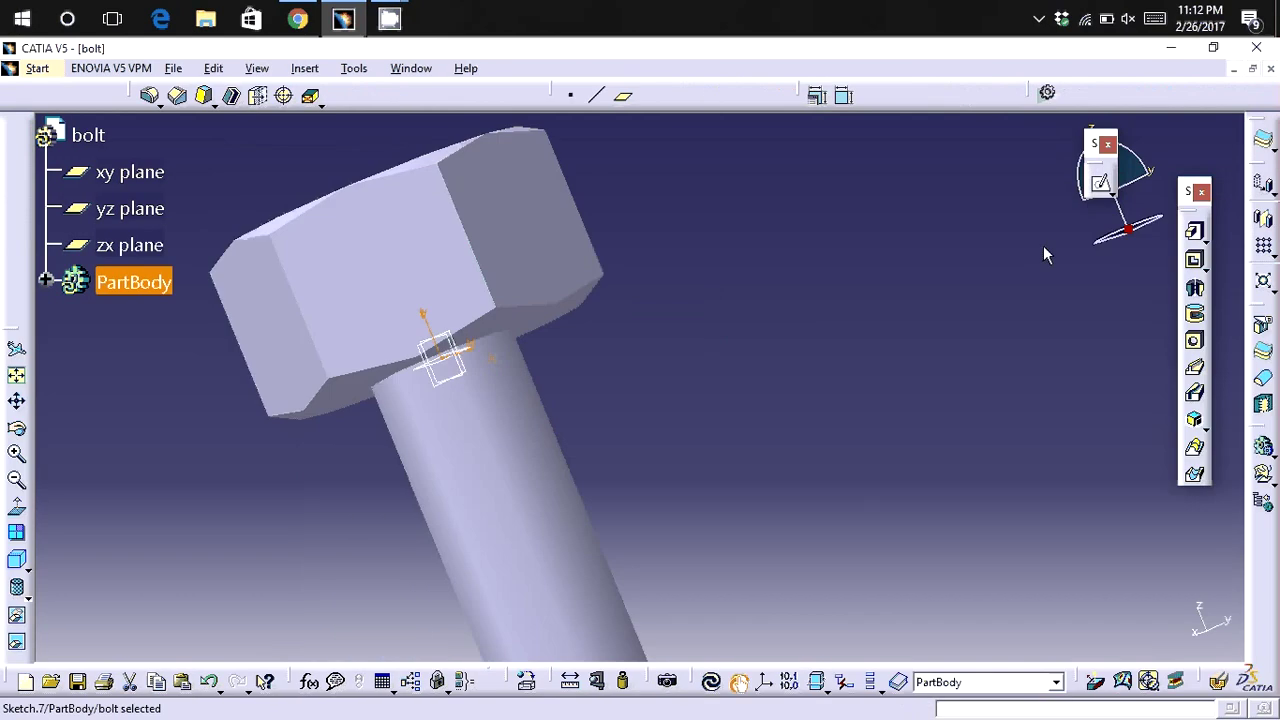
{"action": "left_click", "coordinate": [1019, 707]}
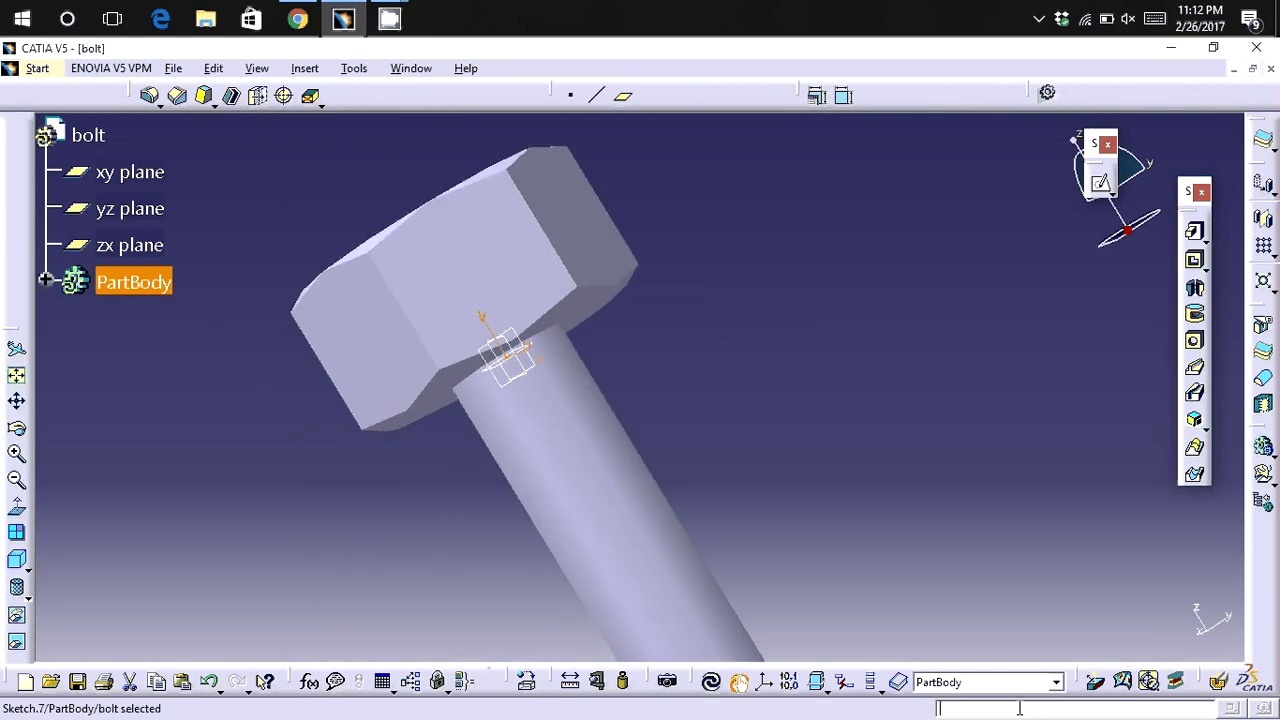
{"action": "type", "text": "c:"}
{"action": "type", "text": "heli"}
{"action": "type", "text": "x"}
{"action": "key", "text": "Return"}
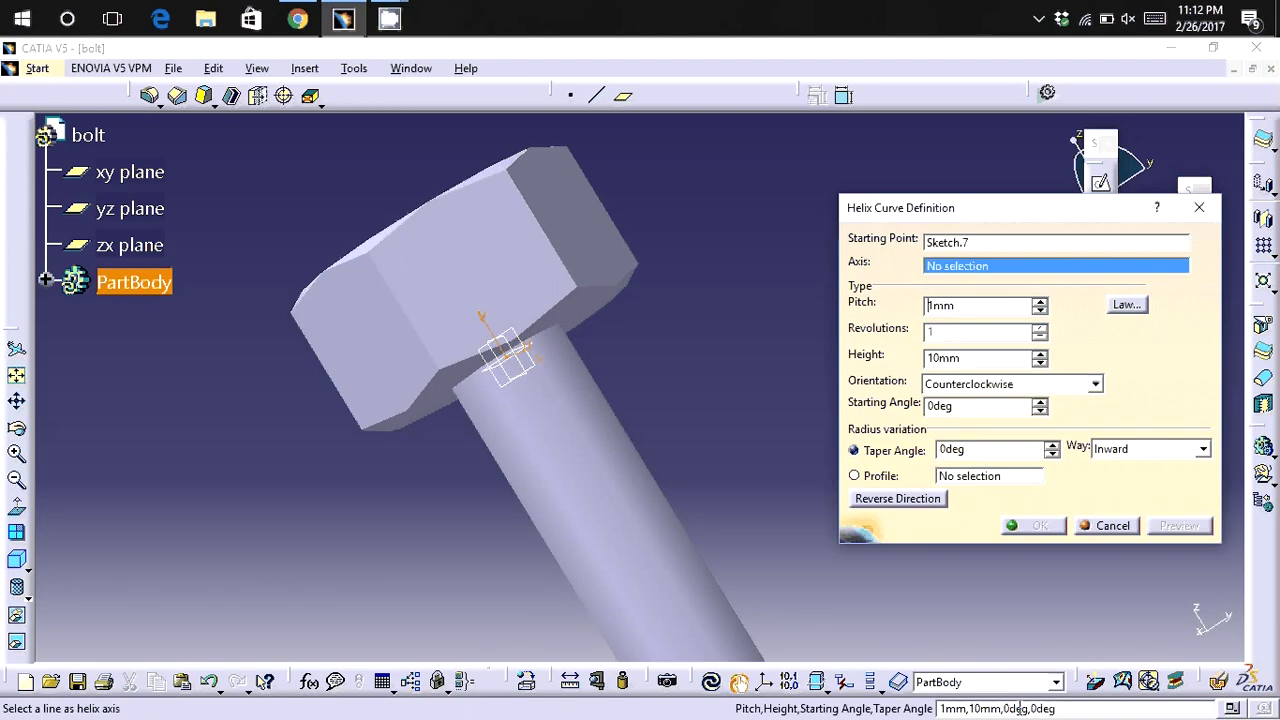
Create a reversed helix about the Z axis, 20 mm high with 0.5 mm pitch.
{"action": "right_click", "coordinate": [938, 265]}
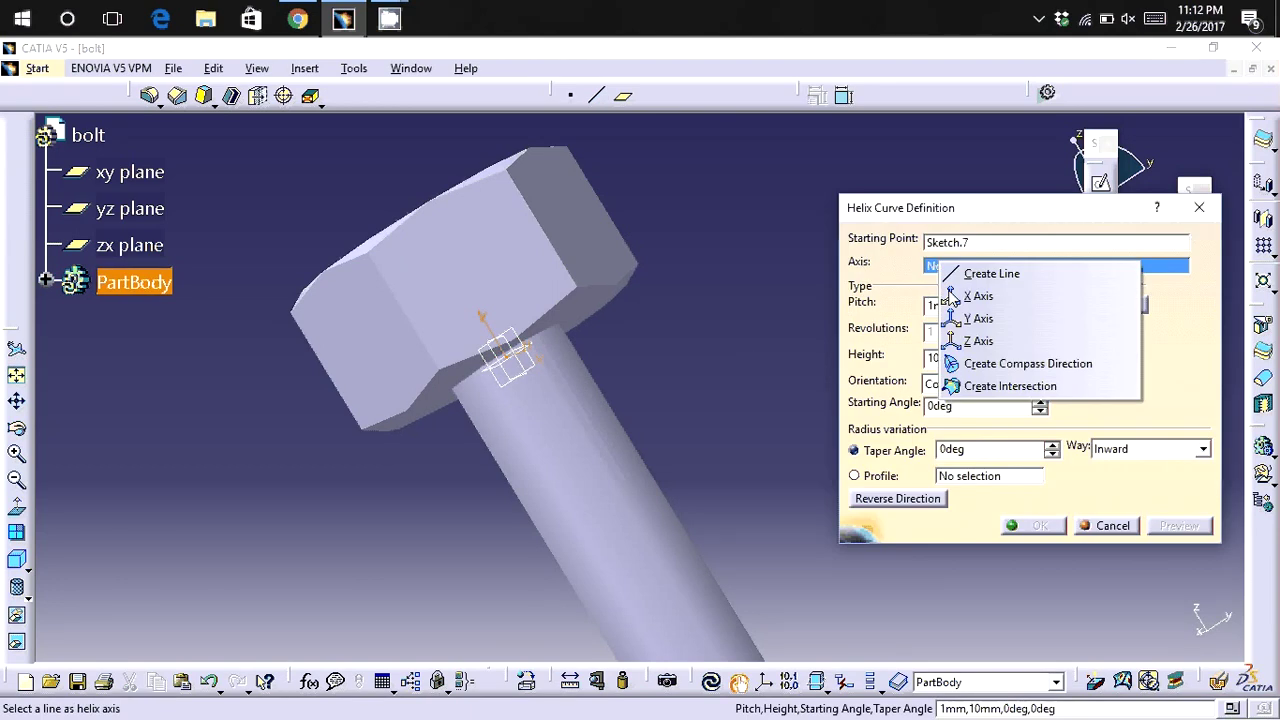
{"action": "left_click", "coordinate": [982, 341]}
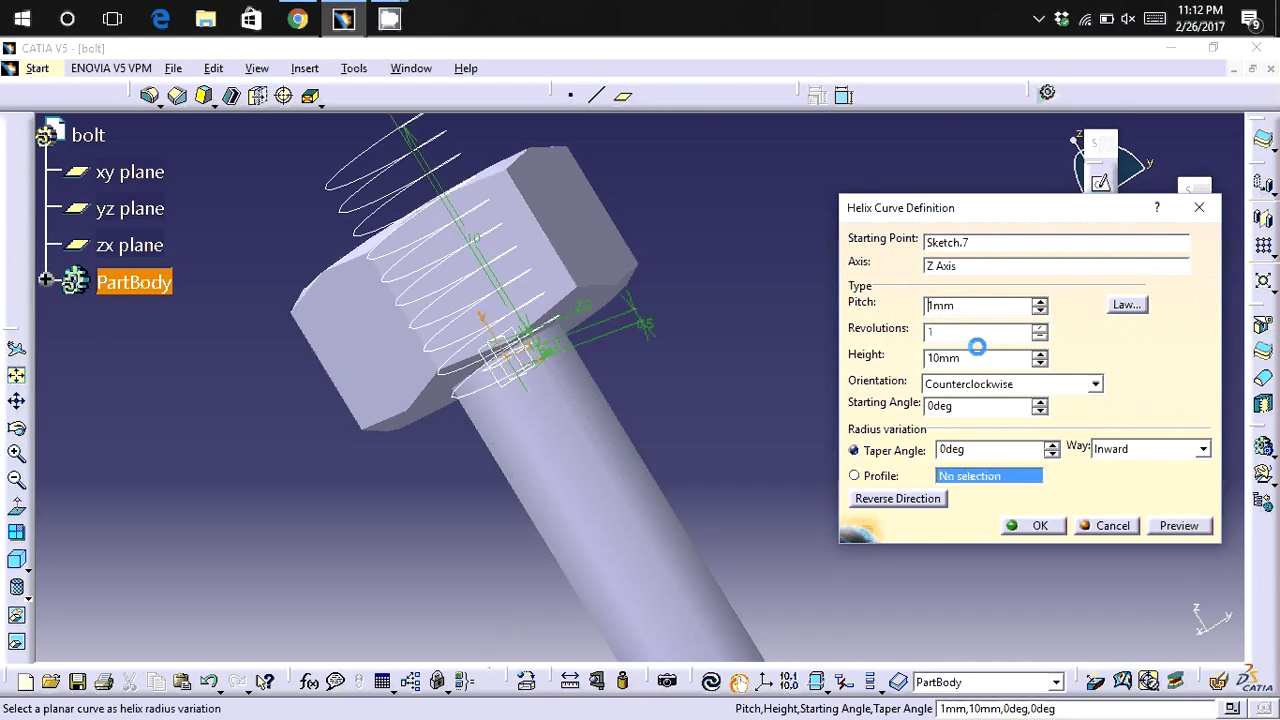
{"action": "left_click", "coordinate": [899, 502]}
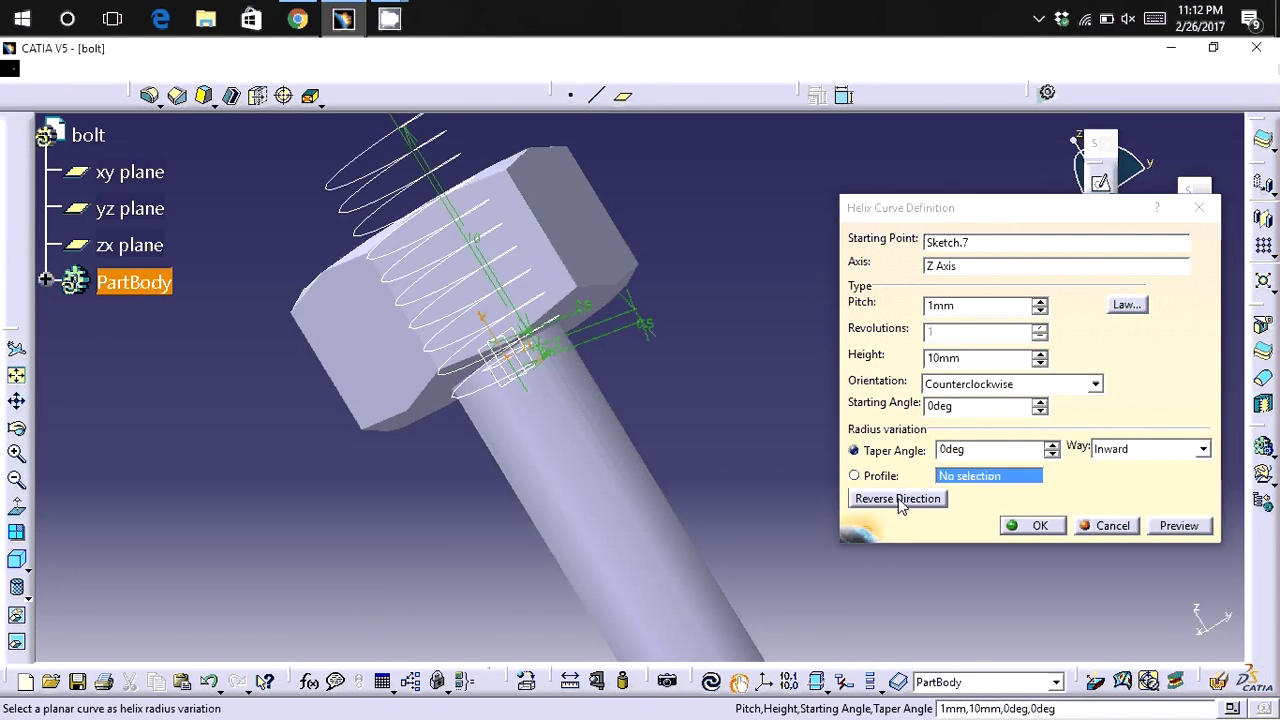
{"action": "left_click", "coordinate": [981, 358]}
{"action": "key", "text": "Return"}
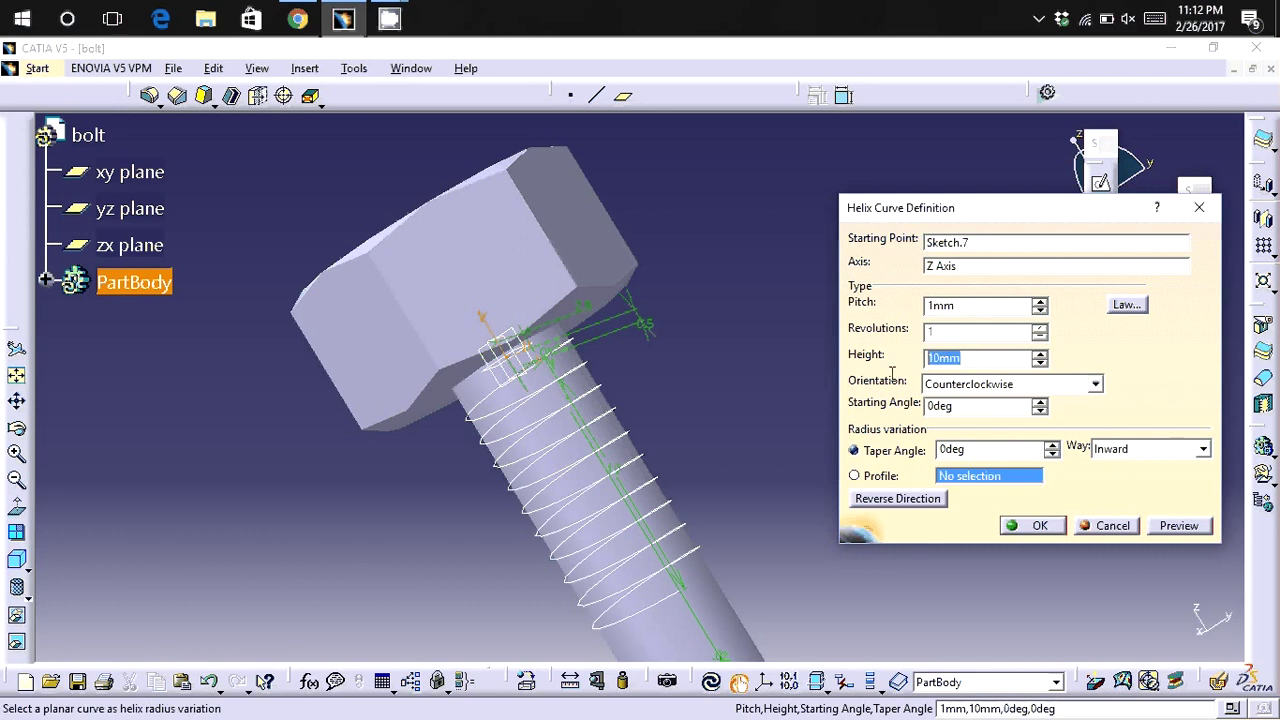
{"action": "type", "text": "2"}
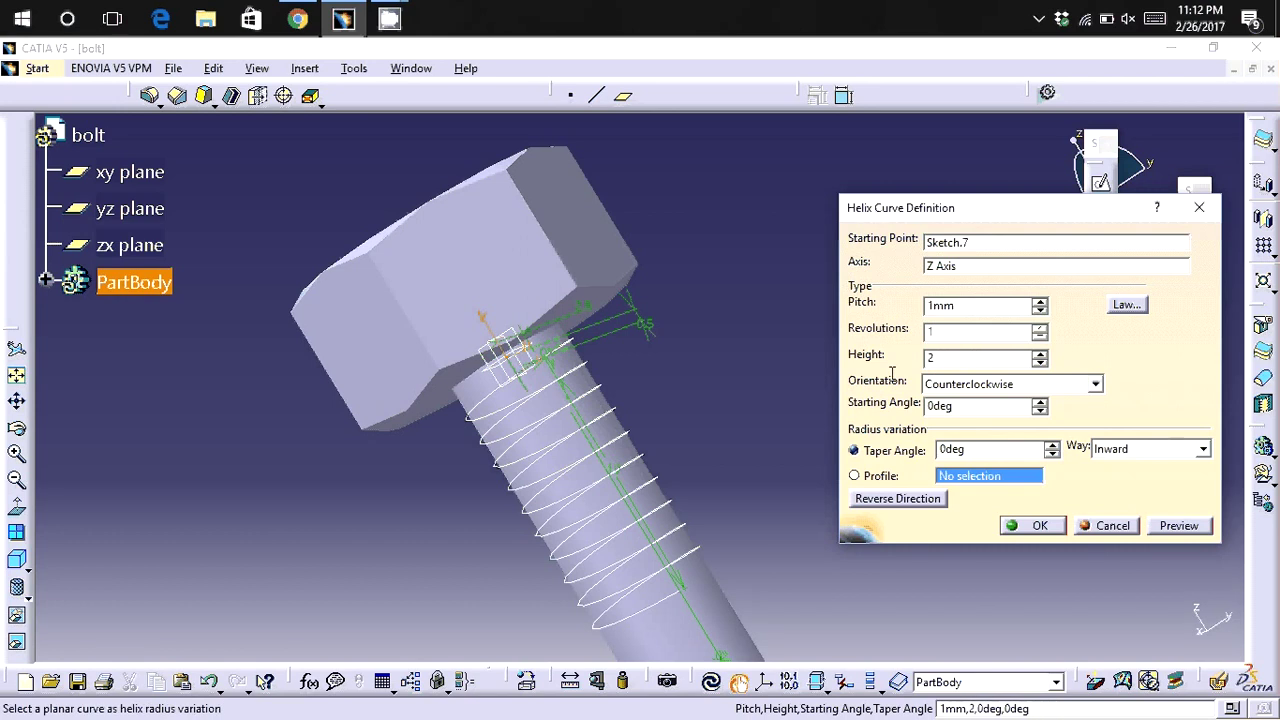
{"action": "type", "text": "0"}
{"action": "key", "text": "Return"}
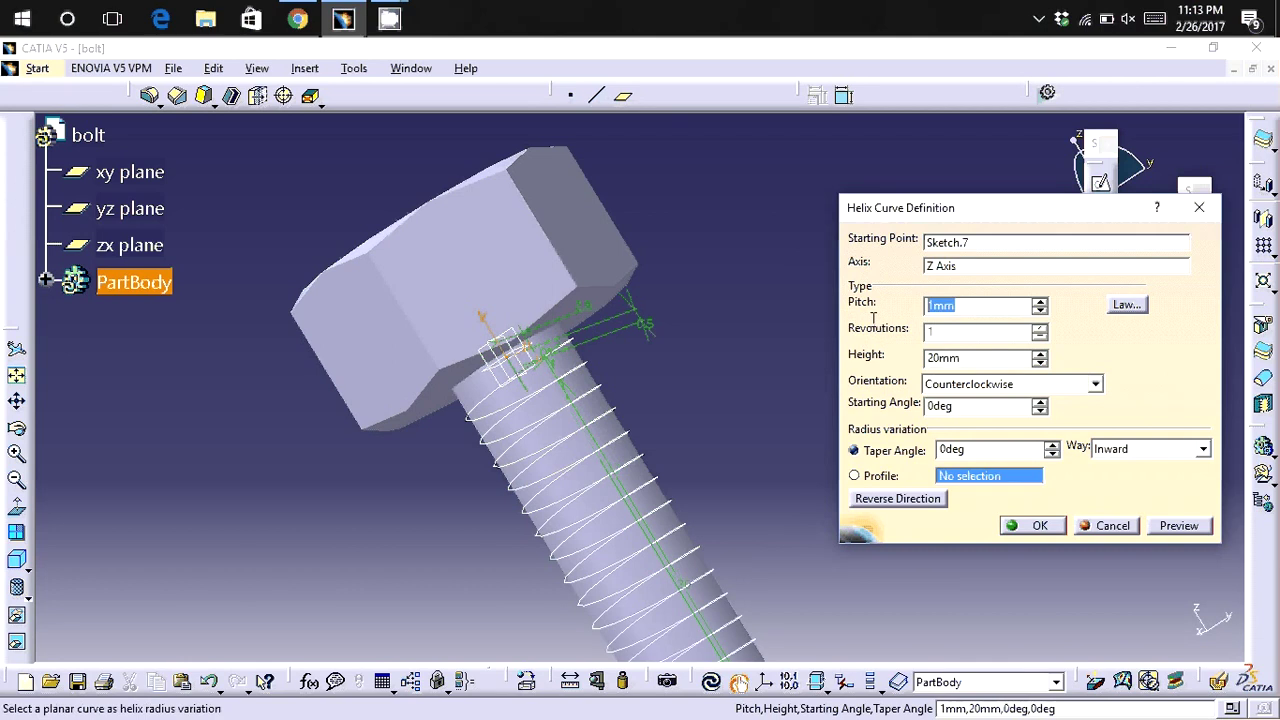
{"action": "type", "text": ".5"}
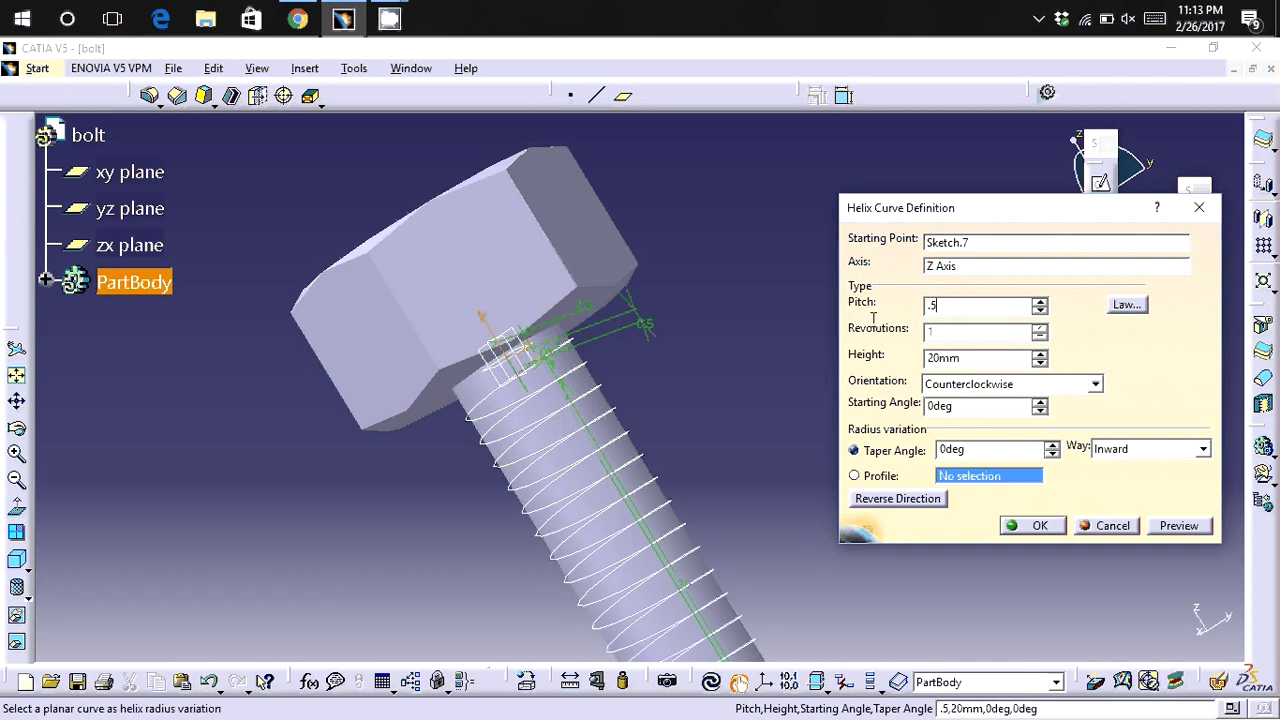
{"action": "left_click", "coordinate": [1018, 527]}
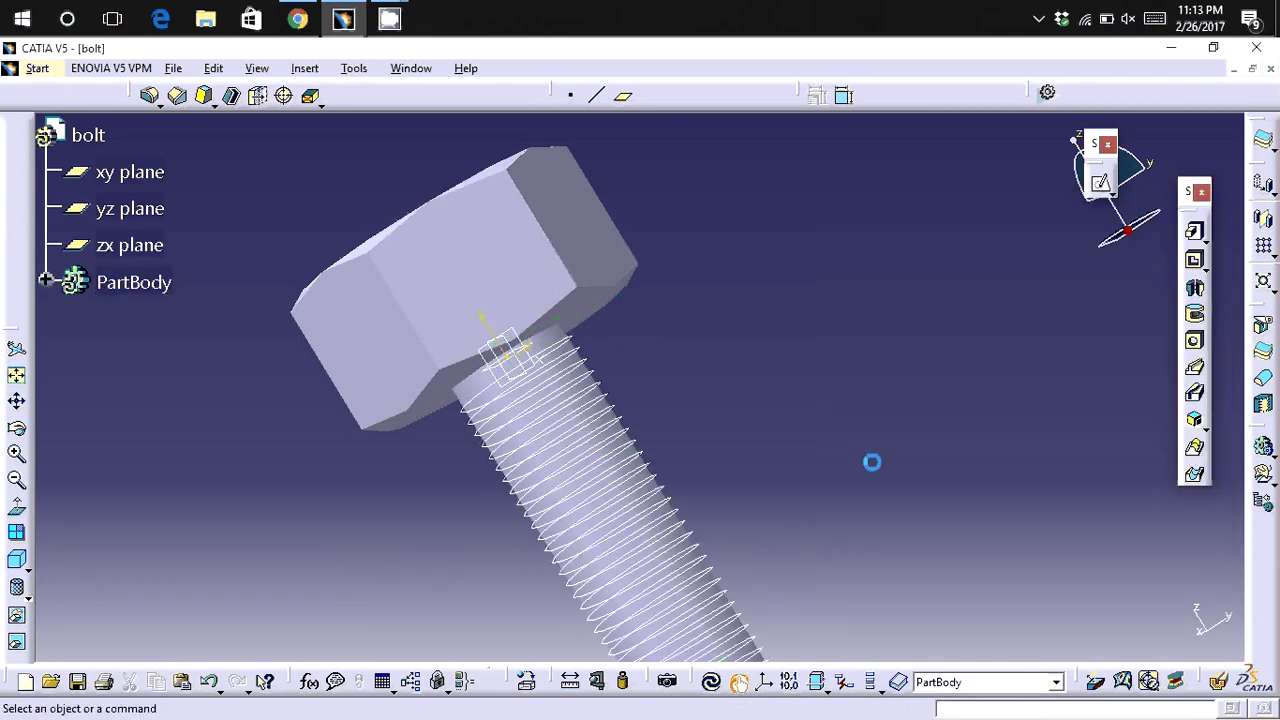
Open a sketch on the zx plane and draw a small hexagon near the shank edge.
{"action": "middle_click", "coordinate": [759, 352]}
{"action": "middle_click_drag", "start_coordinate": [759, 352], "coordinate": [745, 255]}
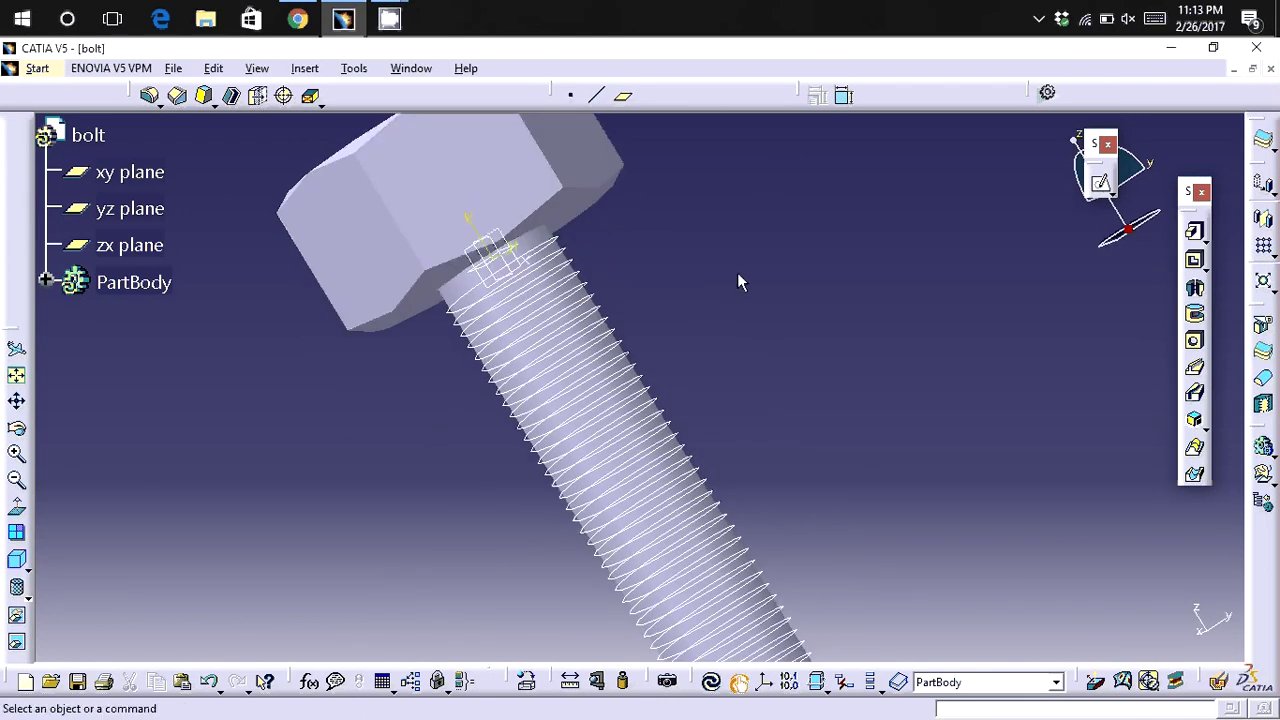
{"action": "left_click", "coordinate": [129, 245]}
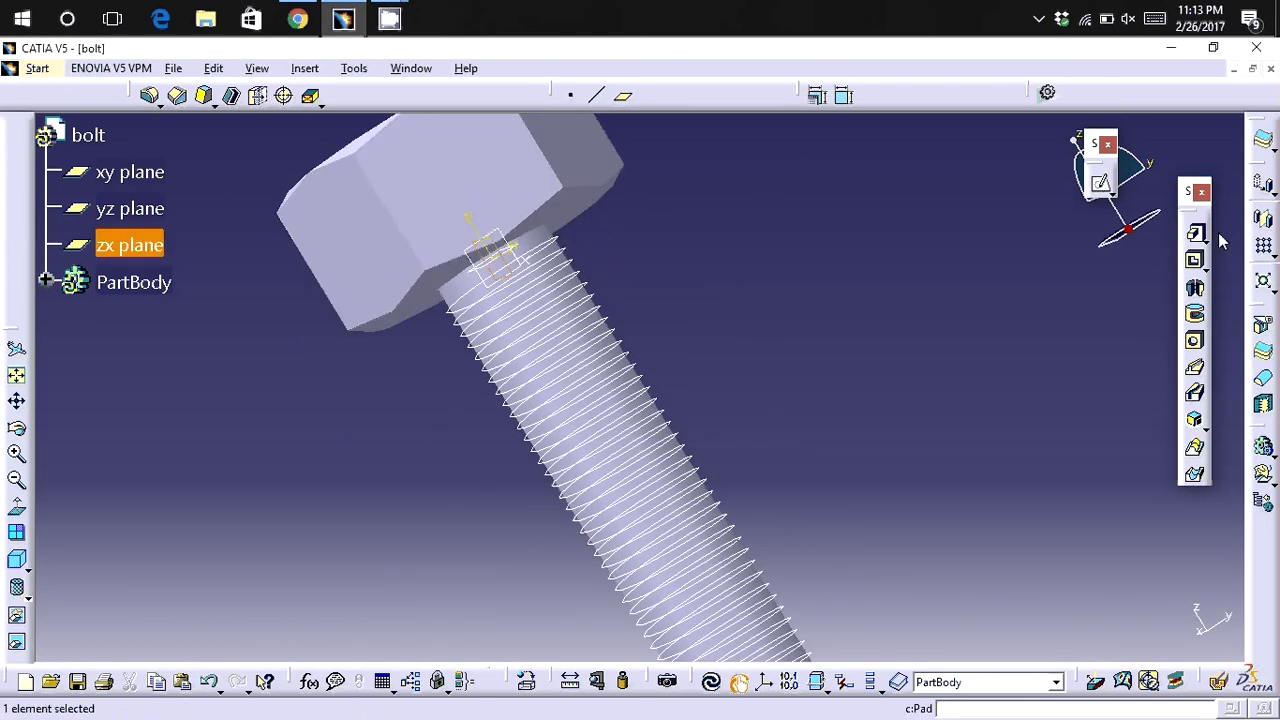
{"action": "left_click", "coordinate": [1104, 188]}
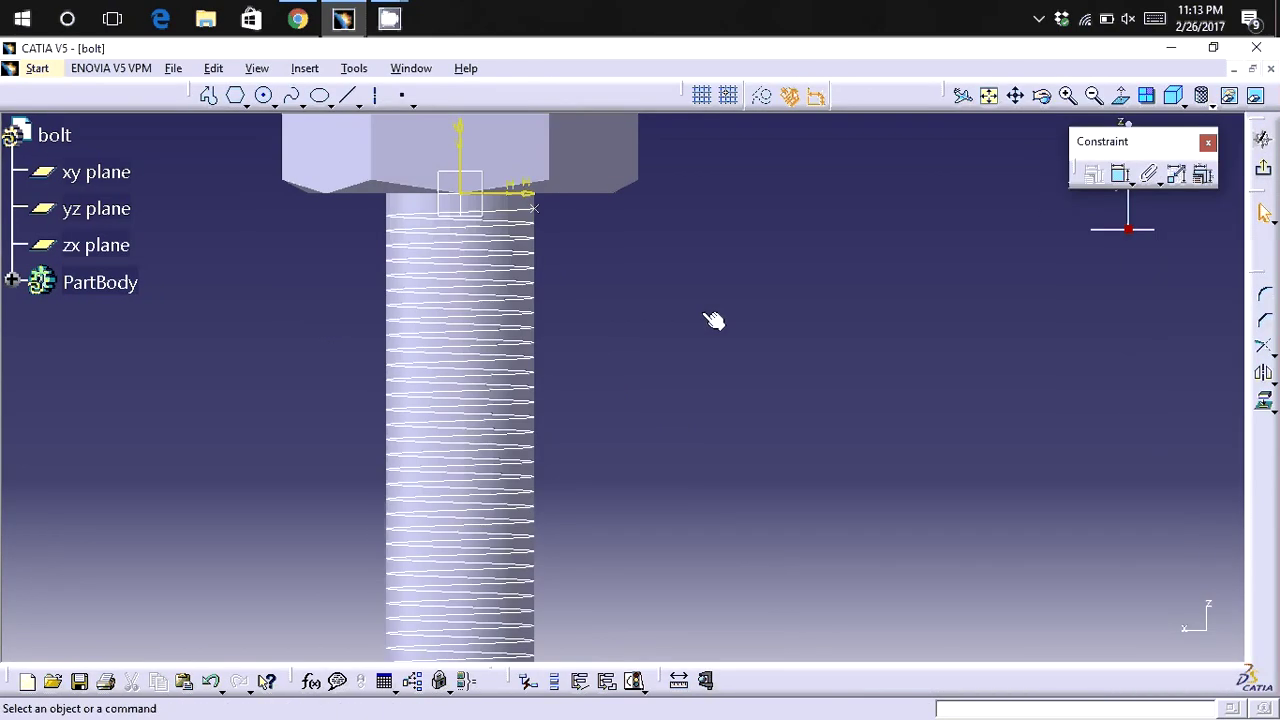
{"action": "mouse_move", "coordinate": [712, 320]}
{"action": "middle_mouse_down", "text": "ctrl"}
{"action": "mouse_move", "coordinate": [557, 516]}
{"action": "mouse_move", "coordinate": [587, 395]}
{"action": "middle_mouse_up", "text": "ctrl"}
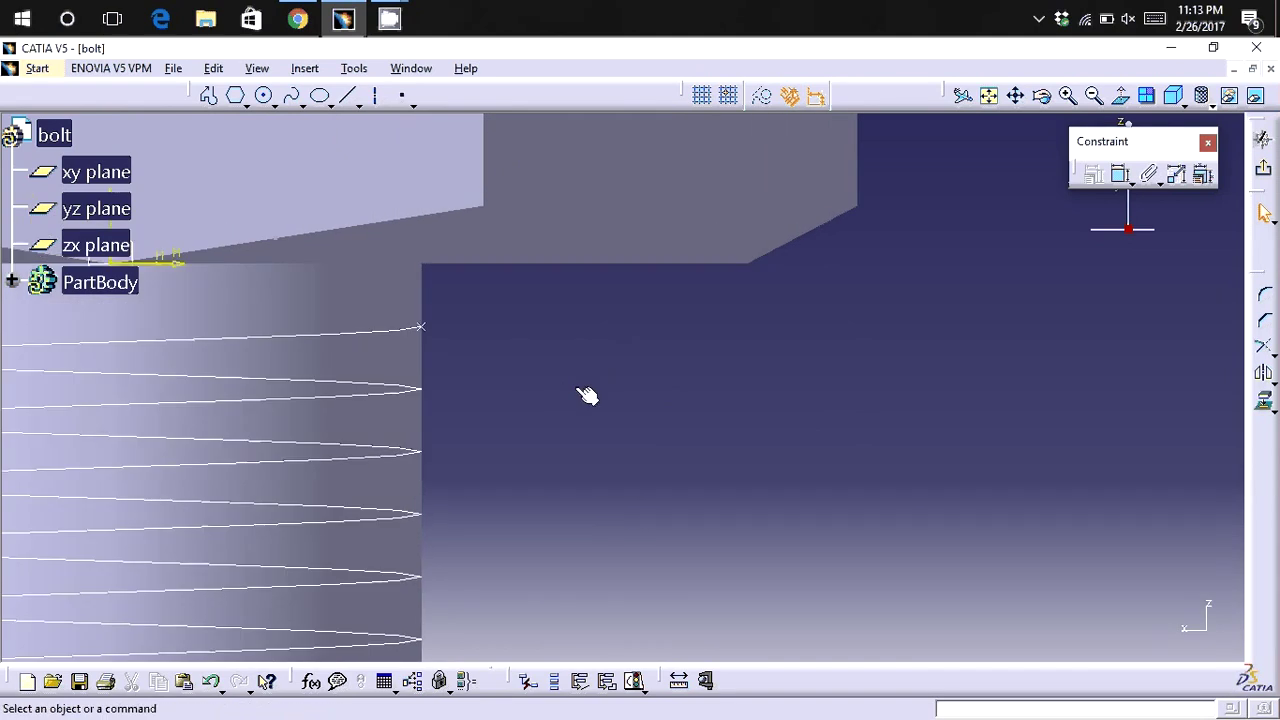
{"action": "left_click", "coordinate": [236, 96]}
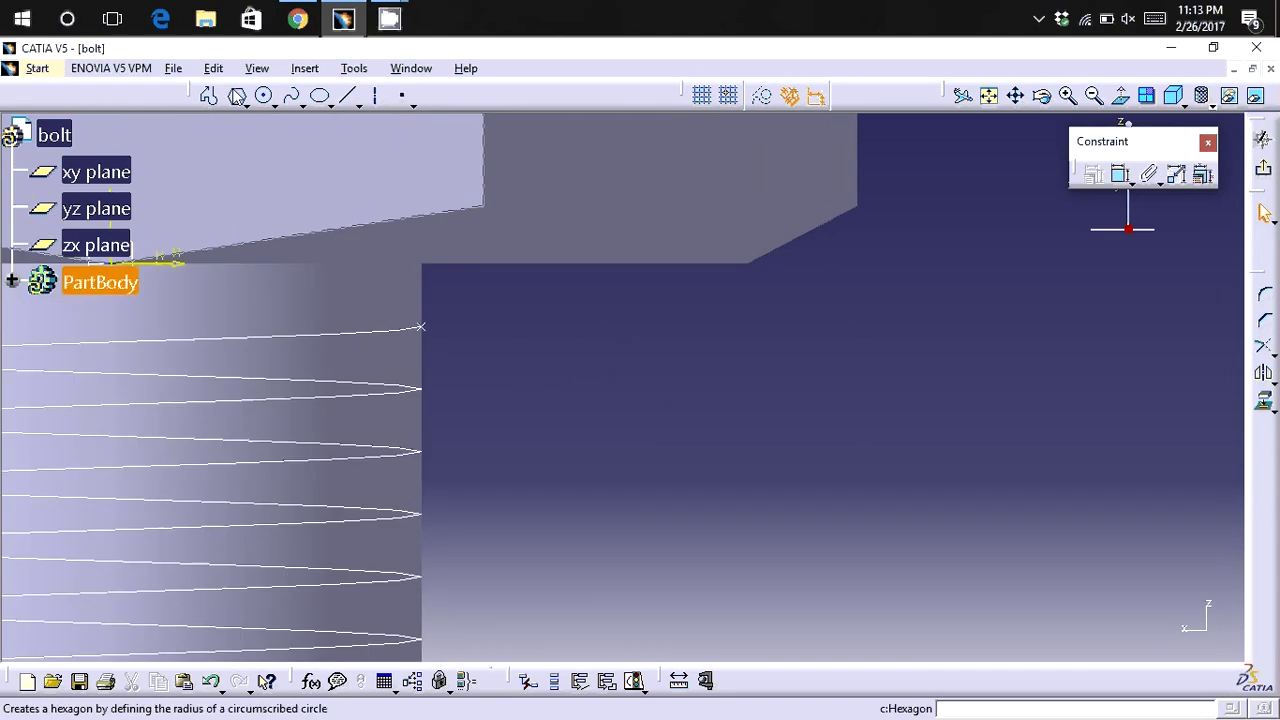
{"action": "left_click", "coordinate": [486, 324]}
{"action": "left_click", "coordinate": [488, 306]}
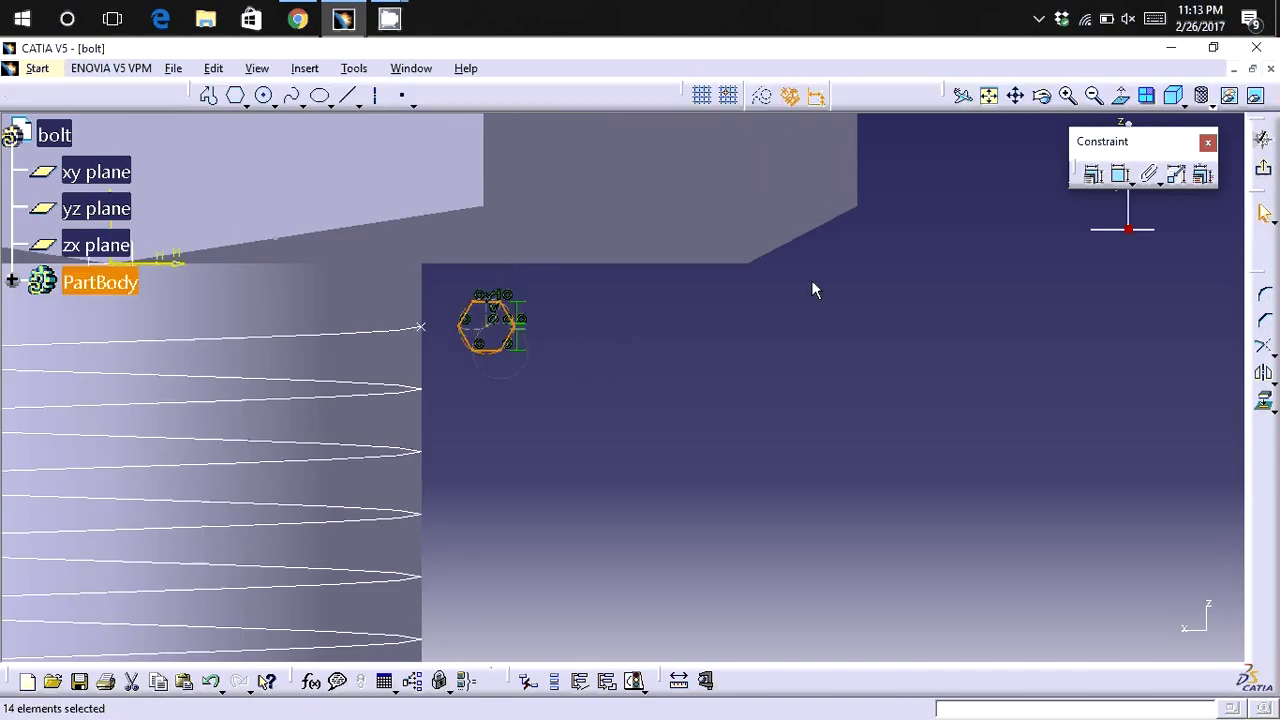
Dimension the hexagon's bottom edge to 0.1.
{"action": "left_click", "coordinate": [1120, 175]}
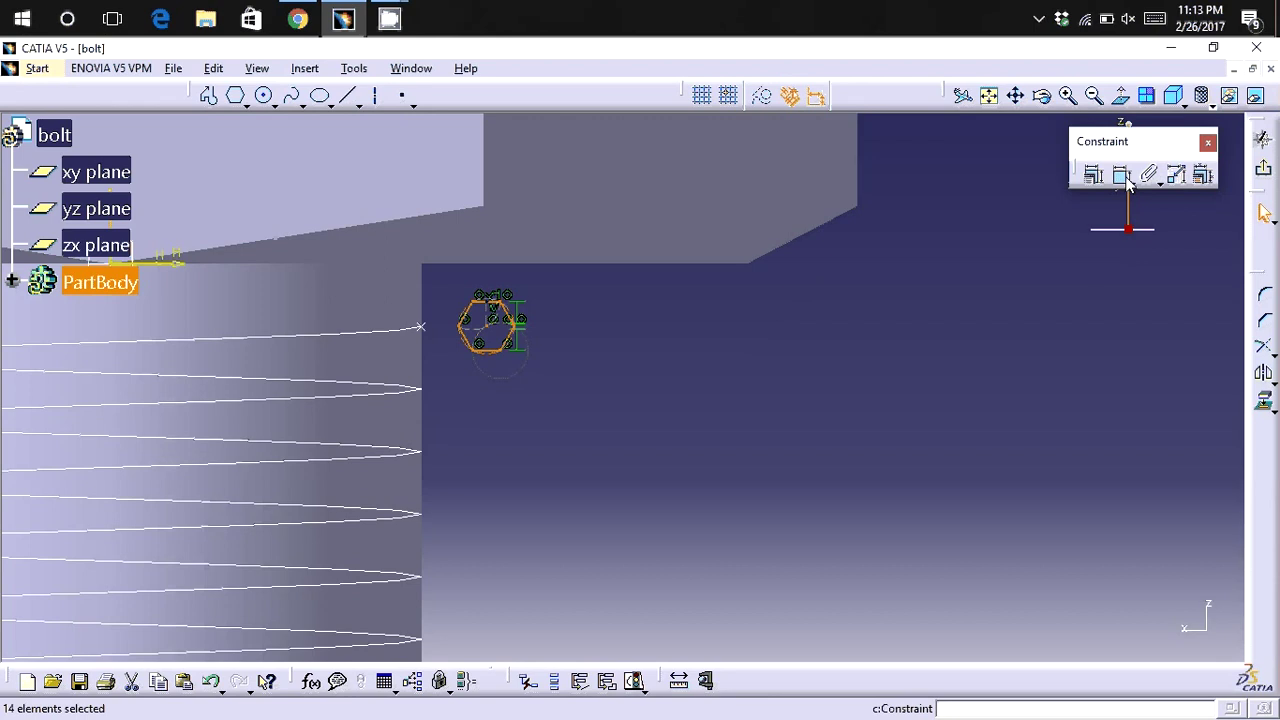
{"action": "left_click", "coordinate": [486, 351]}
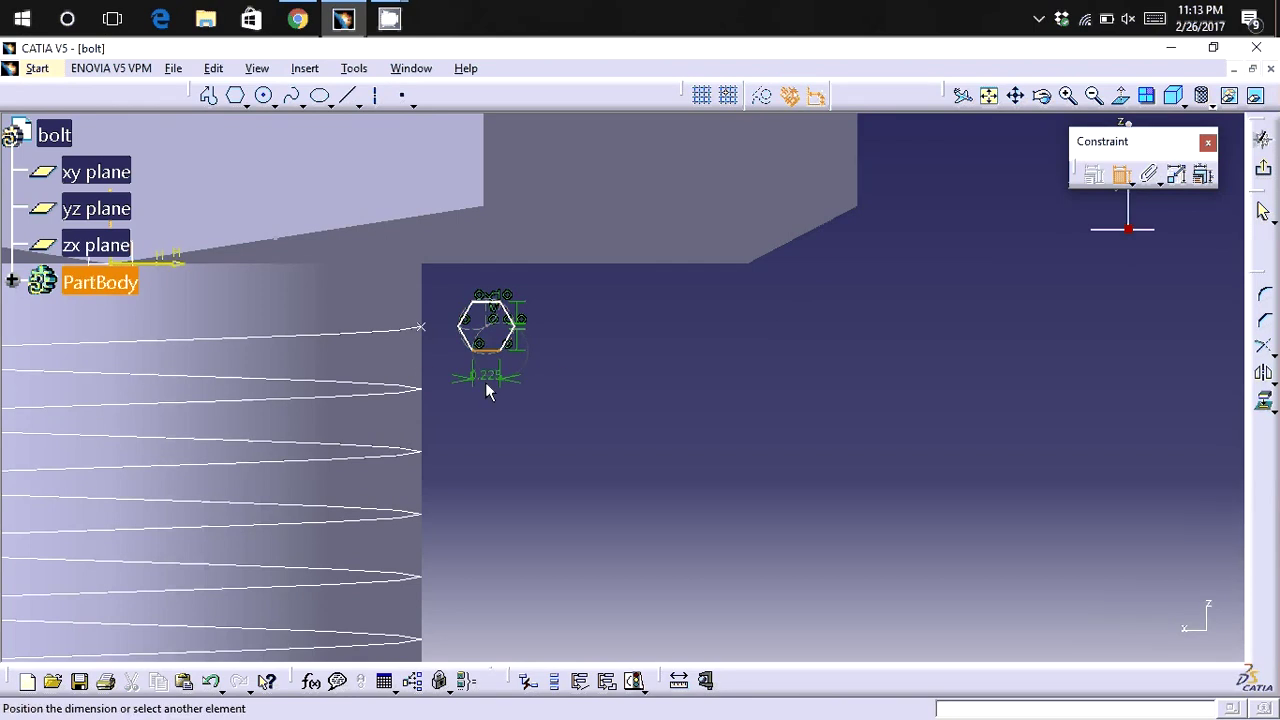
{"action": "left_click", "coordinate": [486, 386]}
{"action": "double_click", "coordinate": [497, 390]}
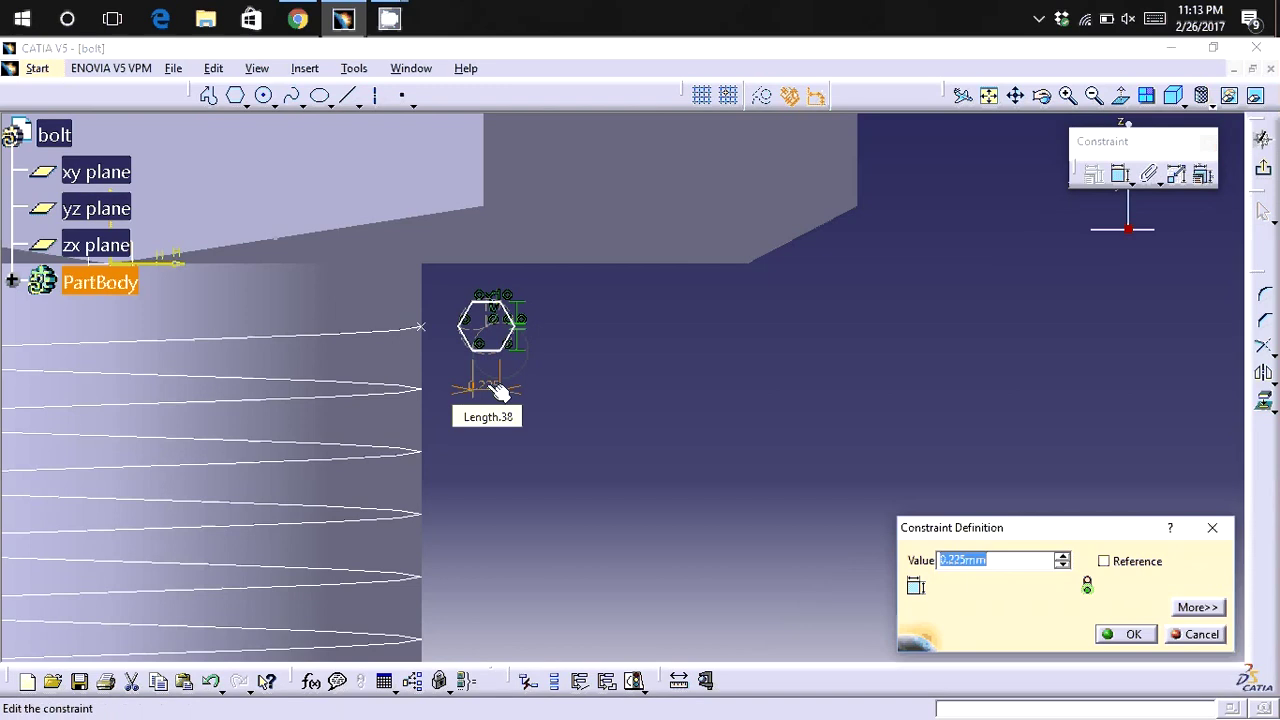
{"action": "type", "text": "0.1"}
{"action": "key", "text": "Return"}
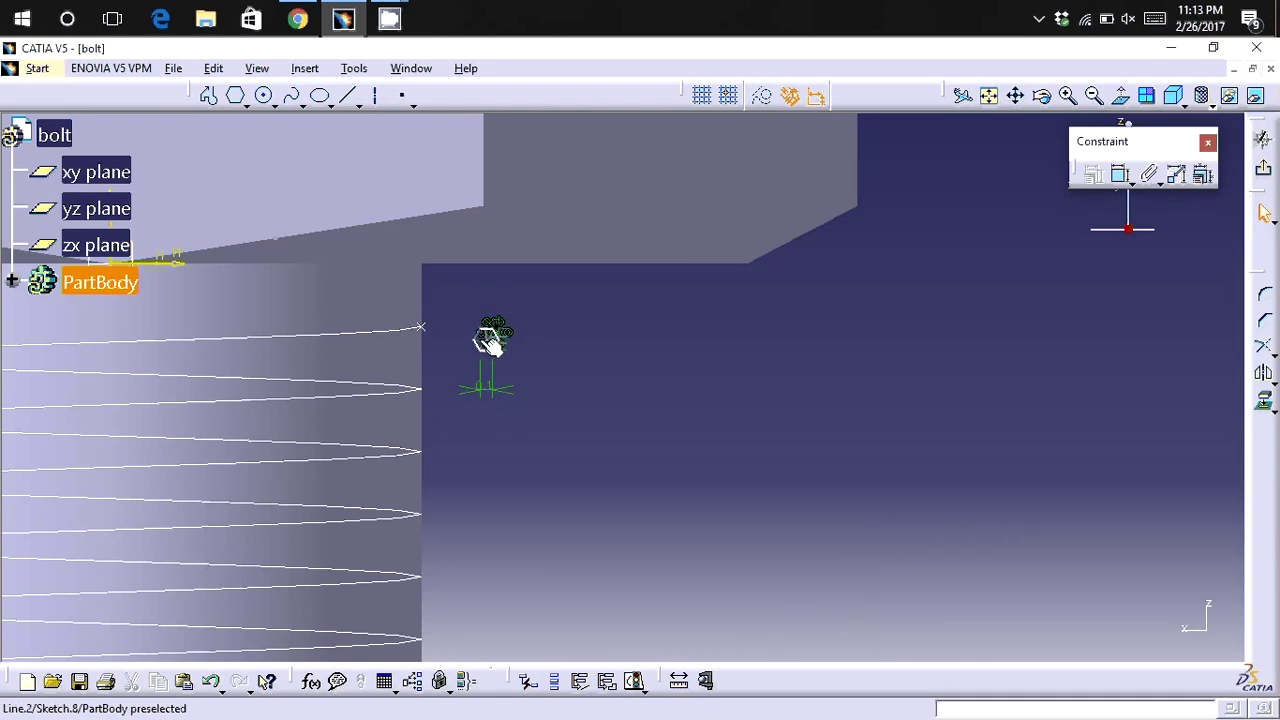
Make the hexagon centre coincident with the helix start point.
{"action": "left_click", "coordinate": [487, 340]}
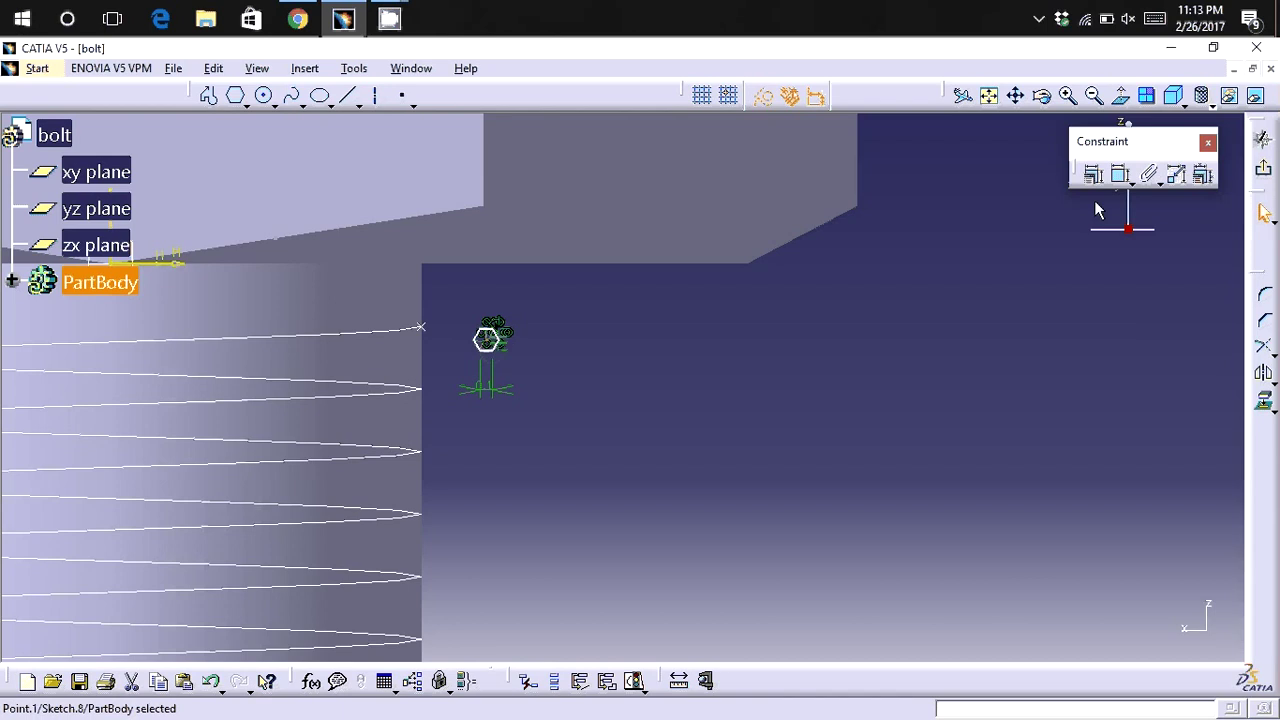
{"action": "left_click", "coordinate": [1120, 175]}
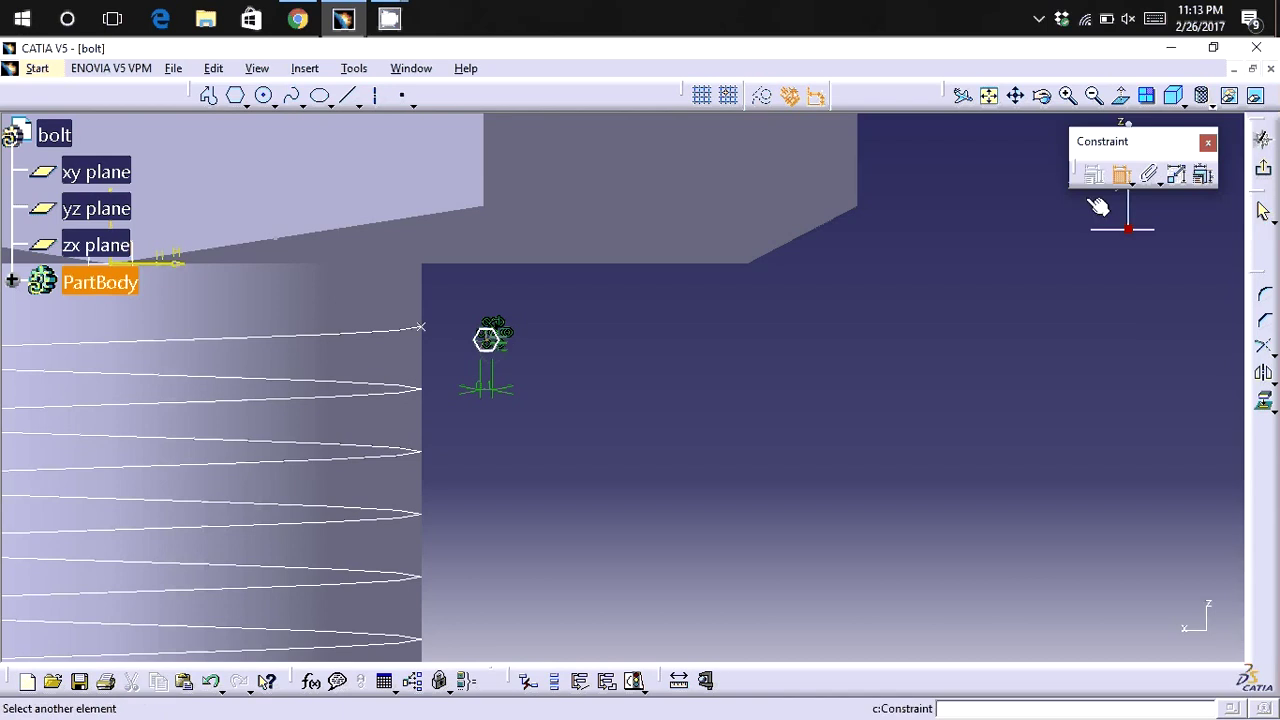
{"action": "left_click", "coordinate": [432, 333]}
{"action": "right_click", "coordinate": [725, 334]}
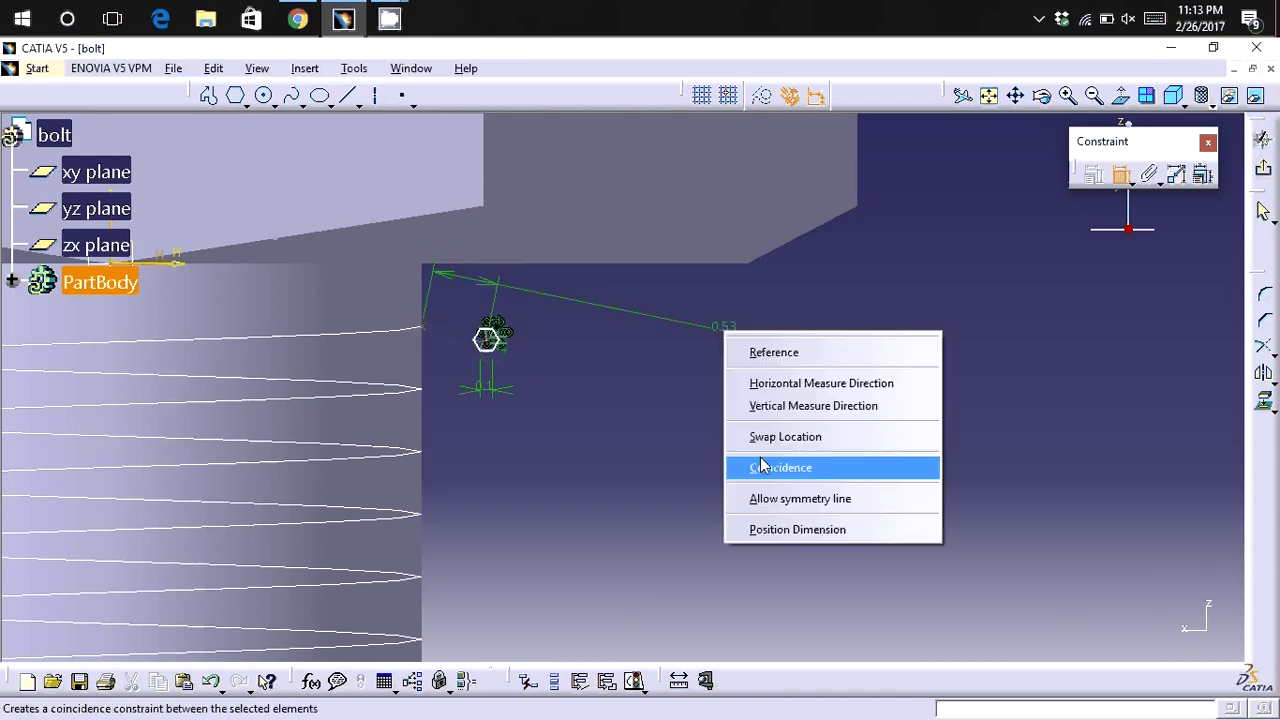
{"action": "left_click", "coordinate": [787, 468]}
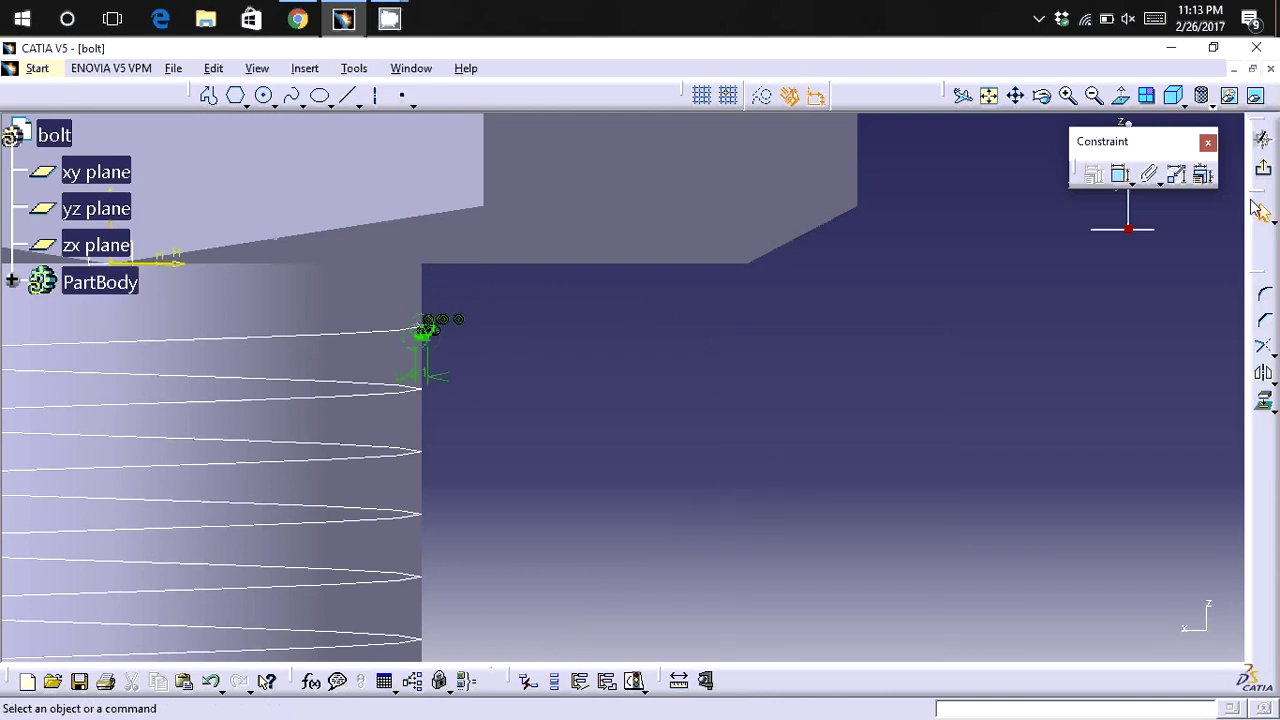
Exit the sketch, abandon the Slot after the open-profile error, and expand PartBody.
{"action": "left_click", "coordinate": [1263, 168]}
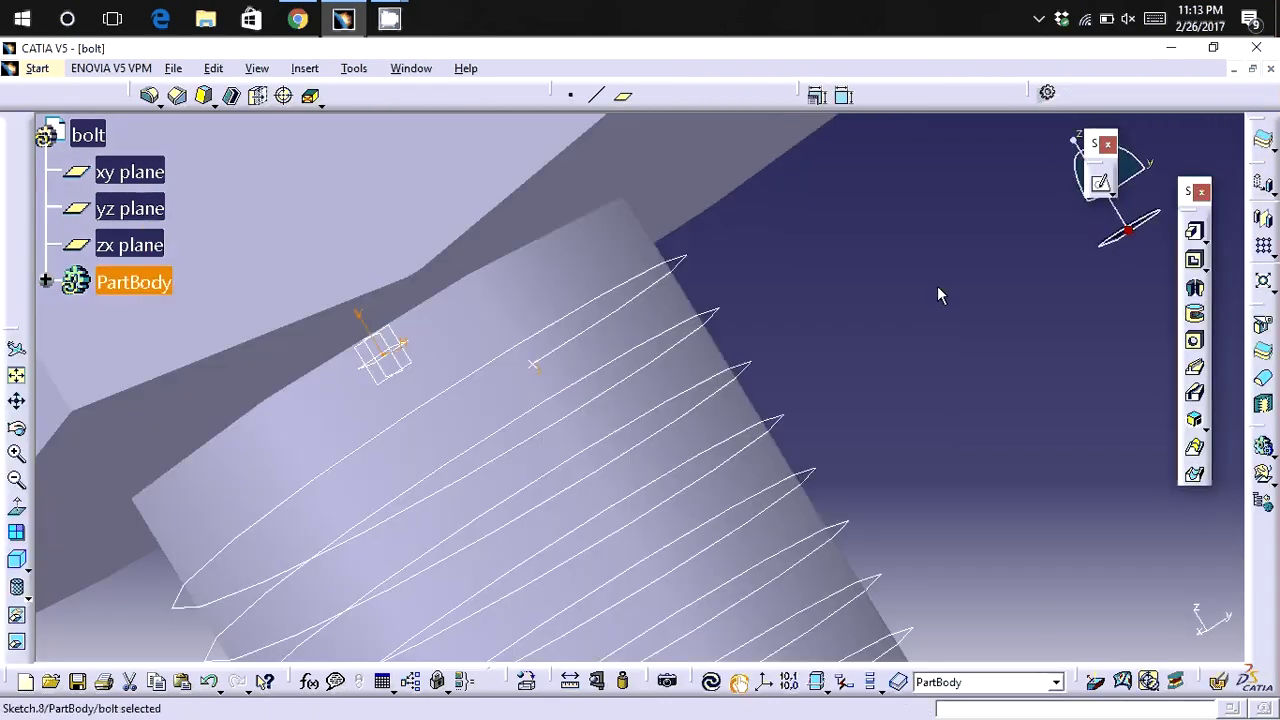
{"action": "left_click", "coordinate": [1194, 393]}
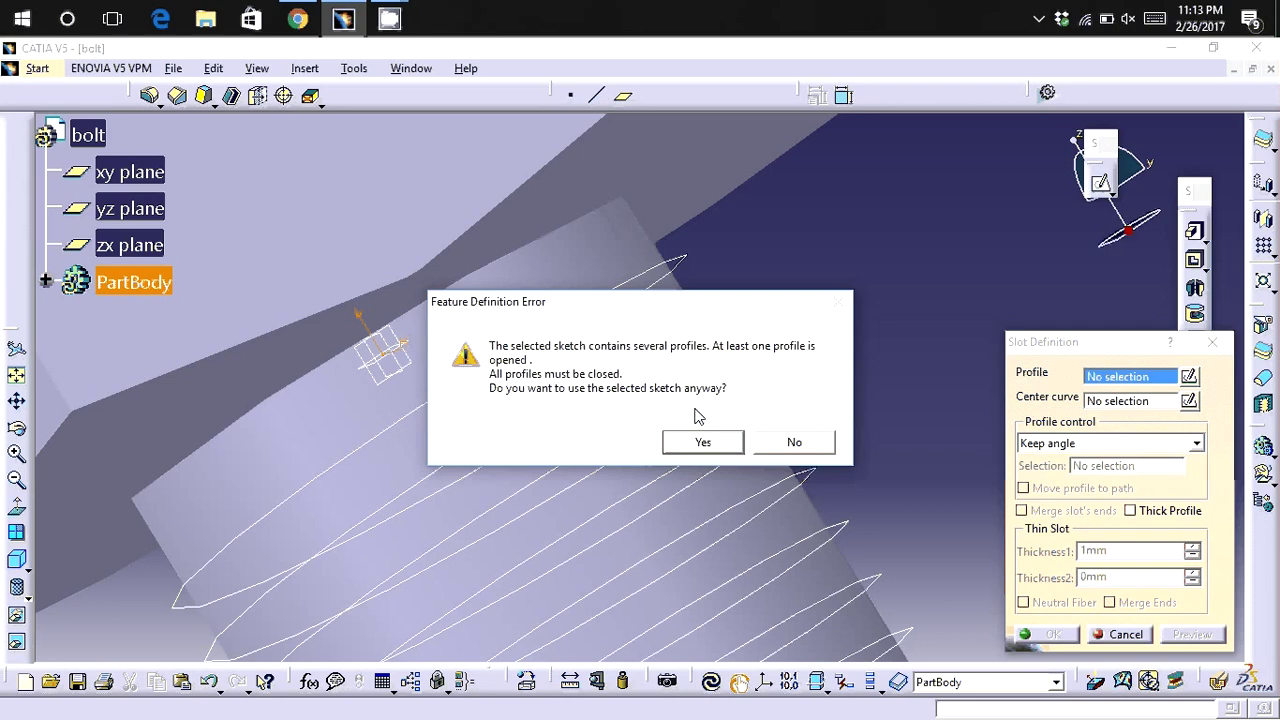
{"action": "left_click", "coordinate": [817, 443]}
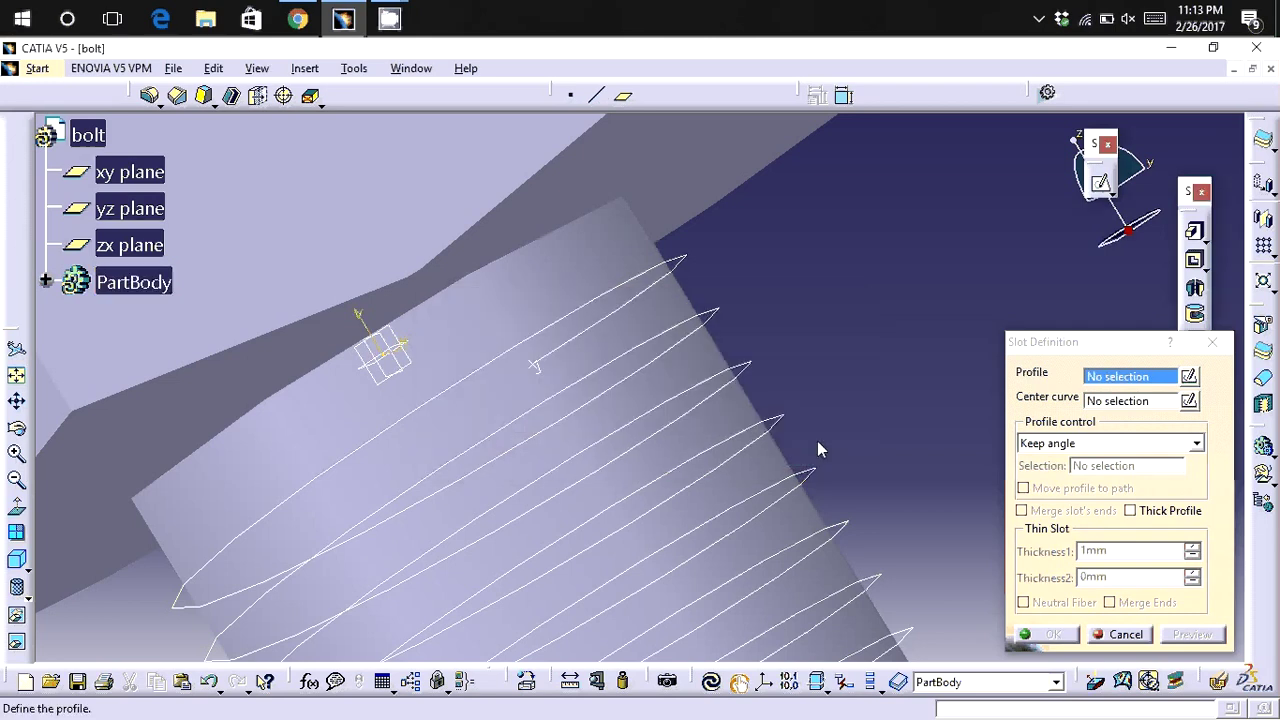
{"action": "left_click", "coordinate": [1096, 634]}
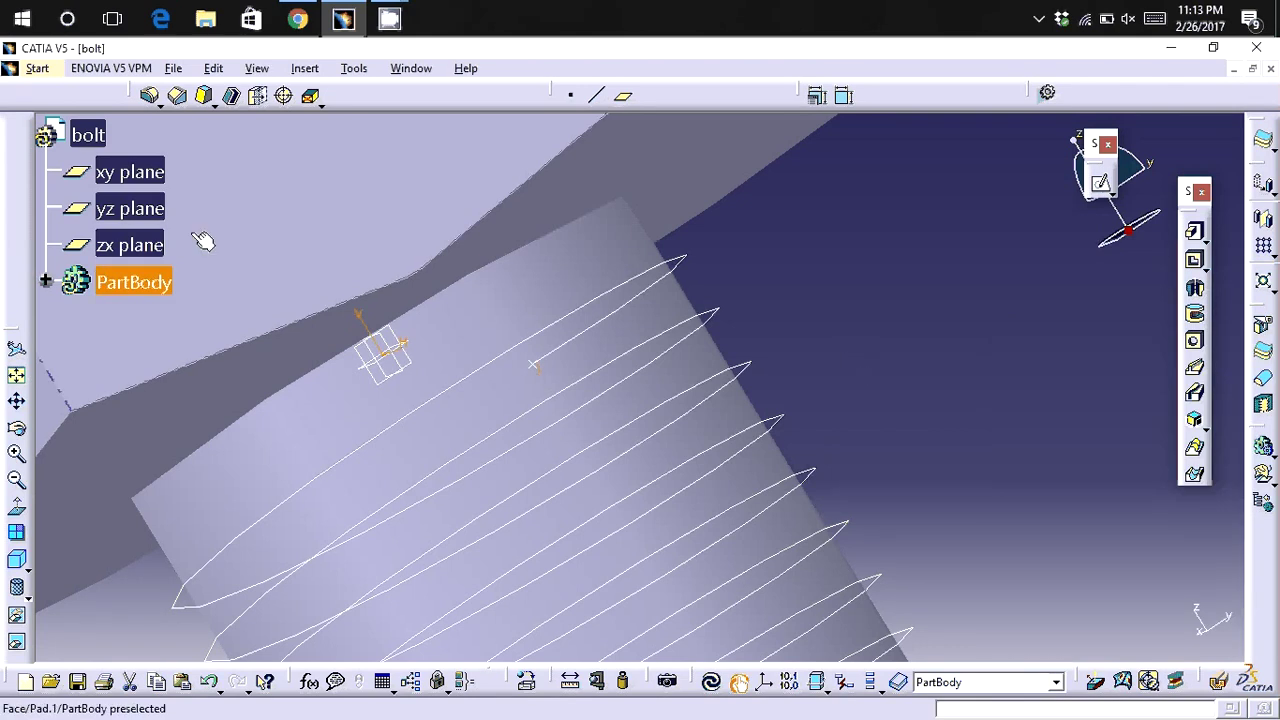
{"action": "left_click", "coordinate": [45, 281]}
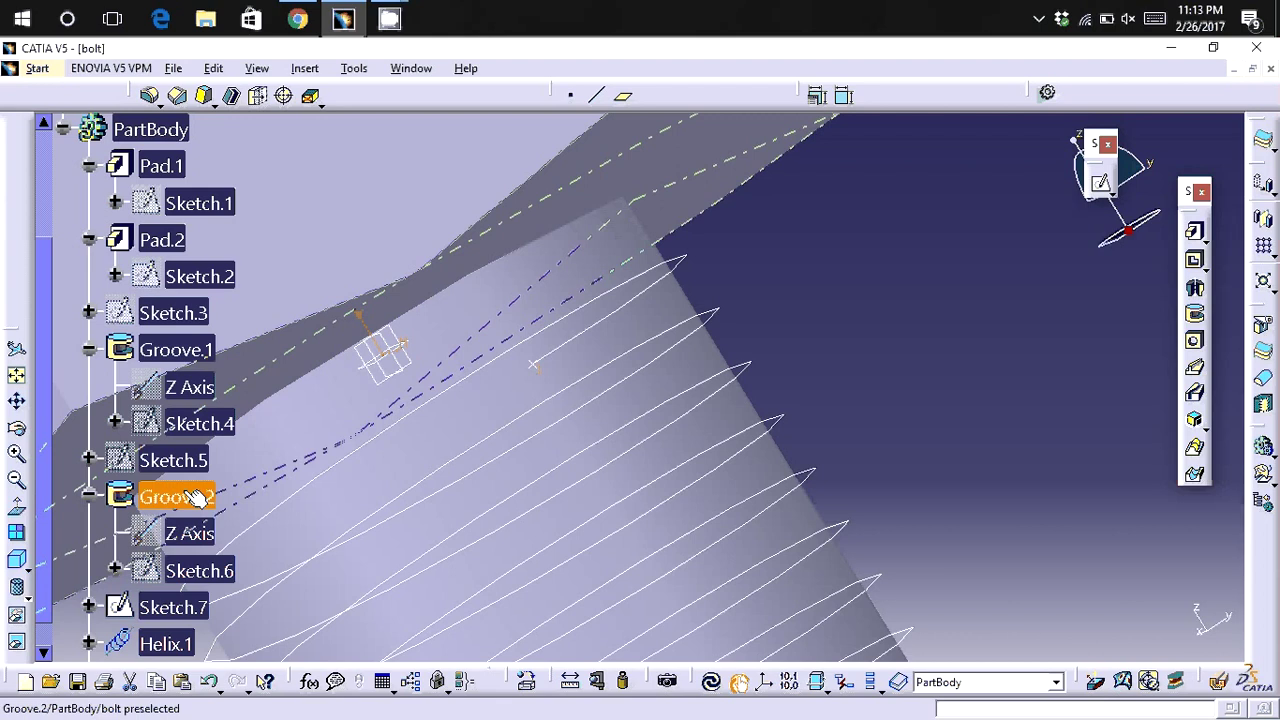
{"action": "scroll", "coordinate": [172, 355], "scroll_direction": "down", "scroll_amount": 3}
{"action": "double_click", "coordinate": [173, 352]}
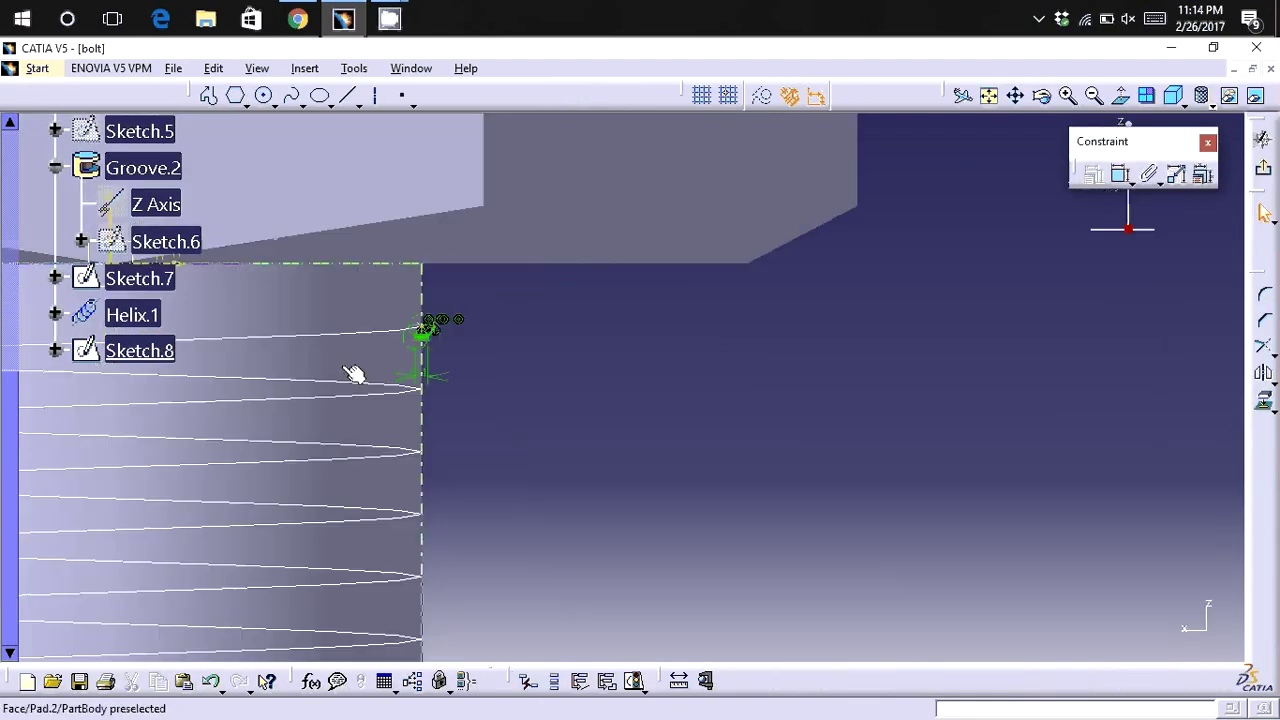
{"action": "mouse_move", "coordinate": [612, 418]}
{"action": "middle_mouse_down"}
{"action": "mouse_move", "coordinate": [600, 298]}
{"action": "mouse_move", "coordinate": [830, 397]}
{"action": "middle_mouse_up"}
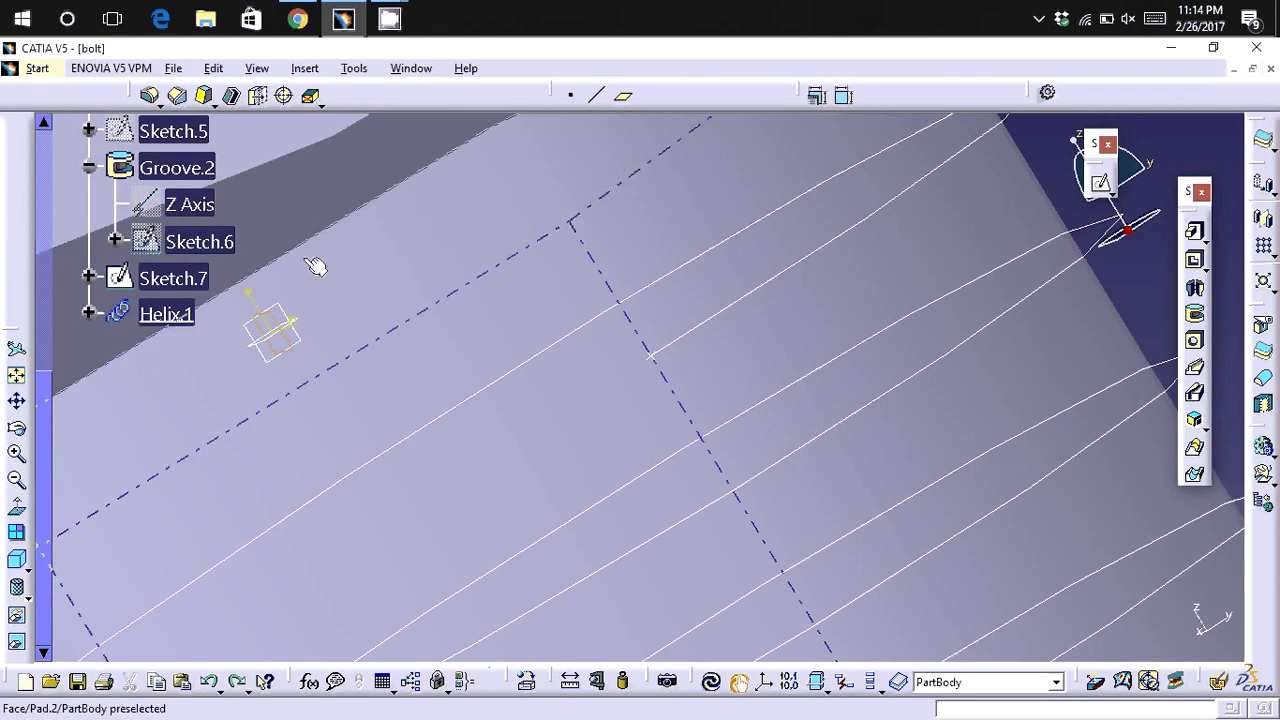
{"action": "scroll", "coordinate": [315, 268], "scroll_direction": "up", "scroll_amount": 2}
{"action": "scroll", "coordinate": [315, 267], "scroll_direction": "up", "scroll_amount": 3}
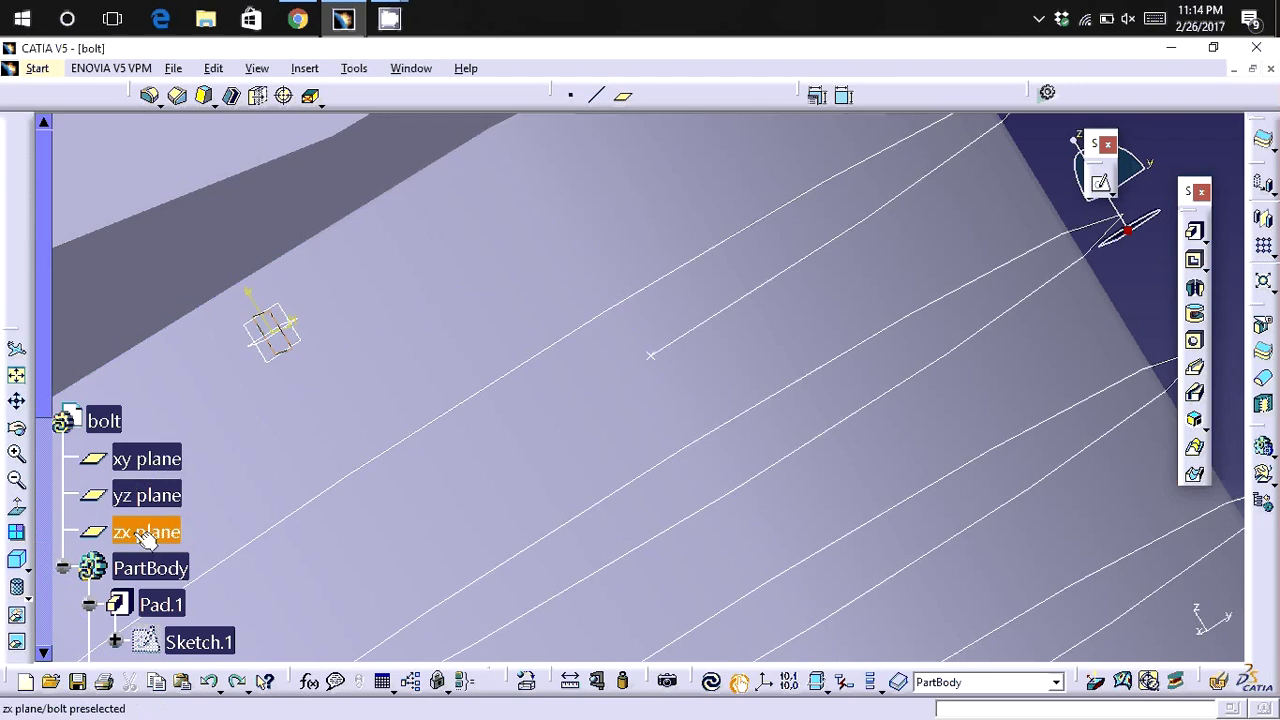
Open a new sketch and draw a hexagon for the thread profile.
{"action": "left_click", "coordinate": [1100, 183]}
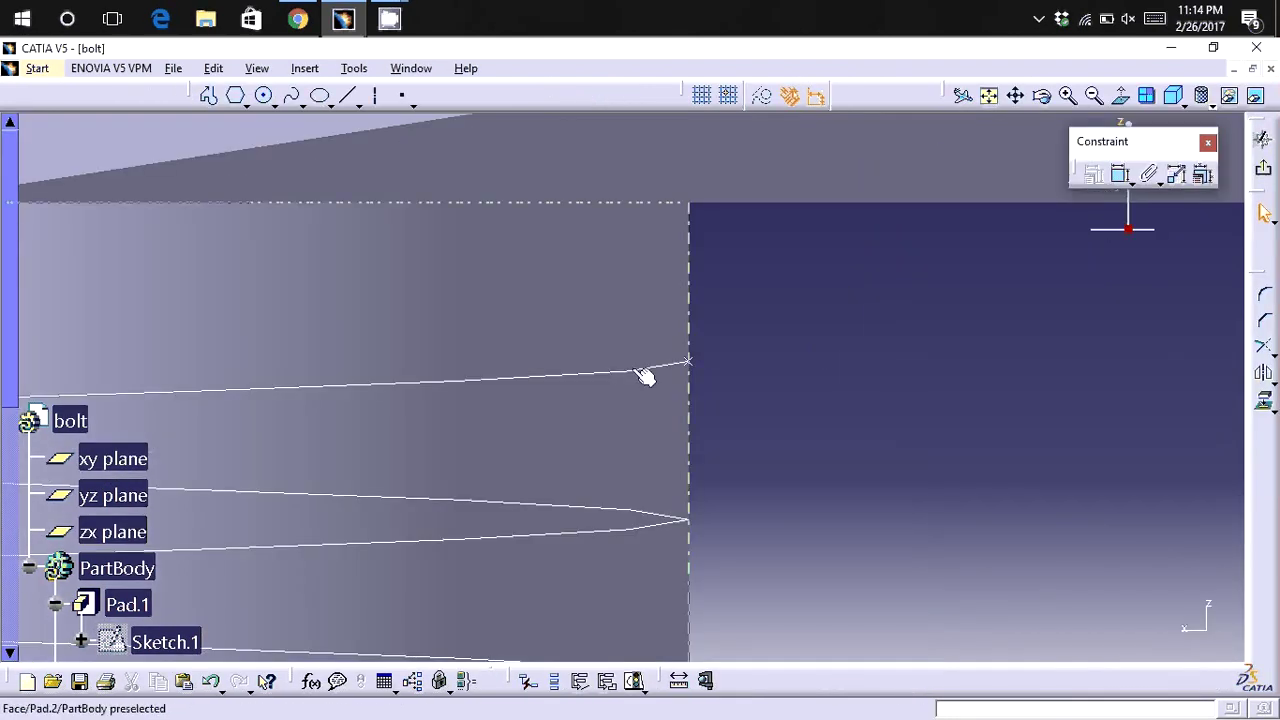
{"action": "left_click", "coordinate": [236, 96]}
{"action": "left_click", "coordinate": [767, 362]}
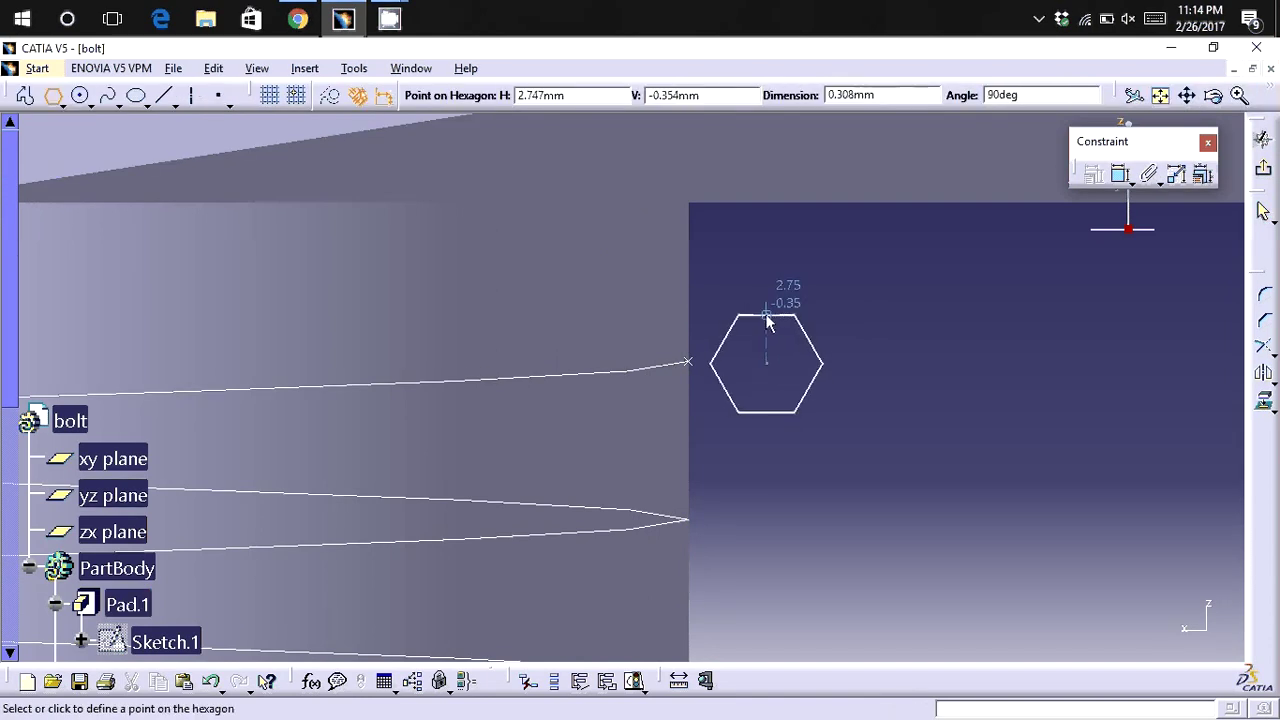
{"action": "left_click", "coordinate": [768, 314]}
Dimension the hexagon's upper-right edge to 0.1 mm.
{"action": "left_click", "coordinate": [1120, 174]}
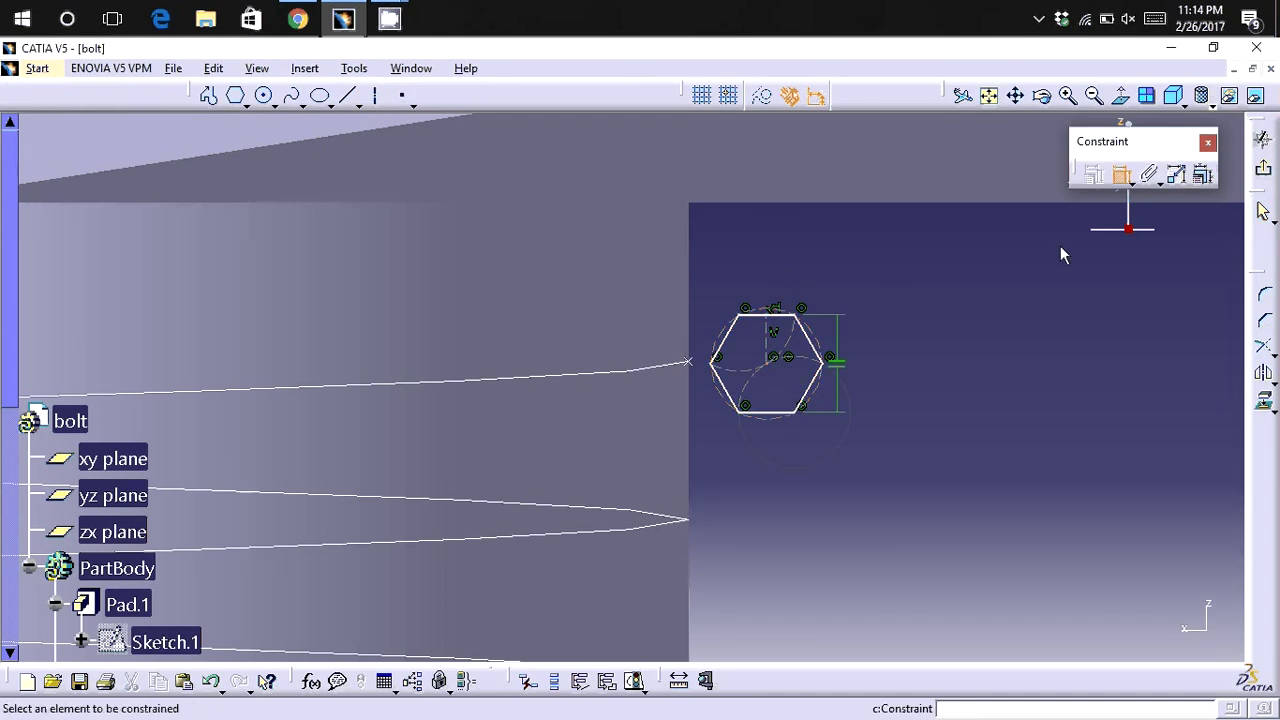
{"action": "left_click", "coordinate": [818, 340]}
{"action": "left_click", "coordinate": [912, 296]}
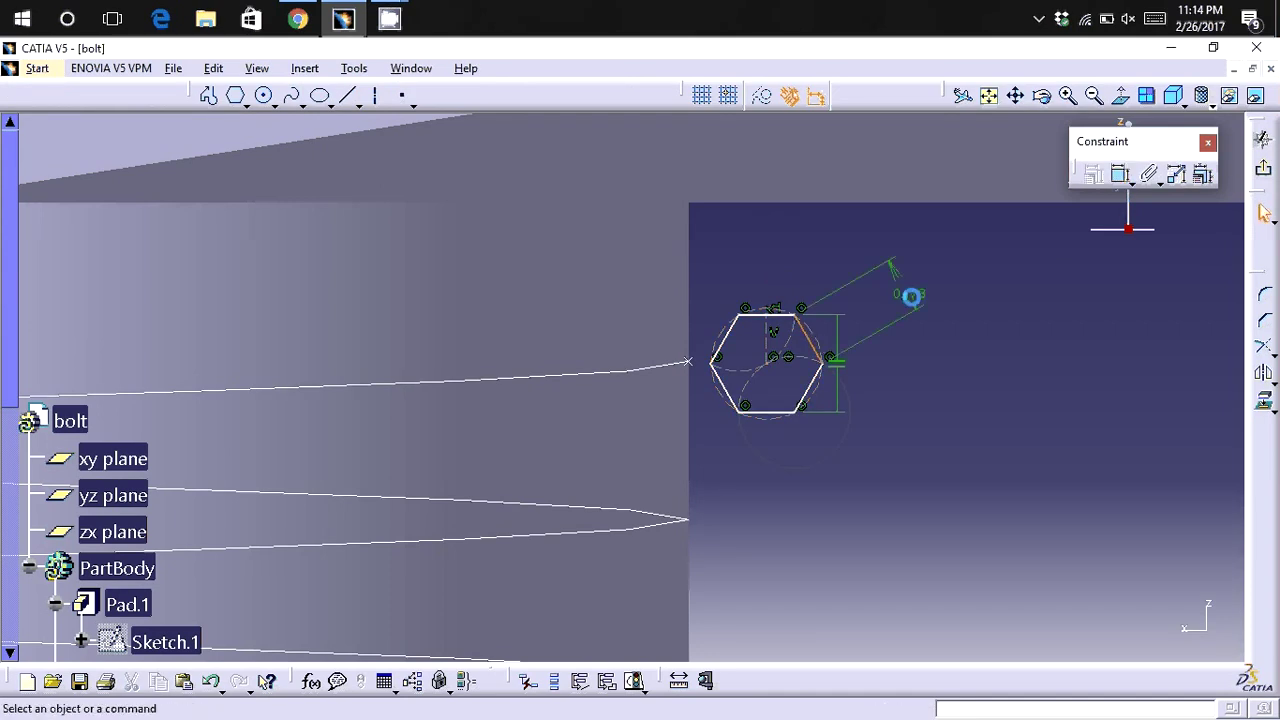
{"action": "double_click", "coordinate": [912, 296]}
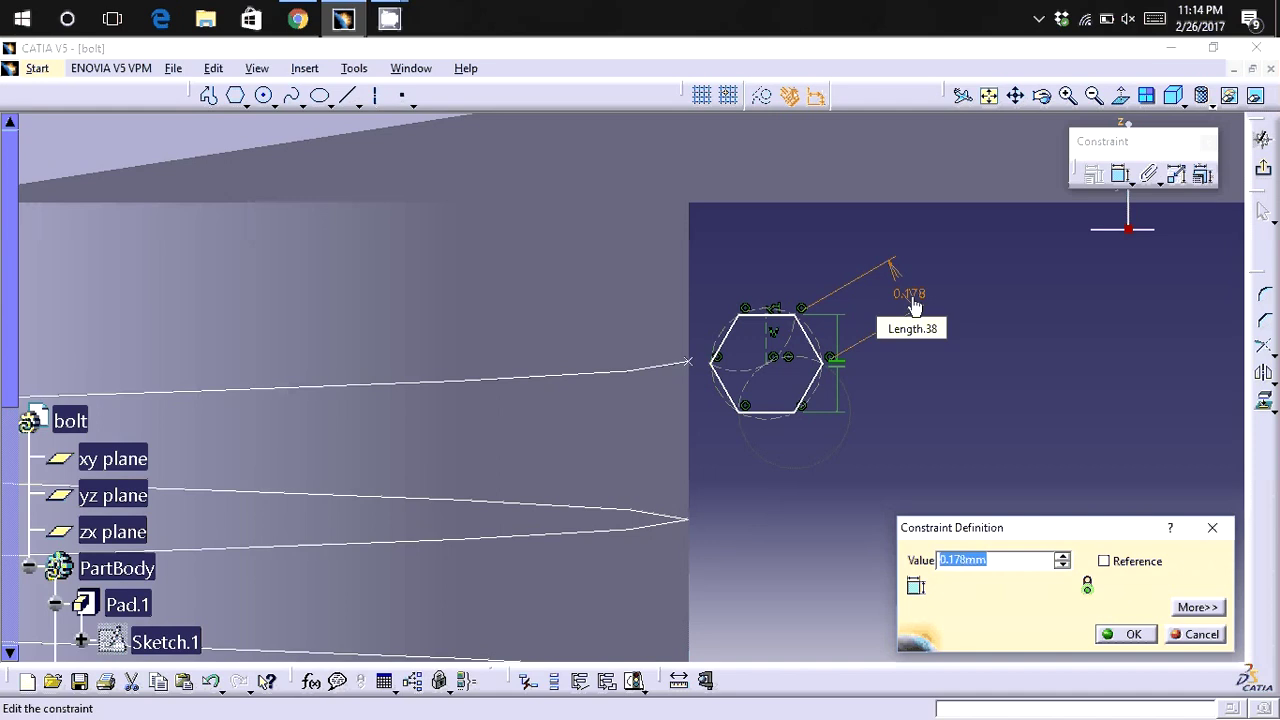
{"action": "type", "text": ".1"}
{"action": "key", "text": "Return"}
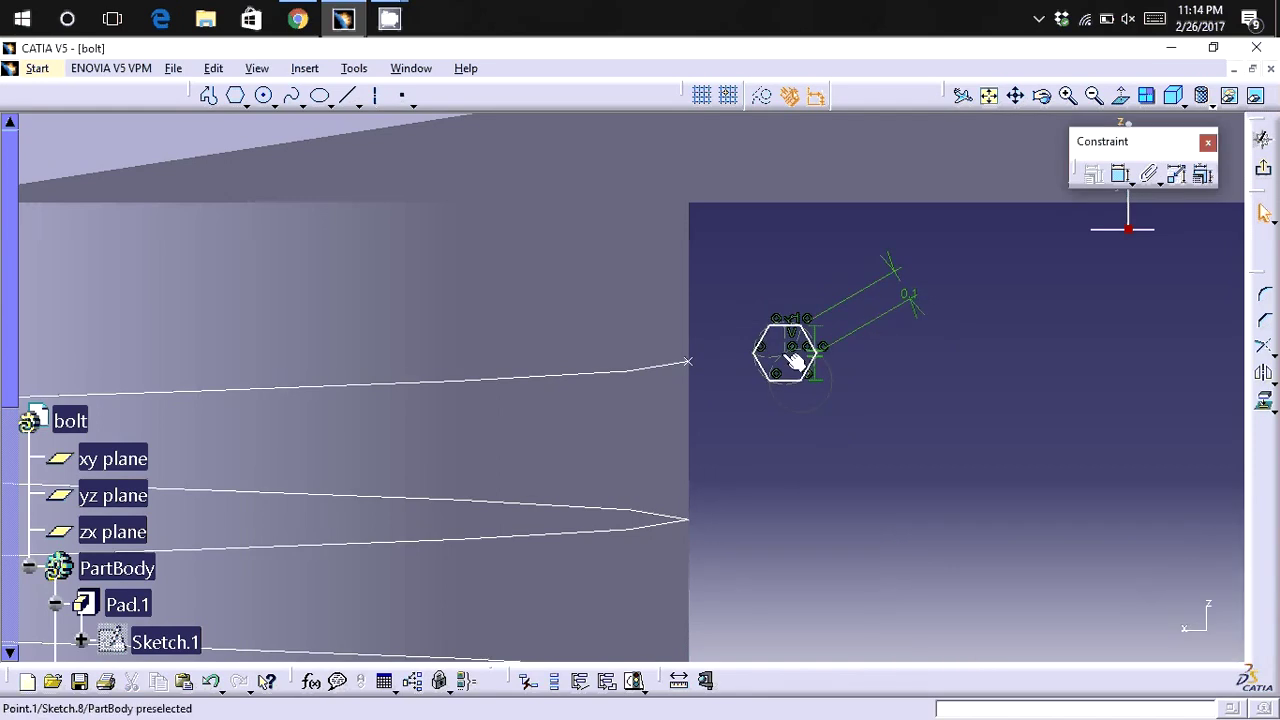
Make the hexagon coincident with the helix end point and exit the sketch.
{"action": "left_click", "coordinate": [1120, 174]}
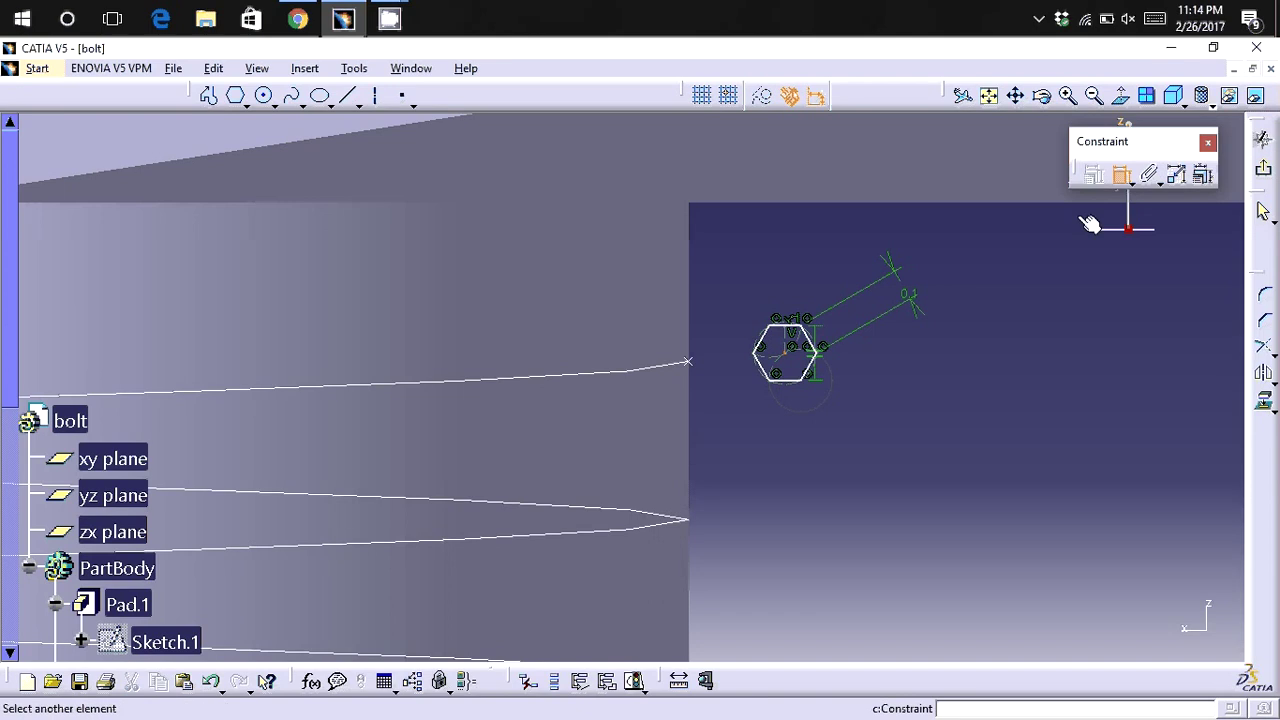
{"action": "left_click", "coordinate": [692, 365]}
{"action": "right_click", "coordinate": [755, 289]}
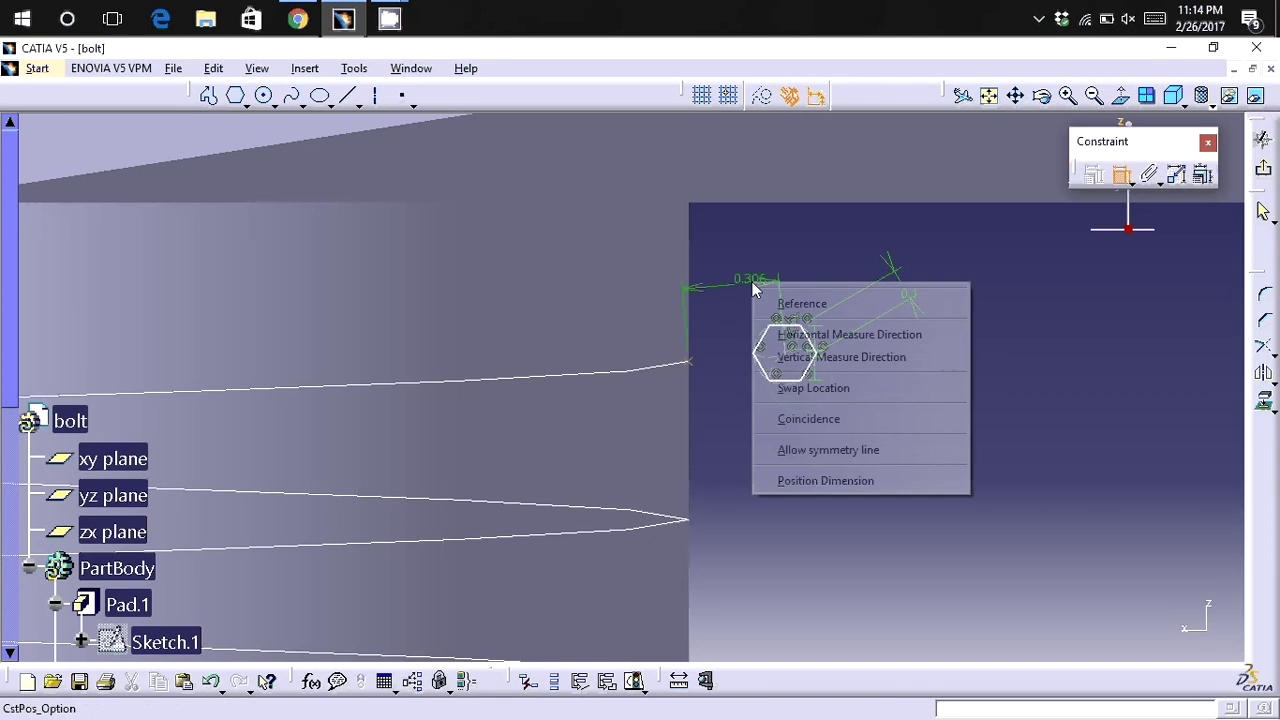
{"action": "left_click", "coordinate": [800, 418]}
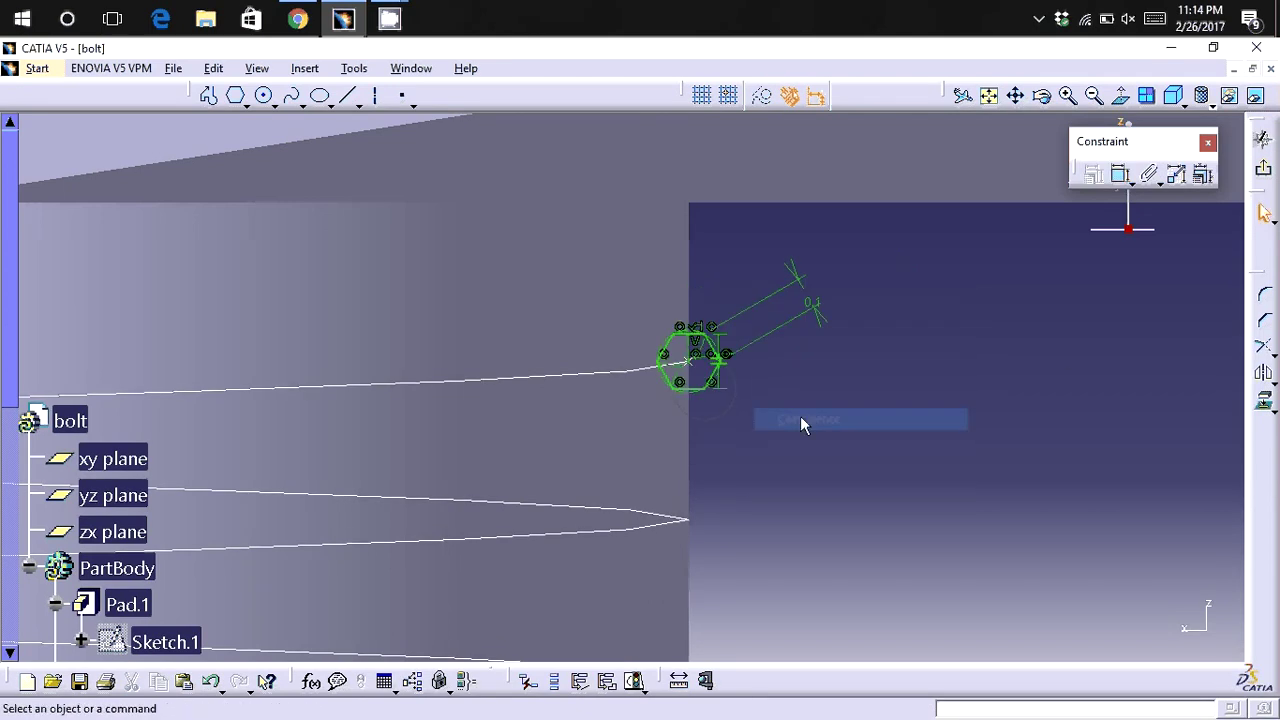
{"action": "left_click", "coordinate": [1266, 172]}
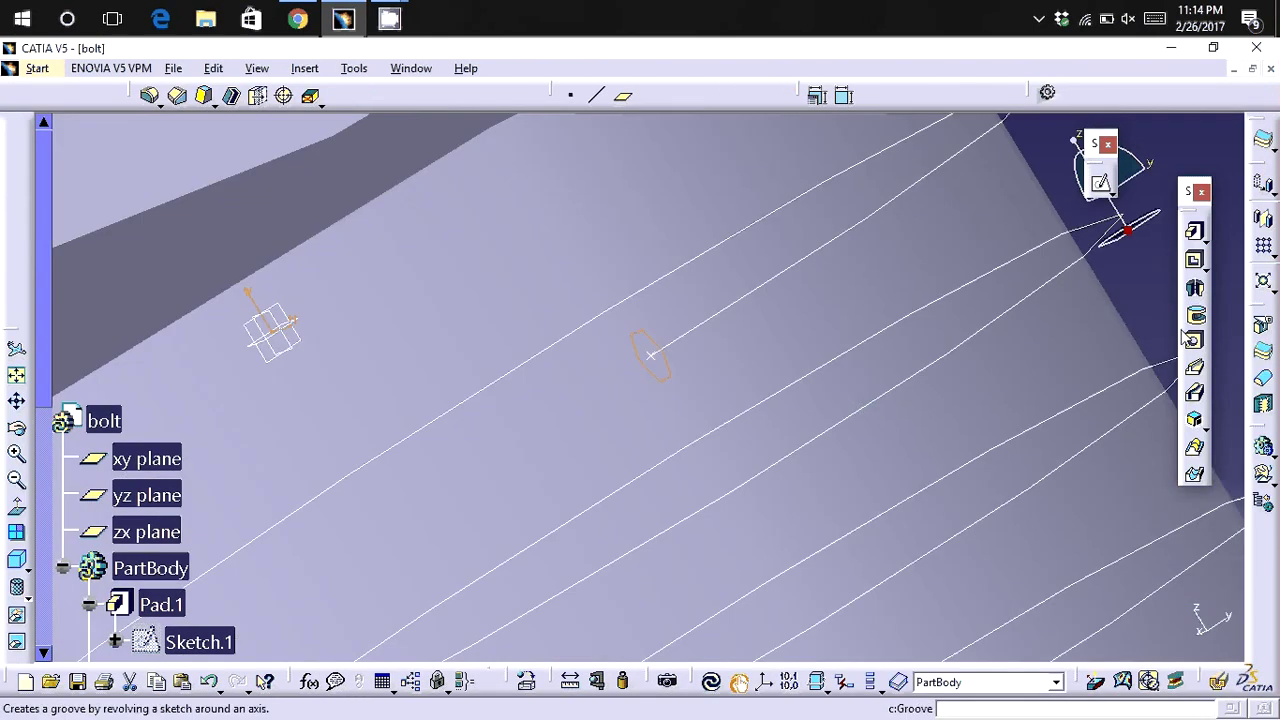
Slot the Sketch.8 hexagon along Helix.1, dismiss the small-edge warning, and view the threaded bolt.
{"action": "left_click", "coordinate": [1194, 393]}
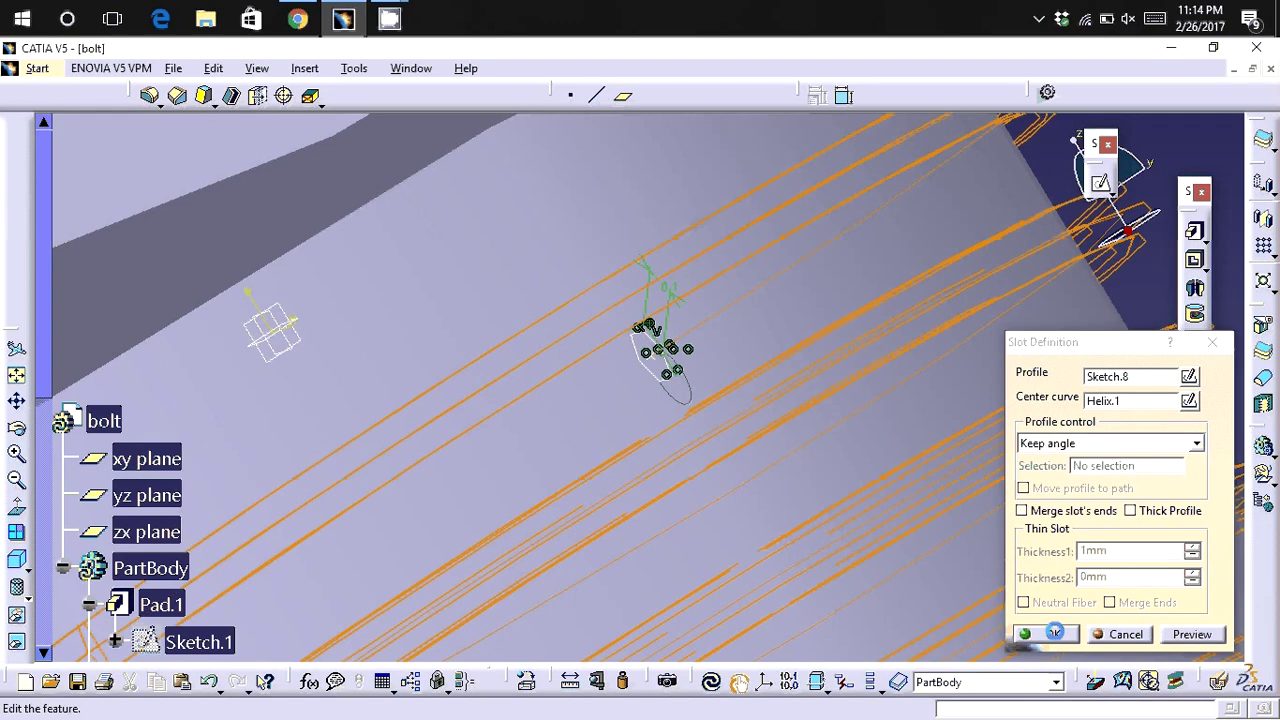
{"action": "left_click", "coordinate": [1055, 632]}
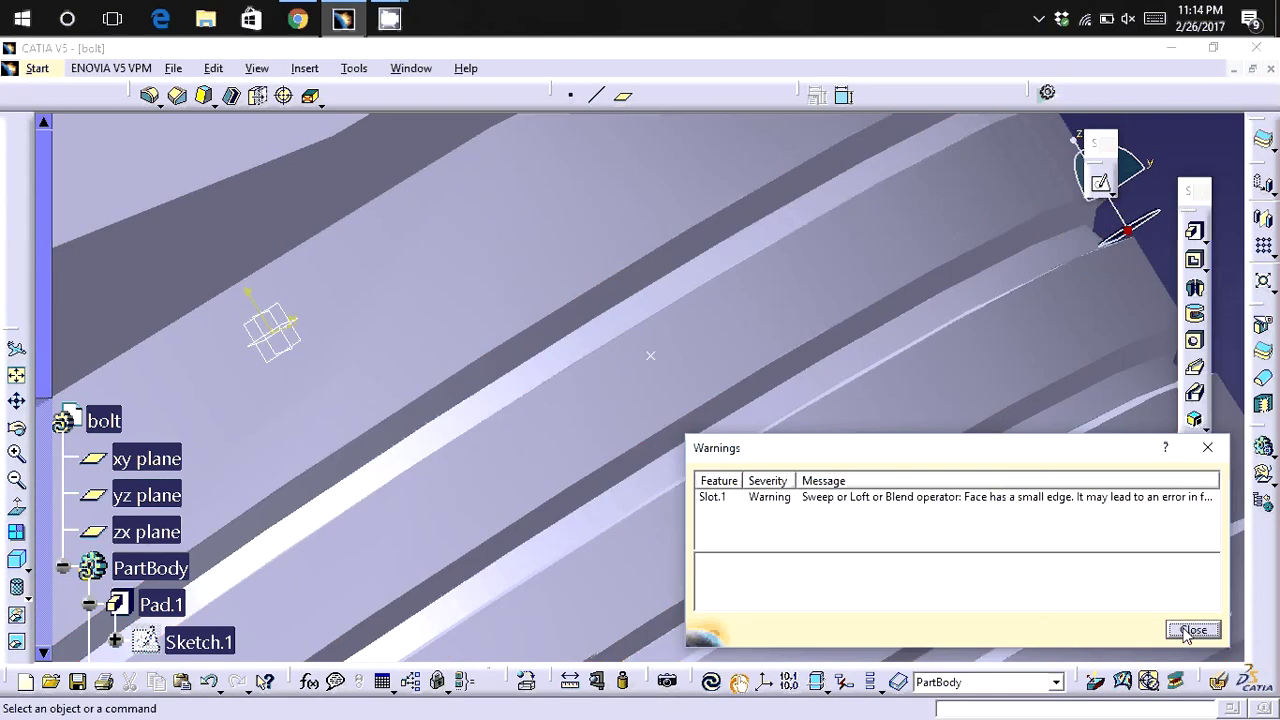
{"action": "key", "text": "Return"}
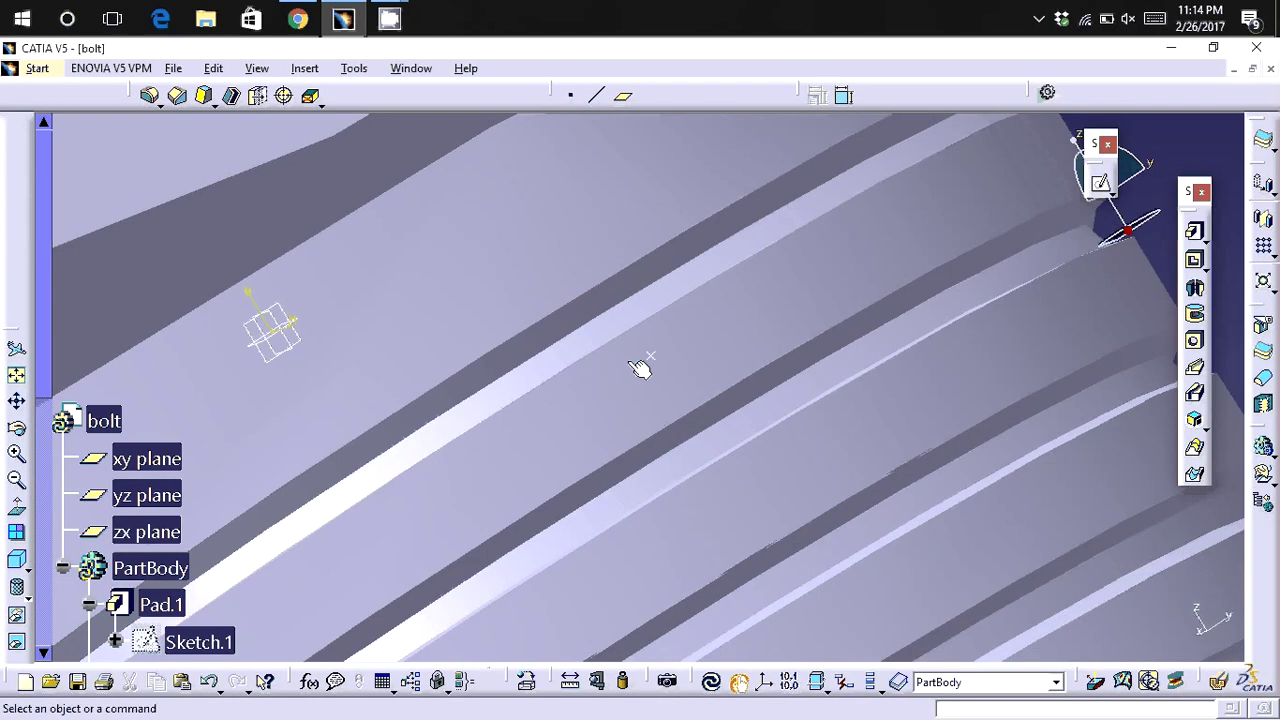
{"action": "mouse_move", "coordinate": [640, 233]}
{"action": "middle_mouse_down"}
{"action": "mouse_move", "coordinate": [701, 468]}
{"action": "mouse_move", "coordinate": [811, 365]}
{"action": "mouse_move", "coordinate": [871, 265]}
{"action": "middle_mouse_up"}
{"action": "middle_click_drag", "start_coordinate": [871, 265], "coordinate": [876, 258]}
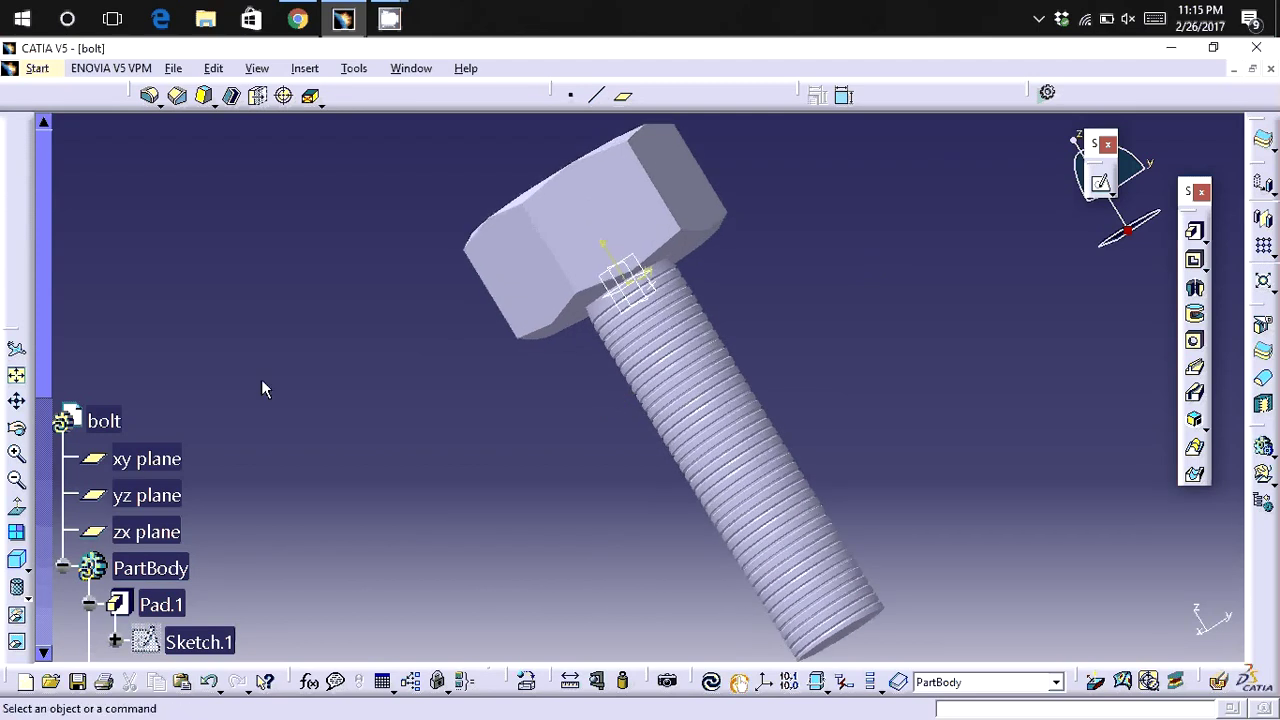
{"action": "mouse_move", "coordinate": [261, 379]}
{"action": "middle_mouse_down"}
{"action": "mouse_move", "coordinate": [527, 201]}
{"action": "mouse_move", "coordinate": [386, 343]}
{"action": "mouse_move", "coordinate": [530, 163]}
{"action": "mouse_move", "coordinate": [437, 309]}
{"action": "mouse_move", "coordinate": [443, 495]}
{"action": "mouse_move", "coordinate": [181, 344]}
{"action": "mouse_move", "coordinate": [240, 369]}
{"action": "mouse_move", "coordinate": [409, 386]}
{"action": "mouse_move", "coordinate": [397, 374]}
{"action": "middle_mouse_up"}
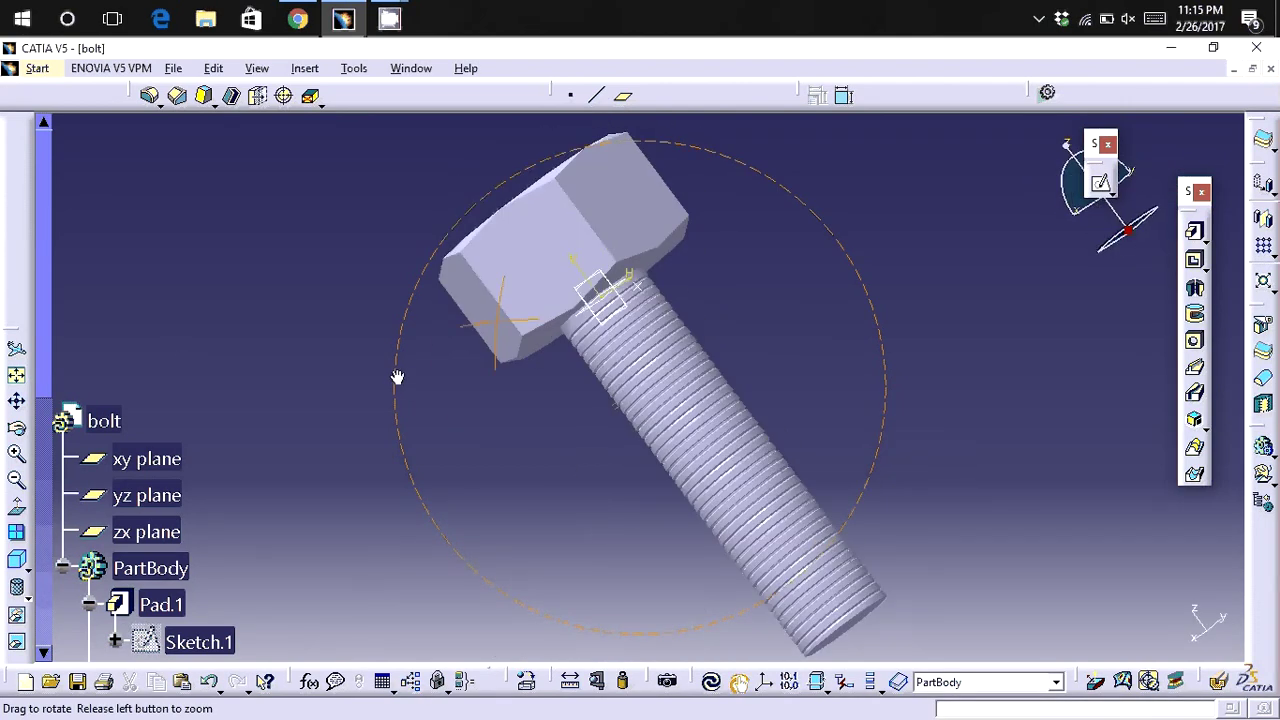
Create a new Part Design part named 'nut'.
{"action": "left_click", "coordinate": [37, 68]}
{"action": "mouse_move", "coordinate": [91, 113]}
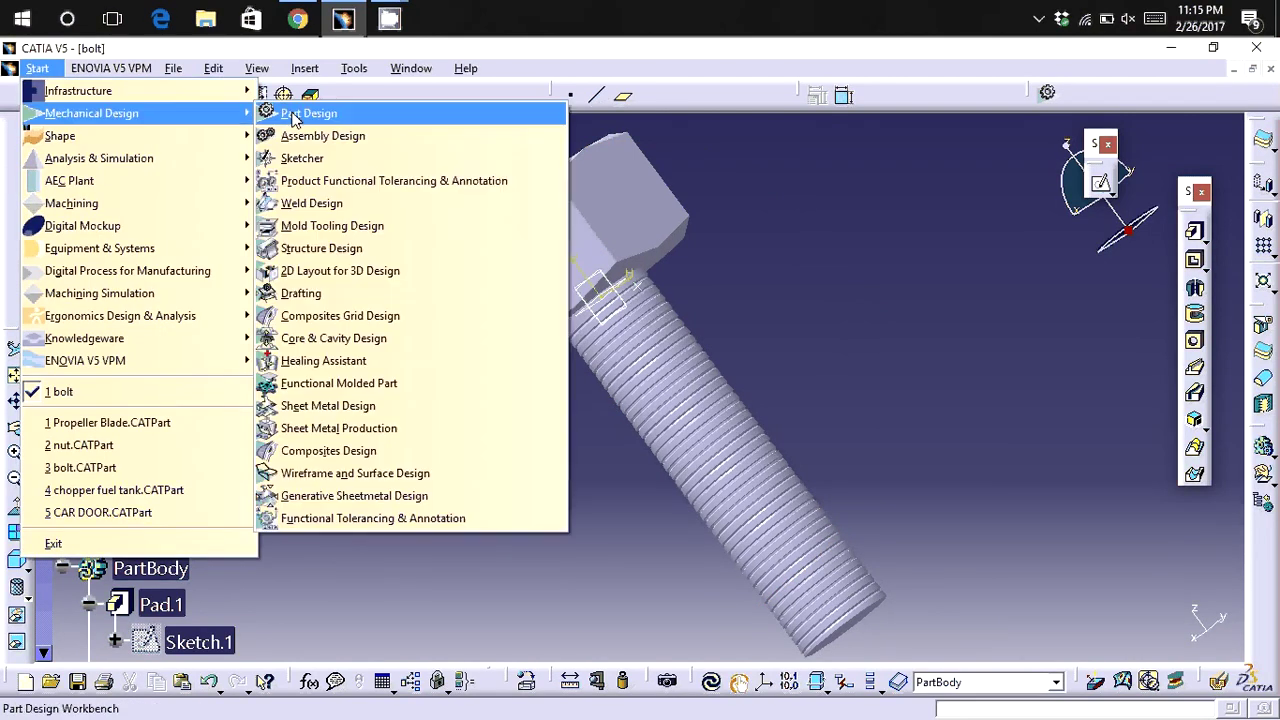
{"action": "left_click", "coordinate": [295, 116]}
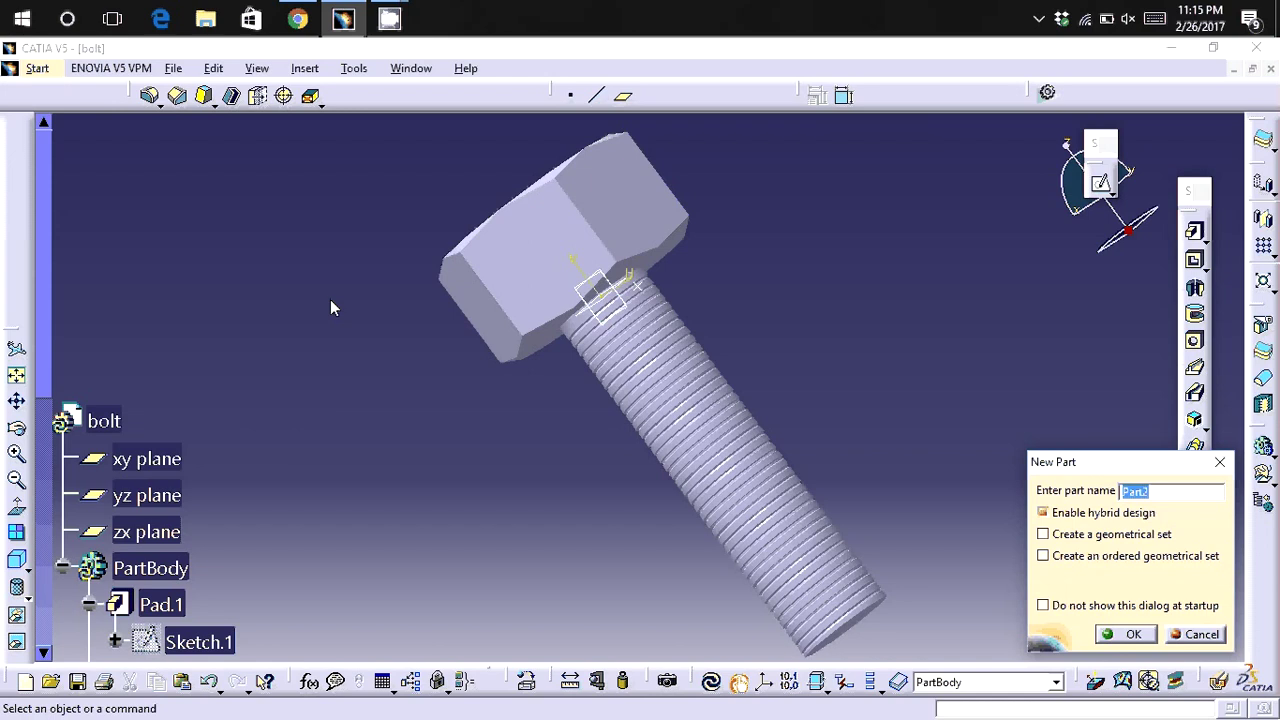
{"action": "type", "text": "Bolt"}
{"action": "key", "text": "BackSpace"}
{"action": "key", "text": "BackSpace"}
{"action": "key", "text": "BackSpace"}
{"action": "type", "text": "n"}
{"action": "type", "text": "ut"}
{"action": "key", "text": "Return"}
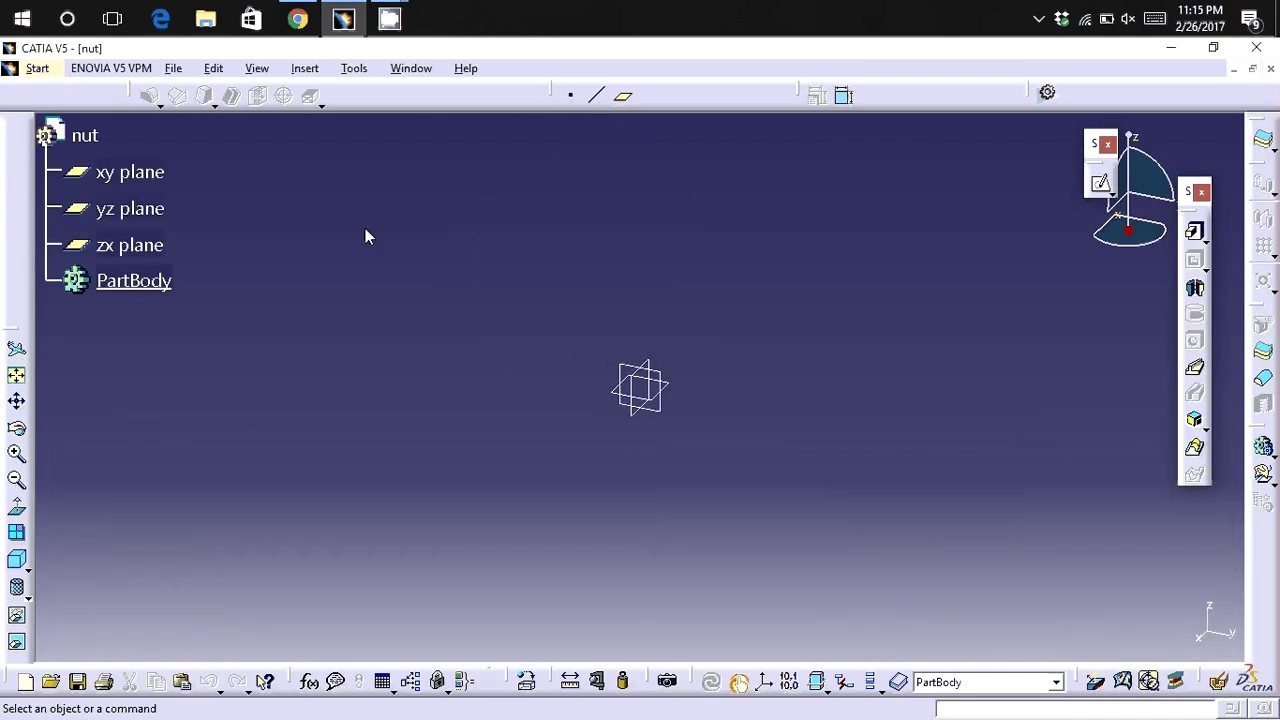
Sketch a hexagon centred on the origin of the xy plane.
{"action": "left_click", "coordinate": [145, 172]}
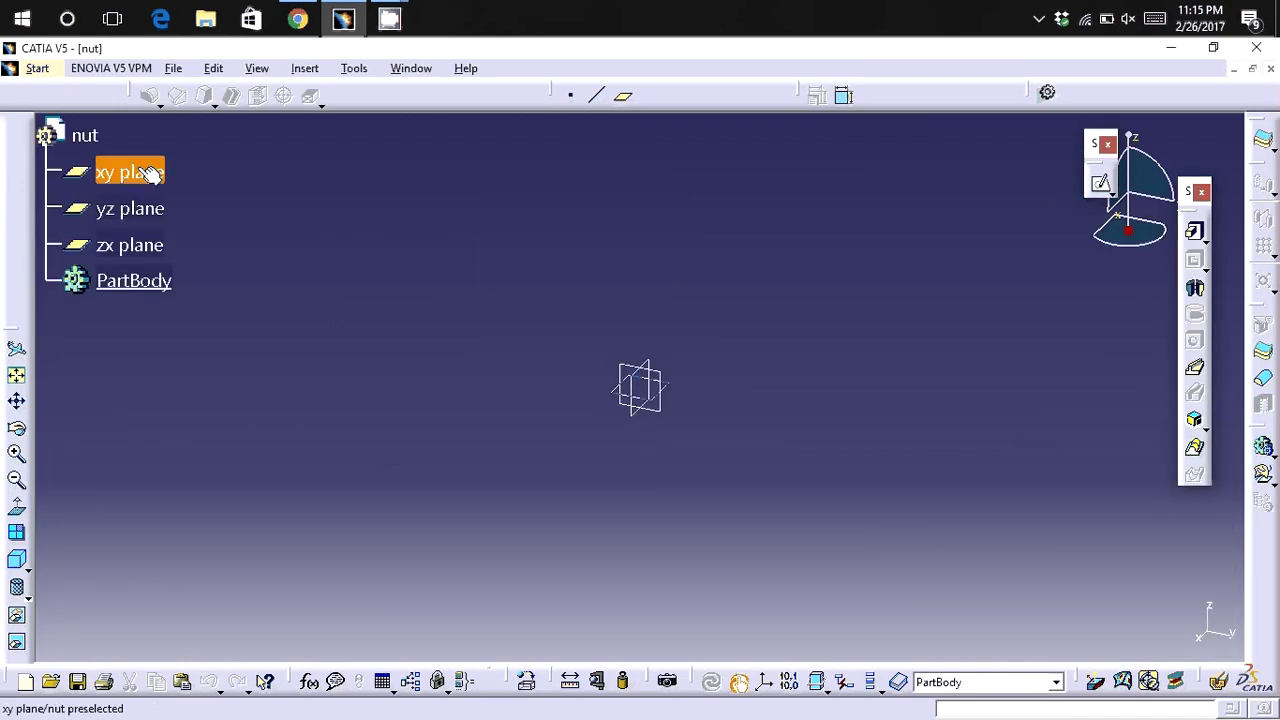
{"action": "left_click", "coordinate": [1104, 184]}
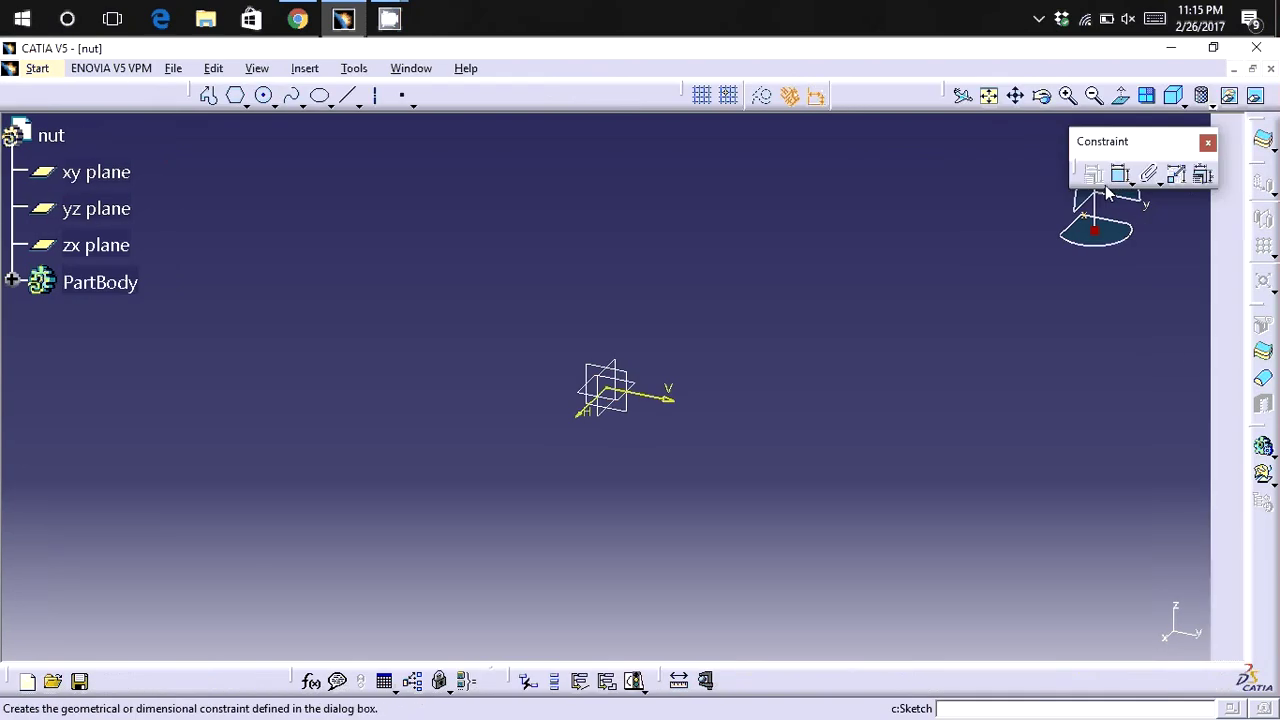
{"action": "left_click", "coordinate": [235, 95]}
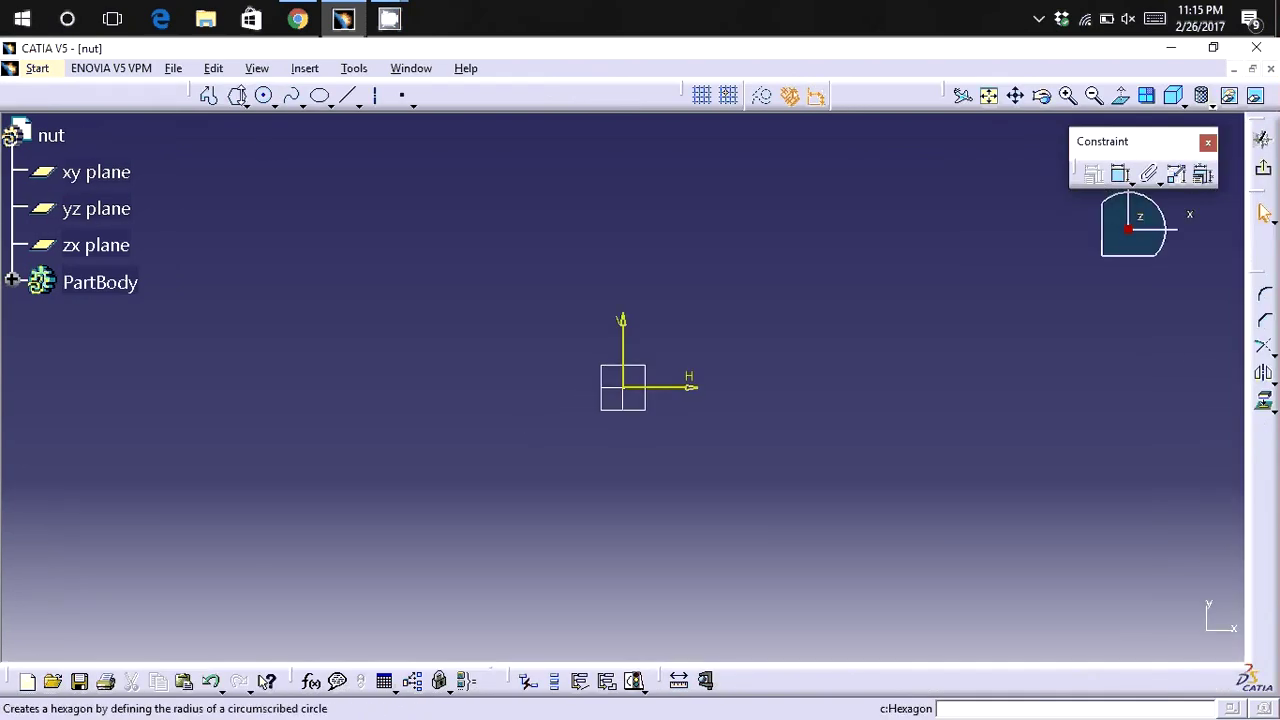
{"action": "left_click", "coordinate": [628, 390]}
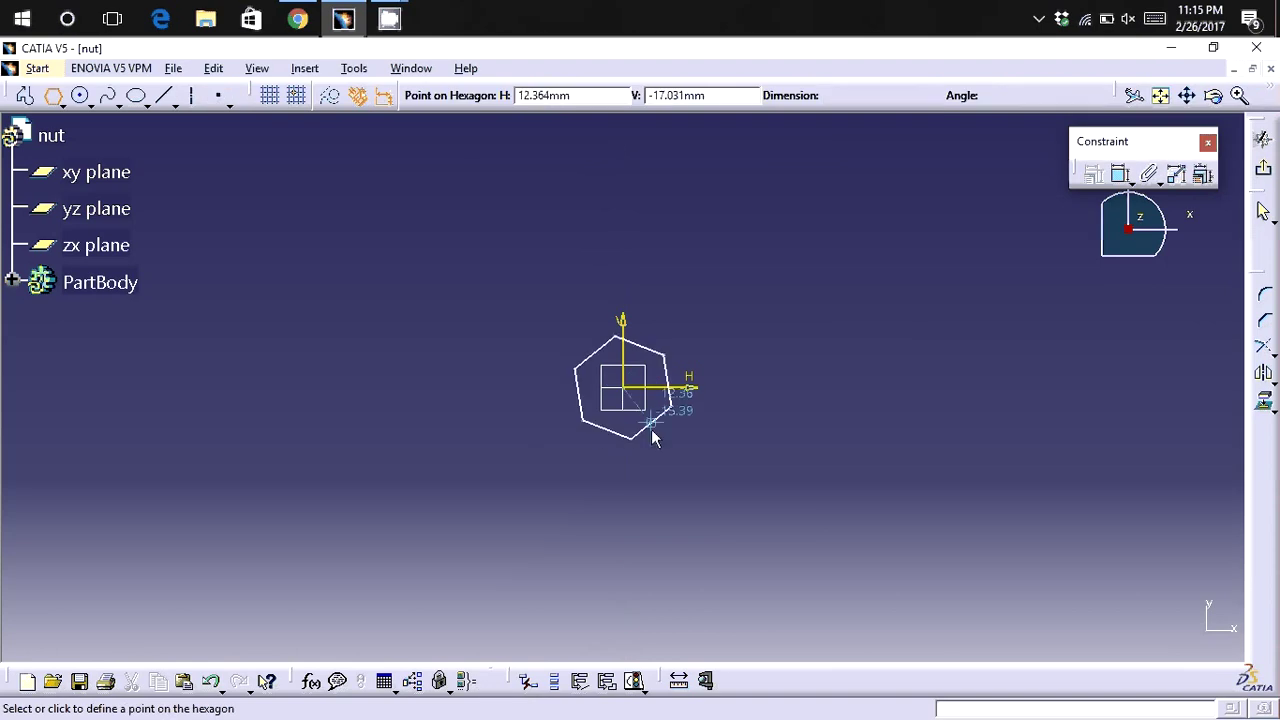
{"action": "left_click", "coordinate": [623, 476]}
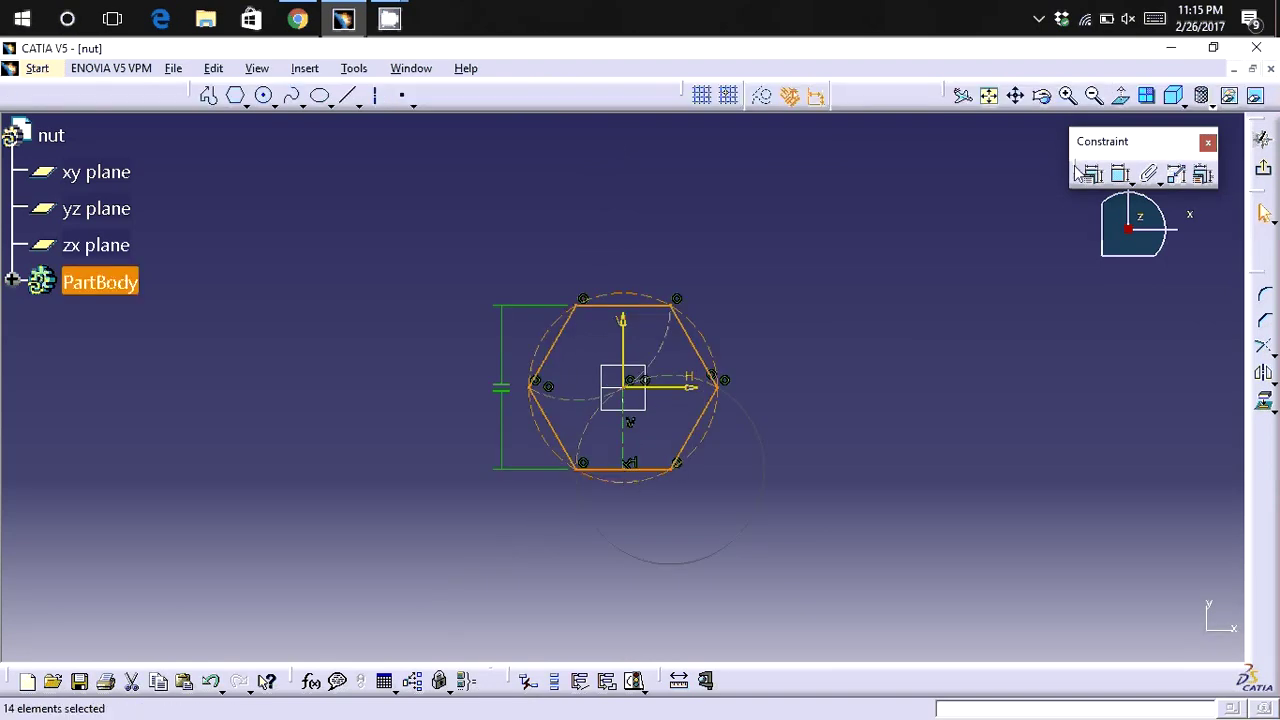
Dimension the hexagon's top edge to 6 mm.
{"action": "left_click", "coordinate": [1120, 175]}
{"action": "left_click", "coordinate": [655, 305]}
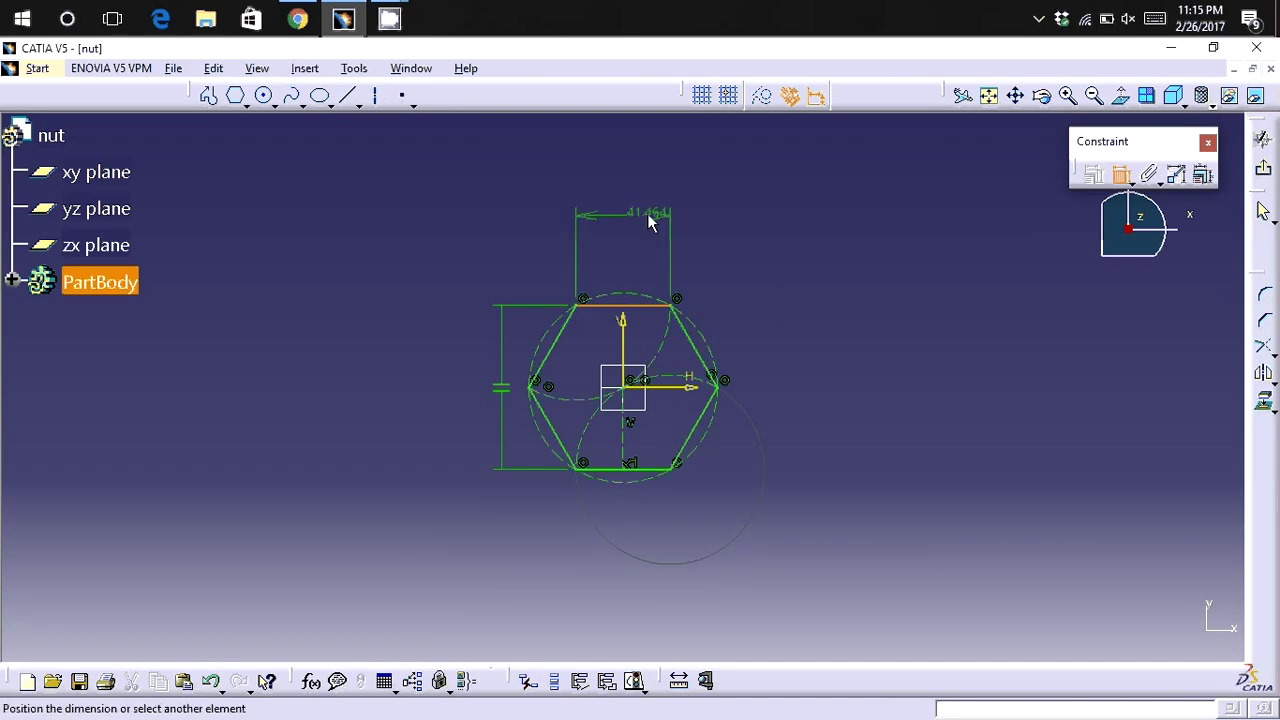
{"action": "left_click", "coordinate": [718, 205]}
{"action": "double_click", "coordinate": [718, 205]}
{"action": "type", "text": "6"}
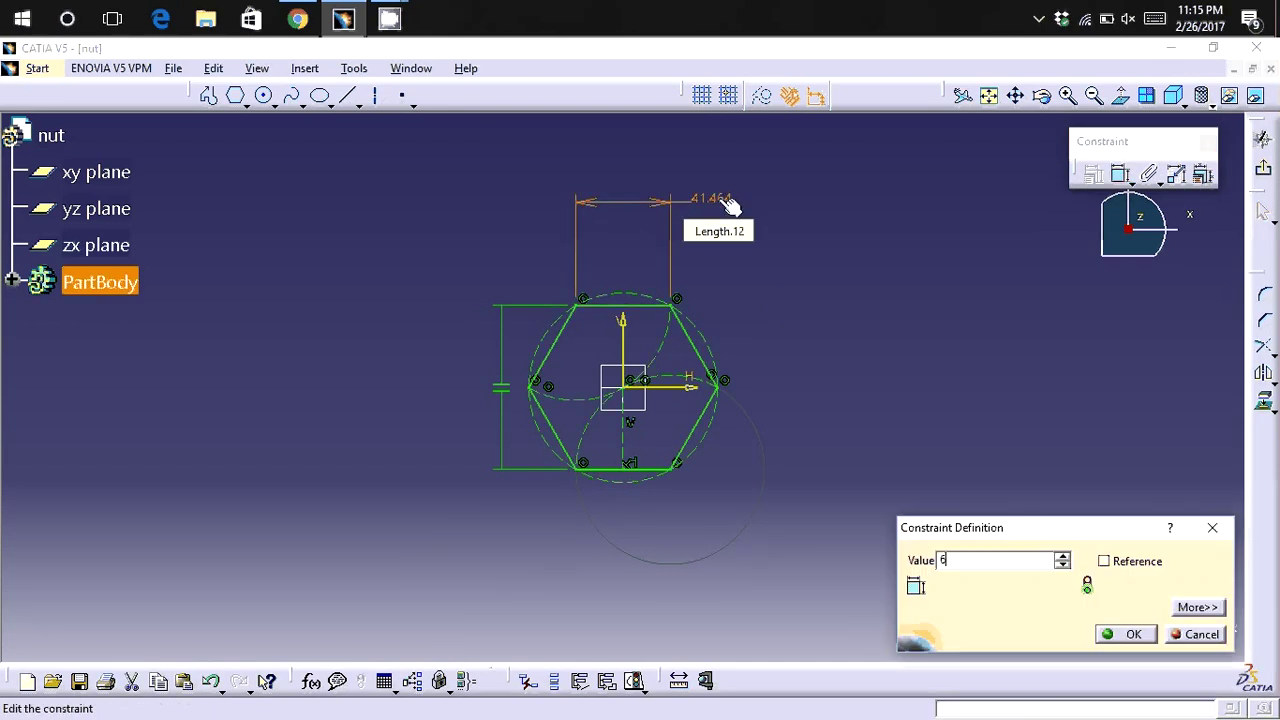
{"action": "key", "text": "Return"}
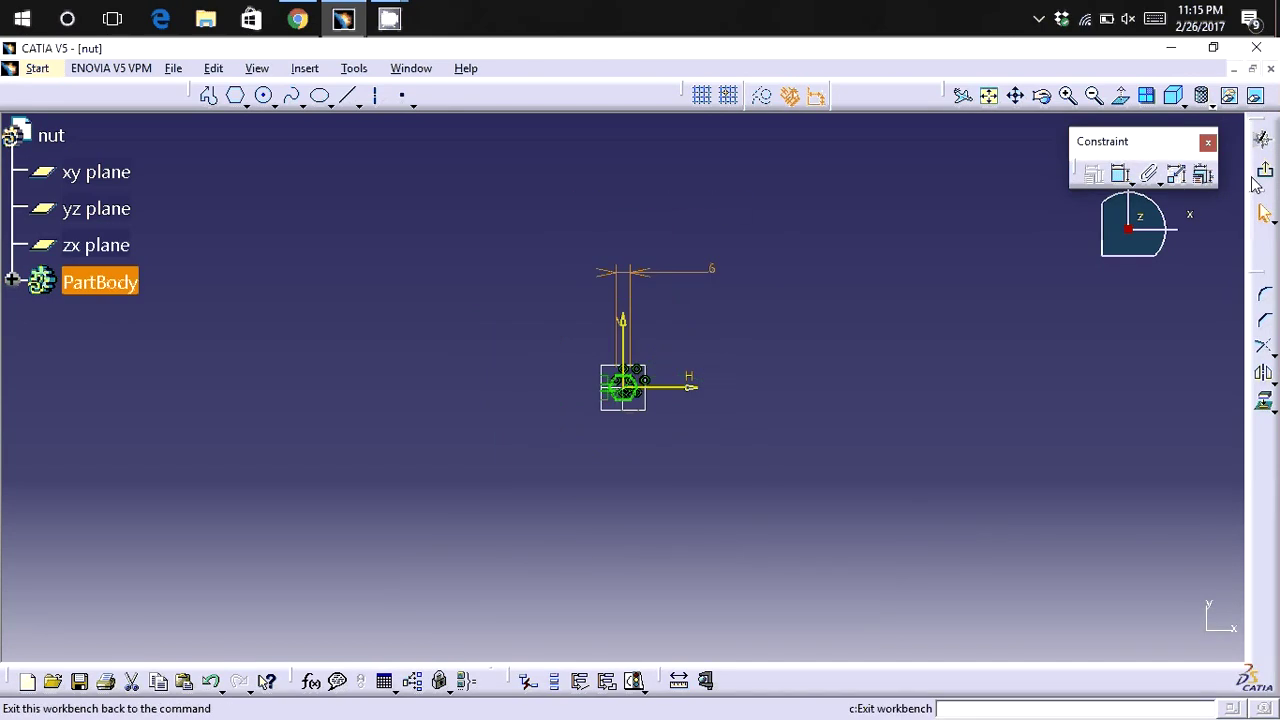
Exit the sketch and pad the hexagon 6 mm into a solid.
{"action": "left_click", "coordinate": [1254, 180]}
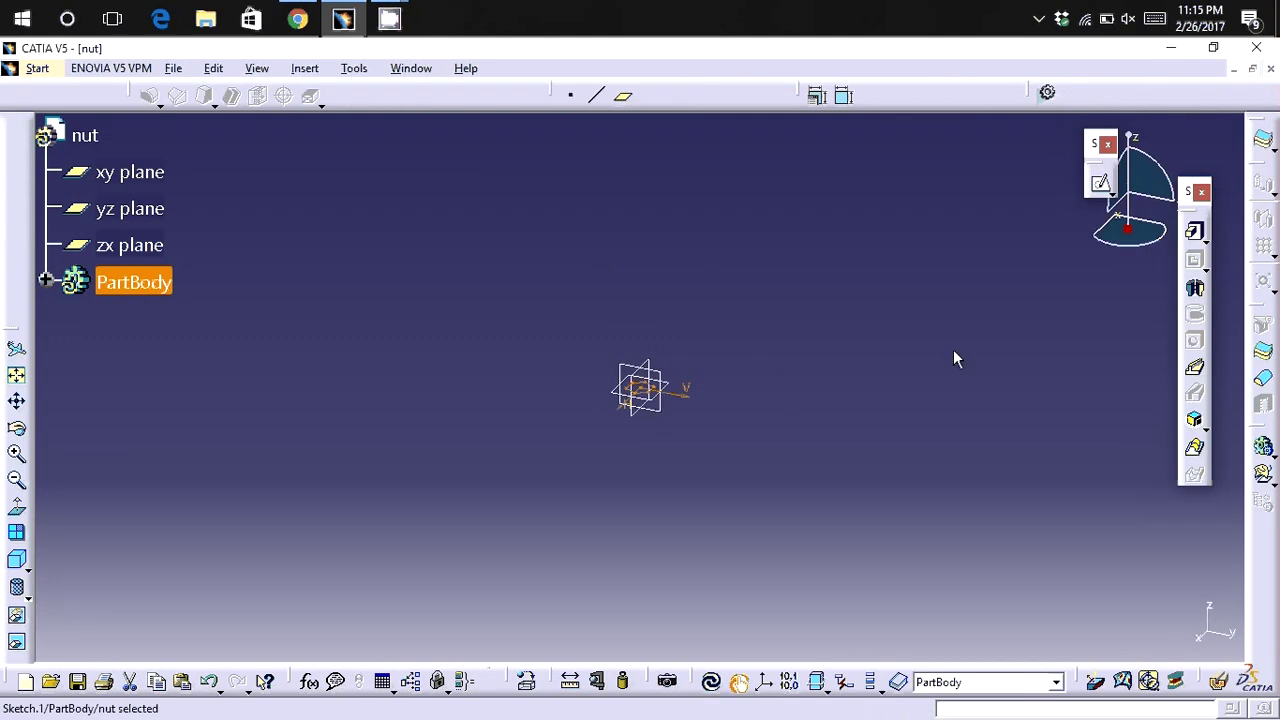
{"action": "left_click", "coordinate": [1196, 234]}
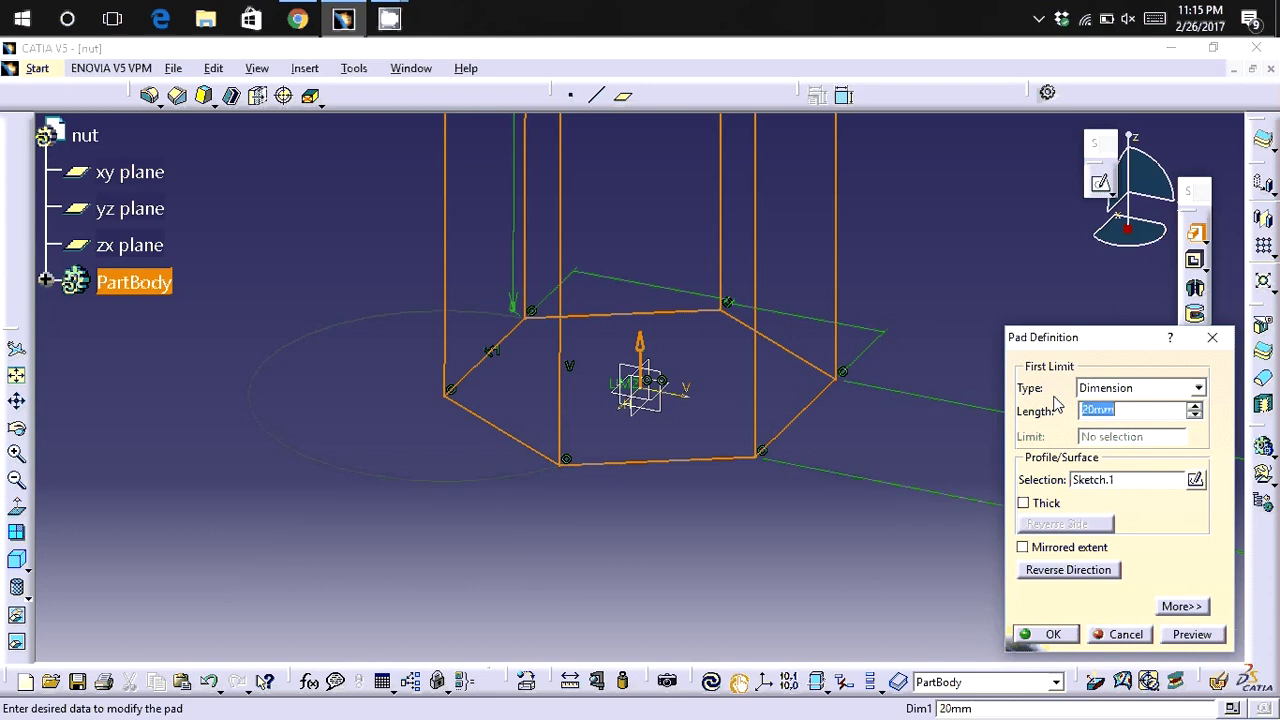
{"action": "type", "text": "6"}
{"action": "key", "text": "Return"}
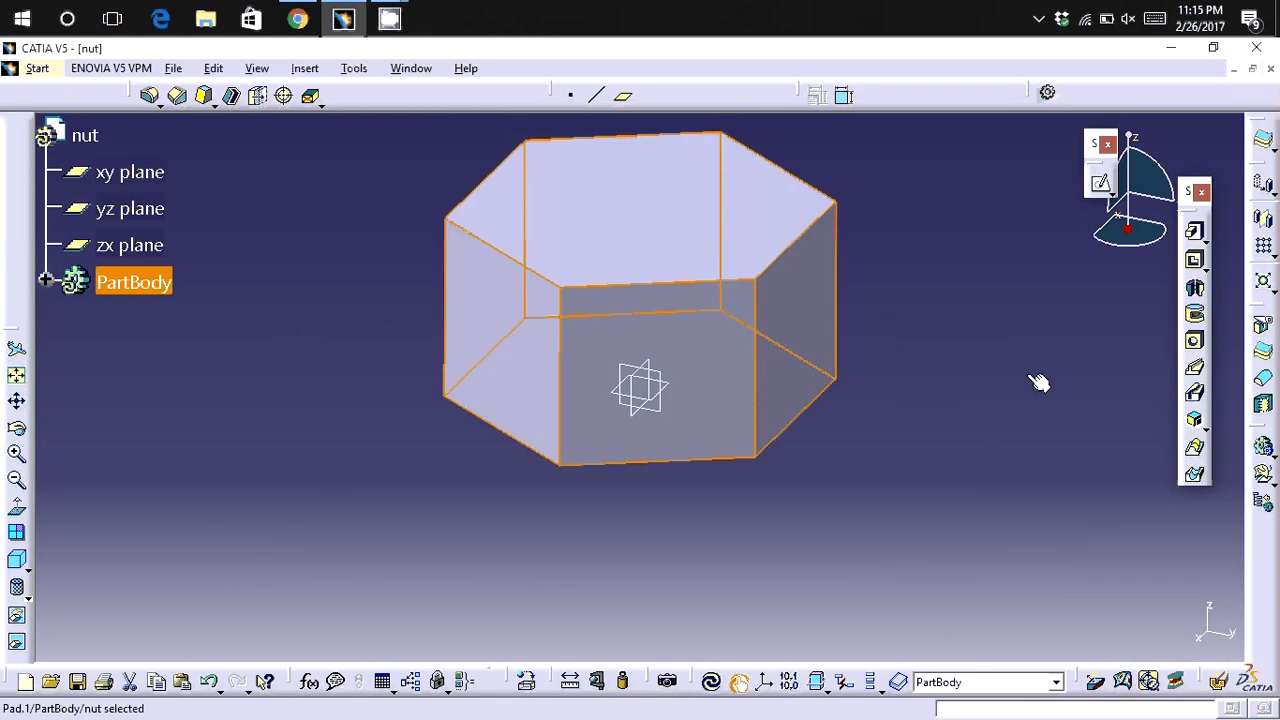
{"action": "left_click", "coordinate": [1038, 382]}
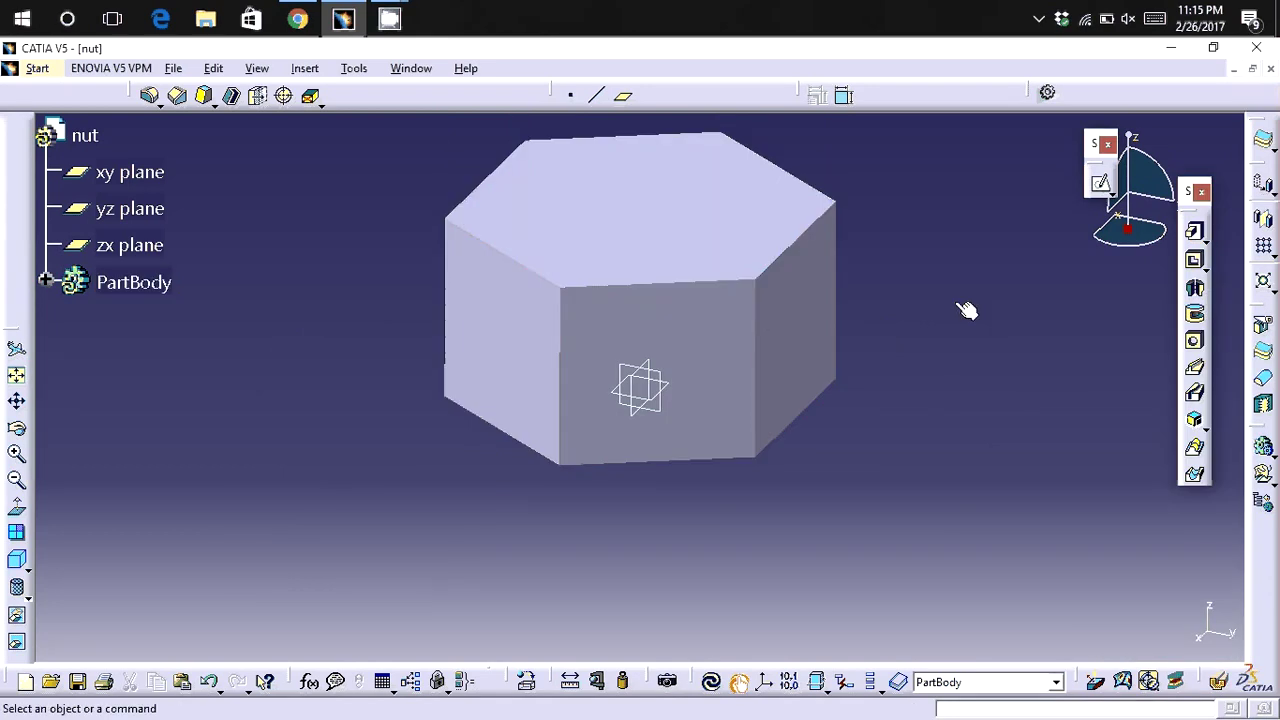
Open a sketch on the nut's top face and draw a circle centred at the origin.
{"action": "left_click", "coordinate": [710, 224]}
{"action": "left_click", "coordinate": [1100, 184]}
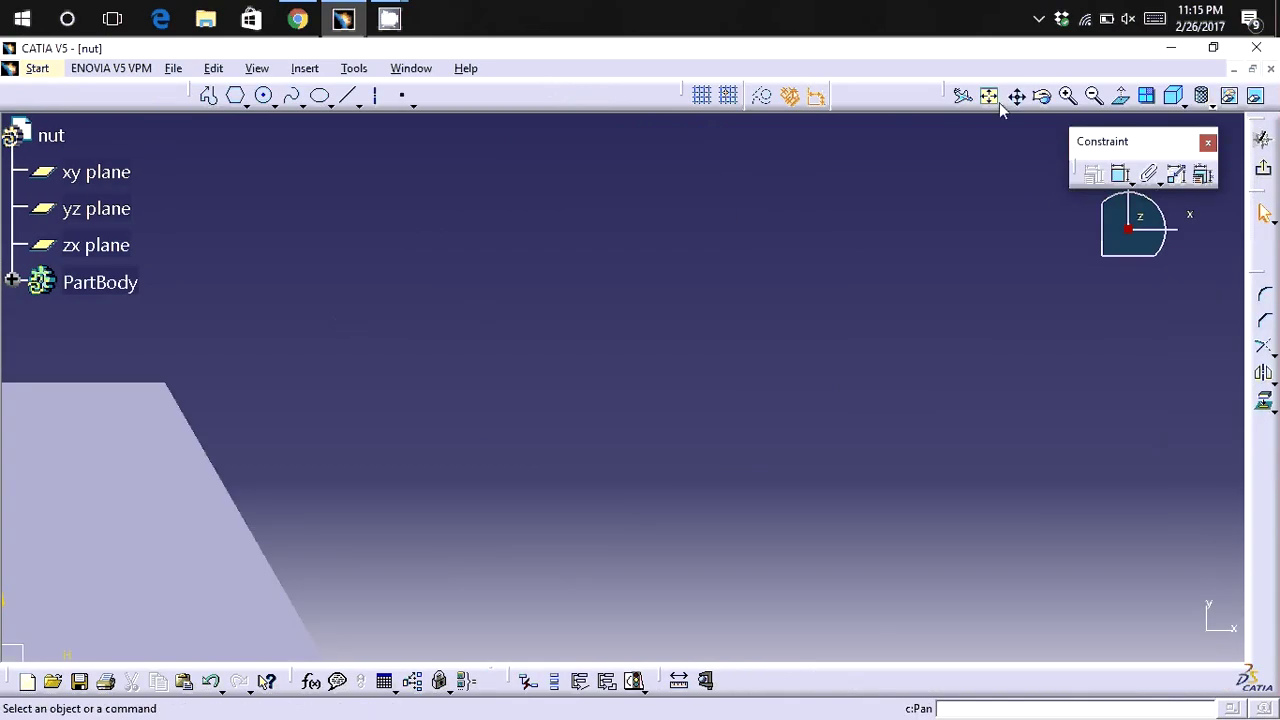
{"action": "left_click", "coordinate": [993, 96]}
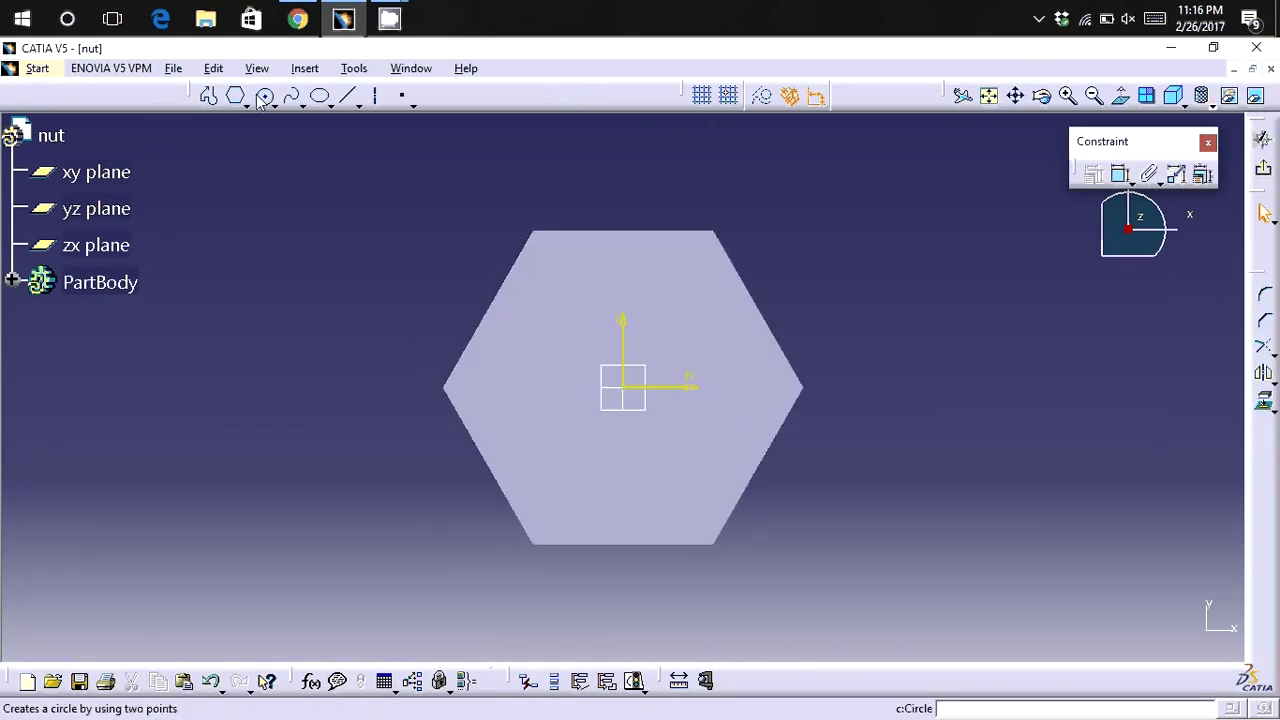
{"action": "left_click", "coordinate": [263, 95]}
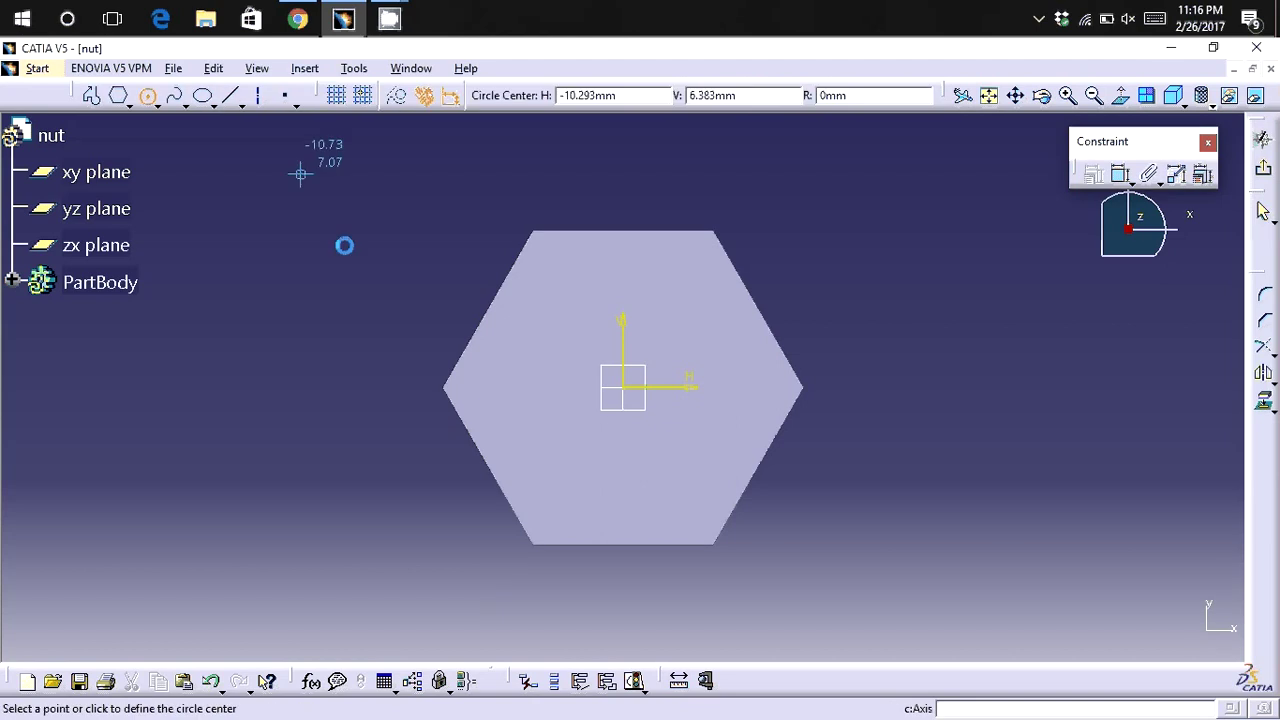
{"action": "left_click", "coordinate": [630, 388]}
{"action": "left_click", "coordinate": [705, 445]}
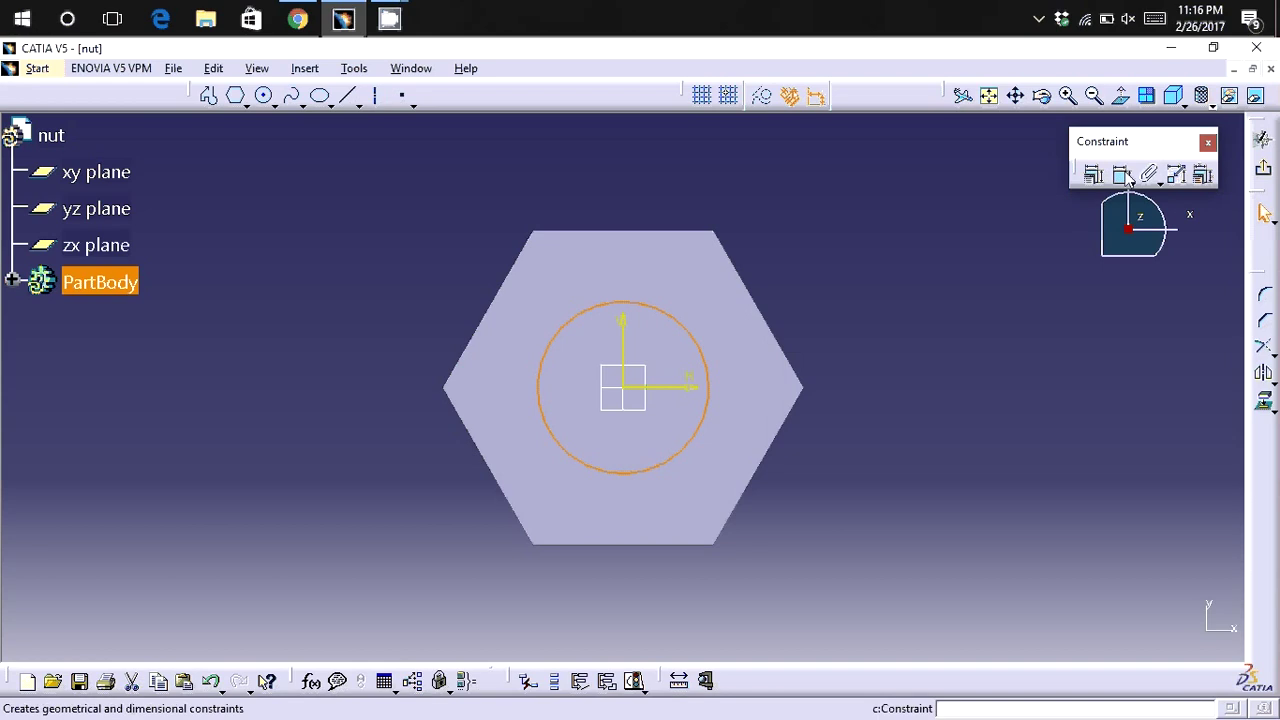
Make the circle tangent to the hexagon edges and return to the 3D part.
{"action": "left_click", "coordinate": [1120, 174]}
{"action": "left_click", "coordinate": [767, 314]}
{"action": "right_click", "coordinate": [797, 282]}
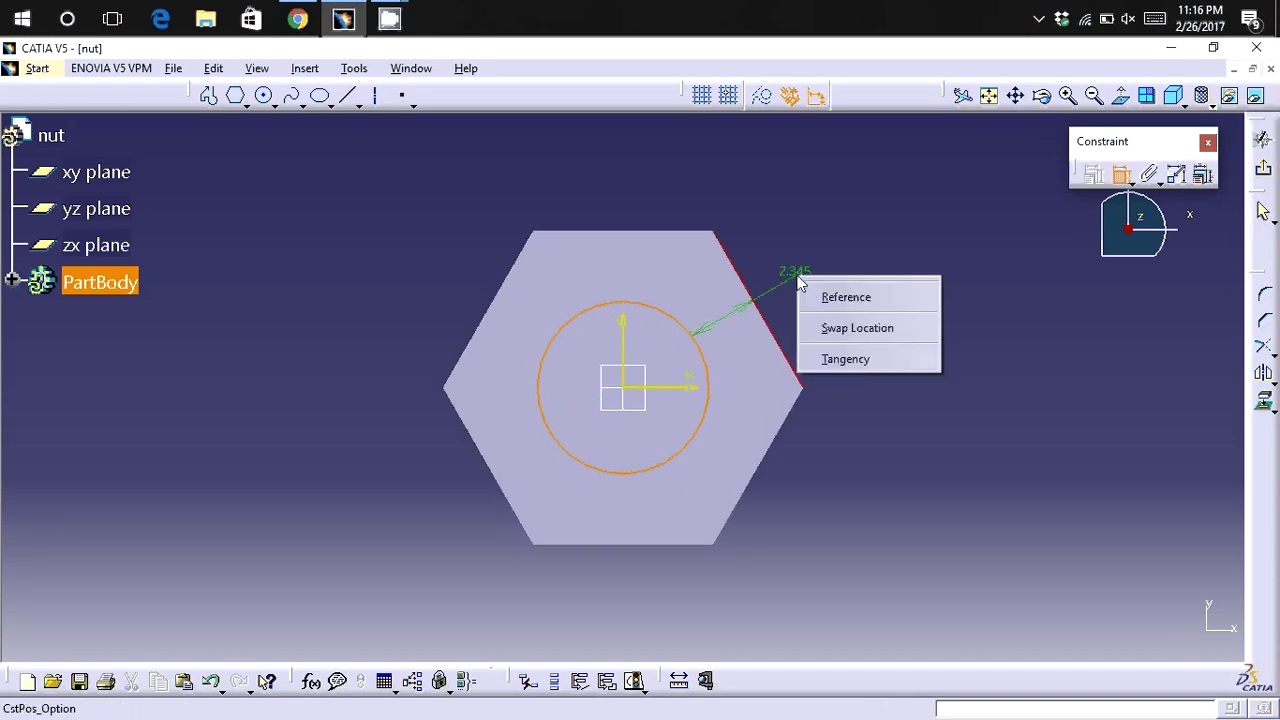
{"action": "left_click", "coordinate": [848, 359]}
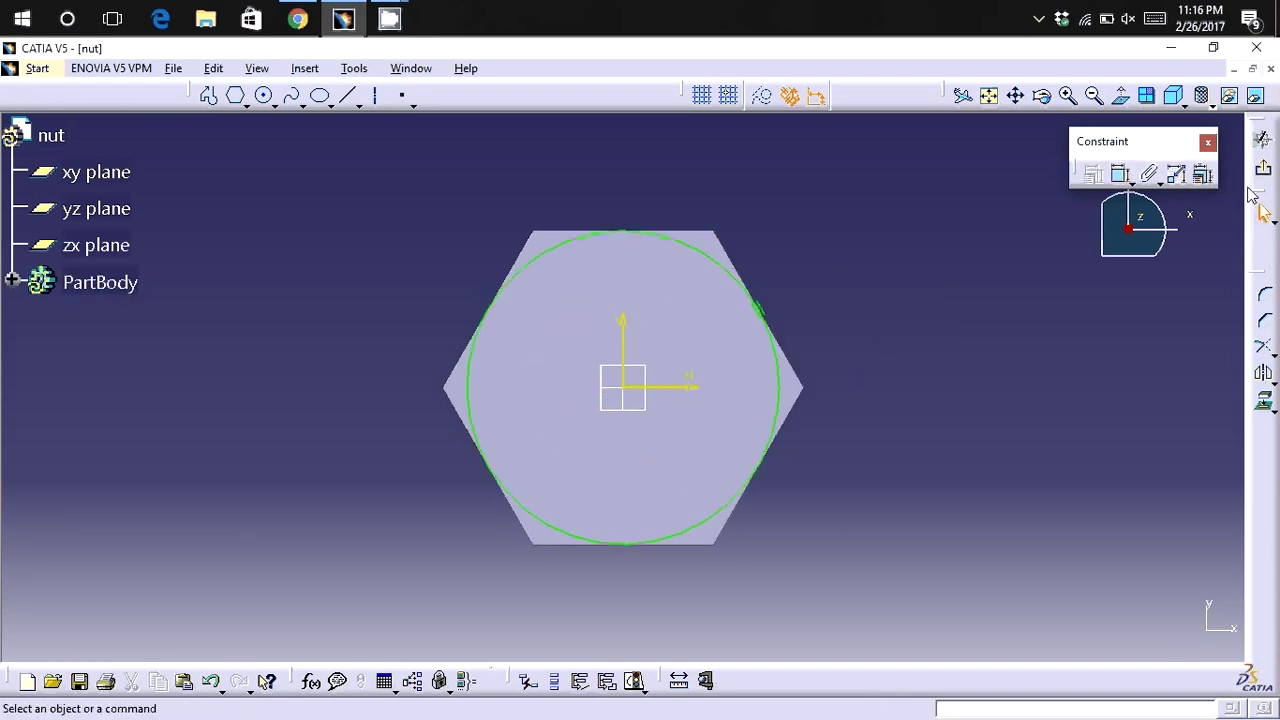
{"action": "left_click", "coordinate": [1264, 173]}
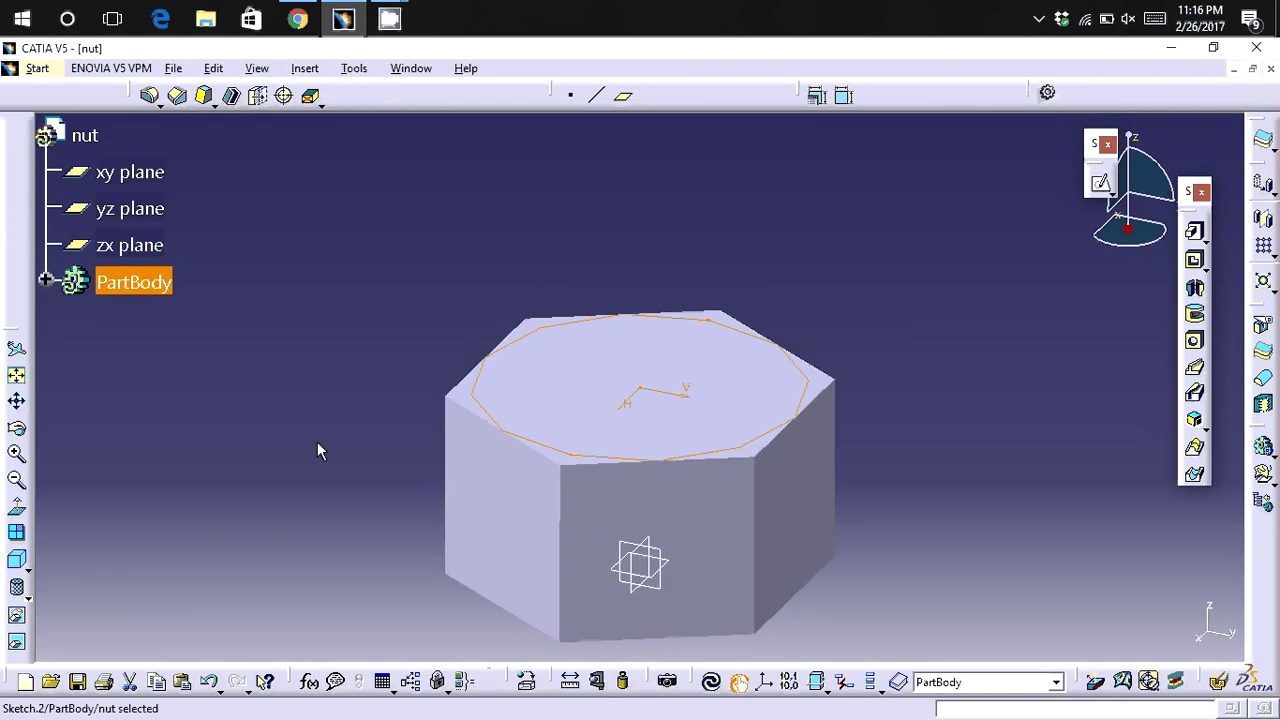
{"action": "middle_click_drag", "start_coordinate": [317, 443], "coordinate": [343, 300]}
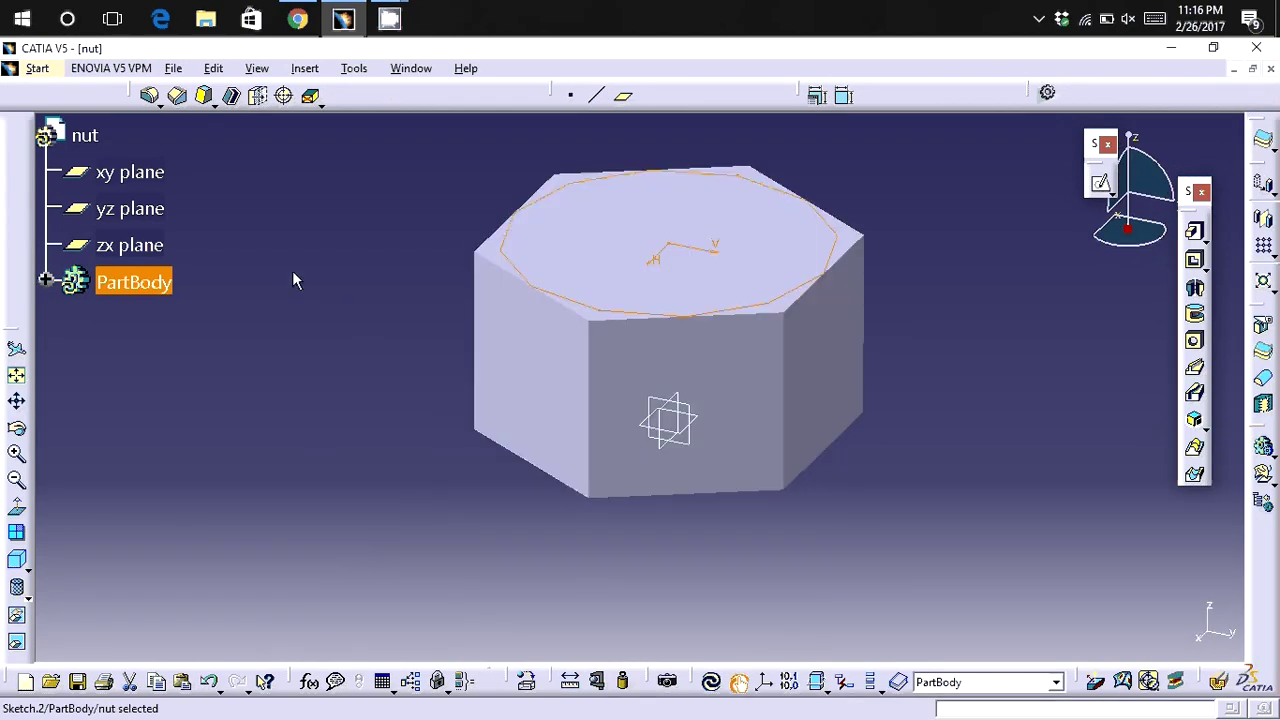
{"action": "left_click", "coordinate": [120, 247]}
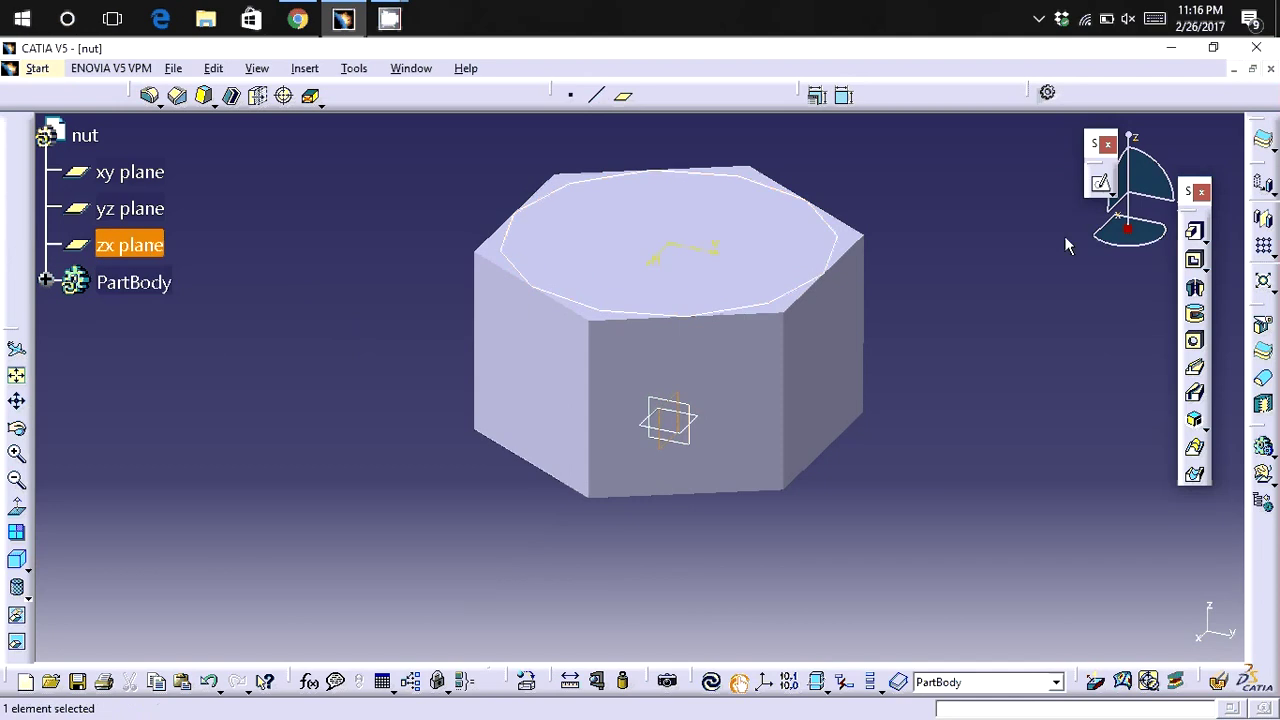
Start a sketch on the zx plane and project the nut's top edge into it.
{"action": "left_click", "coordinate": [1104, 188]}
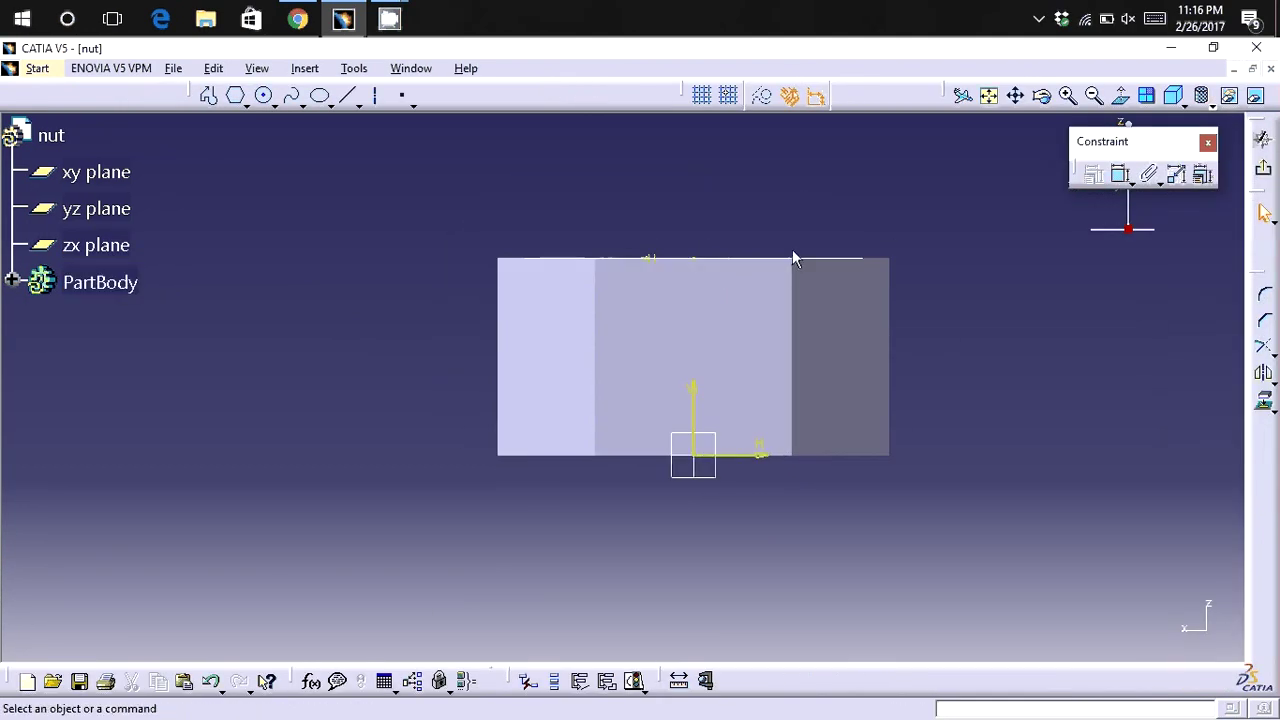
{"action": "left_click", "coordinate": [793, 259]}
{"action": "left_click", "coordinate": [1271, 404]}
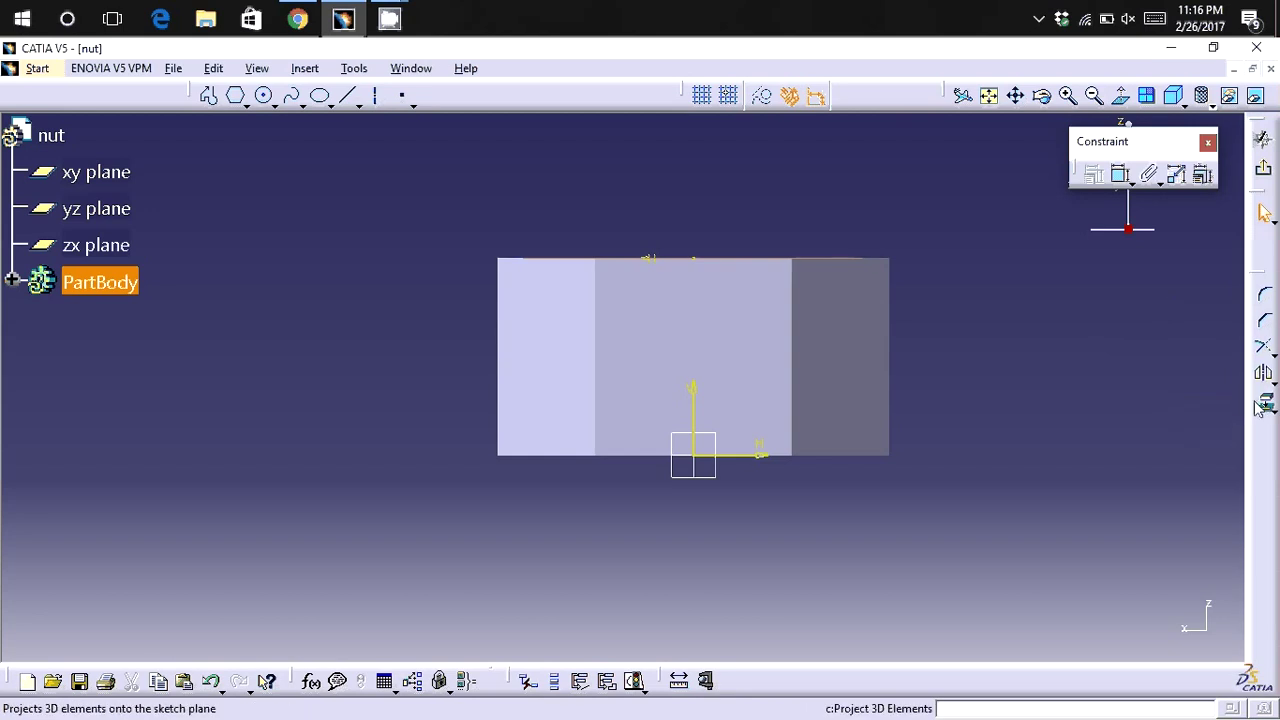
{"action": "left_click", "coordinate": [1262, 405]}
{"action": "left_click", "coordinate": [1000, 337]}
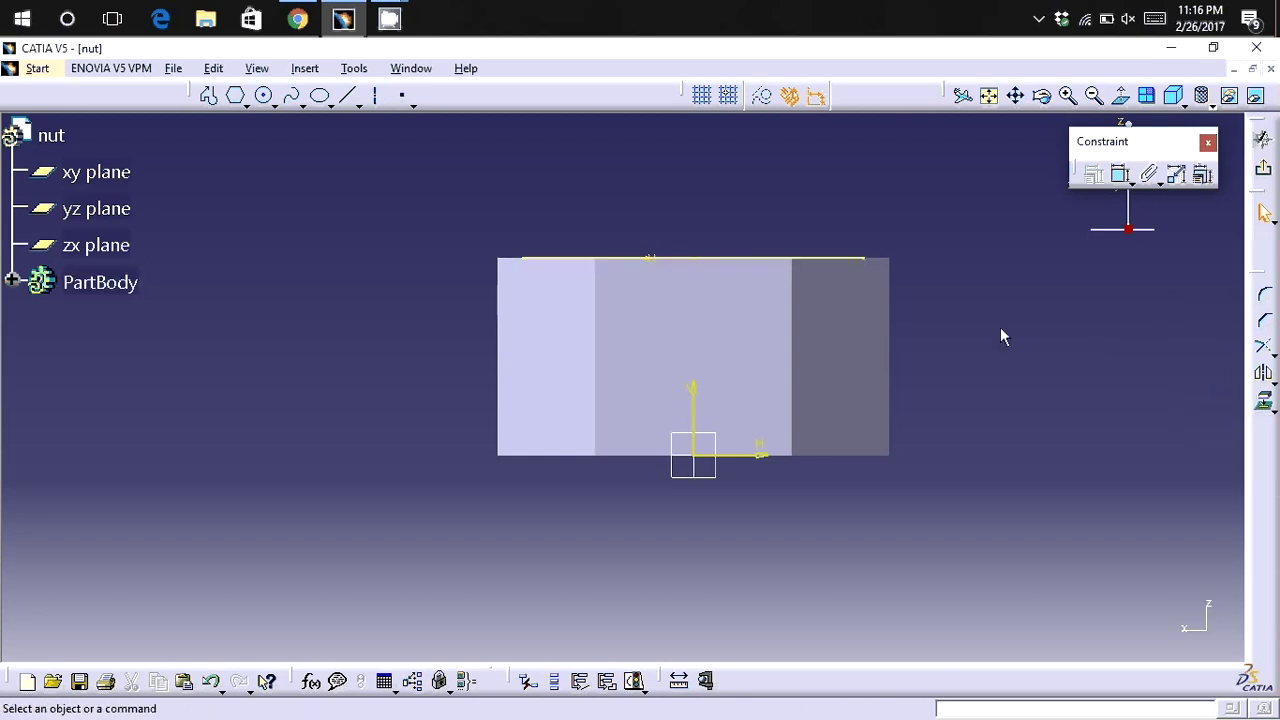
Draw a line down-left from the top edge's left end, constrained at 30° to that edge.
{"action": "left_click", "coordinate": [353, 97]}
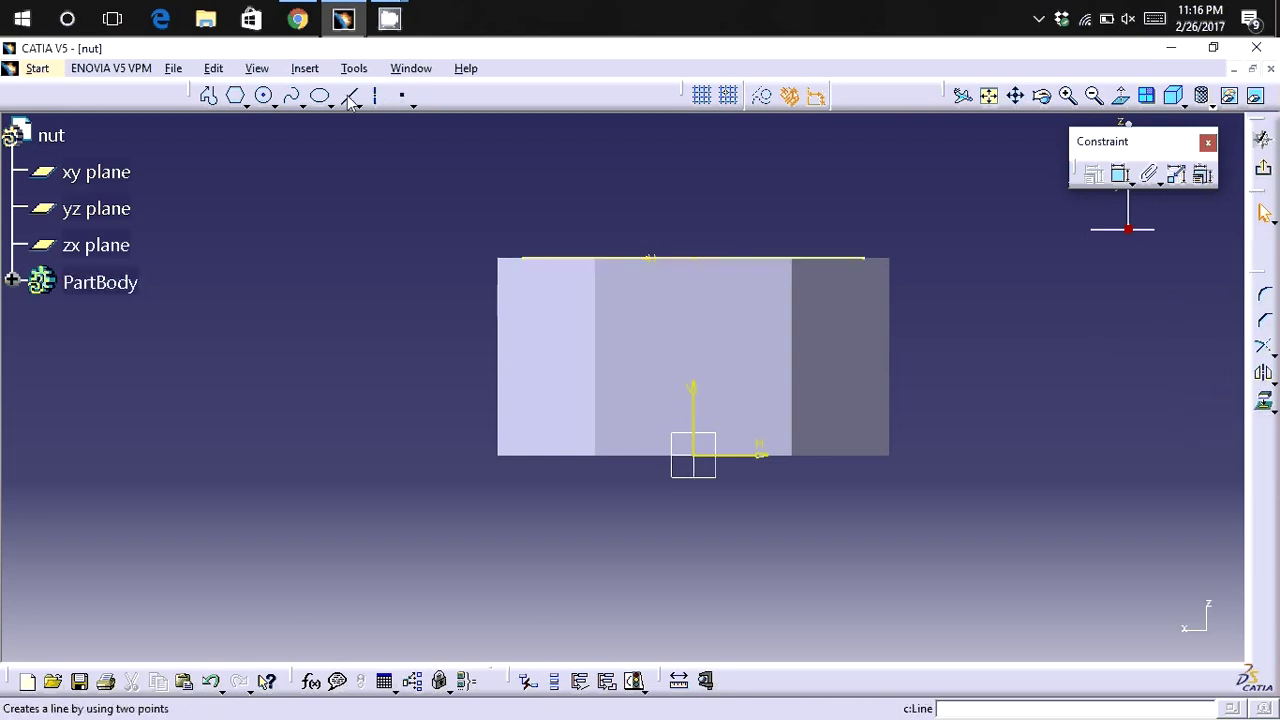
{"action": "left_click", "coordinate": [524, 259]}
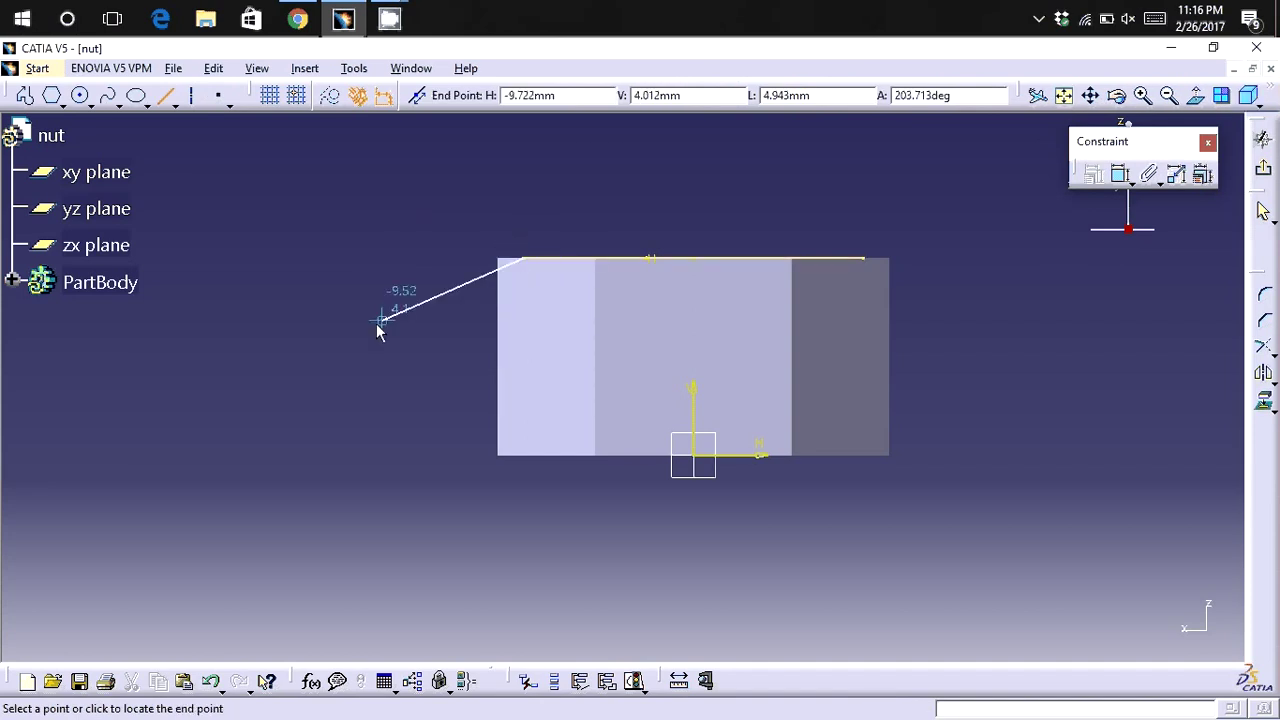
{"action": "left_click", "coordinate": [368, 332]}
{"action": "left_click", "coordinate": [1120, 175]}
{"action": "left_click", "coordinate": [455, 291]}
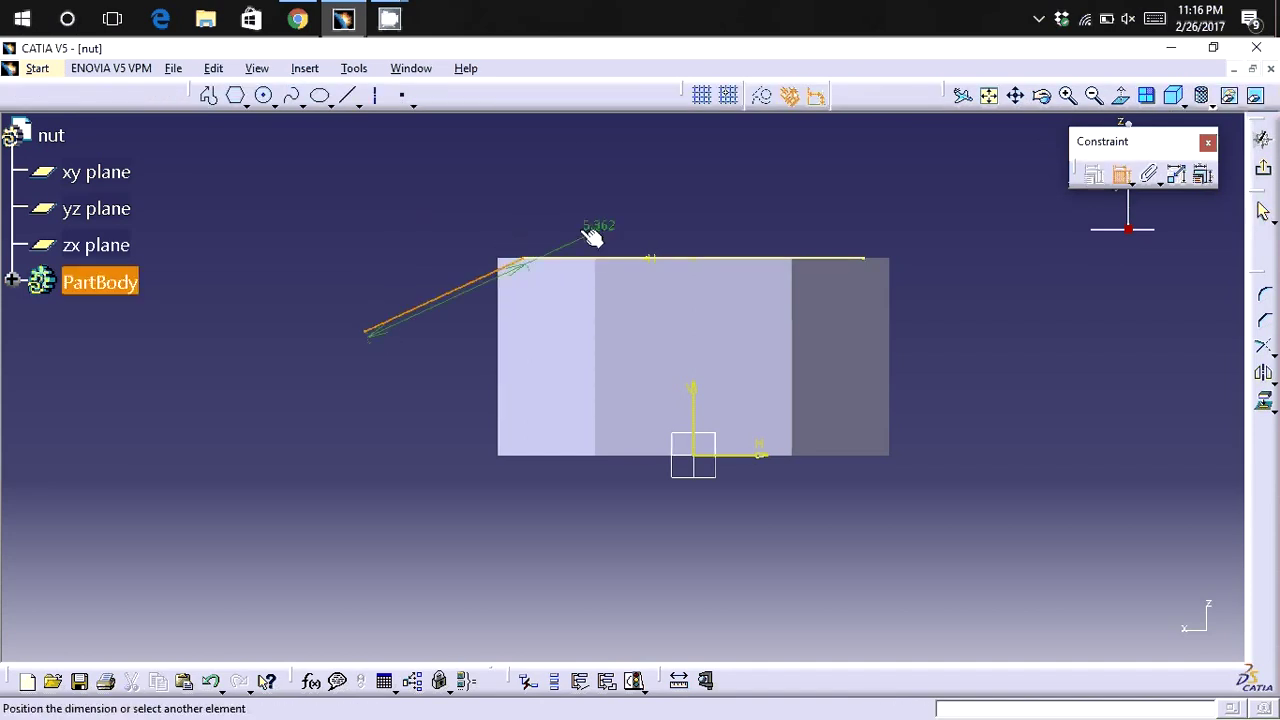
{"action": "left_click", "coordinate": [571, 259]}
{"action": "left_click", "coordinate": [424, 278]}
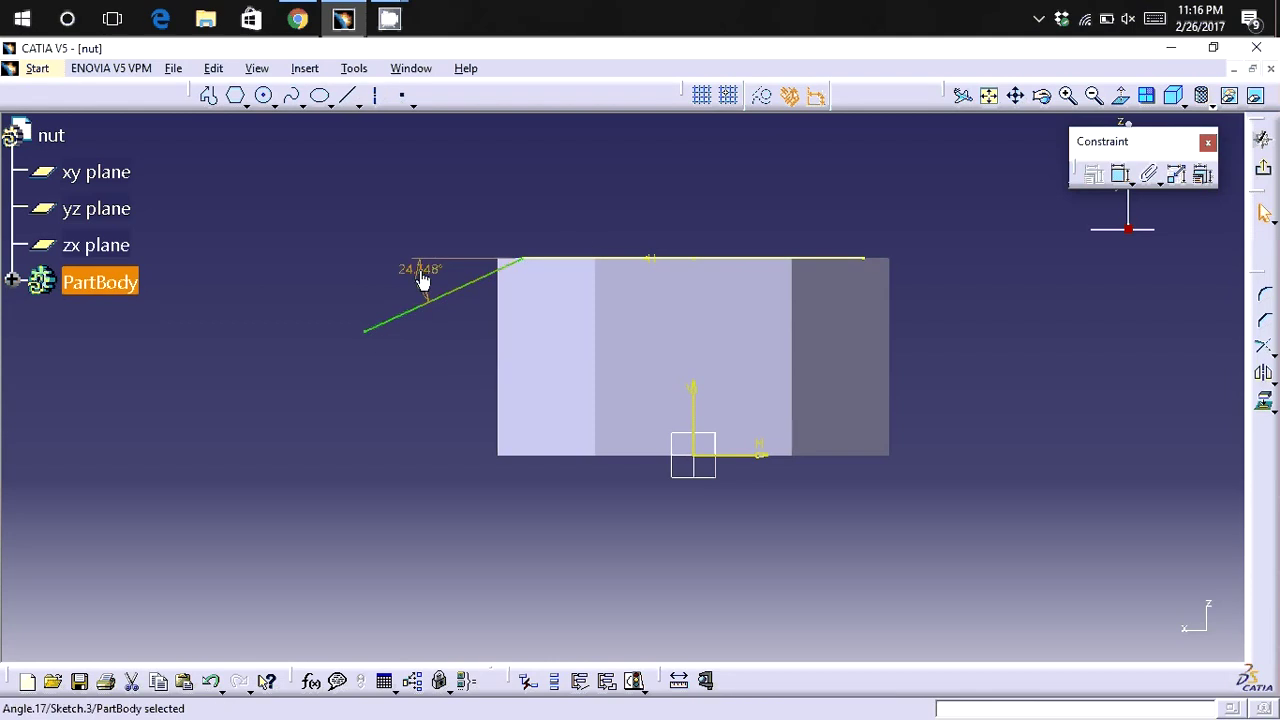
{"action": "double_click", "coordinate": [422, 278]}
{"action": "type", "text": "30"}
{"action": "key", "text": "Return"}
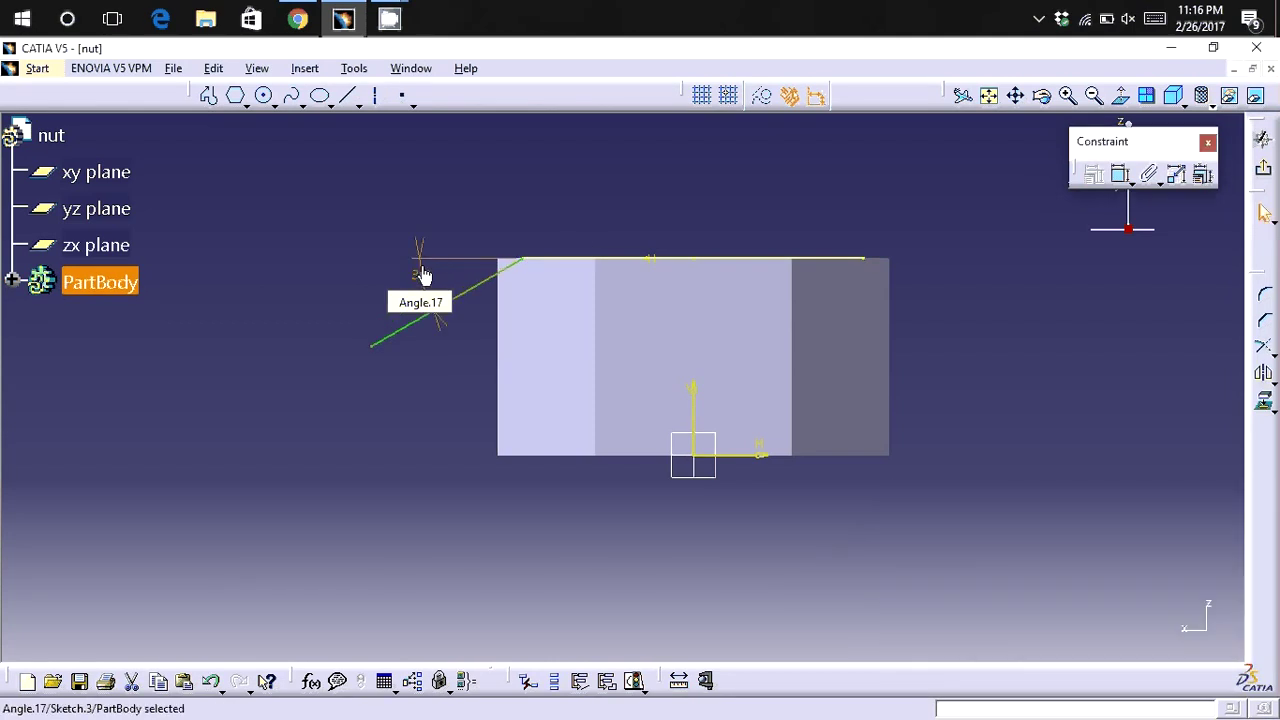
Convert the projected top edge into construction geometry.
{"action": "left_click", "coordinate": [526, 206]}
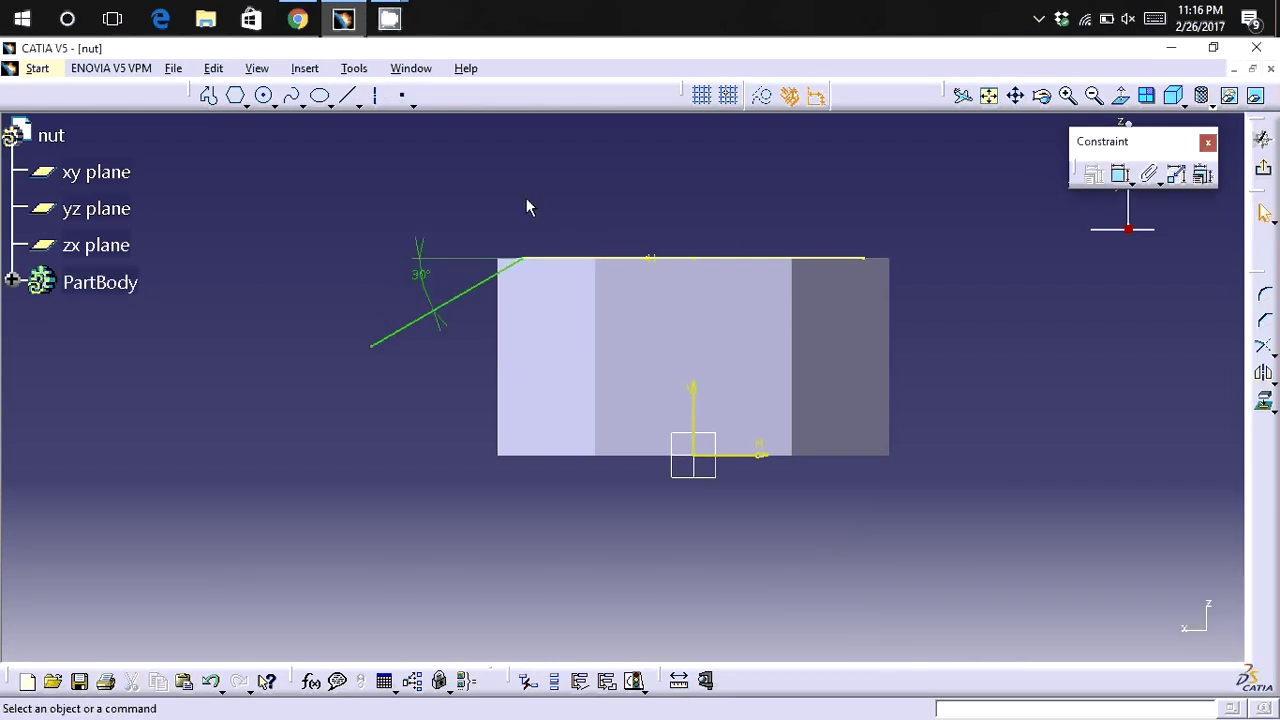
{"action": "left_click", "coordinate": [776, 260]}
{"action": "left_click", "coordinate": [763, 98]}
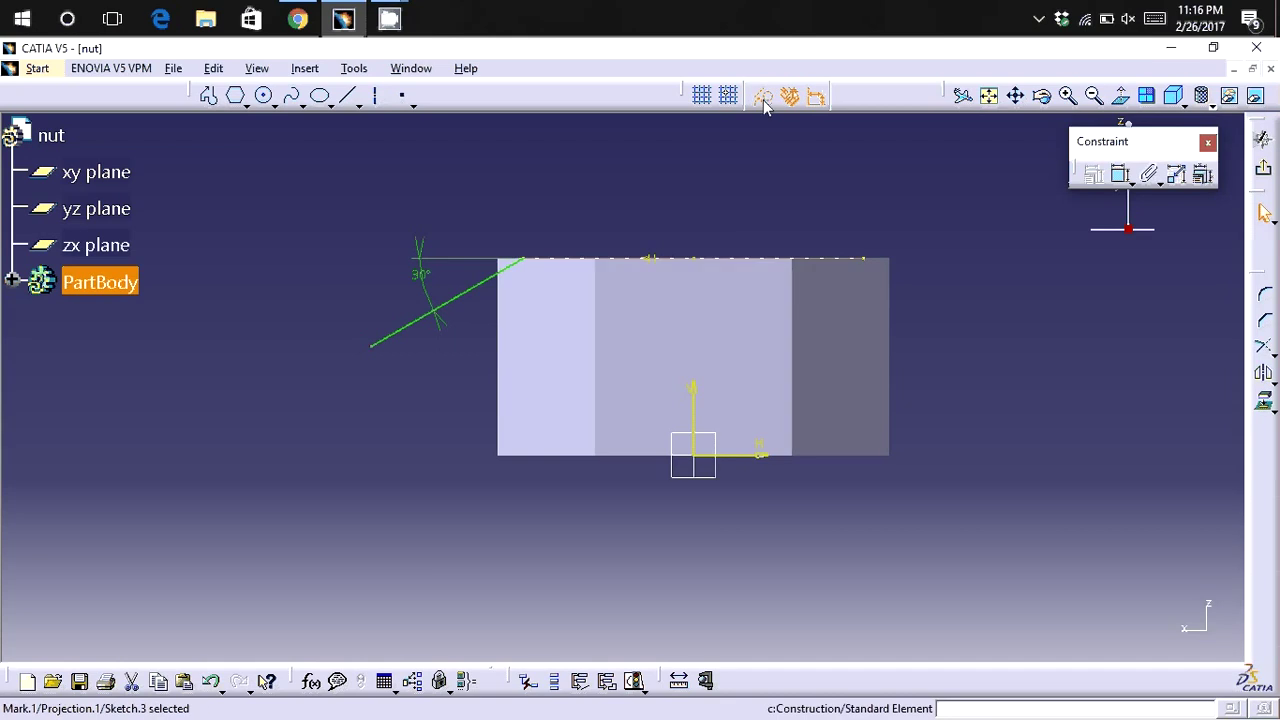
{"action": "left_click", "coordinate": [746, 166]}
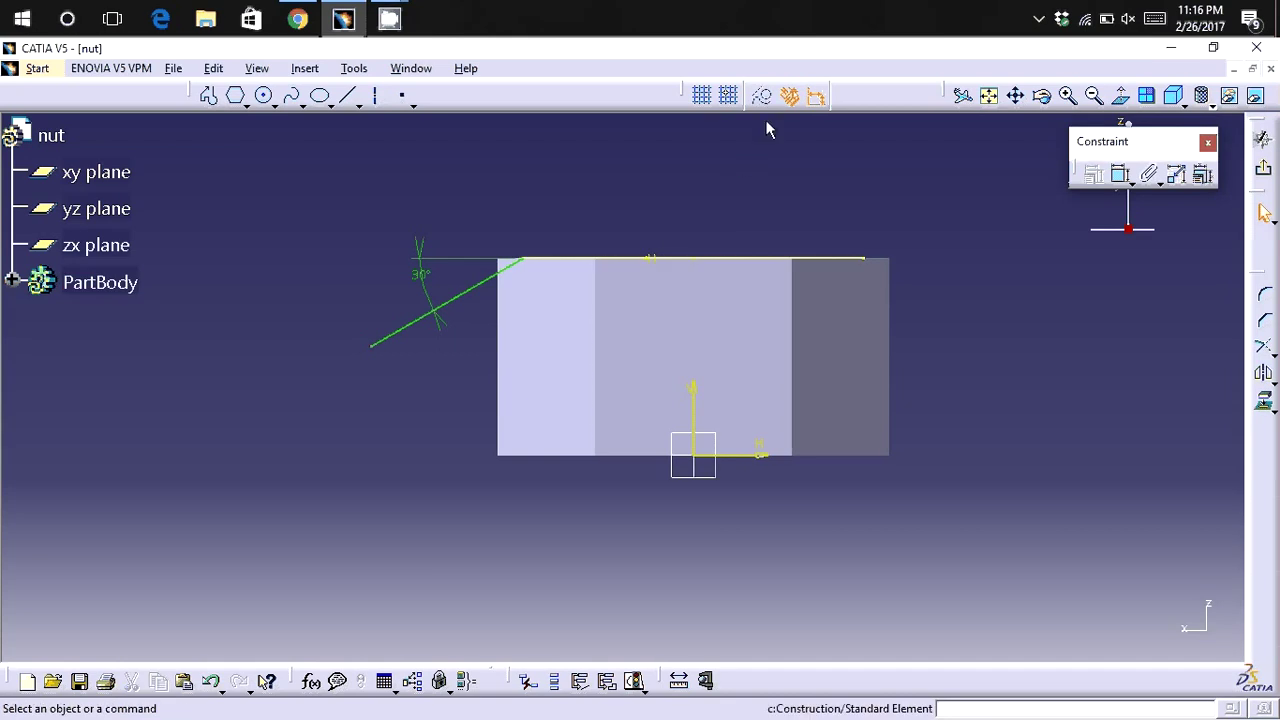
{"action": "left_click", "coordinate": [776, 260]}
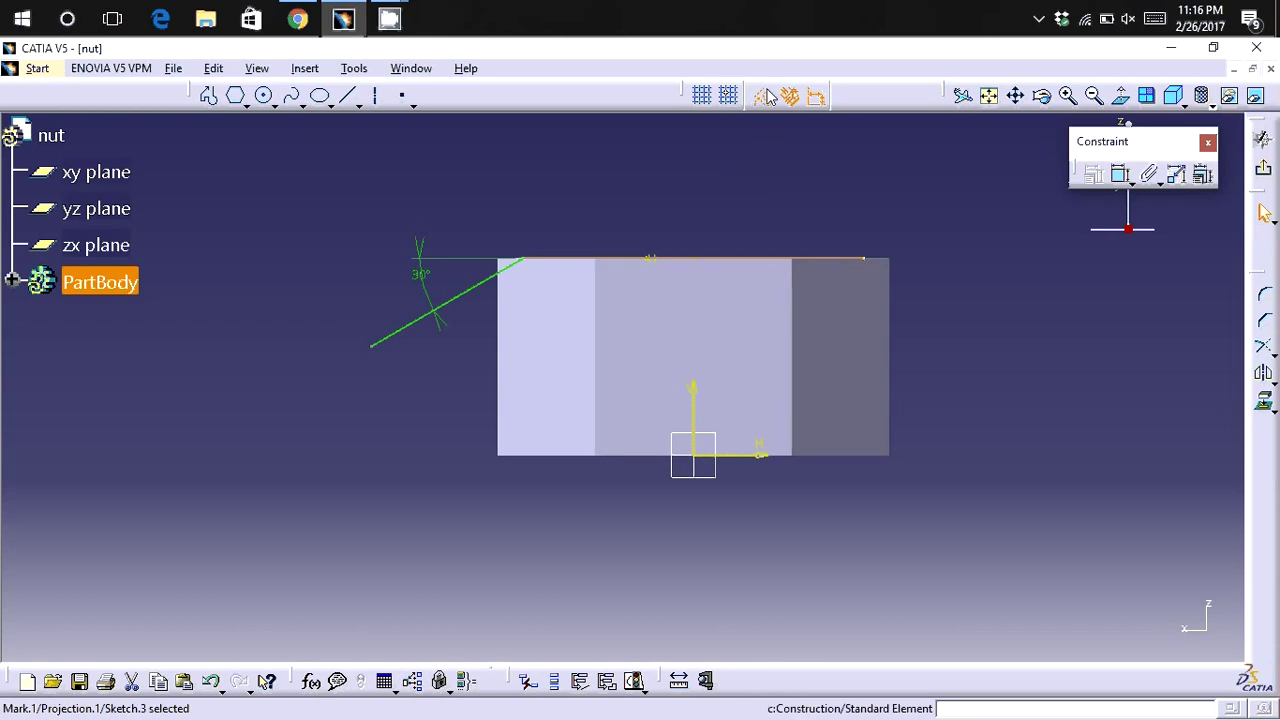
{"action": "left_click", "coordinate": [763, 97]}
{"action": "left_click", "coordinate": [751, 187]}
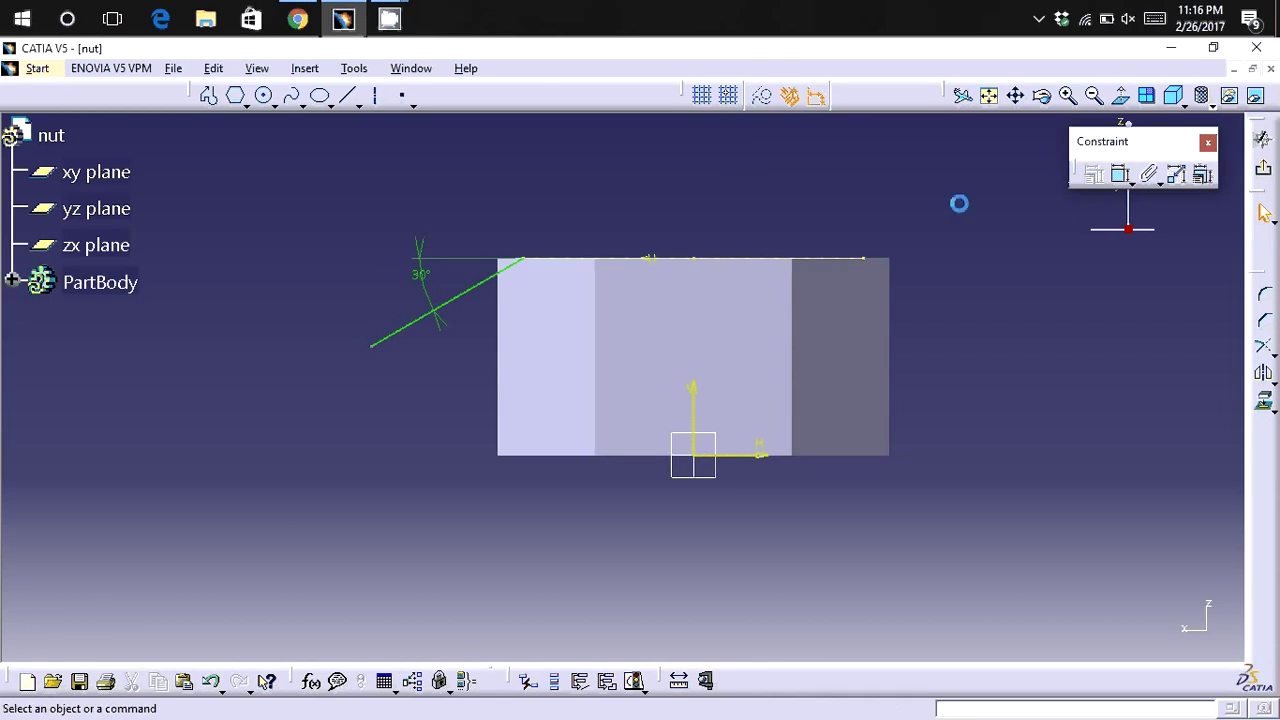
Groove Sketch.3 360° about the Z axis on the reversed side, chamfering the top edges.
{"action": "left_click", "coordinate": [1265, 175]}
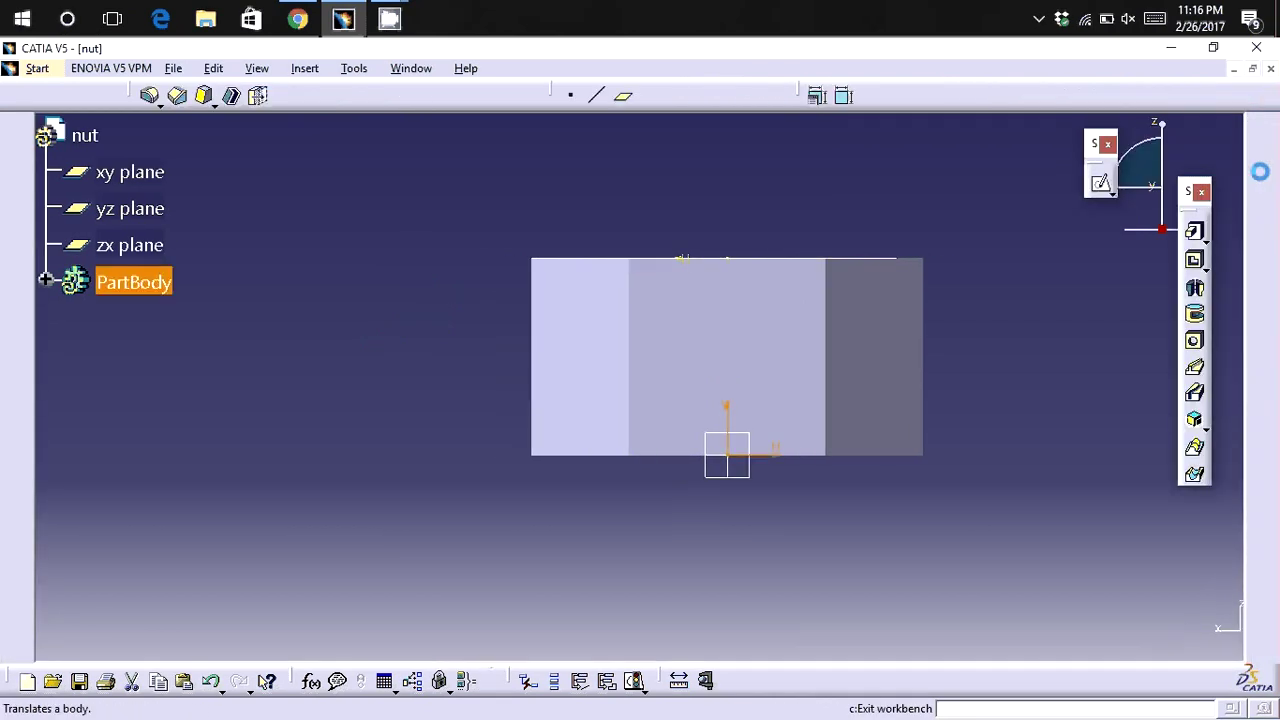
{"action": "left_click", "coordinate": [1196, 315]}
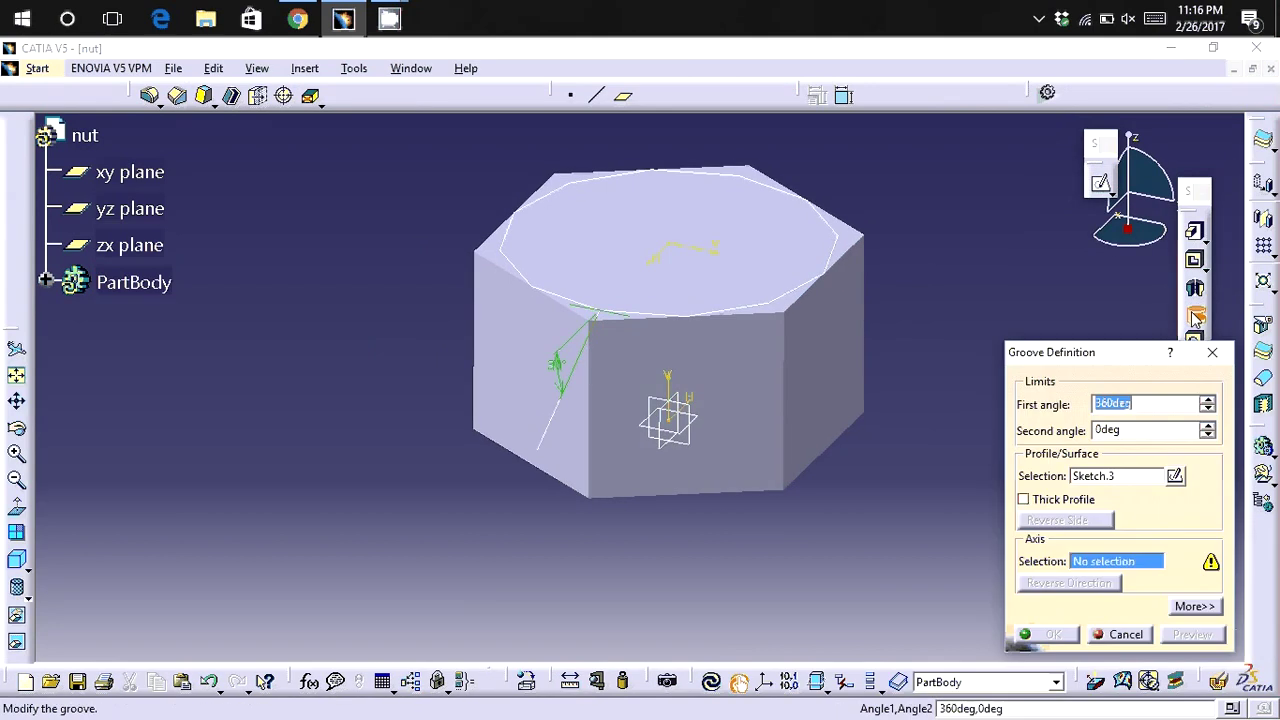
{"action": "right_click", "coordinate": [1107, 569]}
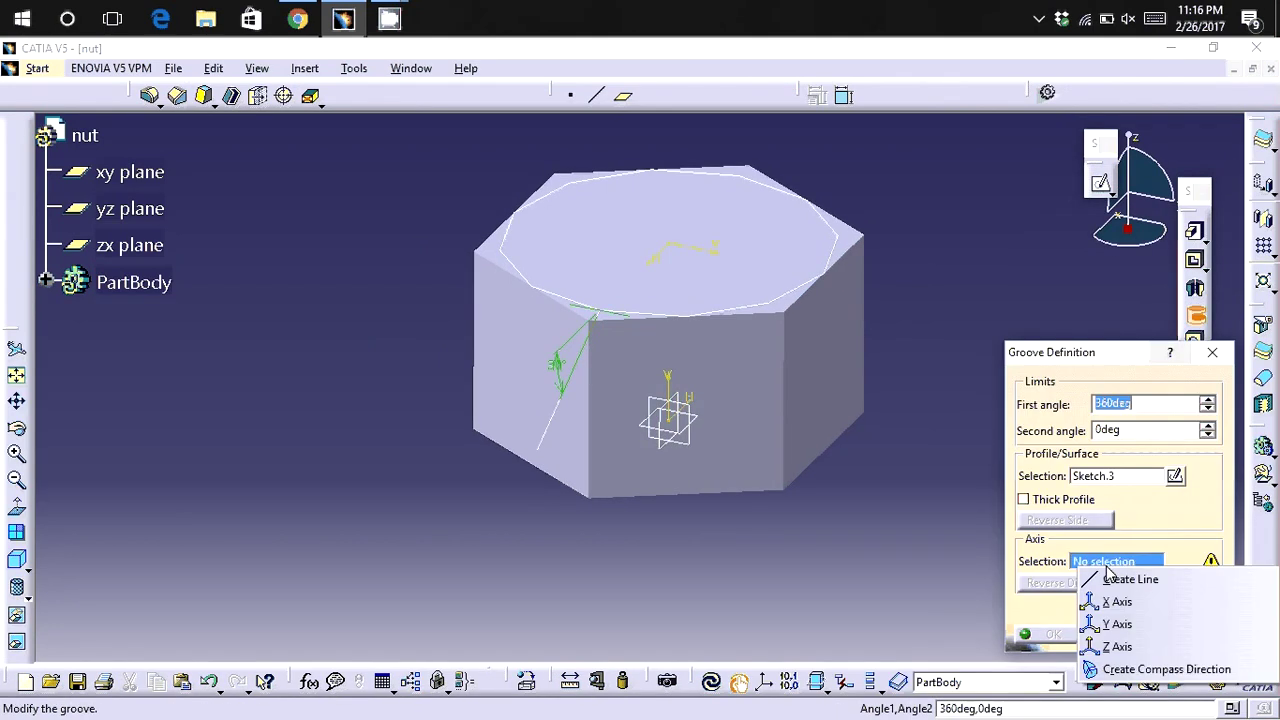
{"action": "left_click", "coordinate": [1115, 646]}
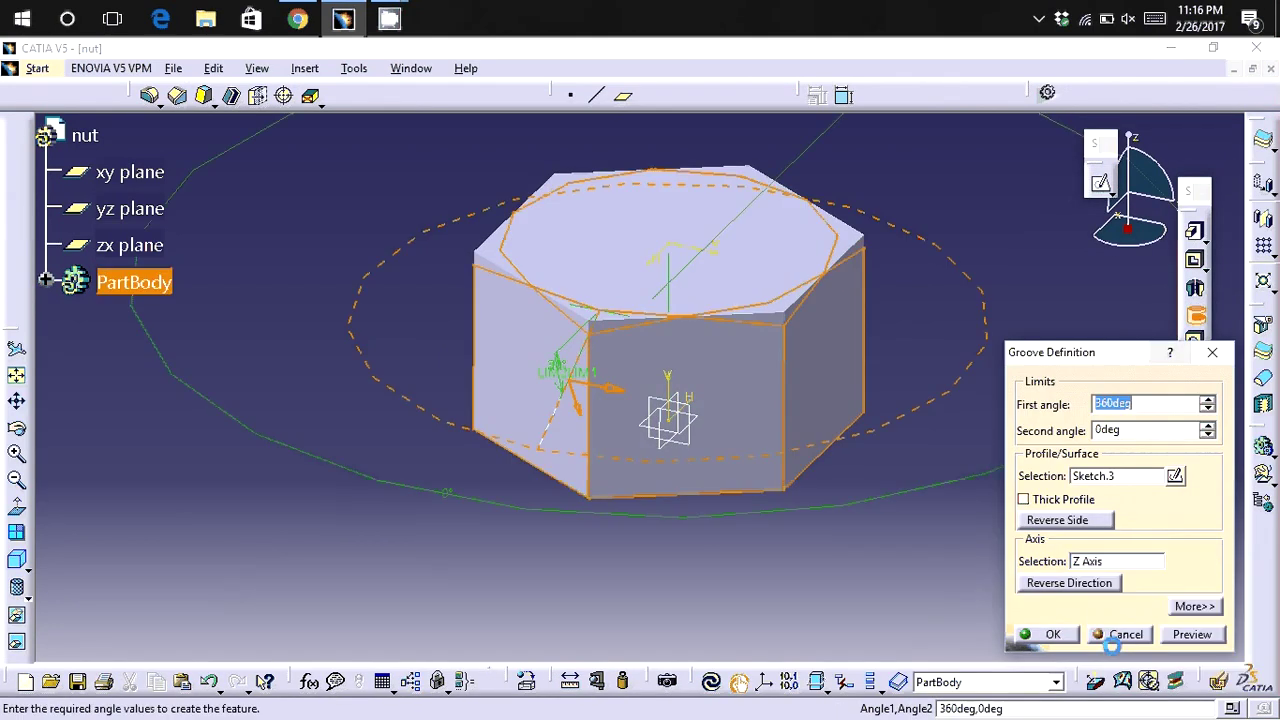
{"action": "left_click", "coordinate": [1070, 519]}
{"action": "left_click", "coordinate": [1047, 634]}
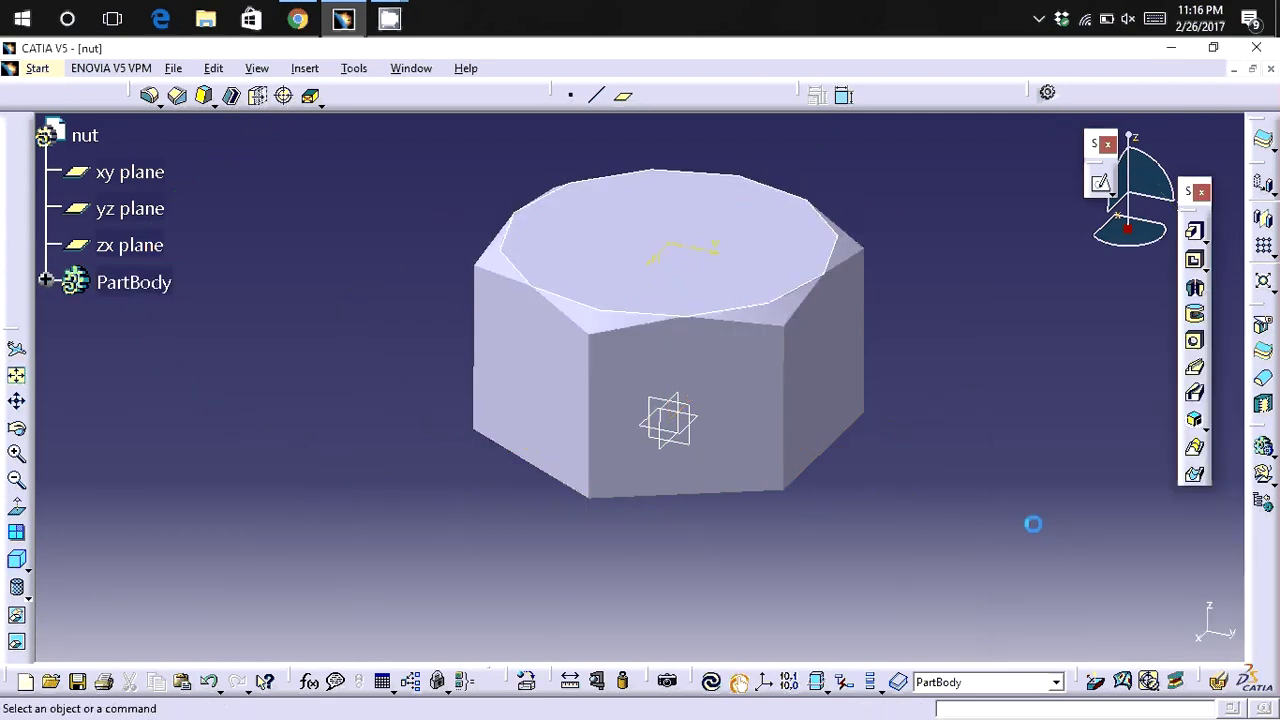
Hide the circle sketch and rotate the view toward the nut's end face.
{"action": "right_click", "coordinate": [758, 313]}
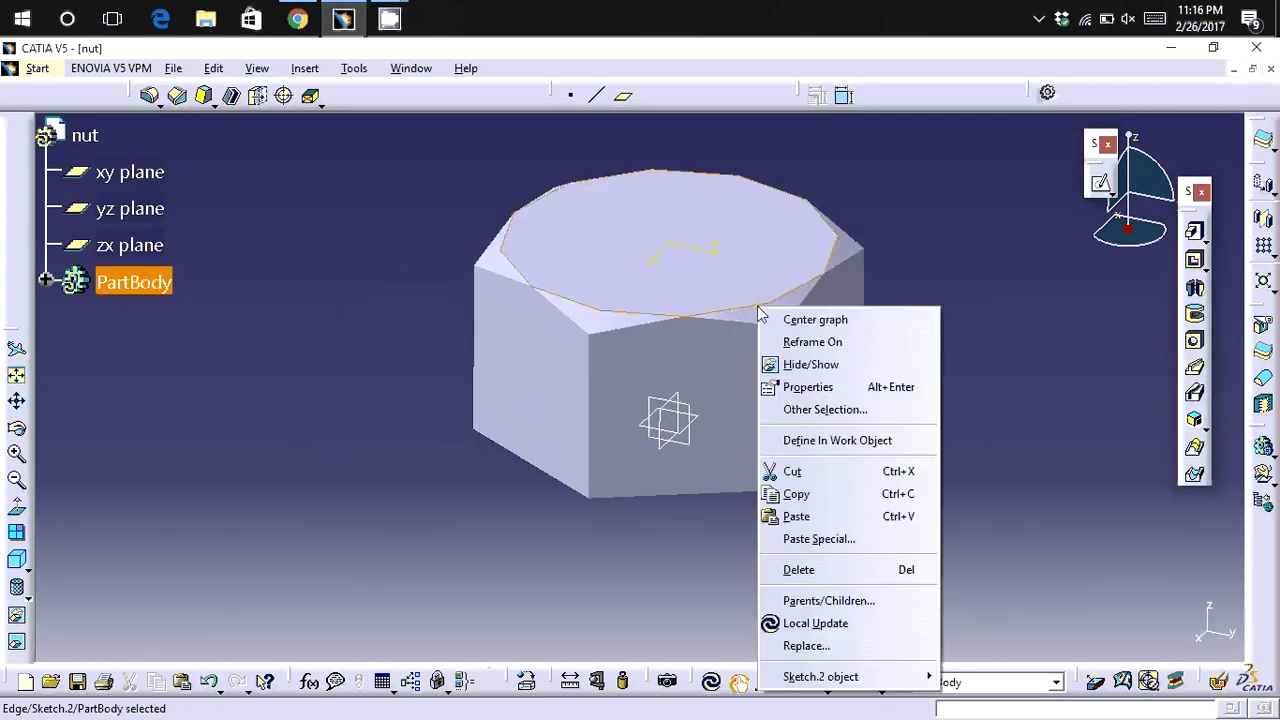
{"action": "left_click", "coordinate": [969, 323]}
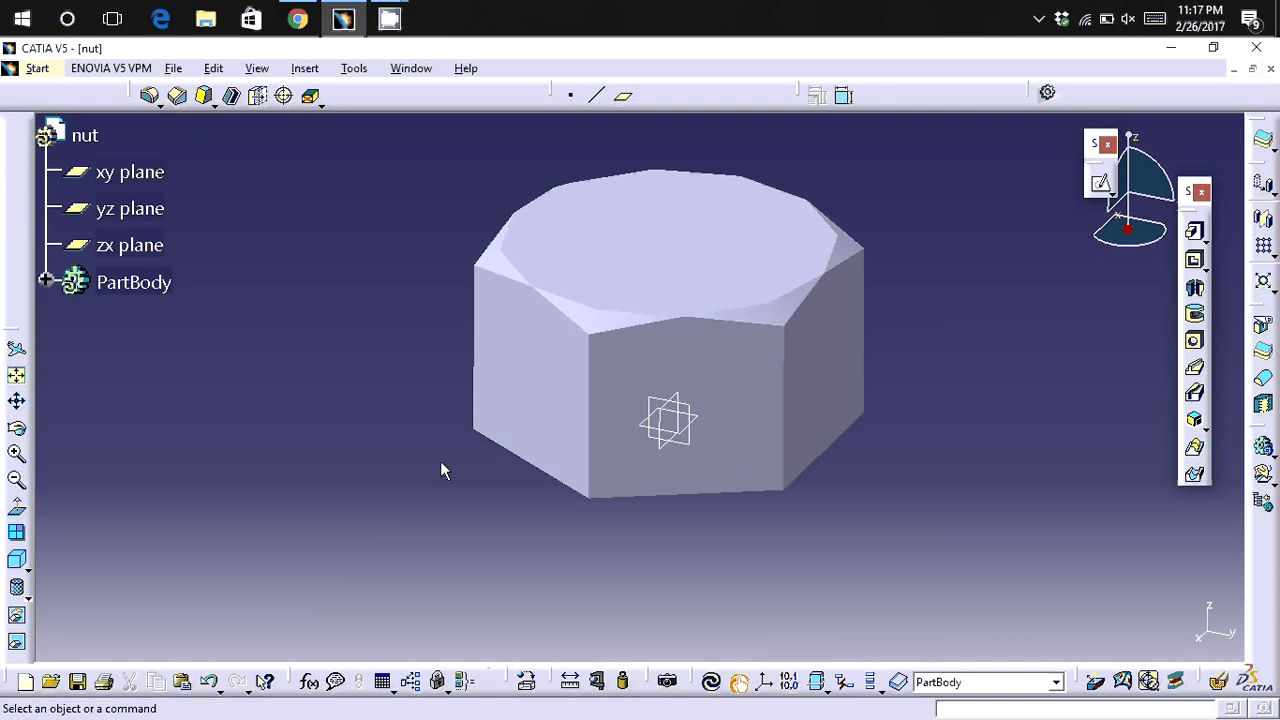
{"action": "mouse_move", "coordinate": [440, 461]}
{"action": "middle_mouse_down"}
{"action": "mouse_move", "coordinate": [472, 401]}
{"action": "mouse_move", "coordinate": [687, 234]}
{"action": "middle_mouse_up"}
On the opposite hexagonal end face, sketch an origin-centred circle tangent to the hexagon edges.
{"action": "left_click", "coordinate": [571, 349]}
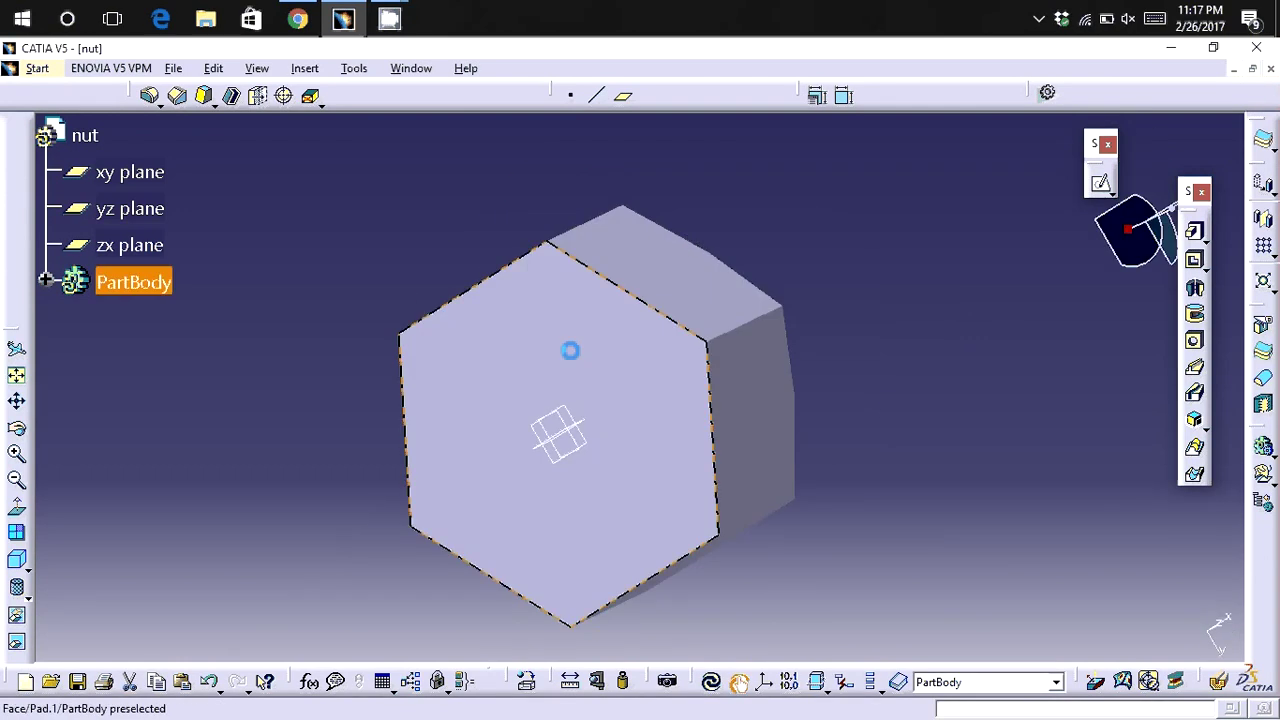
{"action": "left_click", "coordinate": [1104, 188]}
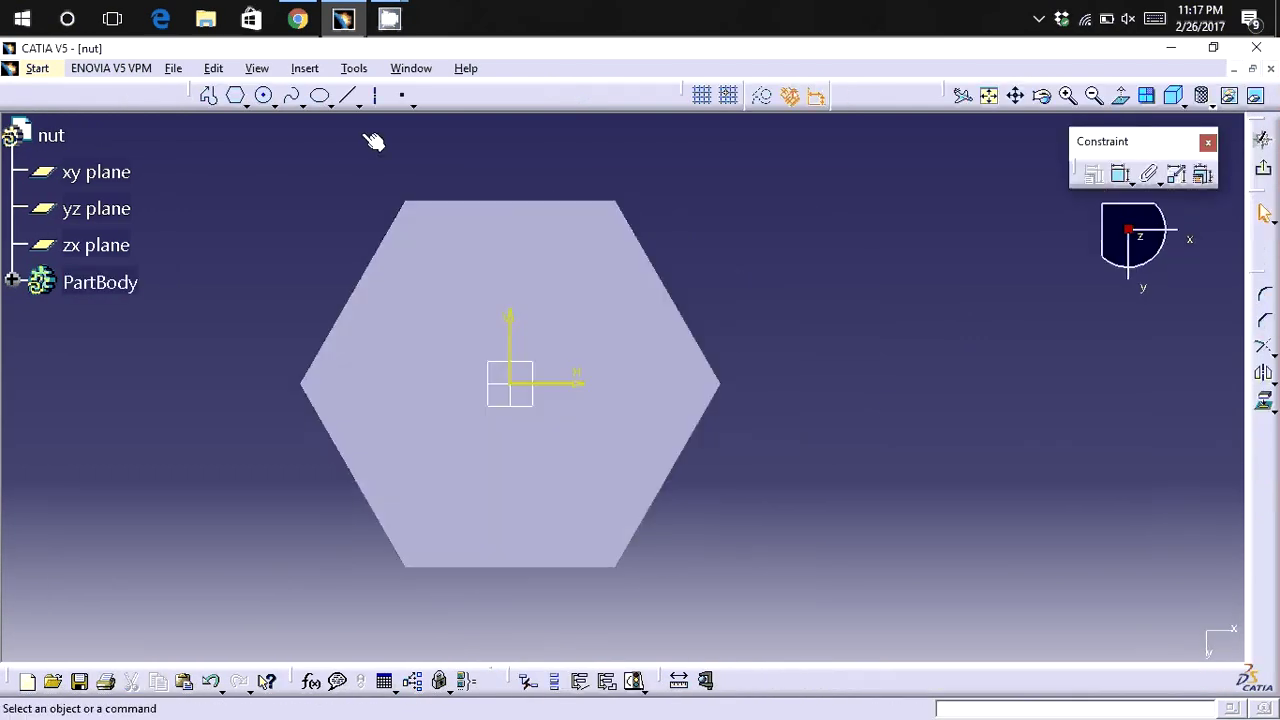
{"action": "left_click", "coordinate": [263, 95]}
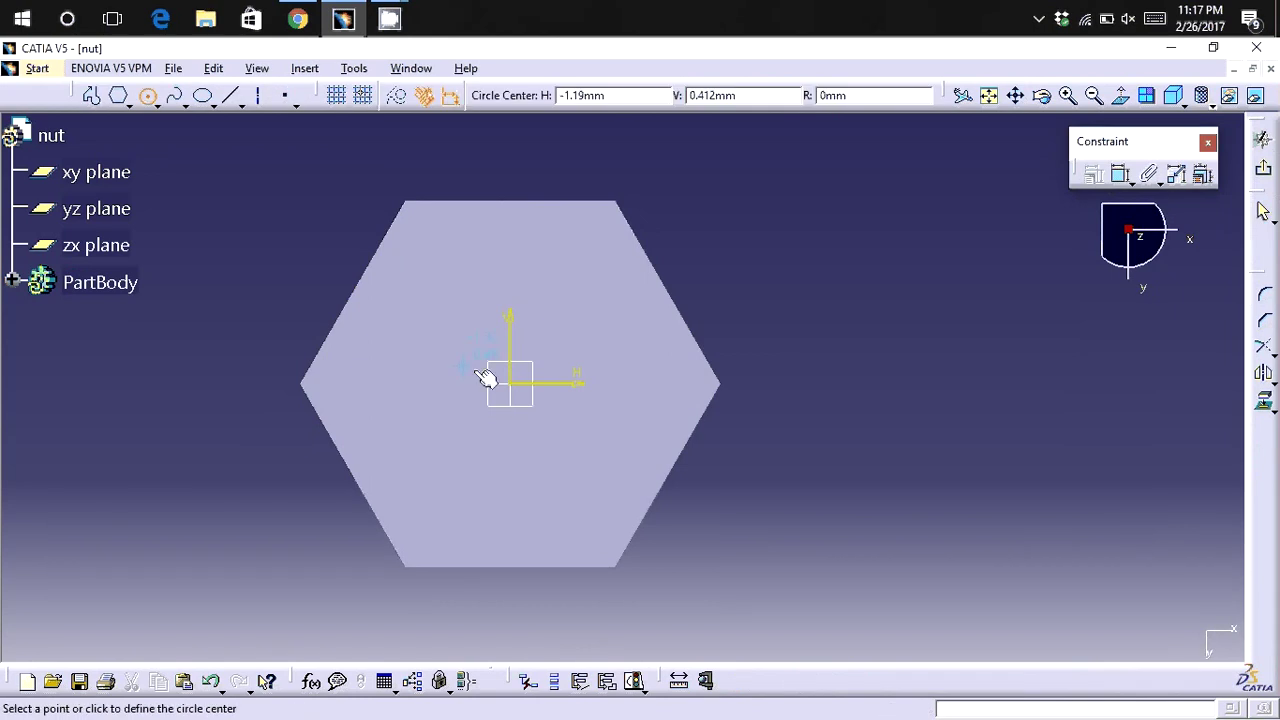
{"action": "left_click", "coordinate": [510, 383]}
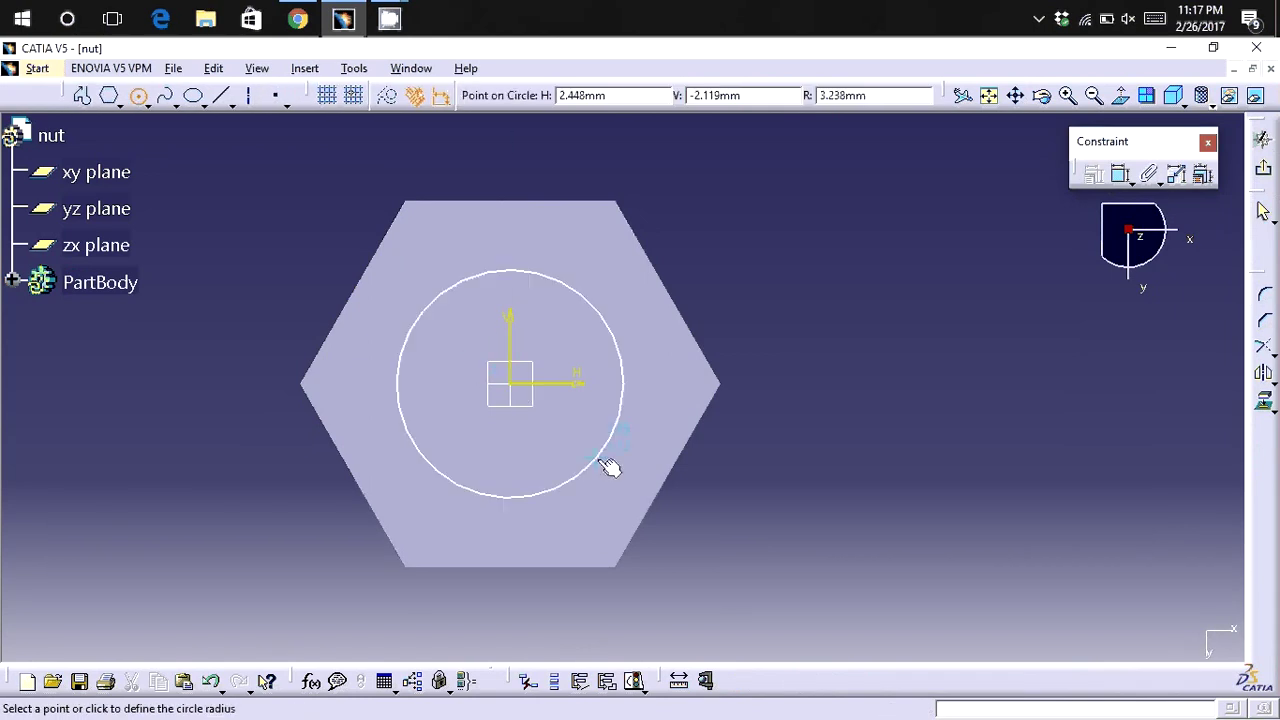
{"action": "left_click", "coordinate": [604, 462]}
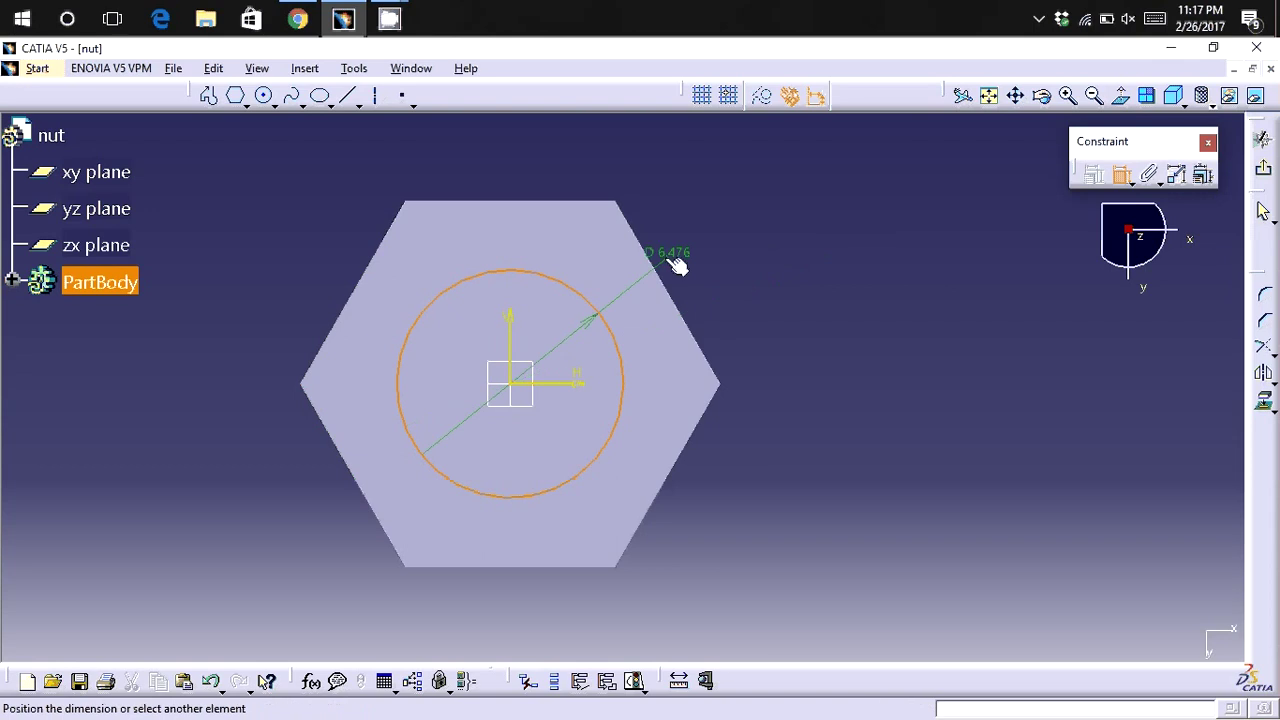
{"action": "left_click", "coordinate": [660, 268]}
{"action": "right_click", "coordinate": [783, 244]}
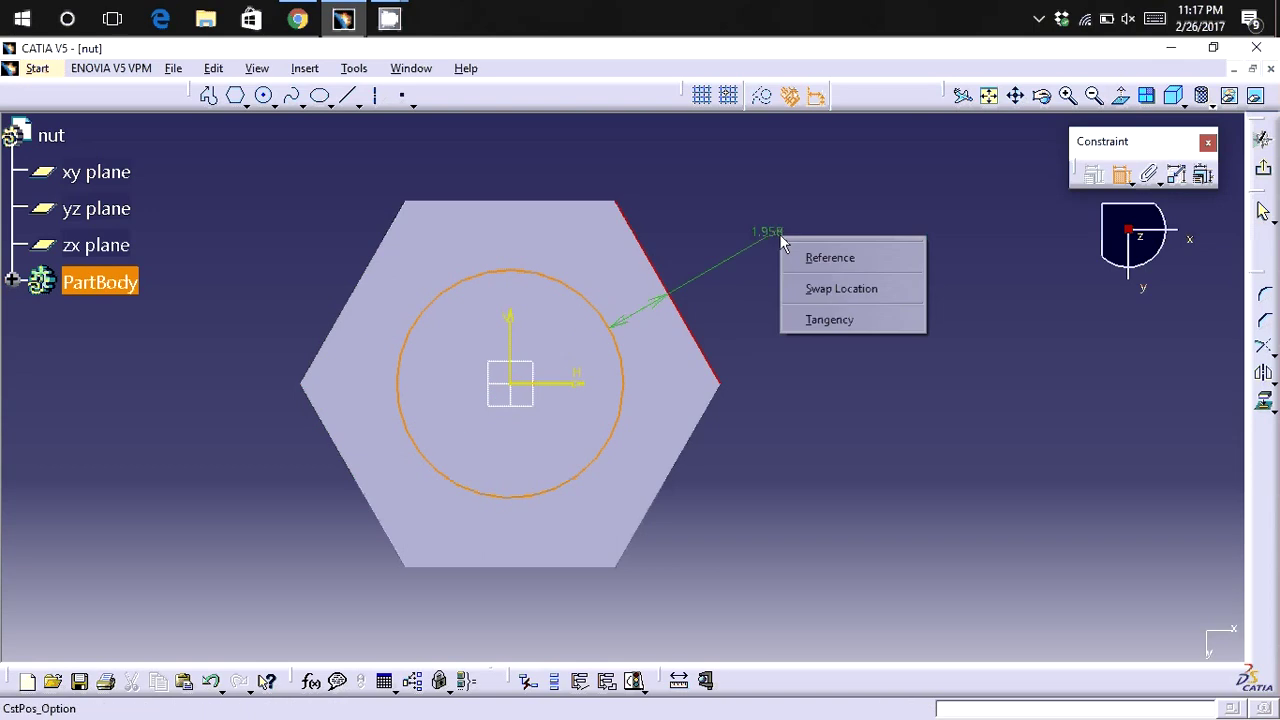
{"action": "left_click", "coordinate": [829, 319]}
{"action": "left_click", "coordinate": [1263, 140]}
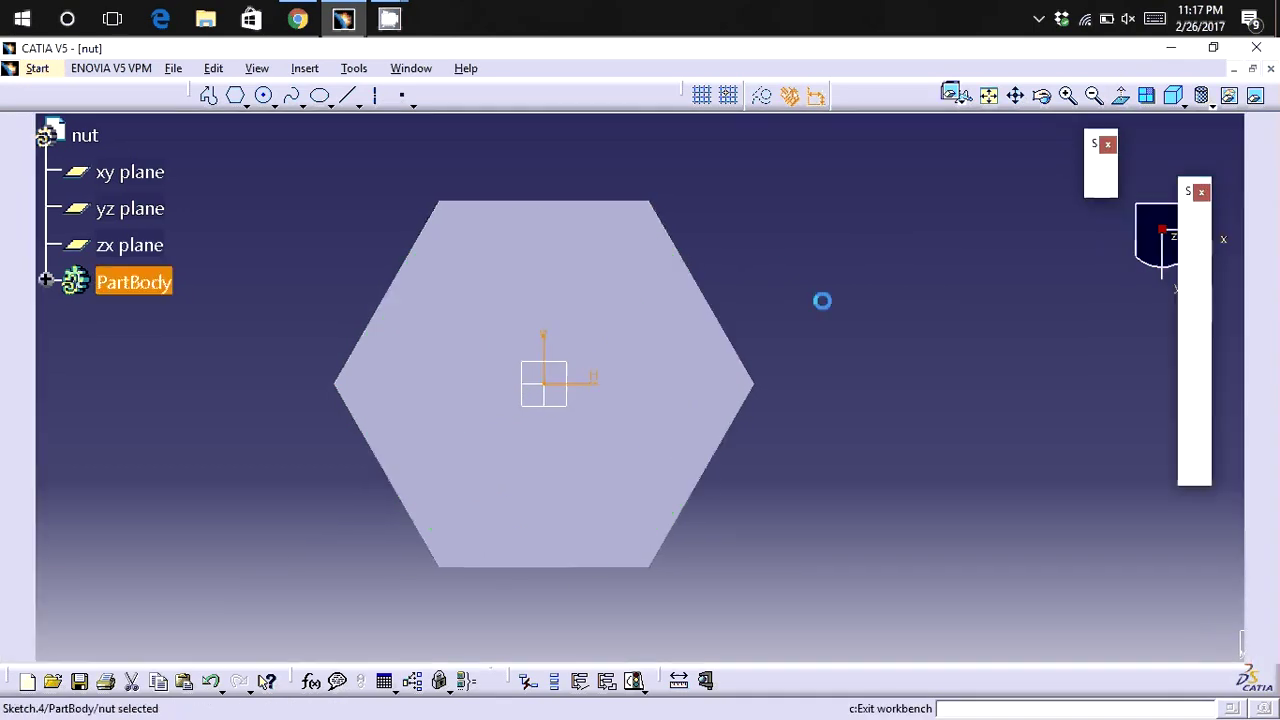
{"action": "left_click", "coordinate": [166, 248]}
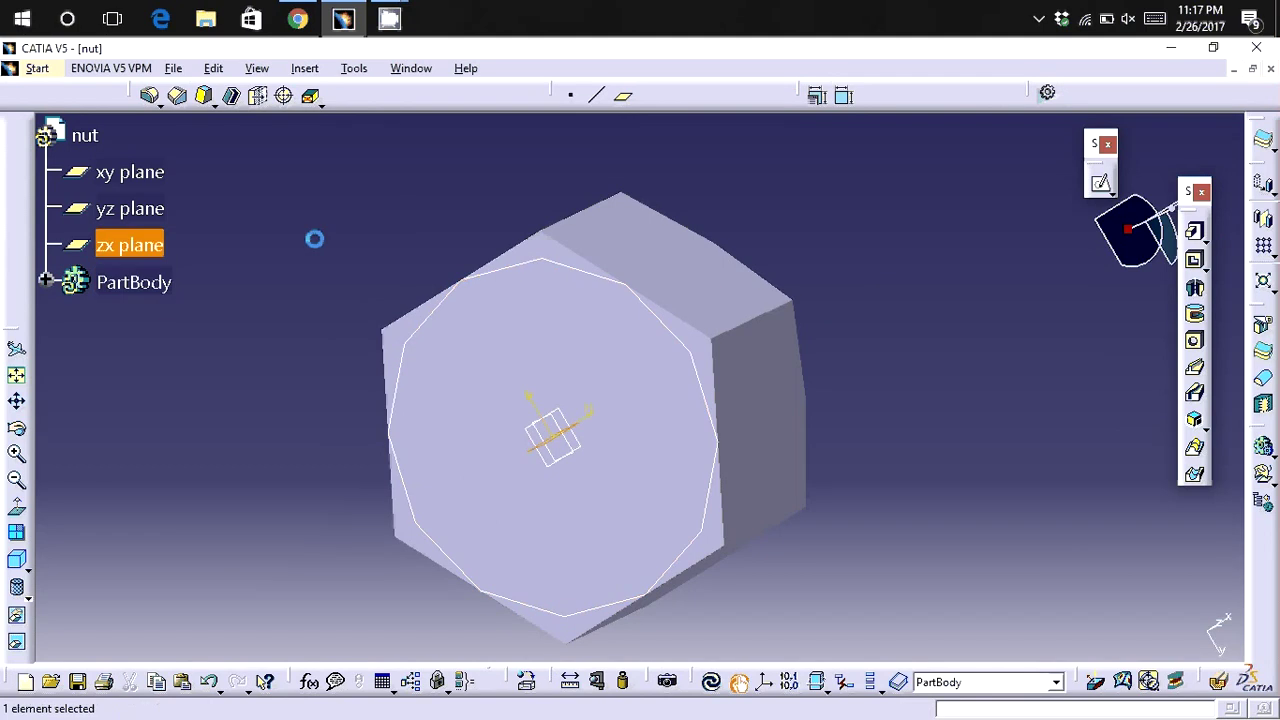
Start a sketch on the zx plane and project the nut's bottom edge into it.
{"action": "left_click", "coordinate": [1103, 186]}
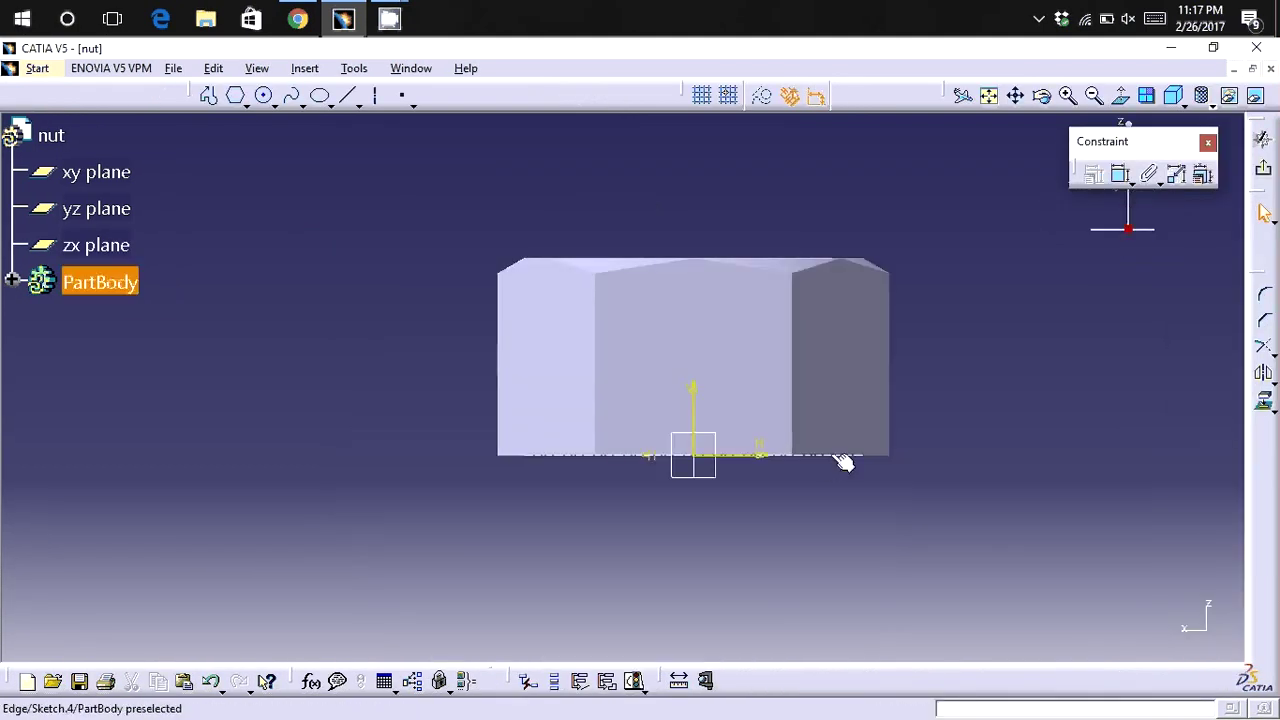
{"action": "left_click", "coordinate": [843, 461]}
{"action": "left_click", "coordinate": [1263, 405]}
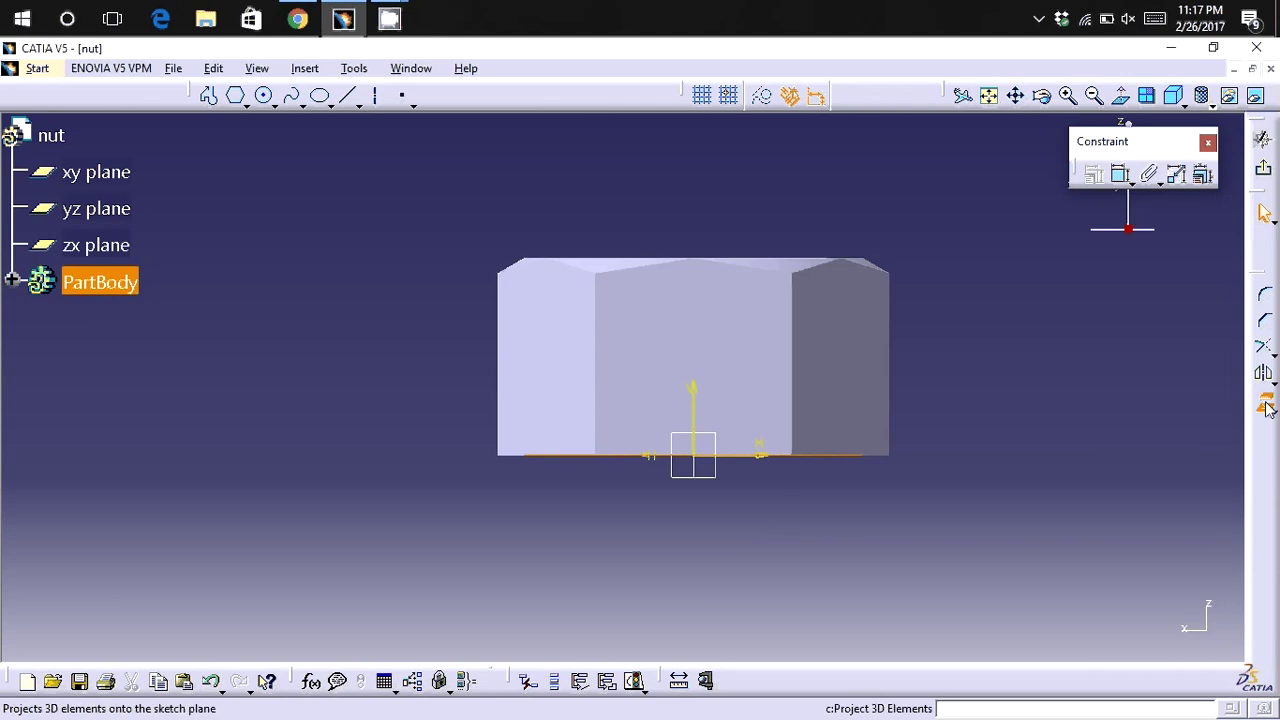
Draw a line rising right from the edge's right end, constrained at 30°.
{"action": "left_click", "coordinate": [351, 97]}
{"action": "left_click", "coordinate": [866, 457]}
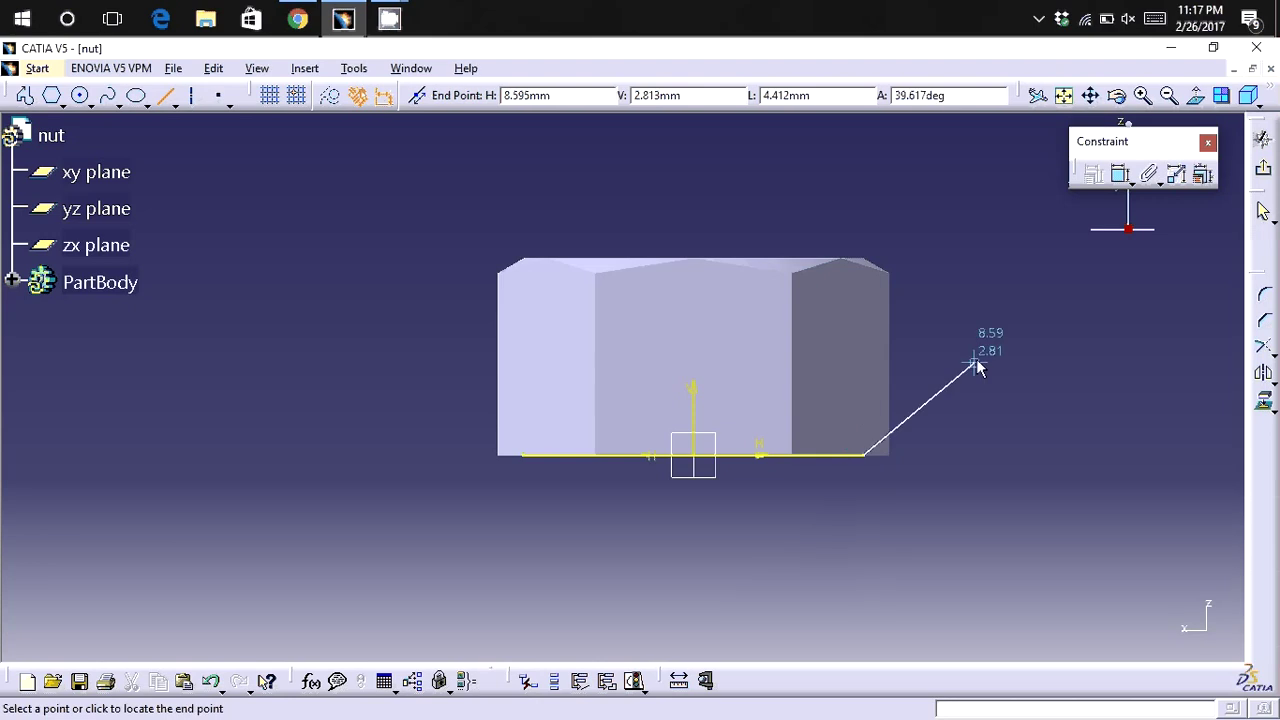
{"action": "left_click", "coordinate": [976, 358]}
{"action": "left_click", "coordinate": [1119, 174]}
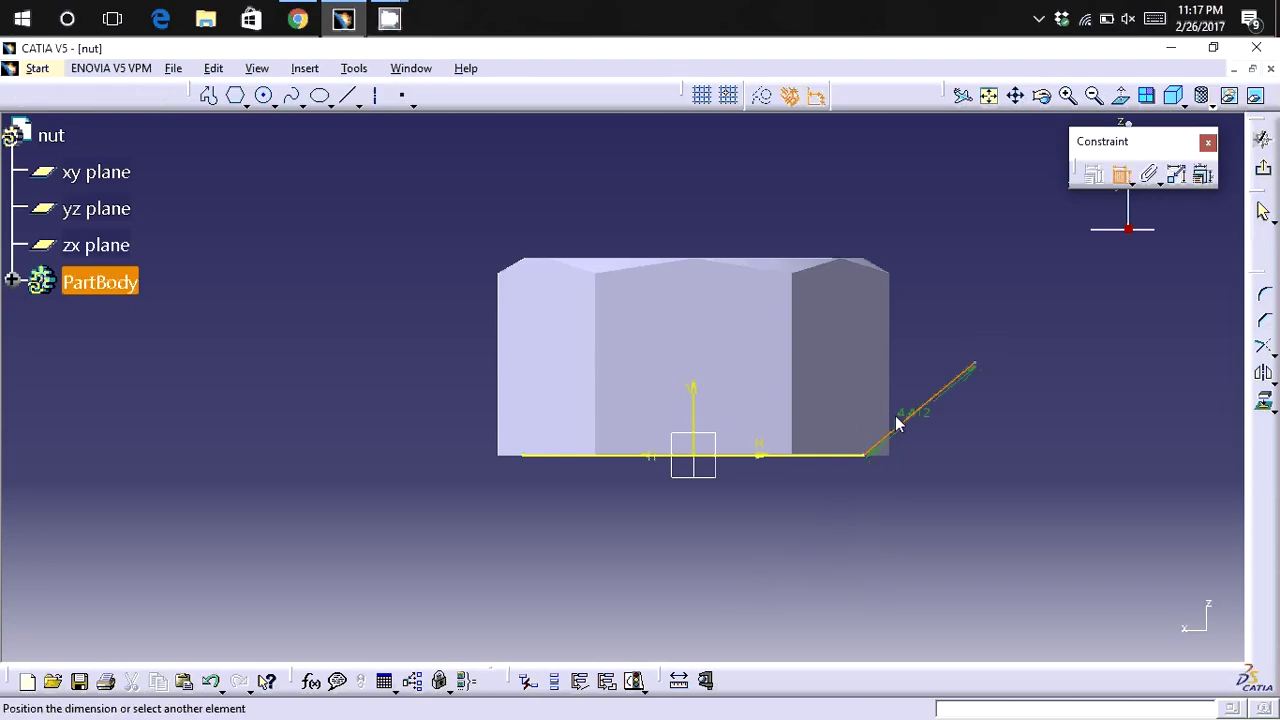
{"action": "left_click", "coordinate": [836, 457]}
{"action": "left_click", "coordinate": [988, 436]}
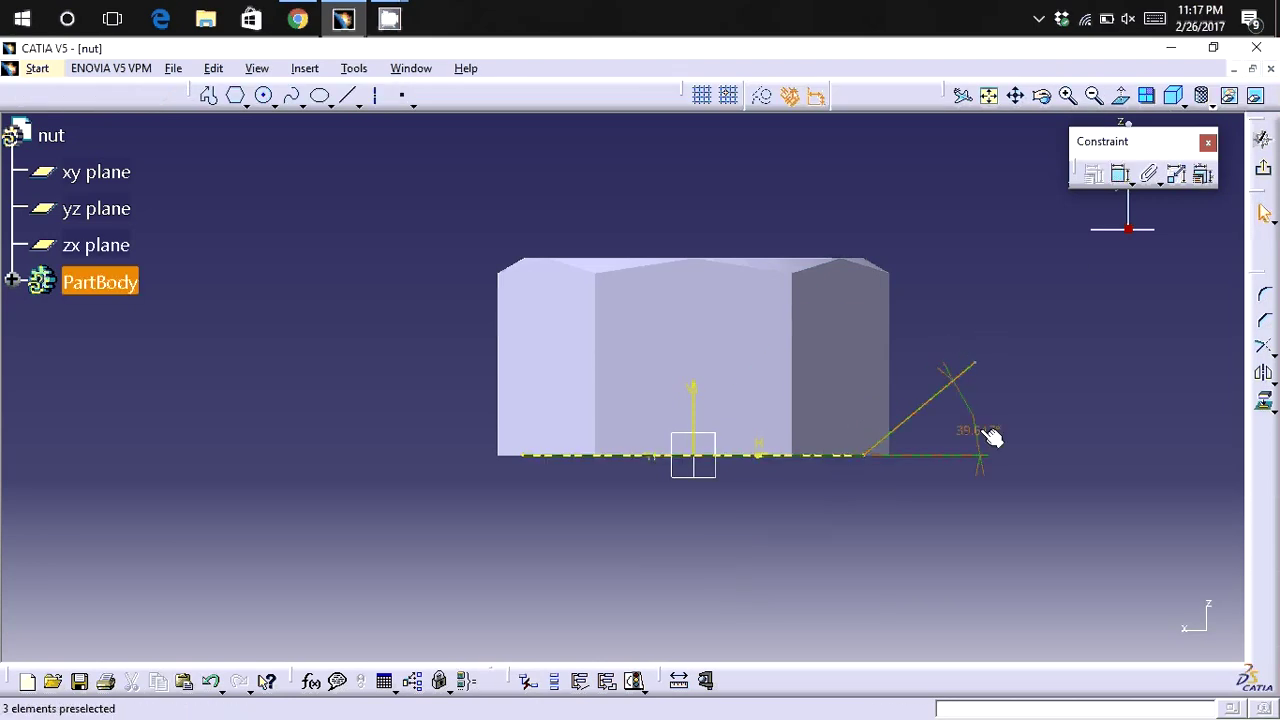
{"action": "double_click", "coordinate": [988, 431]}
{"action": "type", "text": "30deg"}
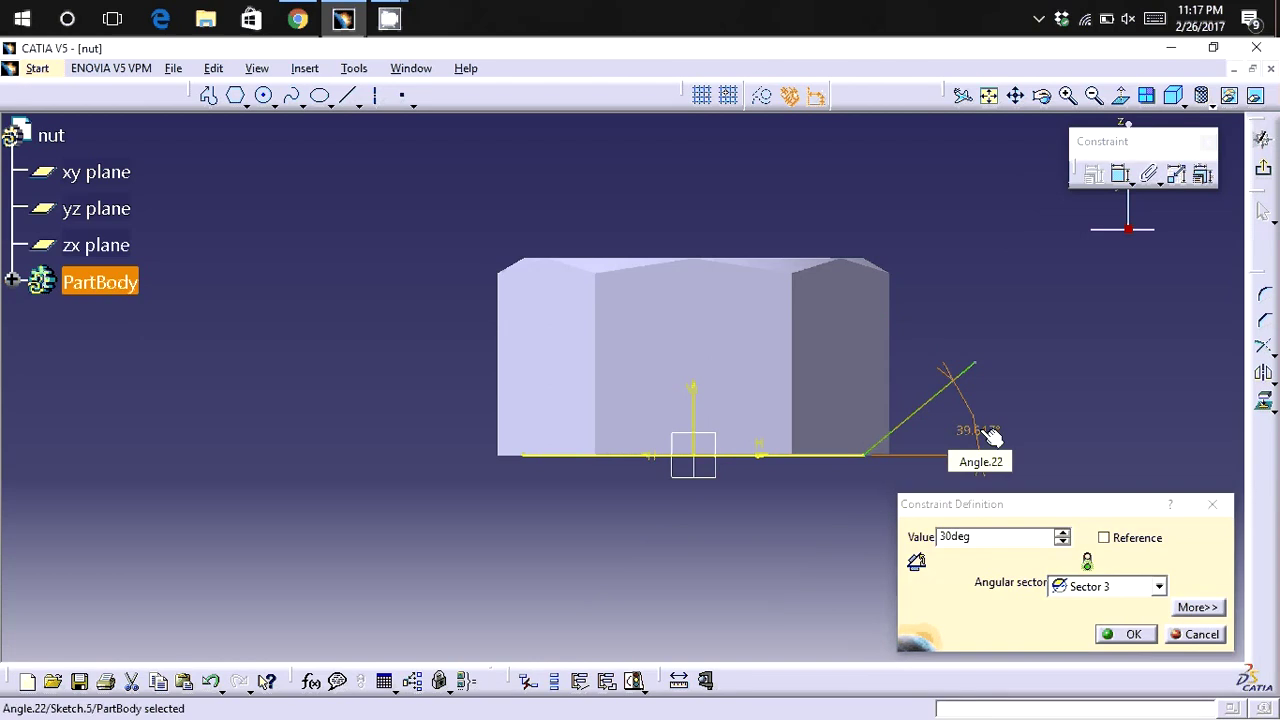
{"action": "key", "text": "Return"}
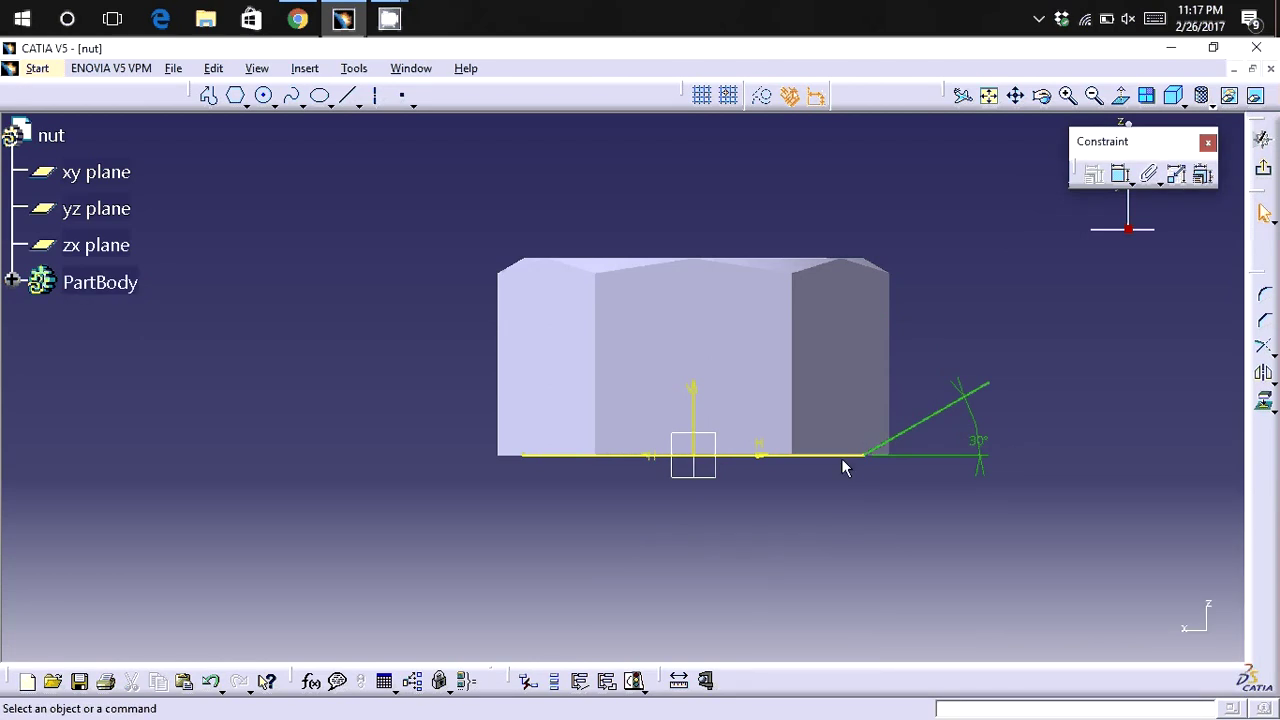
Make the projected bottom edge construction geometry and exit the sketch.
{"action": "left_click", "coordinate": [846, 458]}
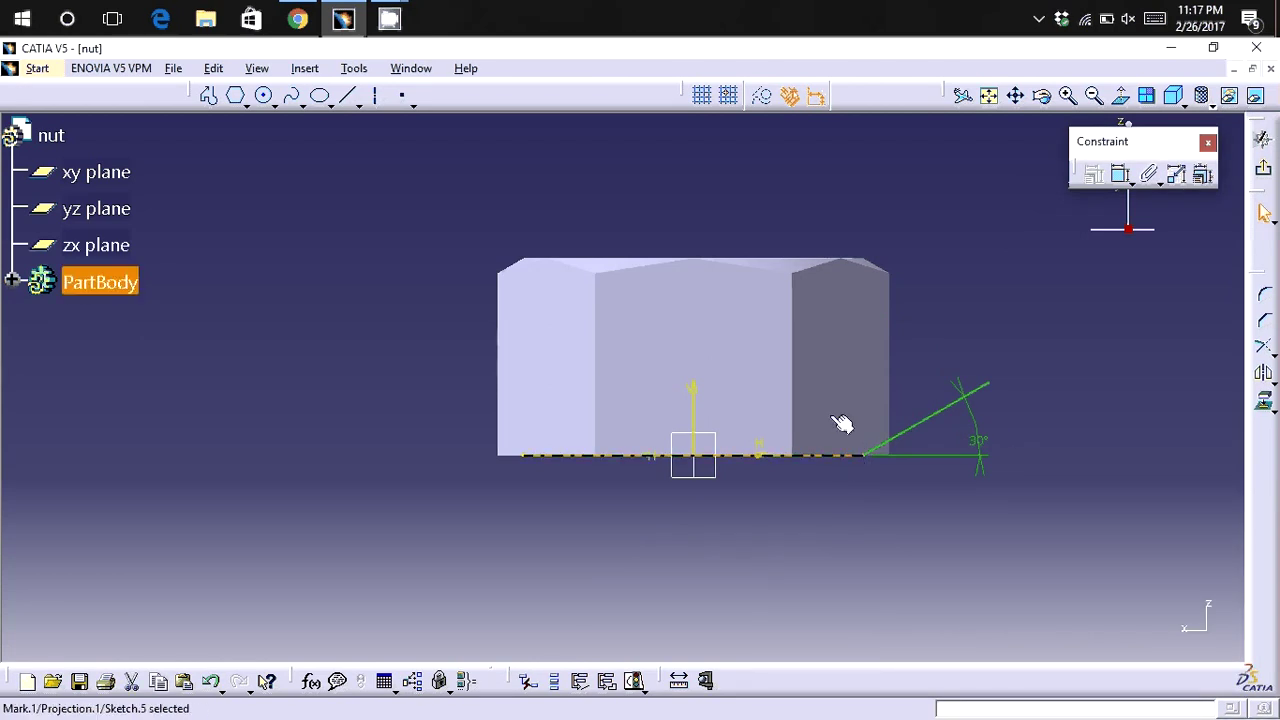
{"action": "left_click", "coordinate": [765, 98]}
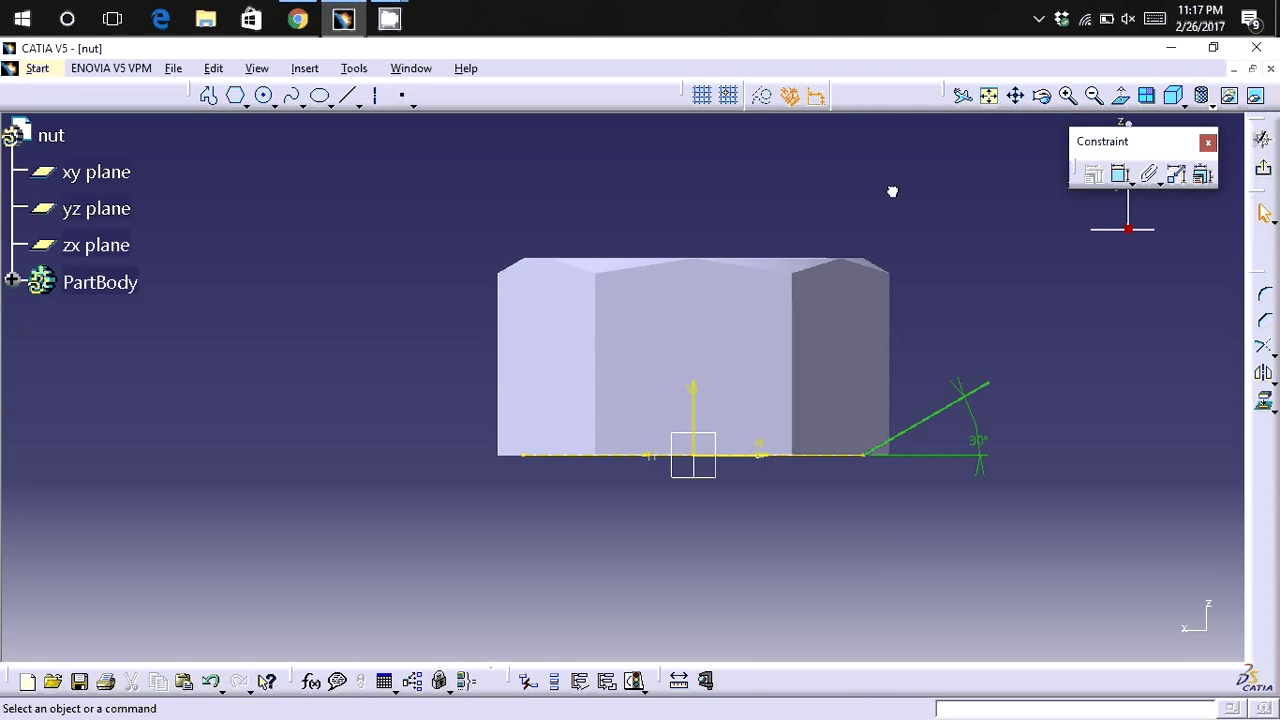
{"action": "left_click", "coordinate": [1266, 176]}
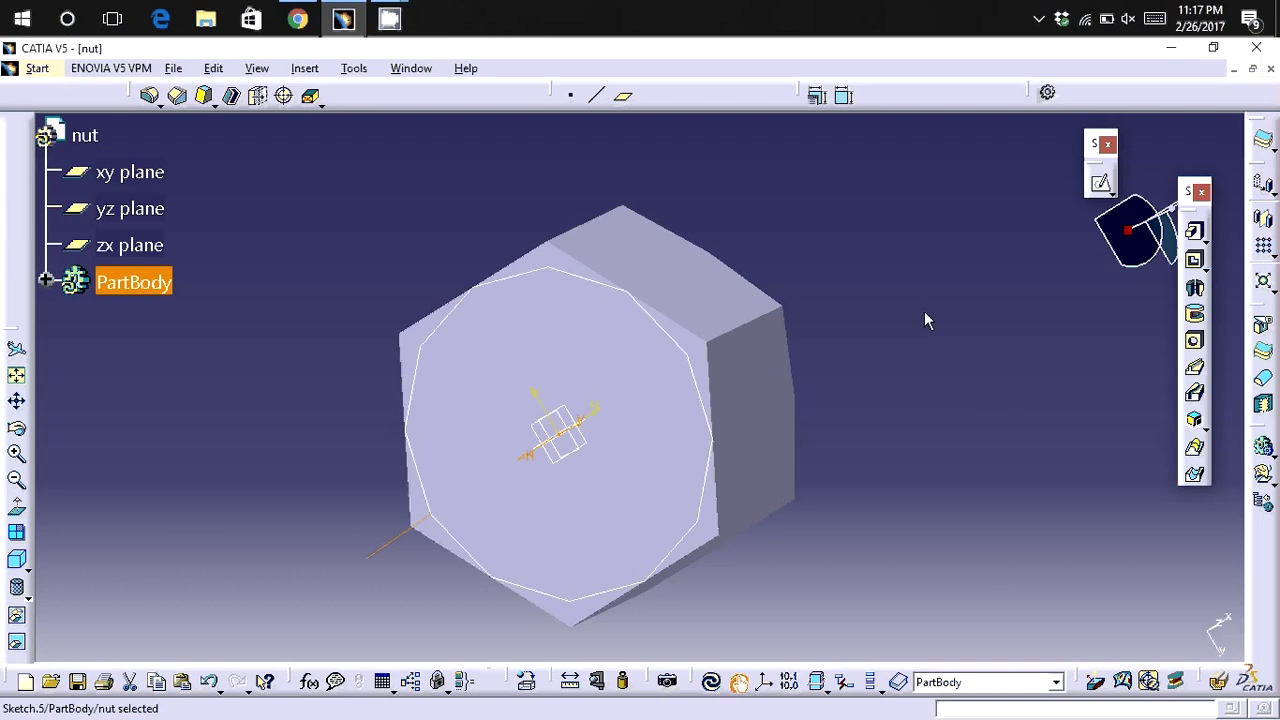
Groove Sketch.5 360° about the Z axis on the reversed side to chamfer the other end.
{"action": "left_click", "coordinate": [1197, 316]}
{"action": "right_click", "coordinate": [1100, 561]}
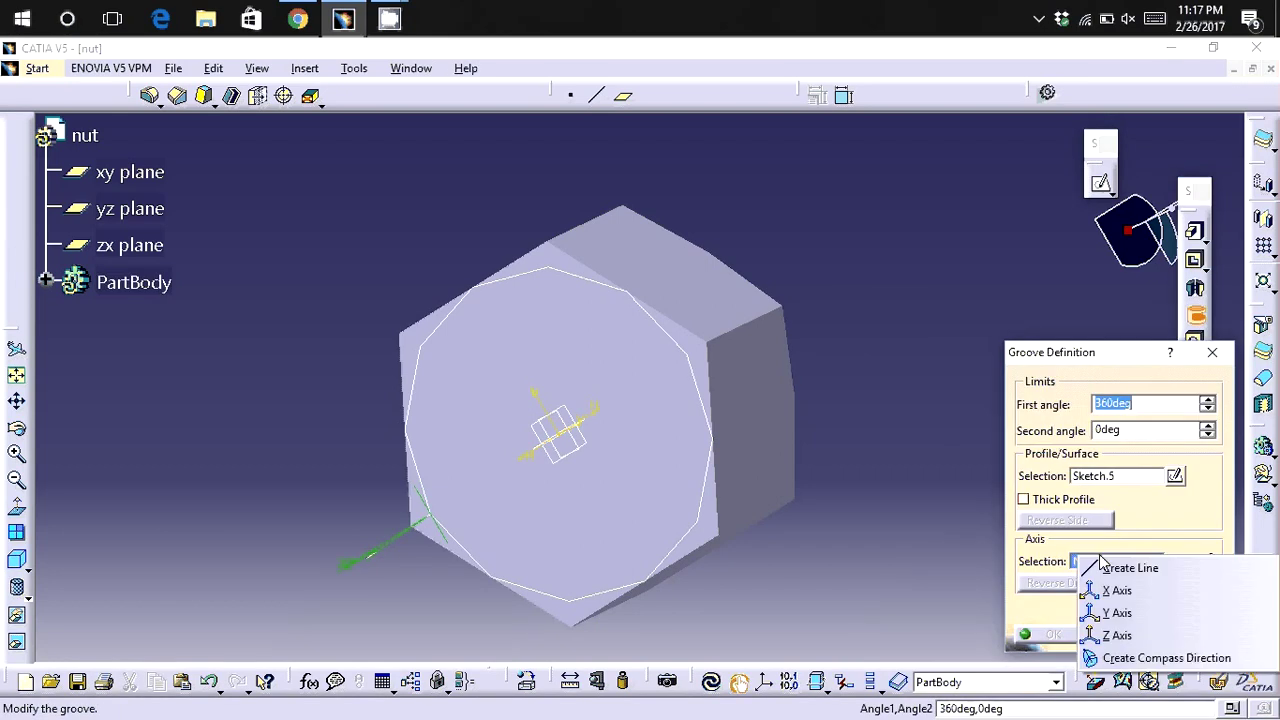
{"action": "left_click", "coordinate": [1115, 635]}
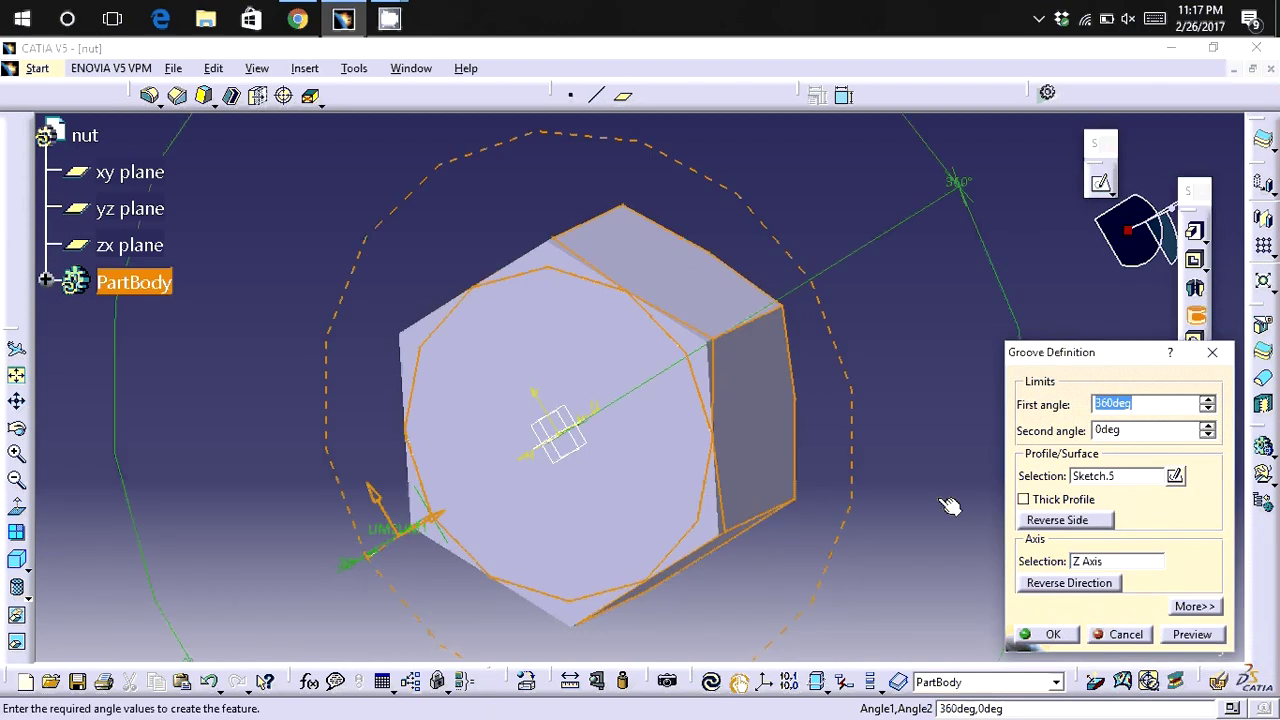
{"action": "left_click", "coordinate": [1060, 520]}
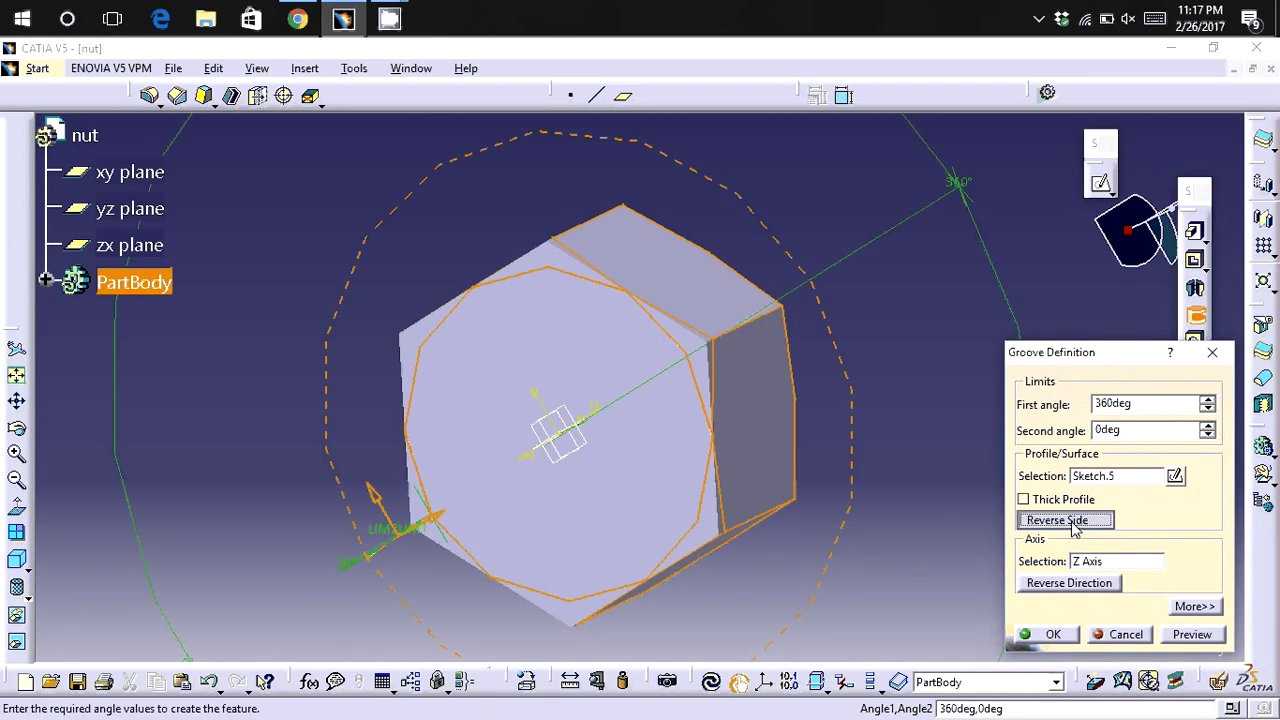
{"action": "left_click", "coordinate": [1051, 634]}
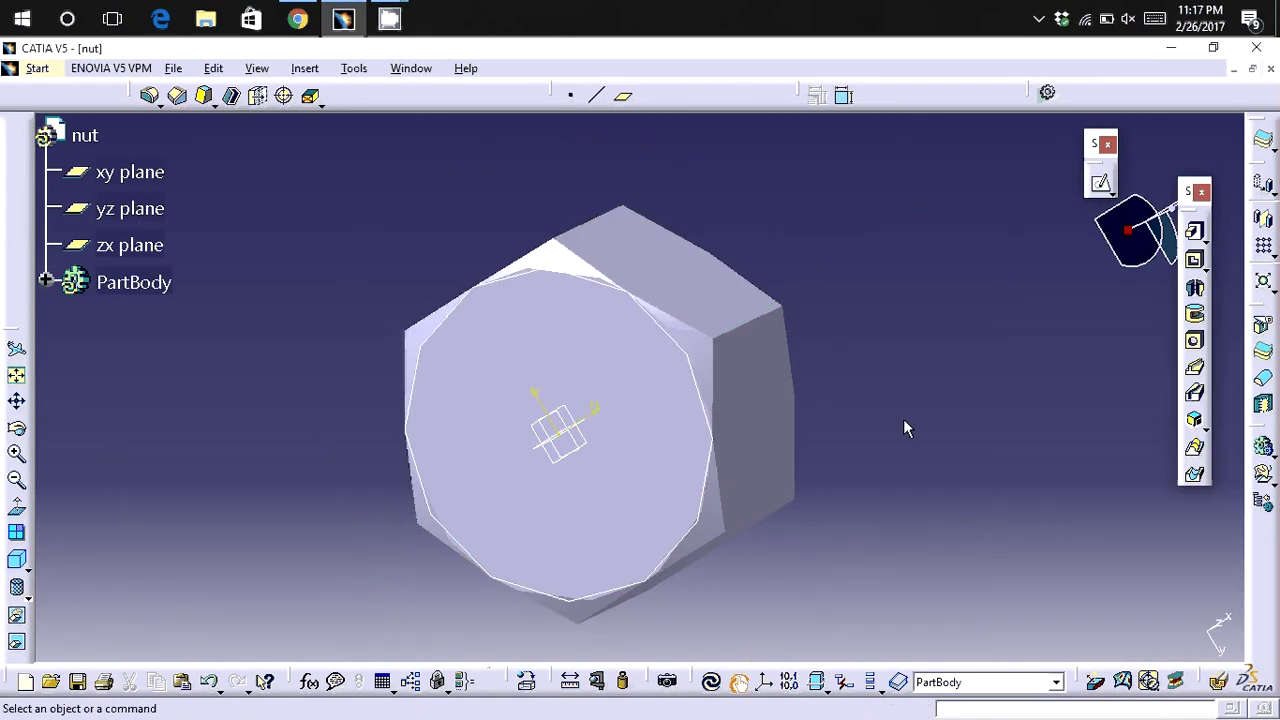
Hide the tangent-circle sketch, switch to isometric view, and start a sketch on the top face.
{"action": "right_click", "coordinate": [672, 334]}
{"action": "left_click", "coordinate": [729, 391]}
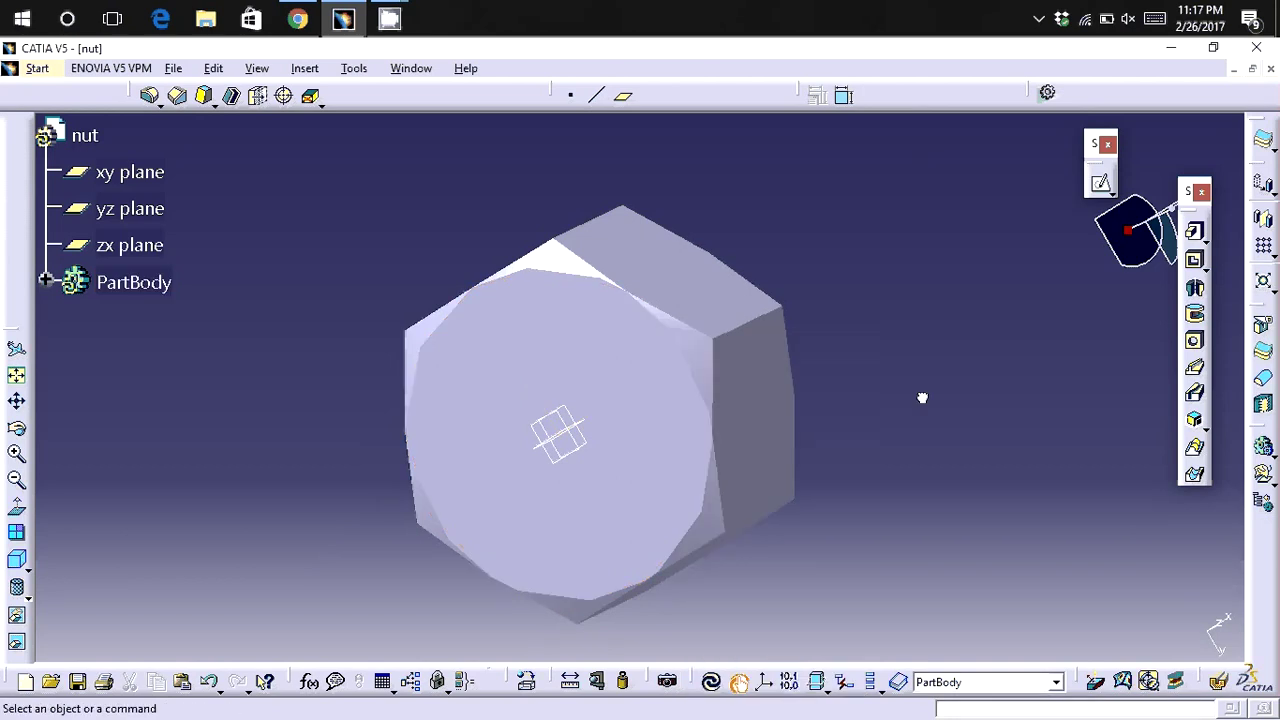
{"action": "left_click", "coordinate": [134, 282]}
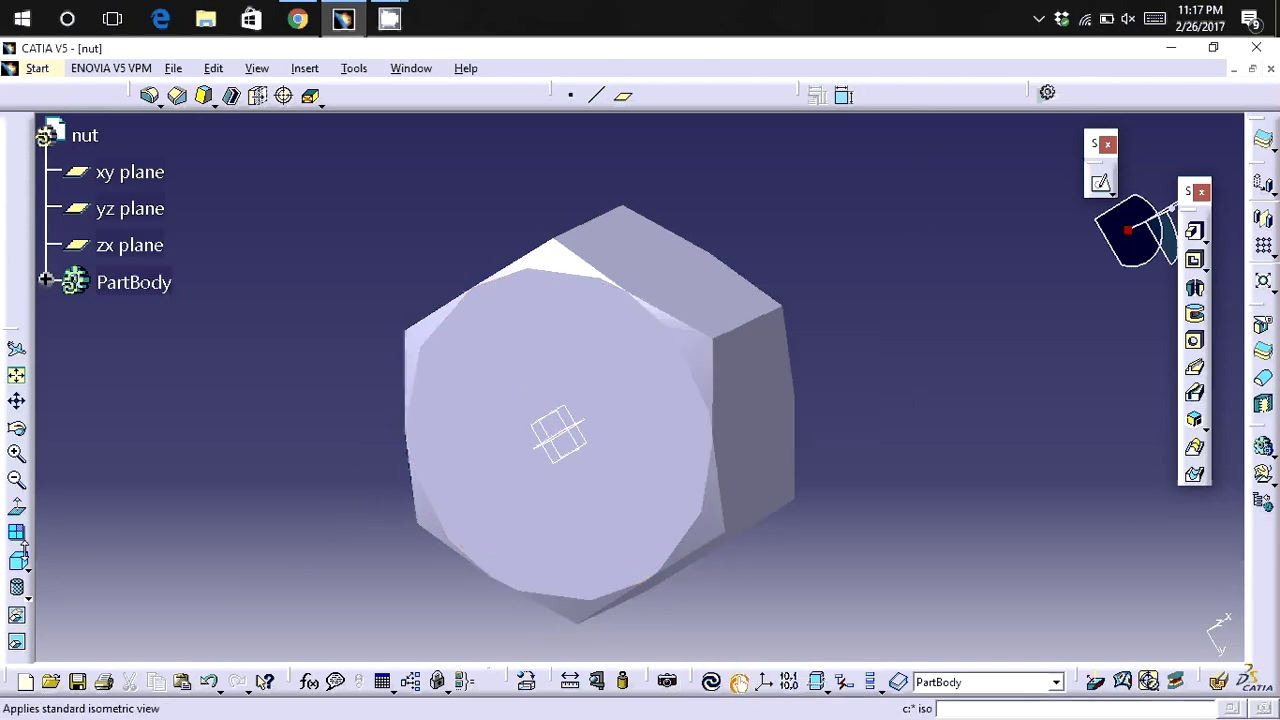
{"action": "left_click", "coordinate": [17, 560]}
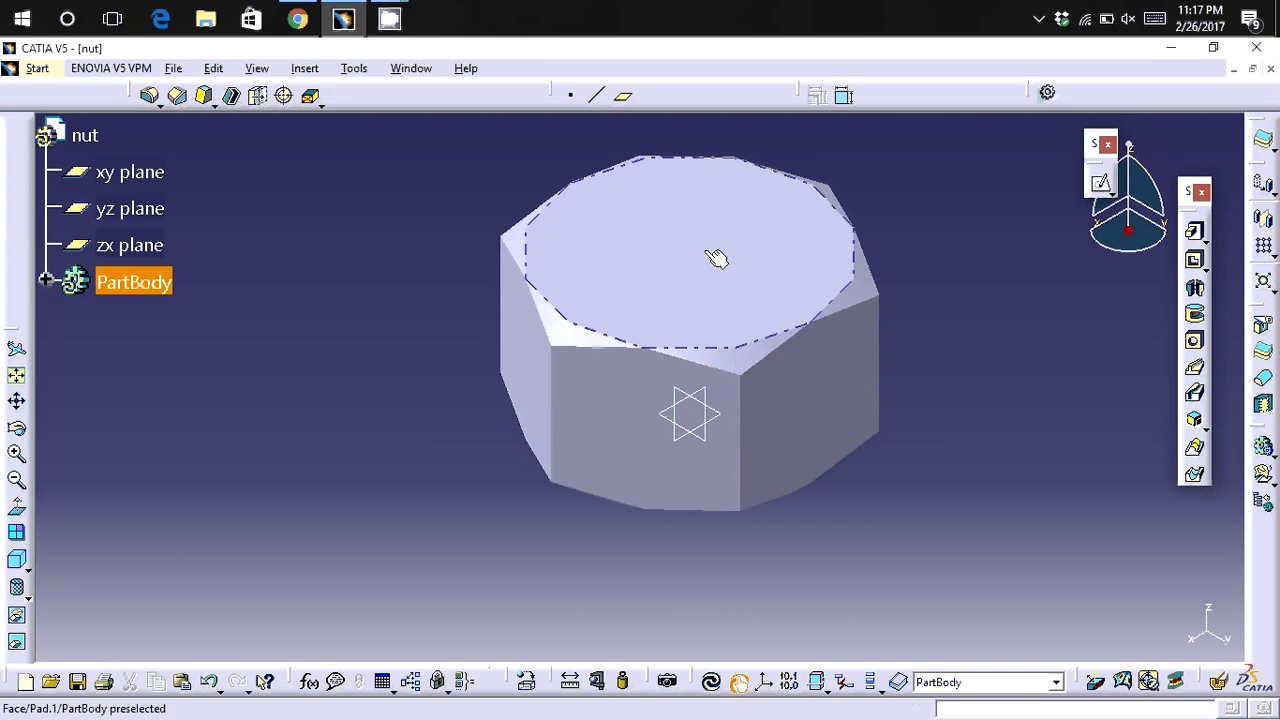
{"action": "left_click", "coordinate": [829, 257]}
{"action": "left_click", "coordinate": [1108, 190]}
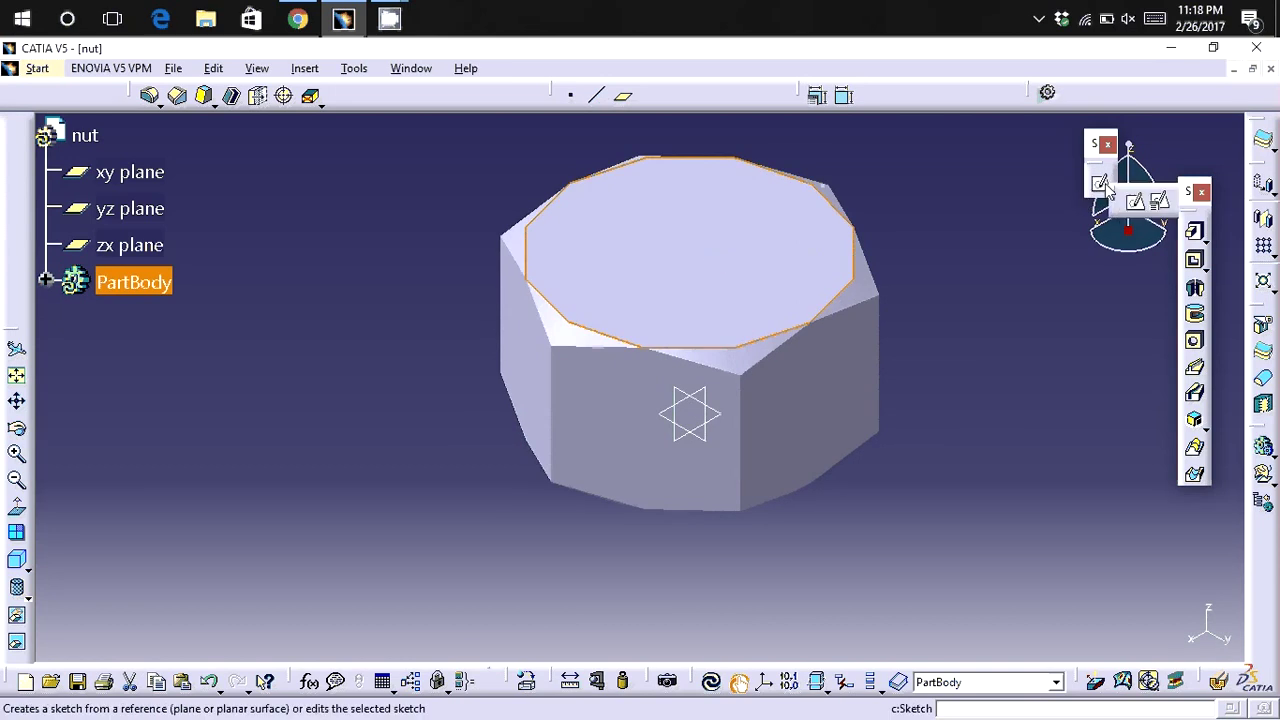
{"action": "left_click", "coordinate": [1104, 186]}
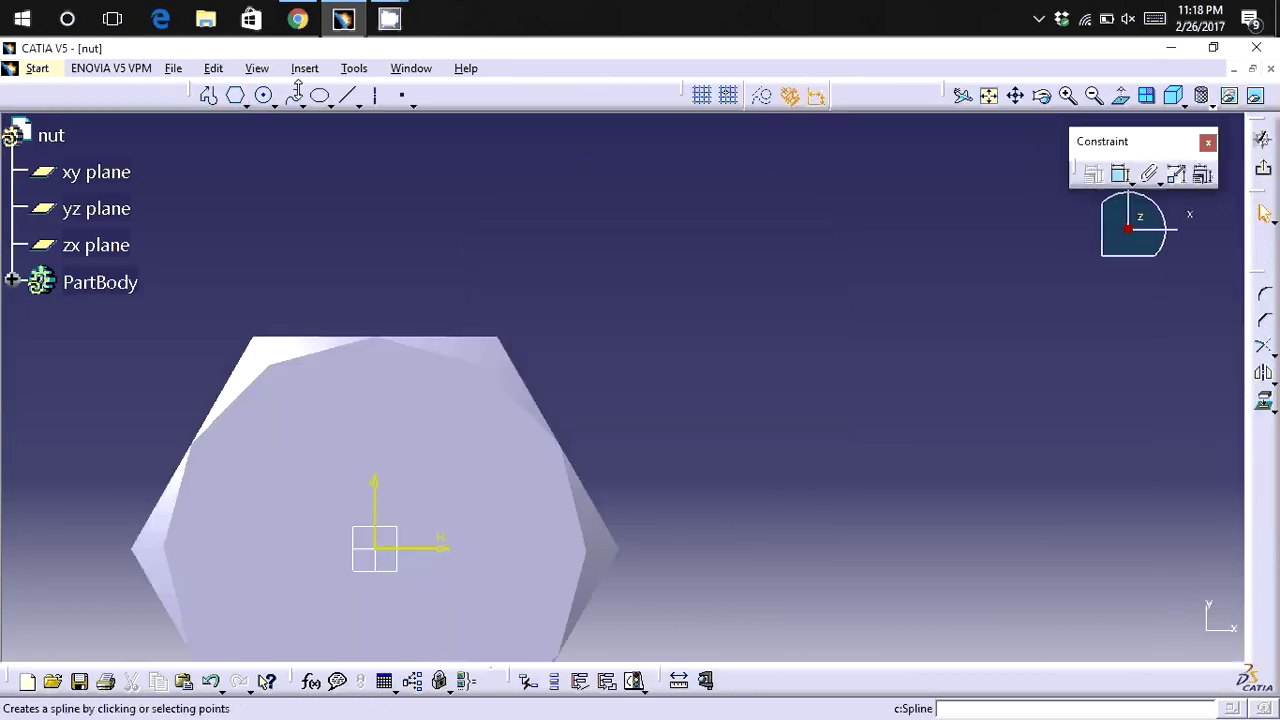
Draw an origin-centred circle with 5 mm diameter and exit the sketch.
{"action": "middle_click_drag", "start_coordinate": [420, 263], "coordinate": [571, 143]}
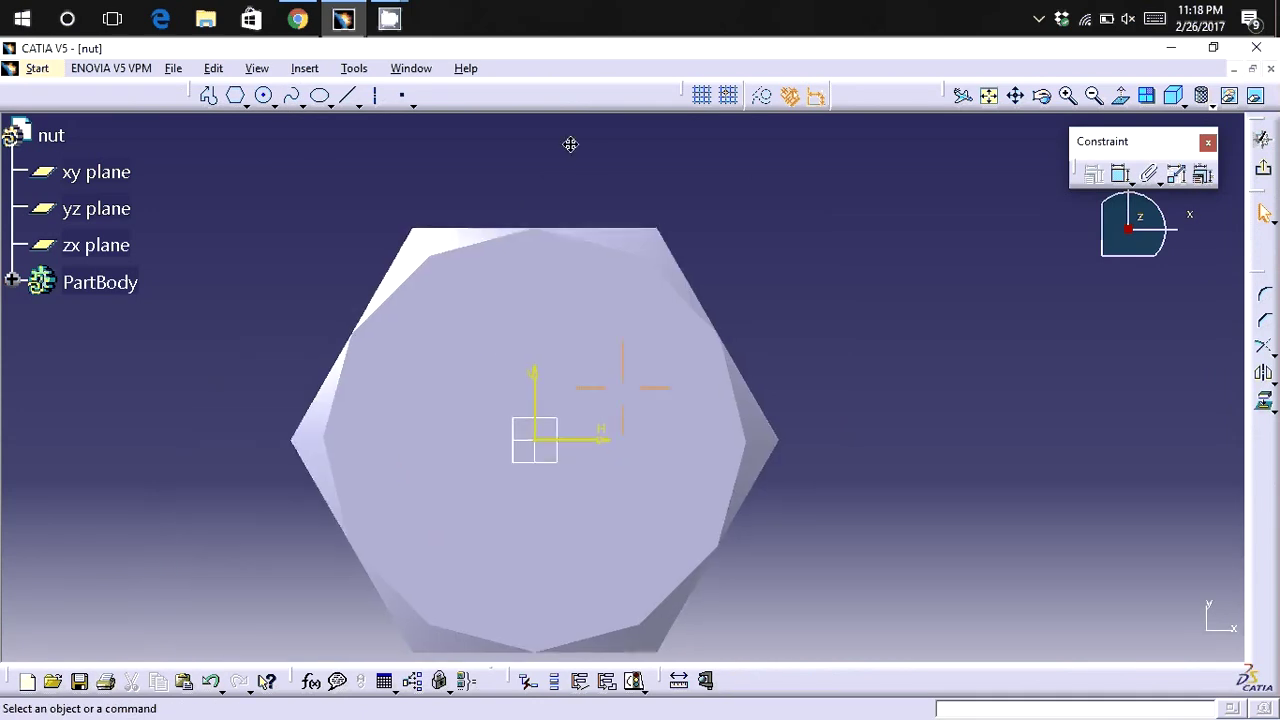
{"action": "left_click", "coordinate": [263, 95]}
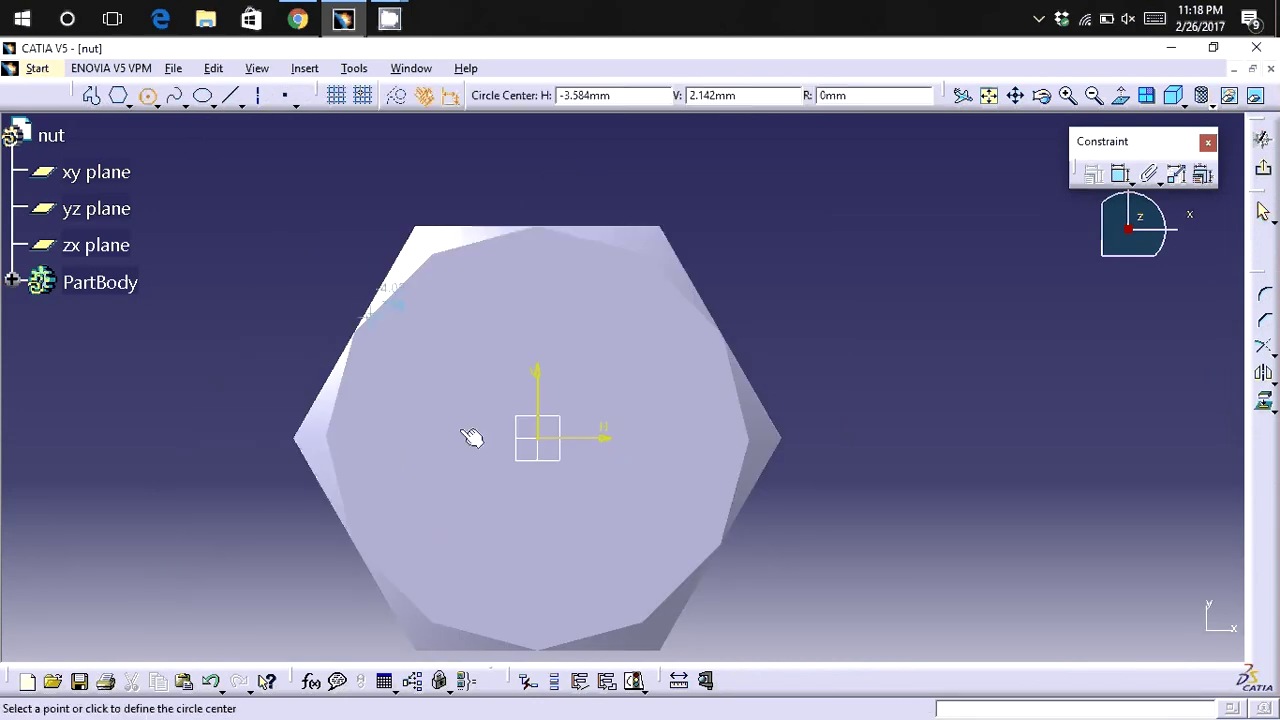
{"action": "left_click", "coordinate": [541, 438]}
{"action": "left_click", "coordinate": [607, 510]}
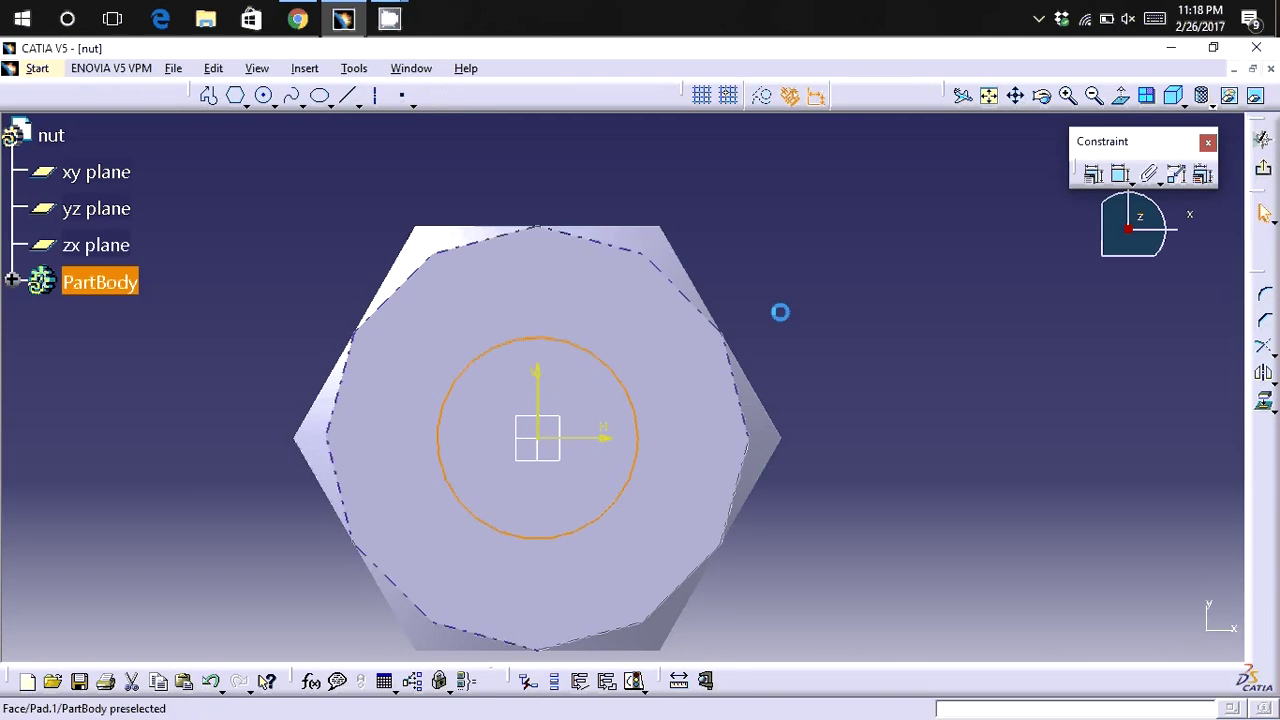
{"action": "left_click", "coordinate": [1120, 175]}
{"action": "left_click", "coordinate": [862, 285]}
{"action": "double_click", "coordinate": [864, 285]}
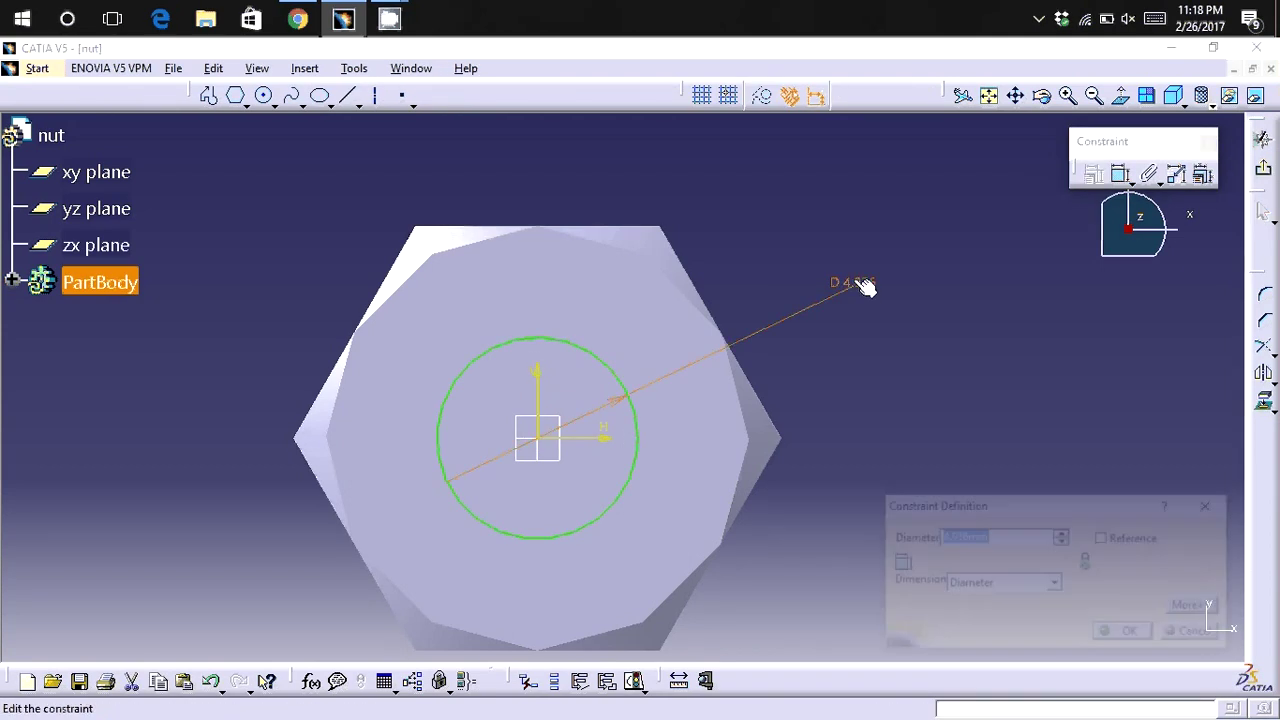
{"action": "type", "text": "5"}
{"action": "key", "text": "Return"}
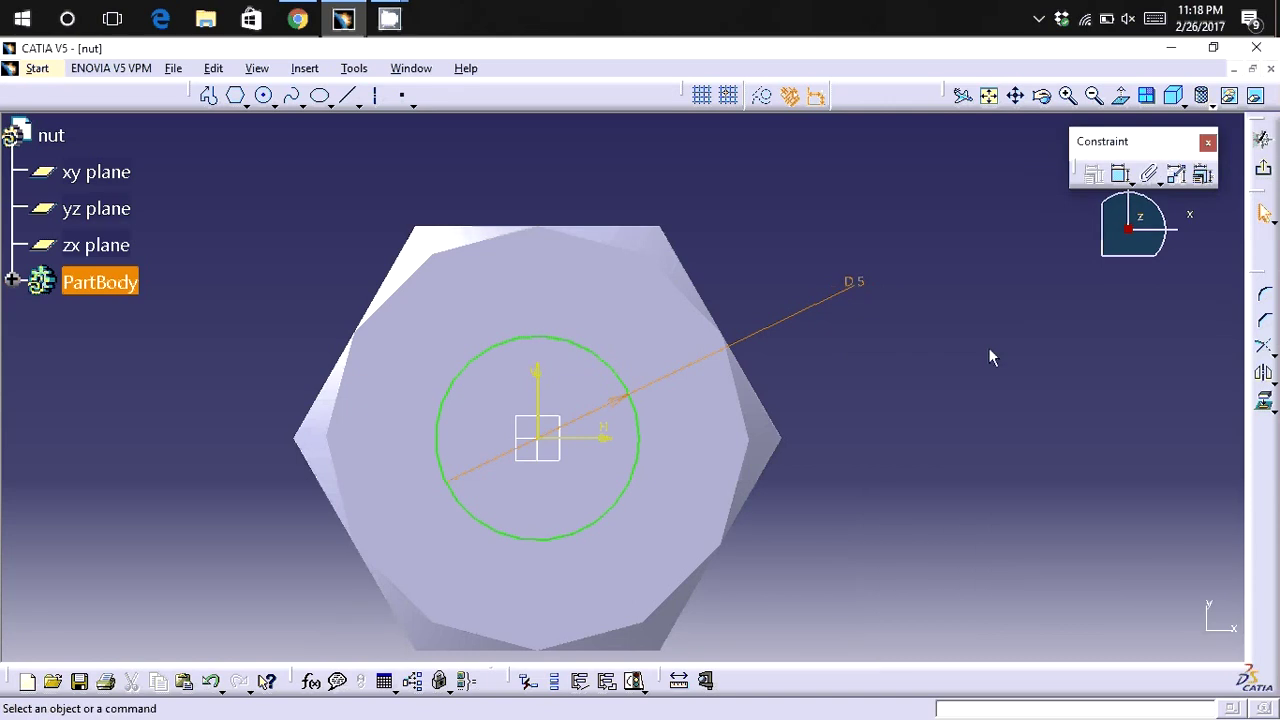
{"action": "left_click", "coordinate": [1265, 175]}
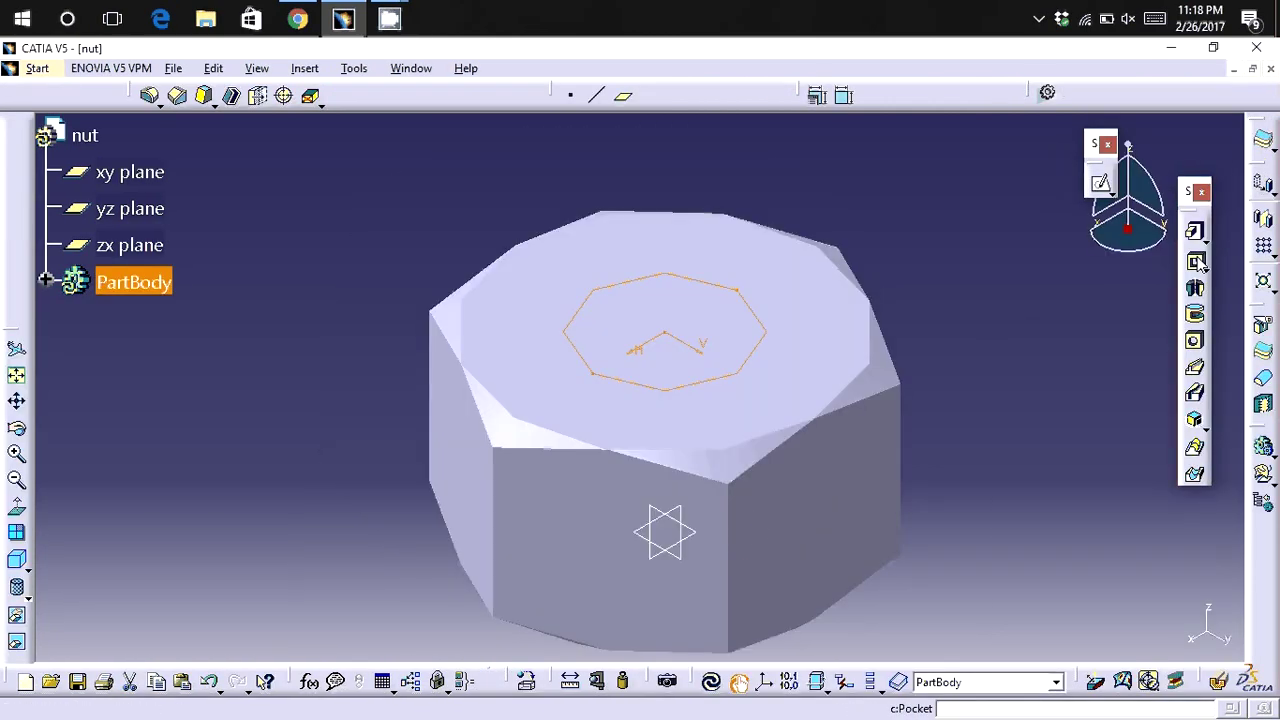
Pocket the 5 mm circle sketch 6 mm deep to cut a central hole through the nut.
{"action": "left_click", "coordinate": [1197, 262]}
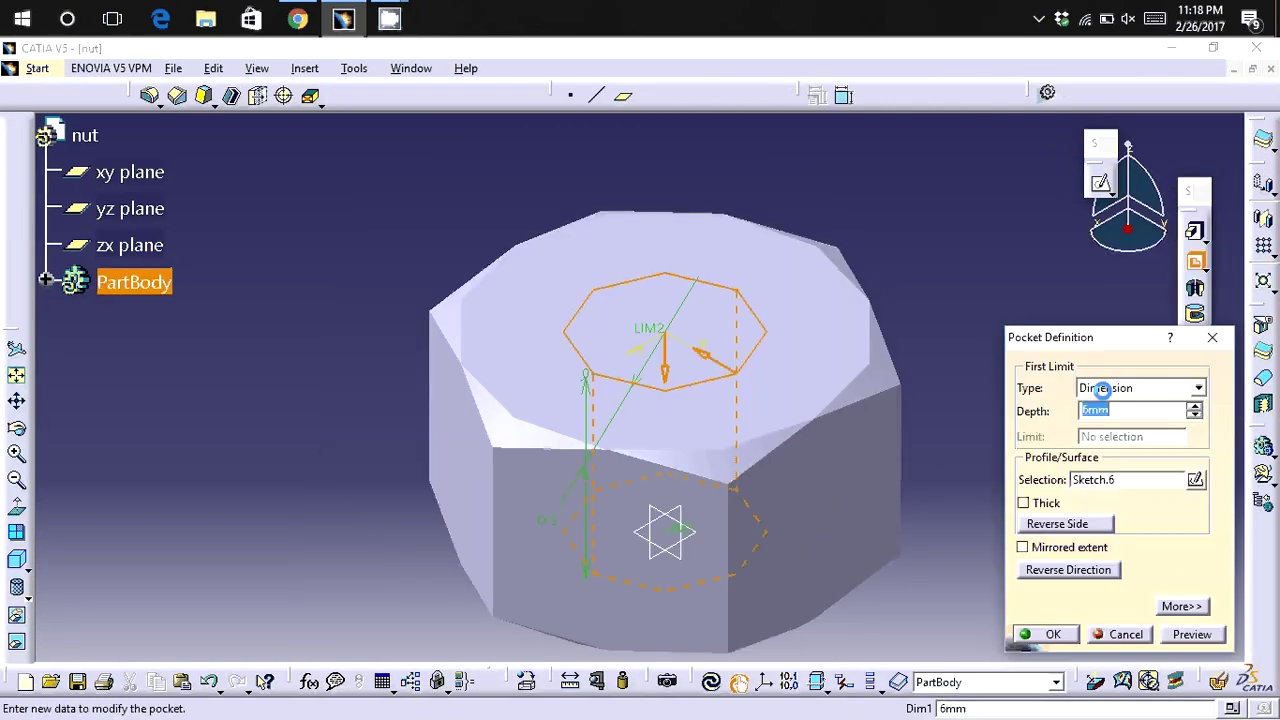
{"action": "left_click", "coordinate": [1060, 633]}
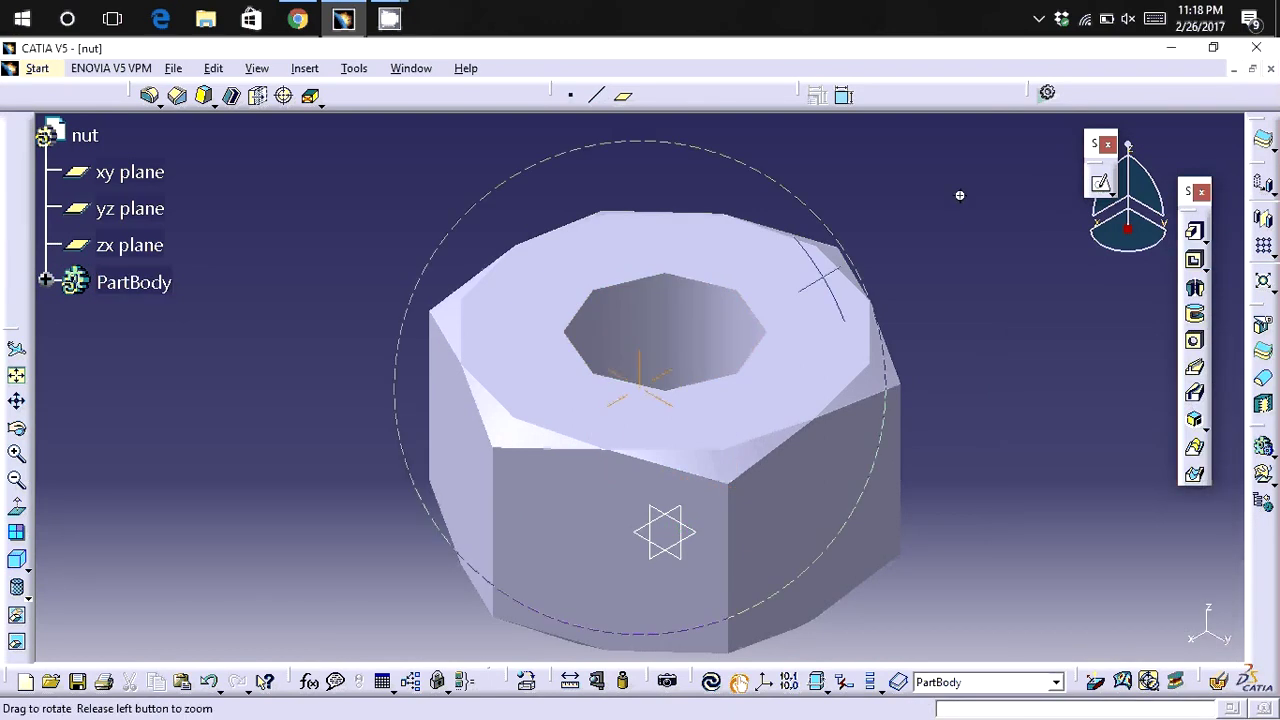
{"action": "mouse_move", "coordinate": [959, 195]}
{"action": "middle_mouse_down"}
{"action": "mouse_move", "coordinate": [822, 526]}
{"action": "mouse_move", "coordinate": [800, 366]}
{"action": "mouse_move", "coordinate": [842, 191]}
{"action": "mouse_move", "coordinate": [689, 209]}
{"action": "mouse_move", "coordinate": [797, 211]}
{"action": "mouse_move", "coordinate": [803, 271]}
{"action": "mouse_move", "coordinate": [686, 314]}
{"action": "mouse_move", "coordinate": [838, 234]}
{"action": "mouse_move", "coordinate": [731, 417]}
{"action": "mouse_move", "coordinate": [571, 397]}
{"action": "mouse_move", "coordinate": [800, 246]}
{"action": "mouse_move", "coordinate": [666, 531]}
{"action": "mouse_move", "coordinate": [623, 374]}
{"action": "mouse_move", "coordinate": [771, 283]}
{"action": "mouse_move", "coordinate": [623, 509]}
{"action": "mouse_move", "coordinate": [570, 360]}
{"action": "middle_mouse_up"}
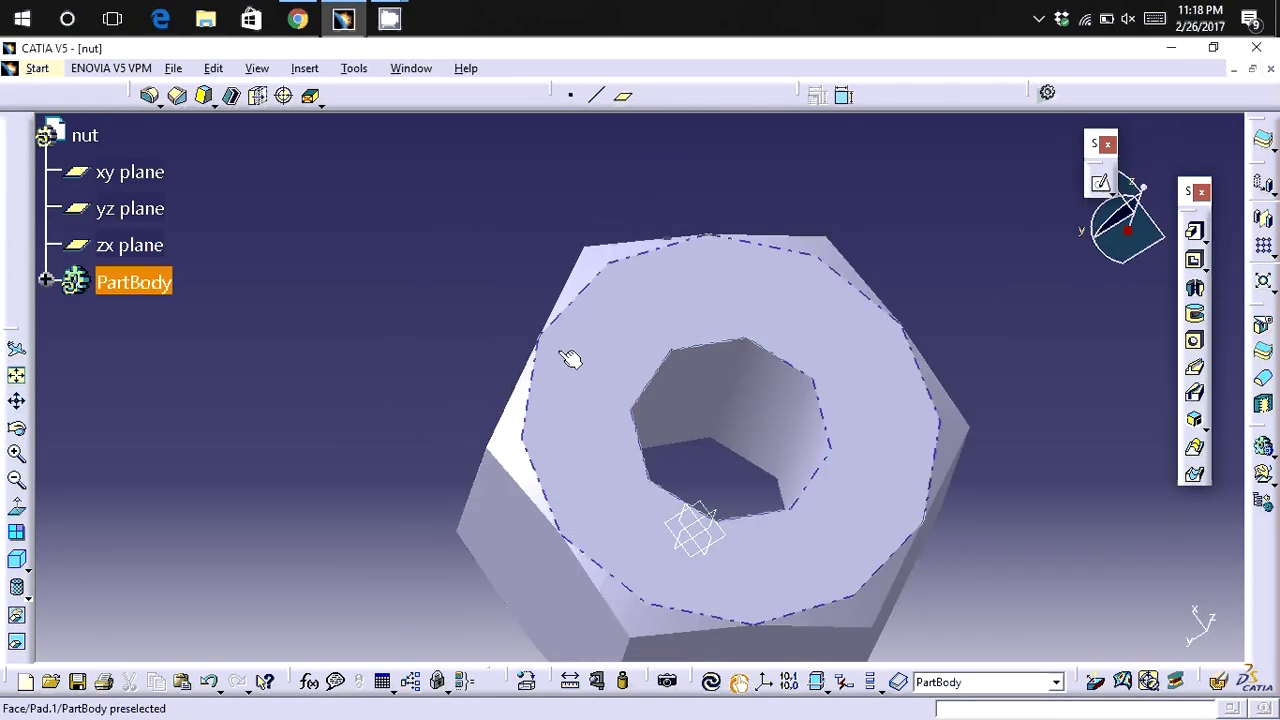
On the zx plane, place a point 3 mm from the vertical axis.
{"action": "left_click", "coordinate": [150, 246]}
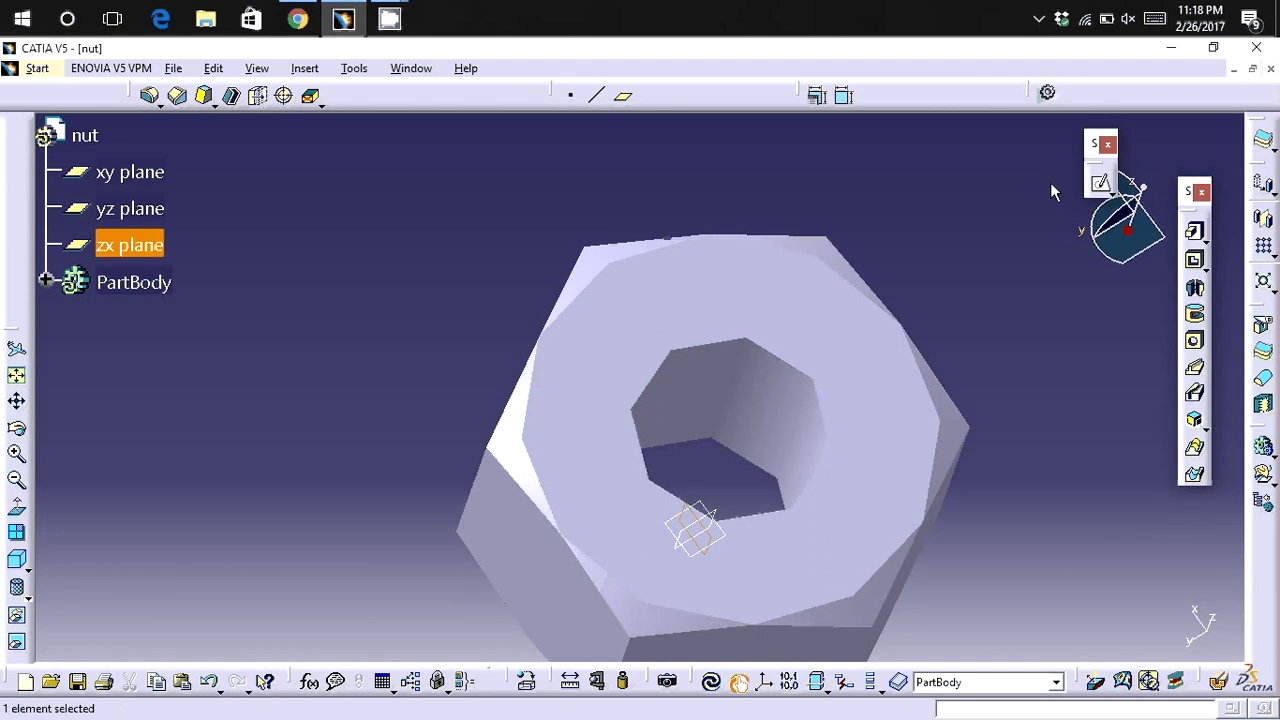
{"action": "left_click", "coordinate": [1100, 183]}
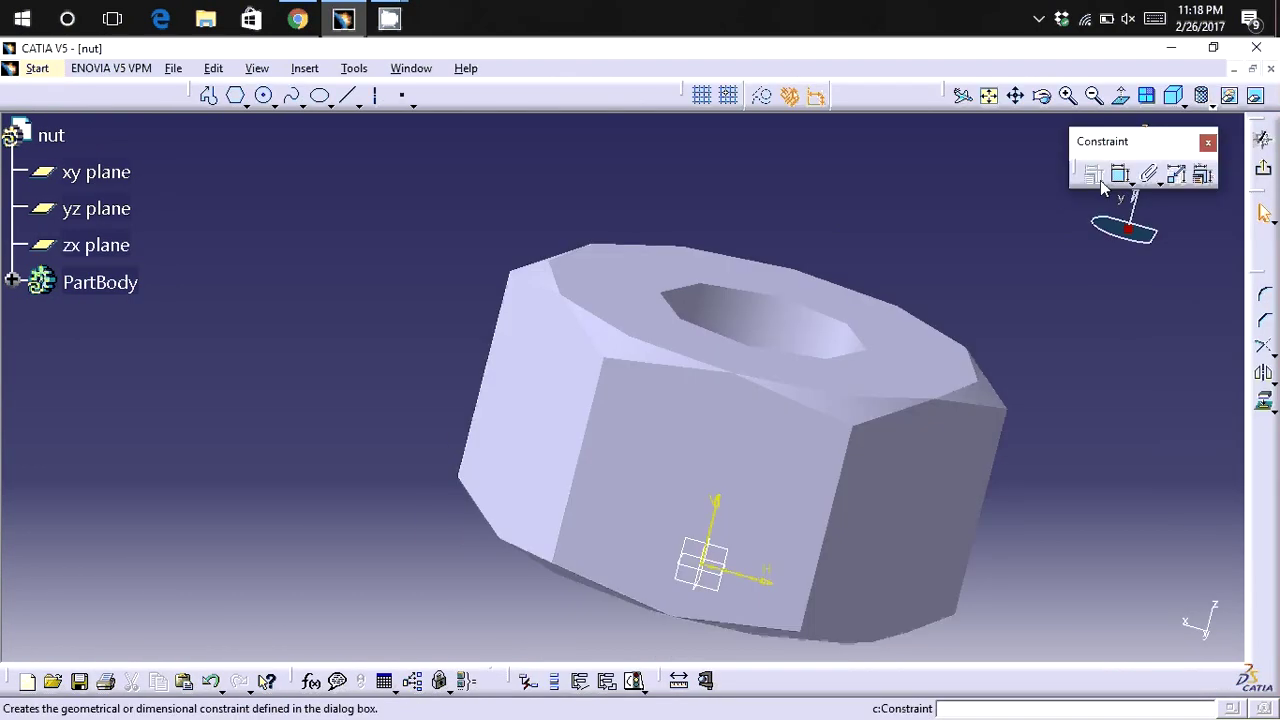
{"action": "left_click", "coordinate": [401, 95]}
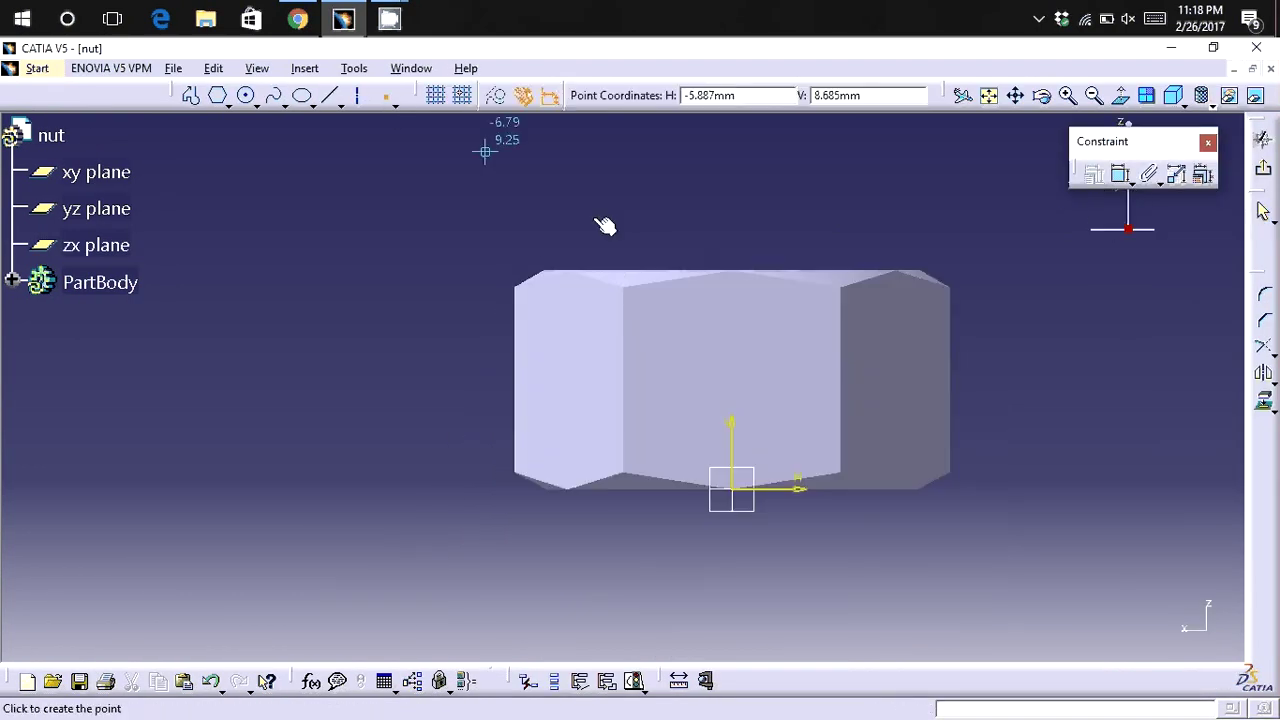
{"action": "left_click", "coordinate": [970, 321]}
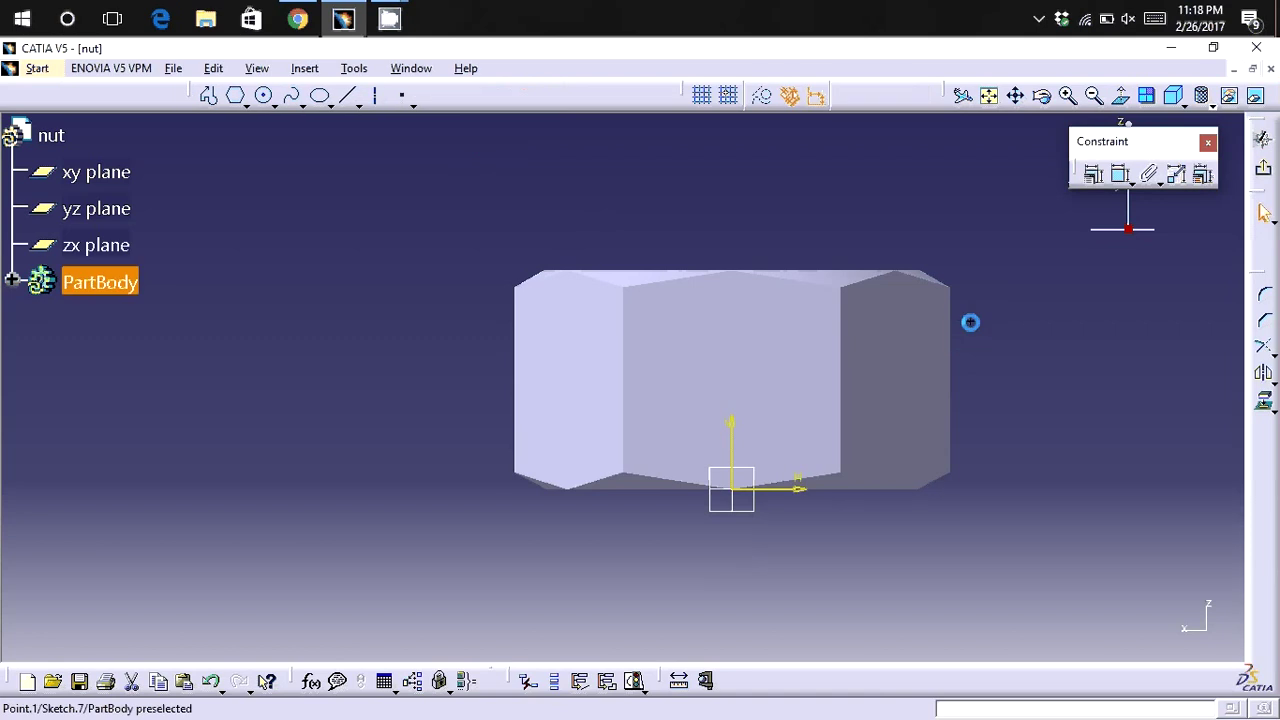
{"action": "left_click", "coordinate": [1120, 177]}
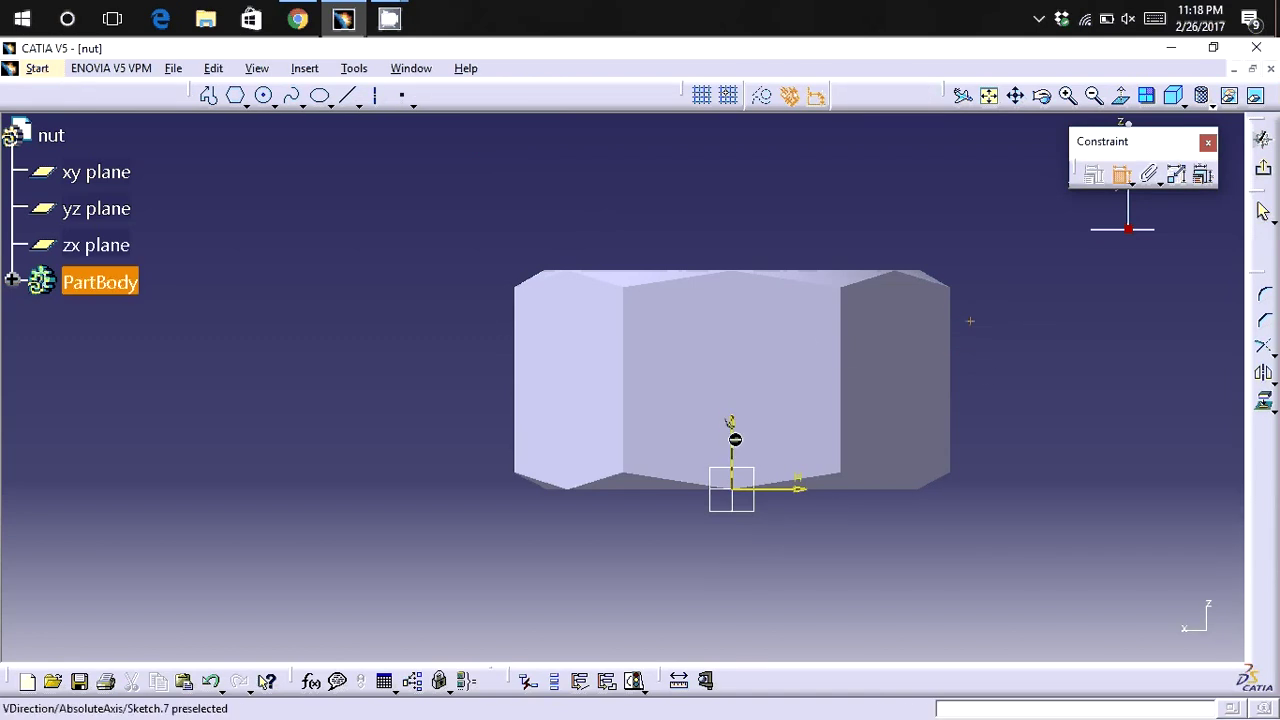
{"action": "left_click", "coordinate": [732, 432]}
{"action": "left_click", "coordinate": [849, 195]}
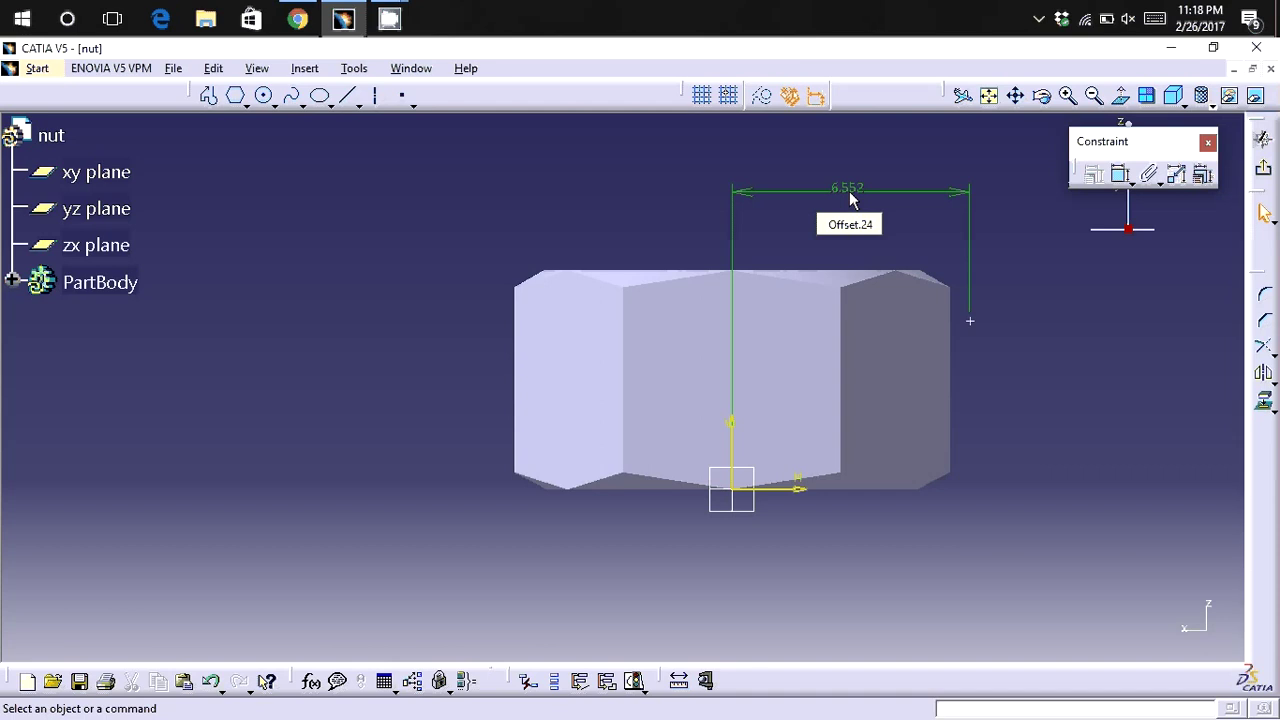
{"action": "double_click", "coordinate": [849, 195]}
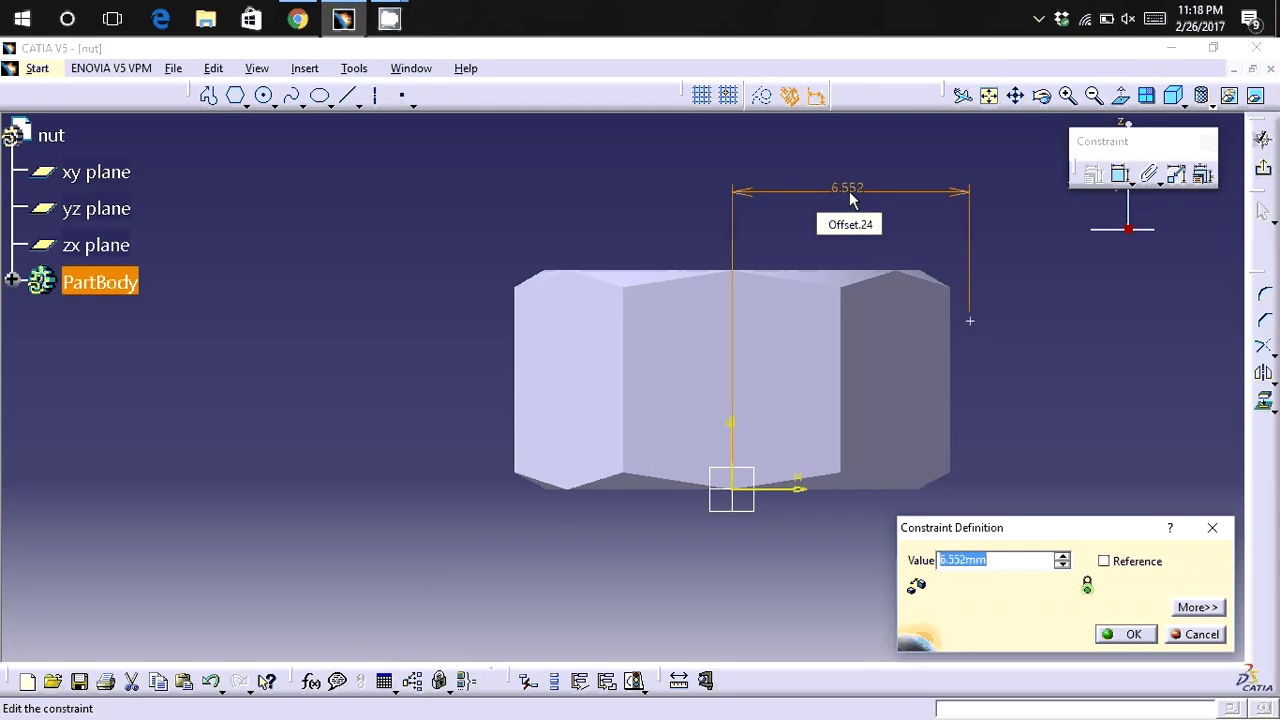
{"action": "type", "text": "3"}
{"action": "key", "text": "Return"}
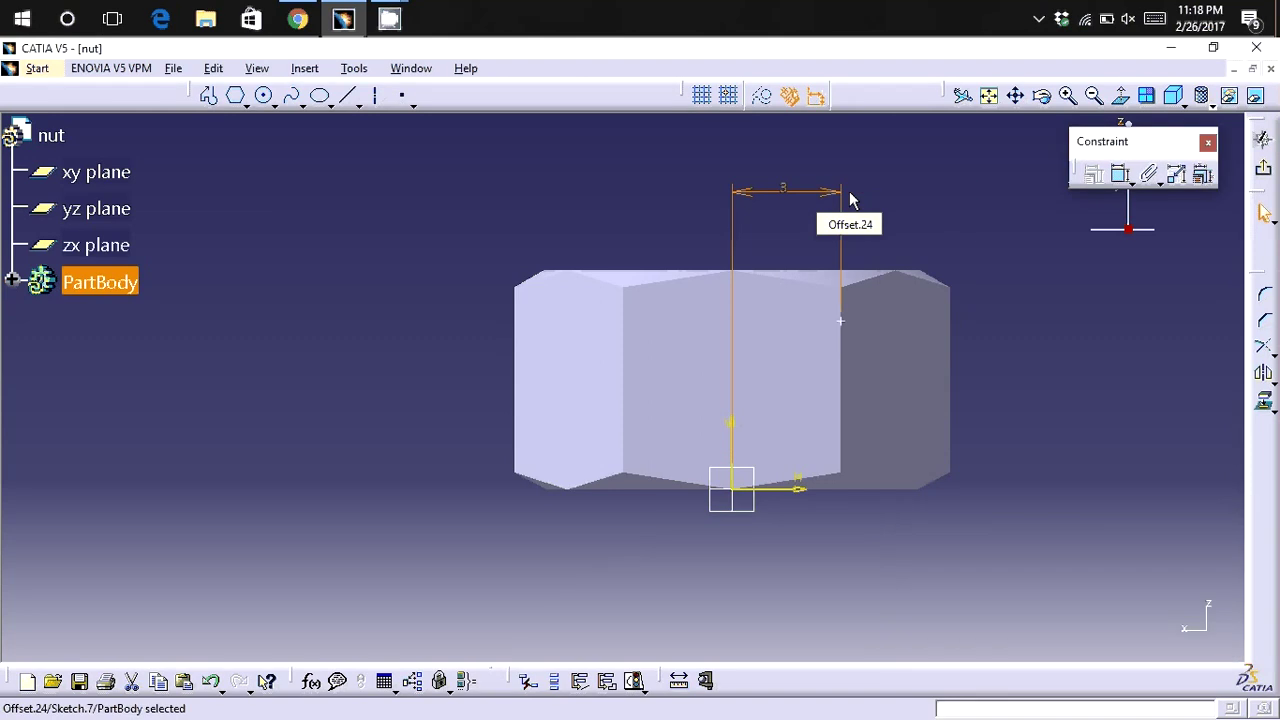
Dimension the point's height above the horizontal axis to 5.5 mm.
{"action": "left_click", "coordinate": [1120, 174]}
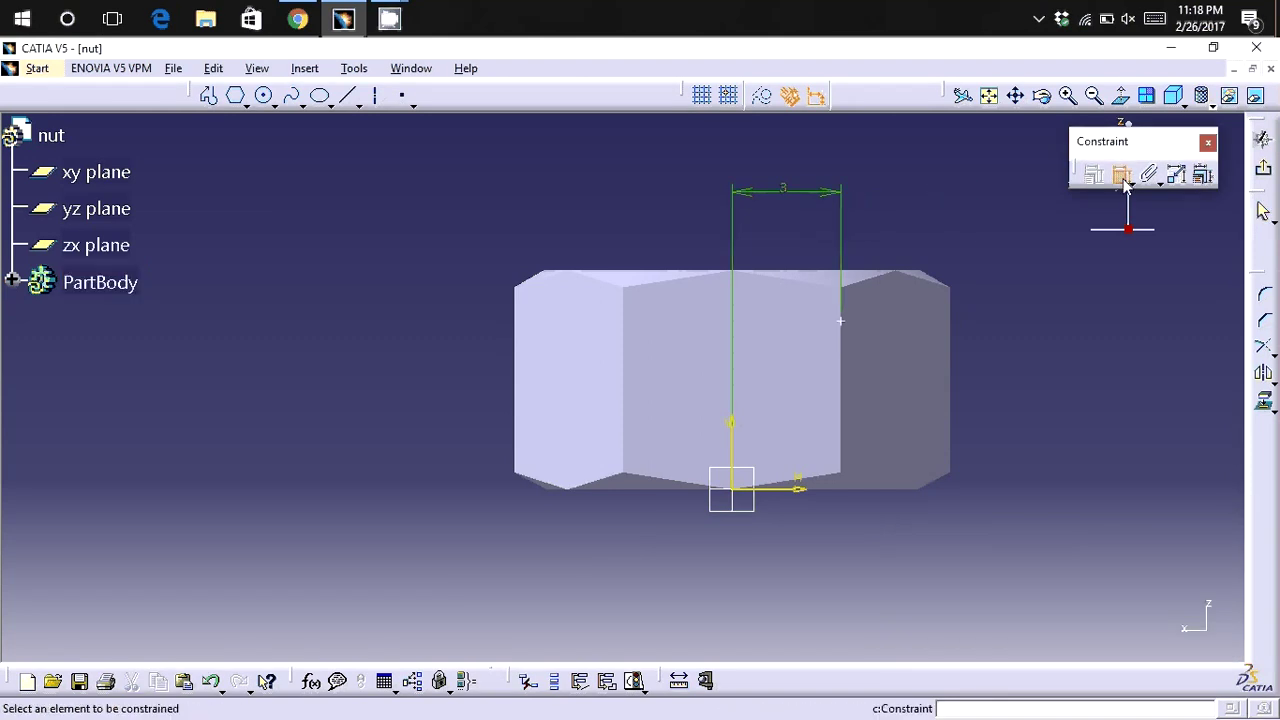
{"action": "left_click", "coordinate": [787, 490]}
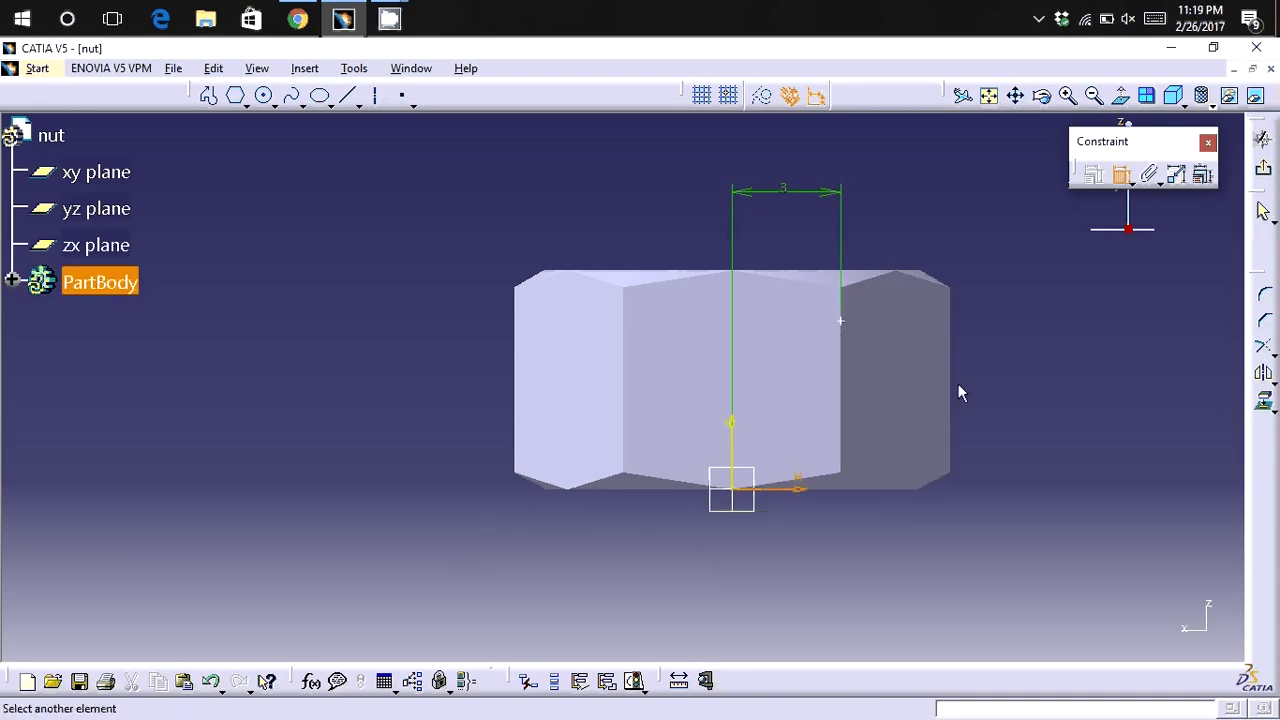
{"action": "left_click", "coordinate": [840, 321]}
{"action": "double_click", "coordinate": [1046, 367]}
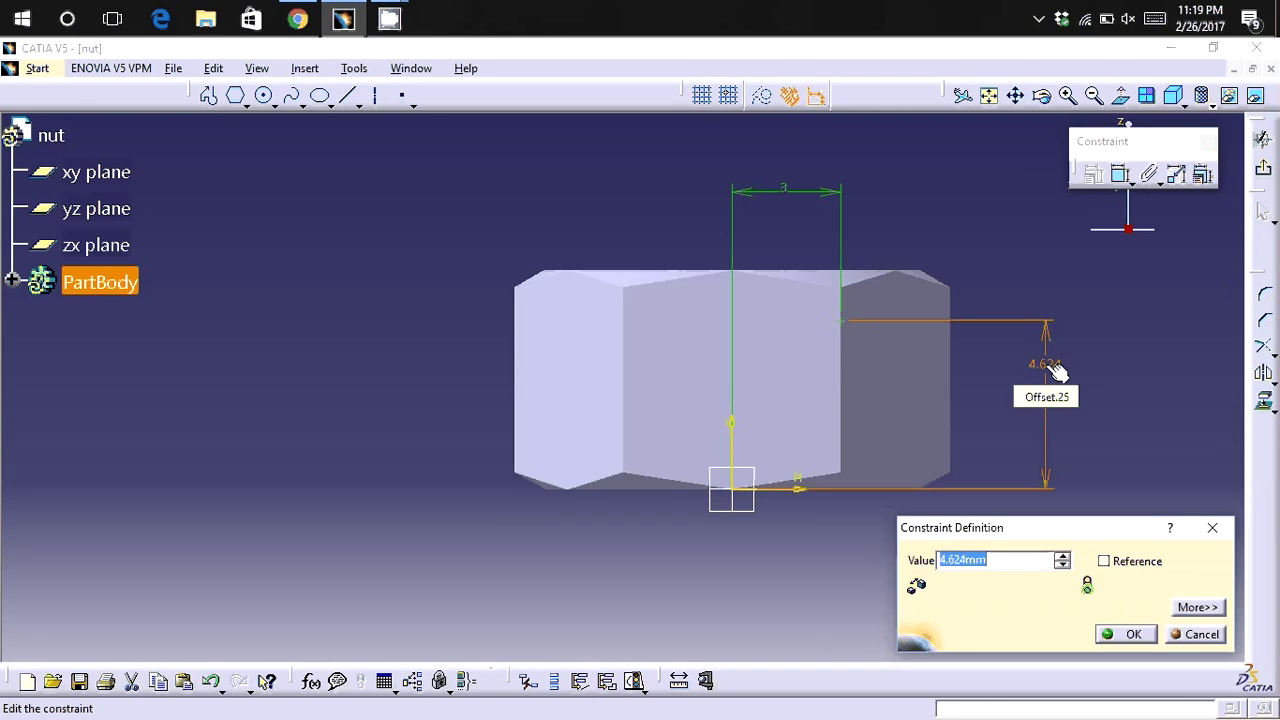
{"action": "type", "text": "6"}
{"action": "key", "text": "Return"}
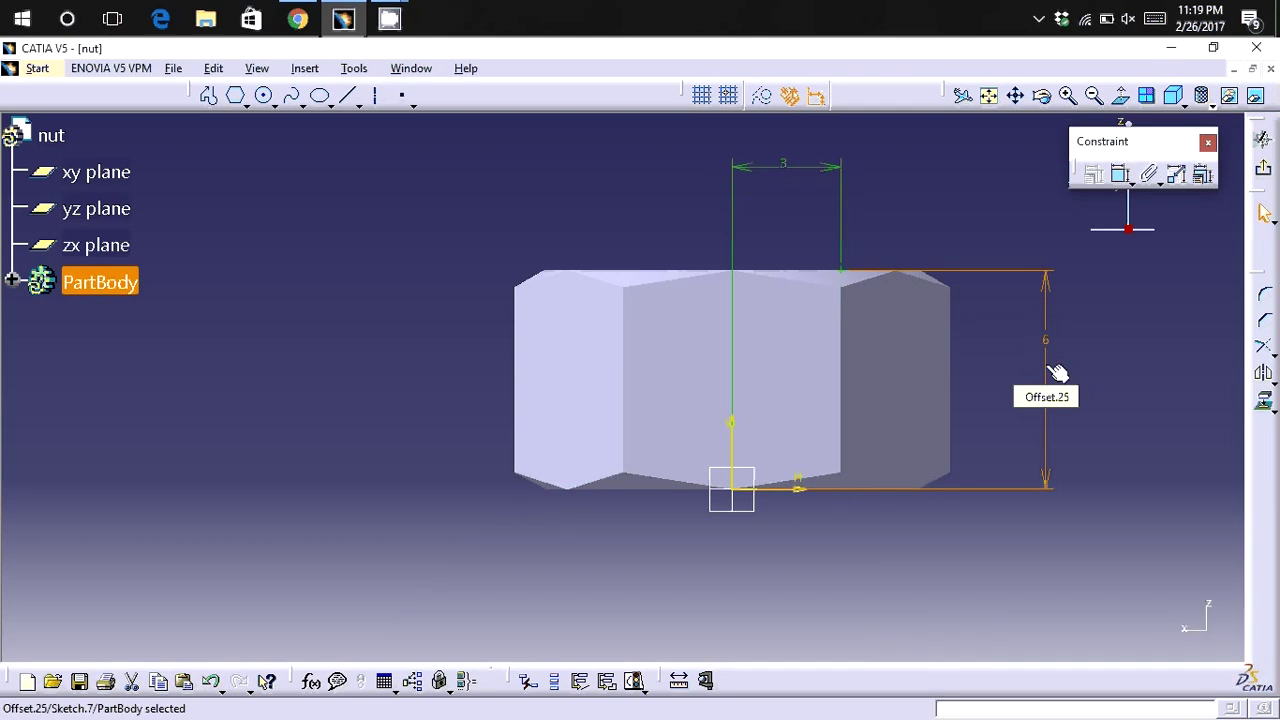
{"action": "double_click", "coordinate": [1058, 373]}
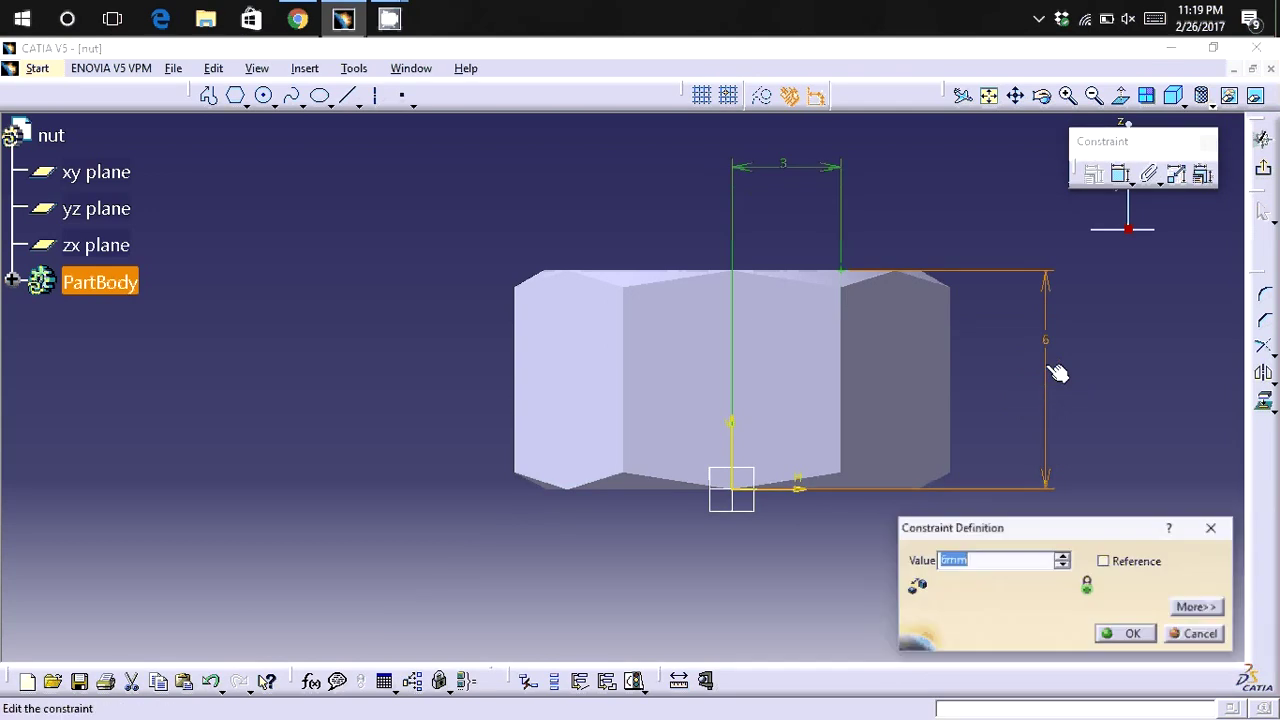
{"action": "type", "text": "3"}
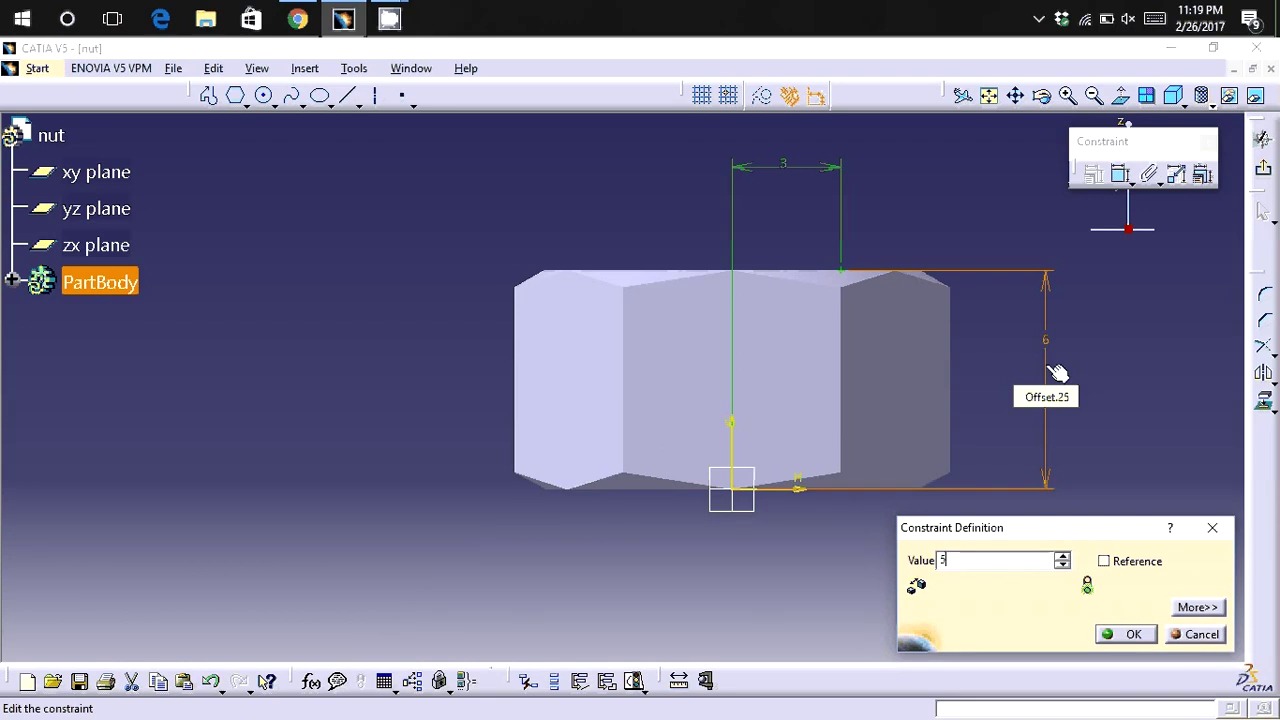
{"action": "type", "text": ".5"}
{"action": "key", "text": "Return"}
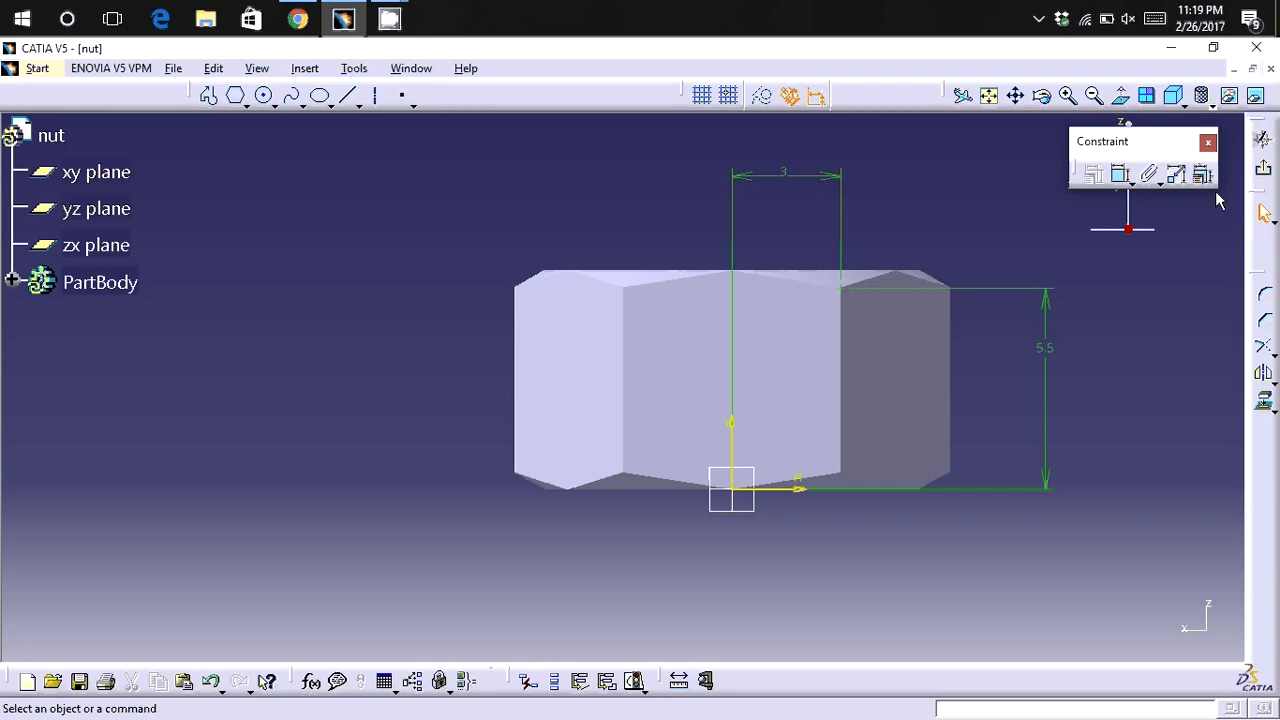
Reopen Sketch.7, change the point's 3 mm axis distance to 2.5 mm, and exit.
{"action": "left_click", "coordinate": [1263, 175]}
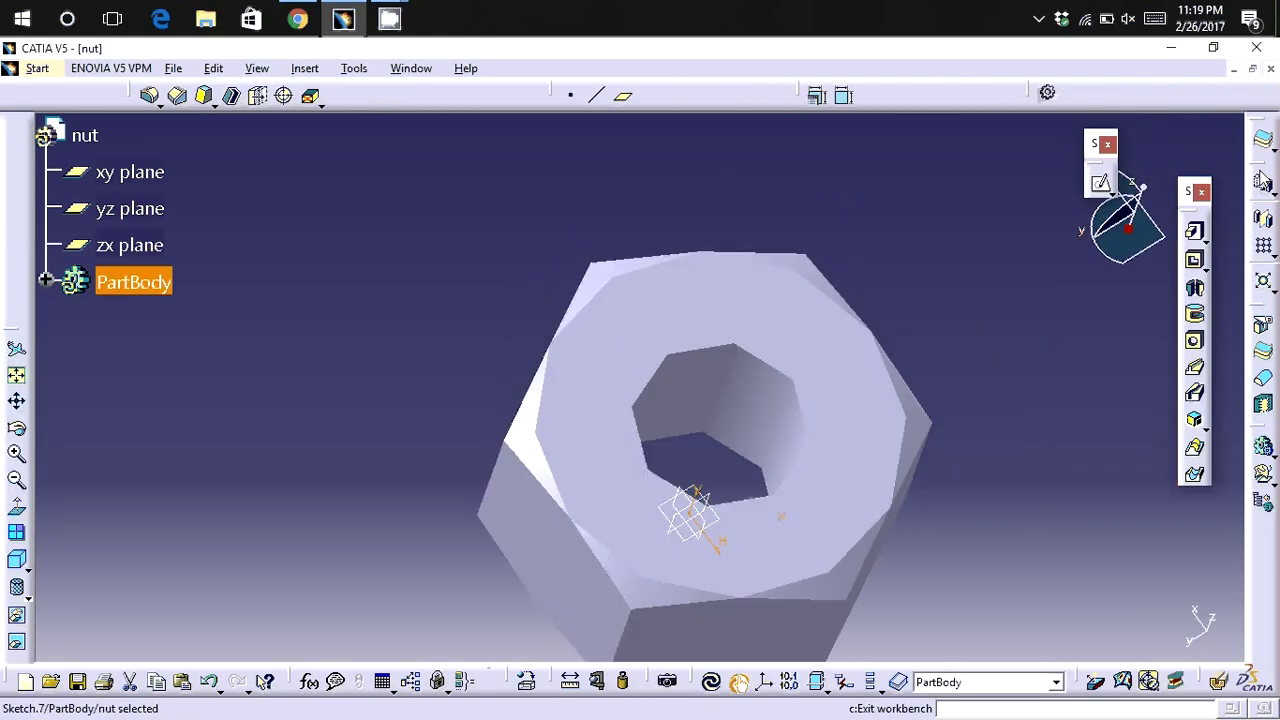
{"action": "mouse_move", "coordinate": [1014, 458]}
{"action": "middle_mouse_down"}
{"action": "mouse_move", "coordinate": [139, 387]}
{"action": "mouse_move", "coordinate": [580, 557]}
{"action": "mouse_move", "coordinate": [490, 425]}
{"action": "mouse_move", "coordinate": [358, 395]}
{"action": "mouse_move", "coordinate": [388, 456]}
{"action": "mouse_move", "coordinate": [420, 457]}
{"action": "mouse_move", "coordinate": [394, 449]}
{"action": "mouse_move", "coordinate": [399, 435]}
{"action": "mouse_move", "coordinate": [391, 449]}
{"action": "mouse_move", "coordinate": [463, 484]}
{"action": "mouse_move", "coordinate": [377, 503]}
{"action": "middle_mouse_up"}
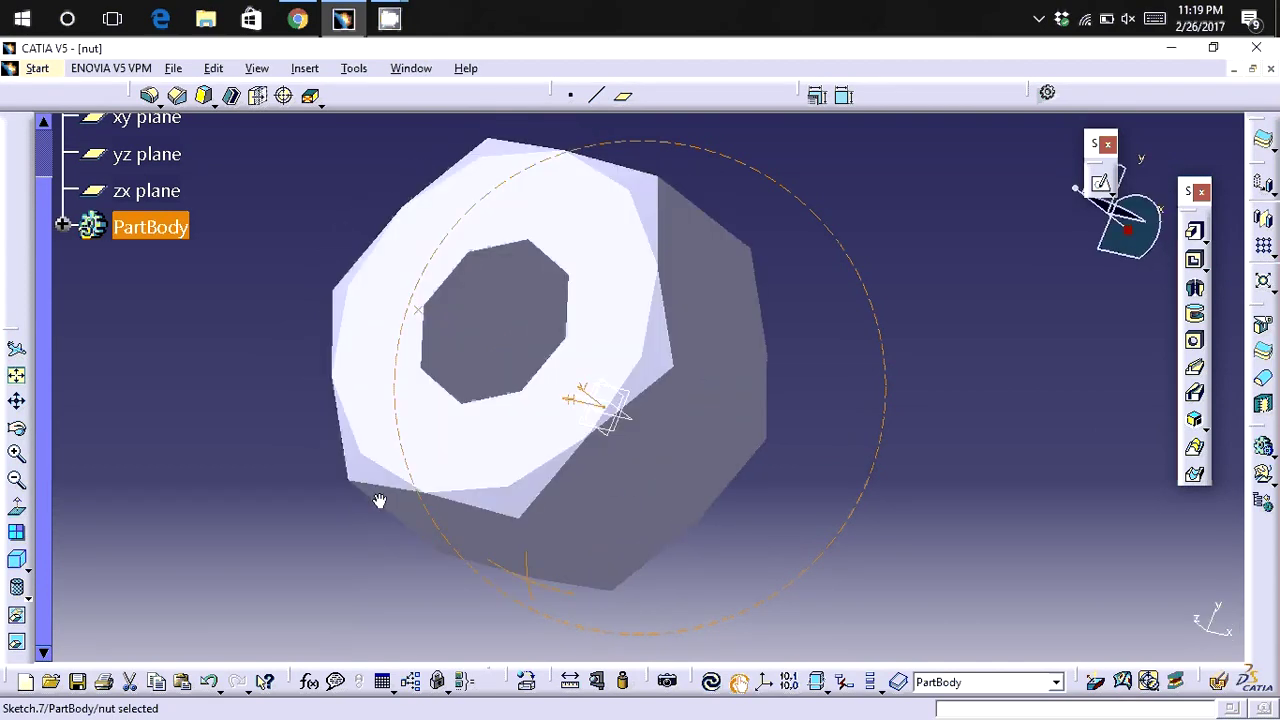
{"action": "left_click", "coordinate": [62, 225]}
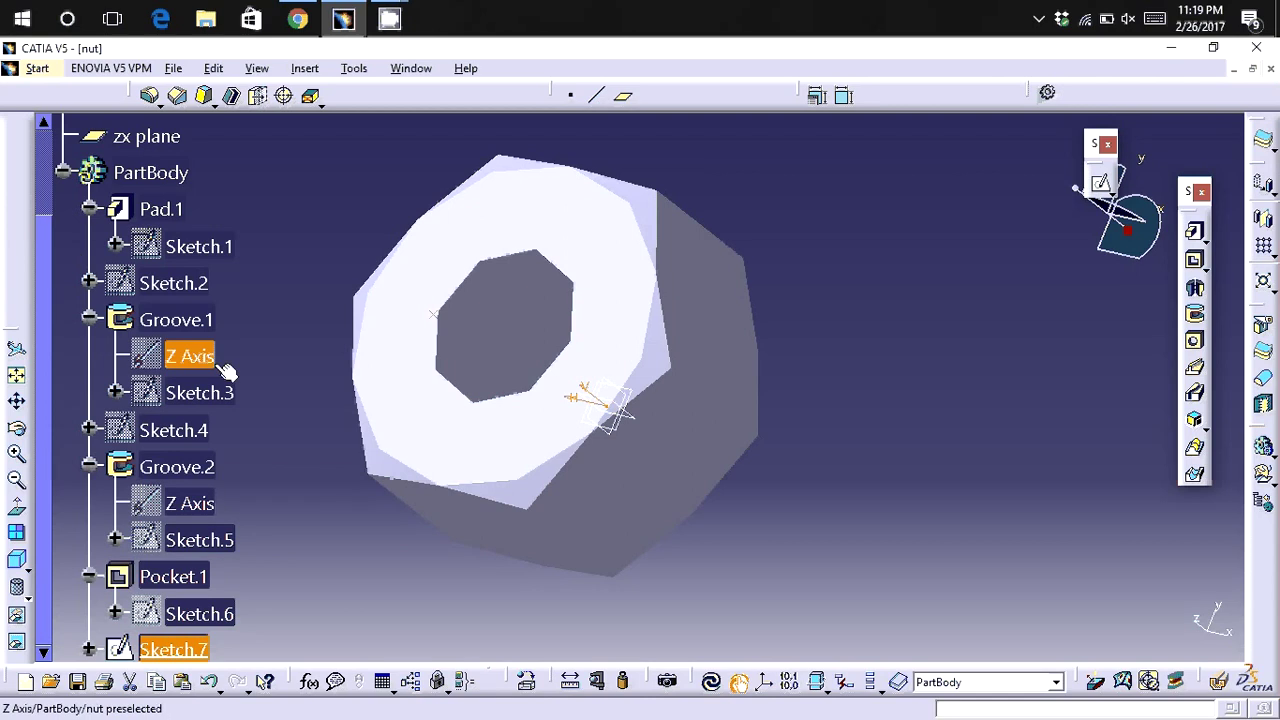
{"action": "scroll", "coordinate": [228, 370], "scroll_direction": "down", "scroll_amount": 4}
{"action": "double_click", "coordinate": [194, 214]}
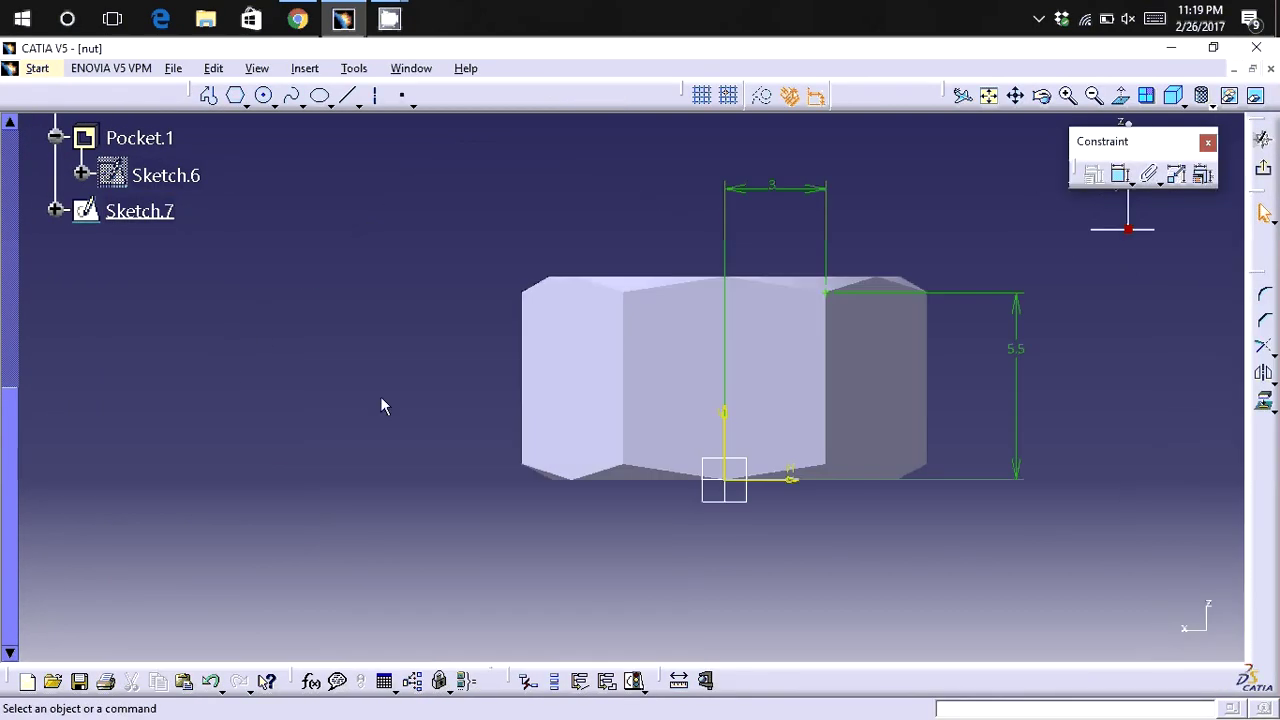
{"action": "mouse_move", "coordinate": [428, 205]}
{"action": "middle_mouse_down"}
{"action": "mouse_move", "coordinate": [492, 370]}
{"action": "mouse_move", "coordinate": [474, 340]}
{"action": "mouse_move", "coordinate": [428, 315]}
{"action": "mouse_move", "coordinate": [434, 291]}
{"action": "middle_mouse_up"}
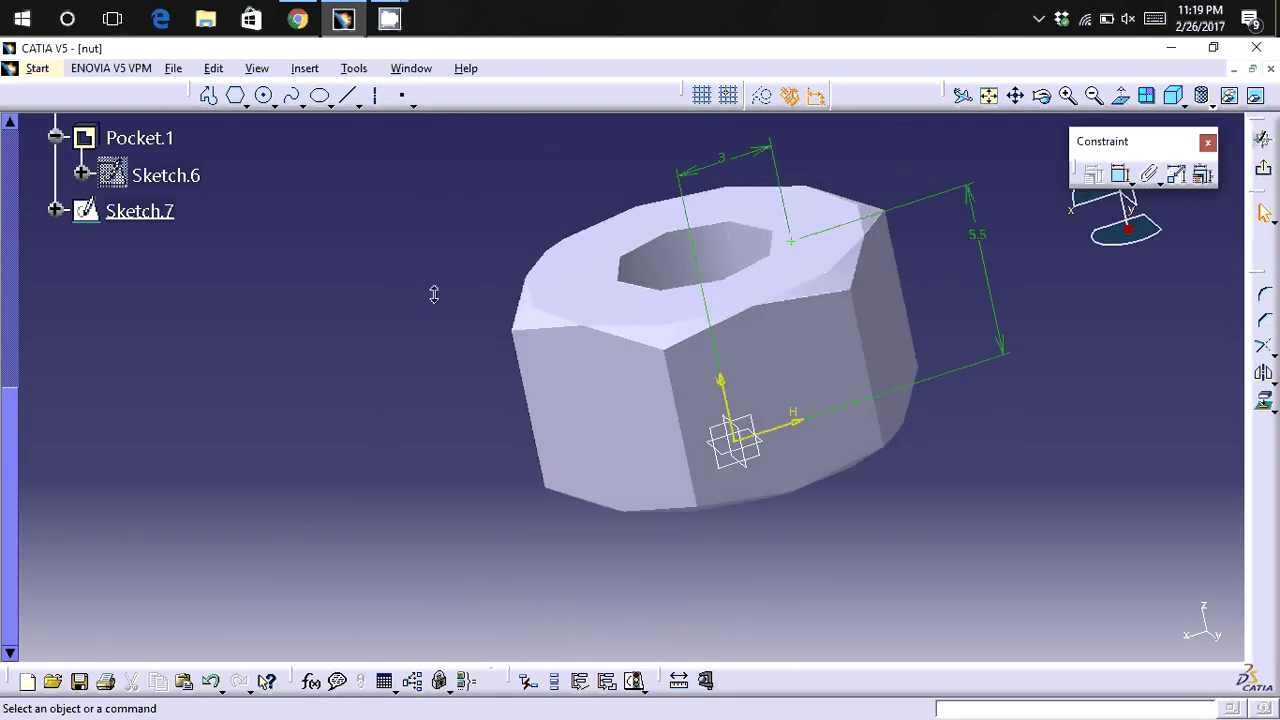
{"action": "double_click", "coordinate": [733, 166]}
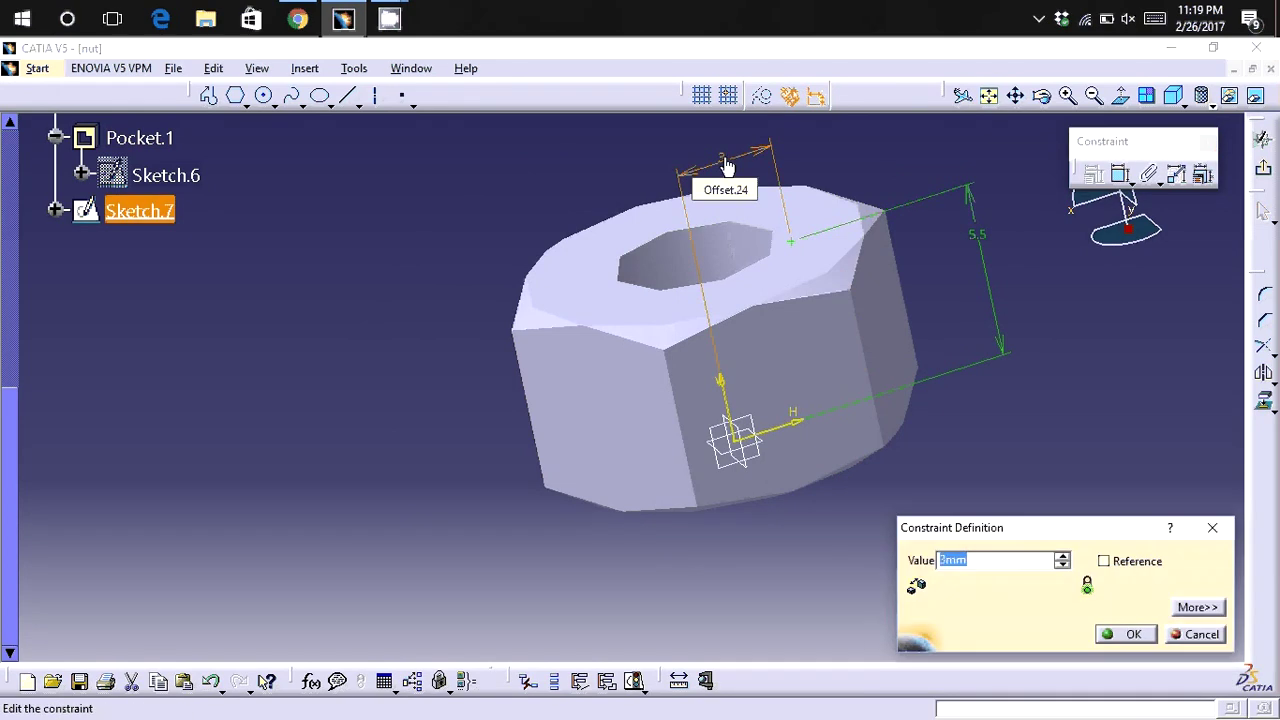
{"action": "type", "text": "2.5"}
{"action": "key", "text": "Return"}
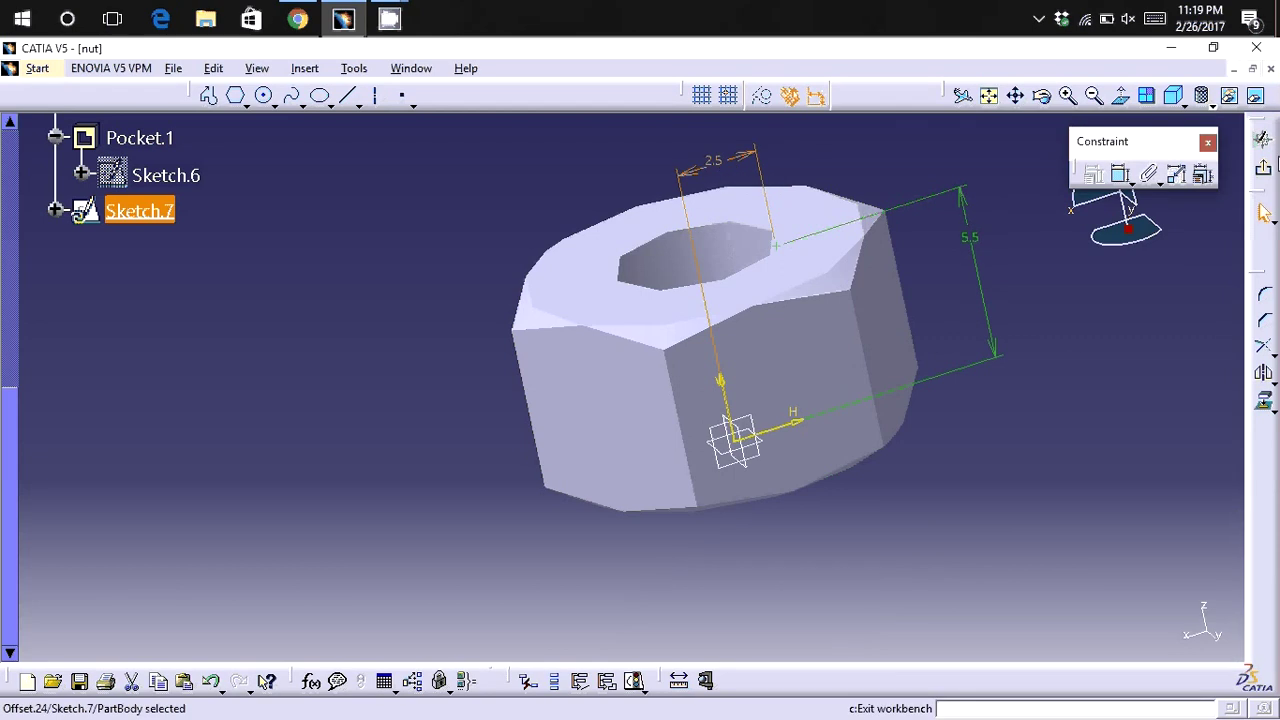
{"action": "left_click", "coordinate": [1266, 168]}
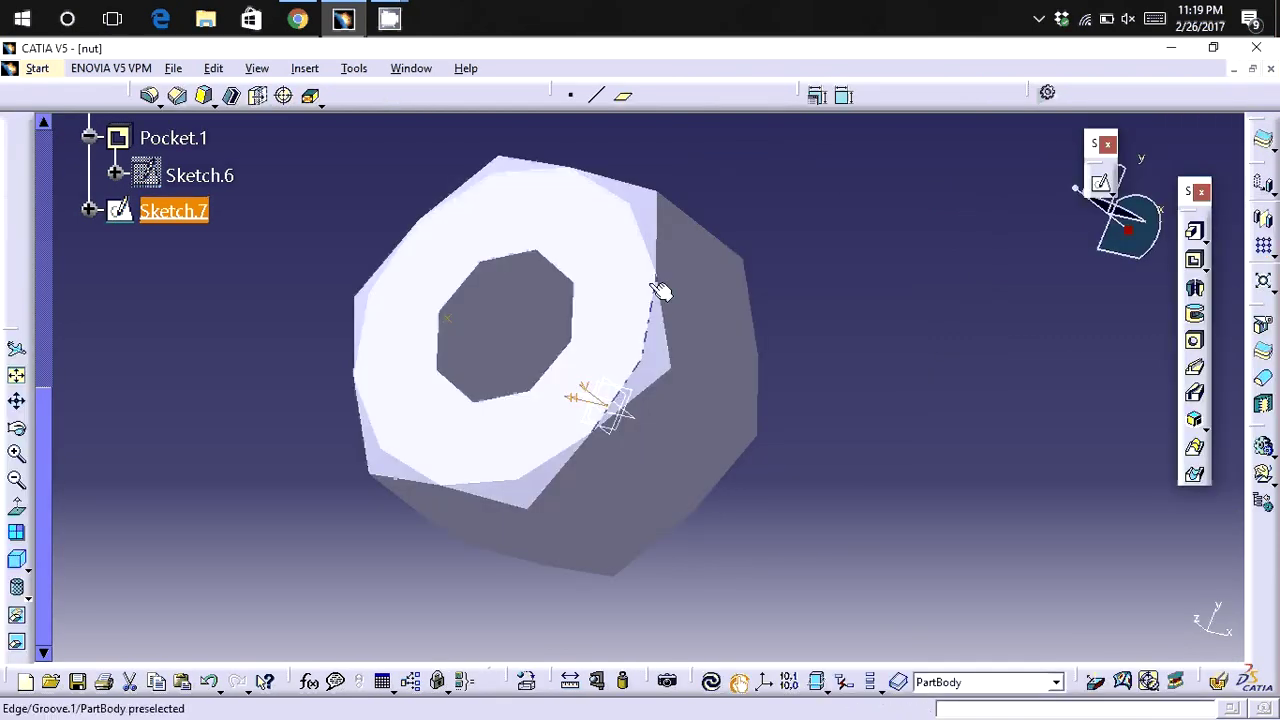
Launch the helix command by entering c:helix in the power-input field.
{"action": "left_click", "coordinate": [973, 710]}
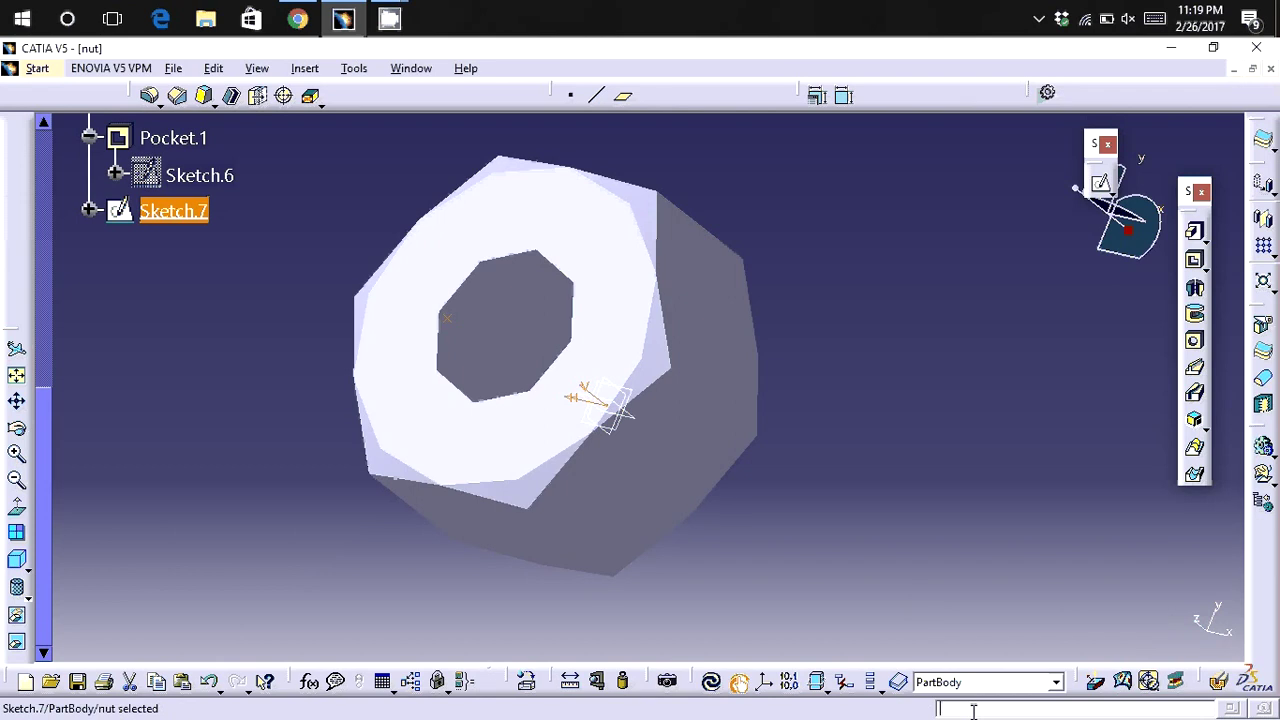
{"action": "type", "text": "c"}
{"action": "type", "text": ":helix"}
{"action": "key", "text": "Return"}
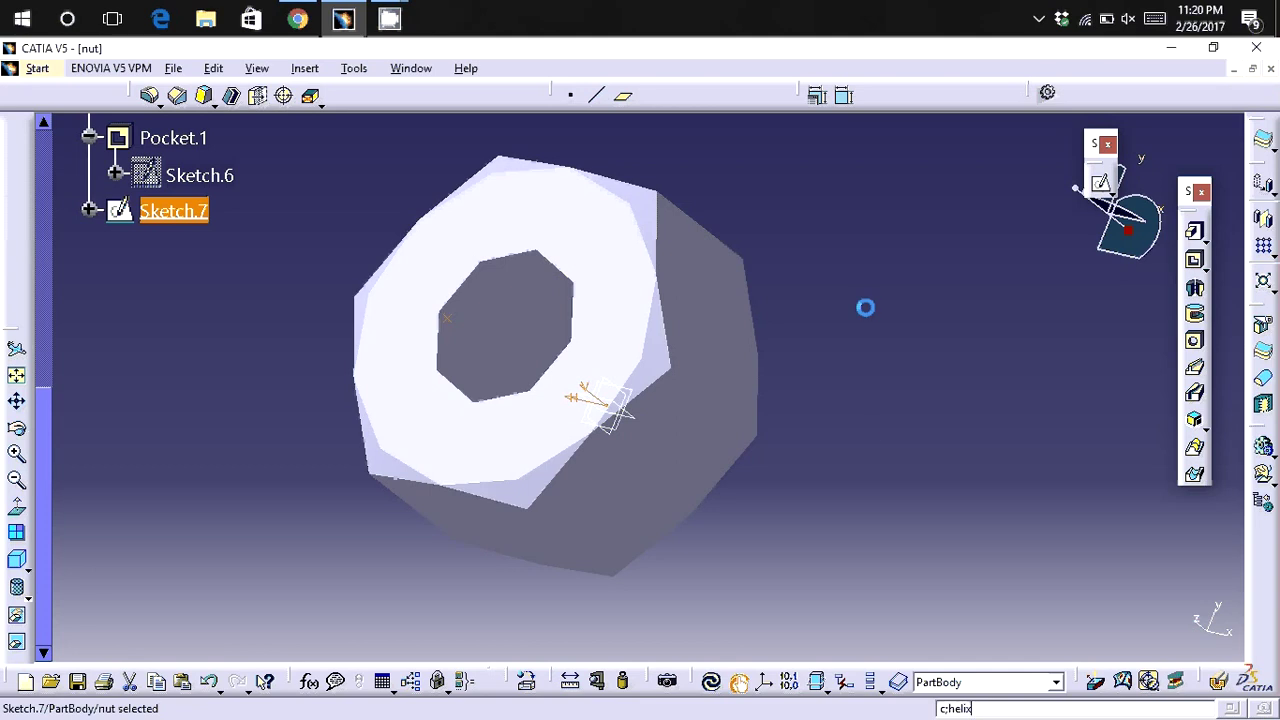
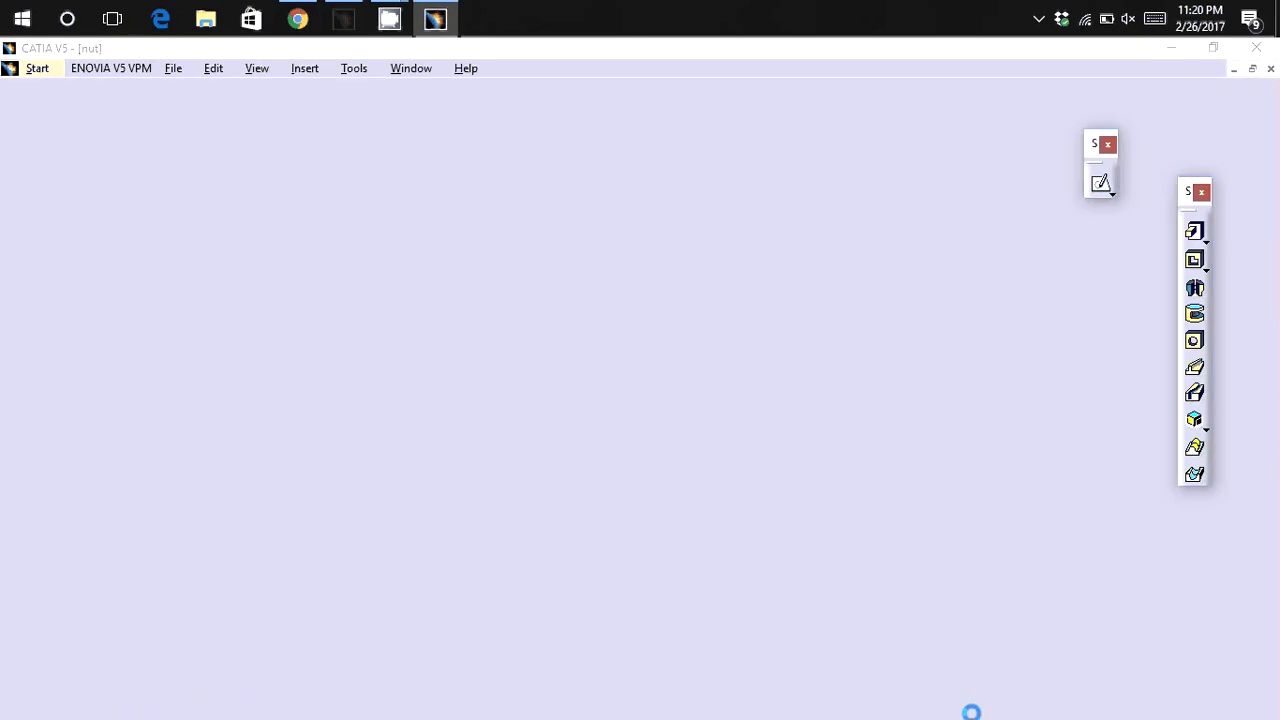
Create Helix.1 from Sketch.7 about the Z axis, reversed, with 1mm pitch and 6mm height.
{"action": "key", "text": "Return"}
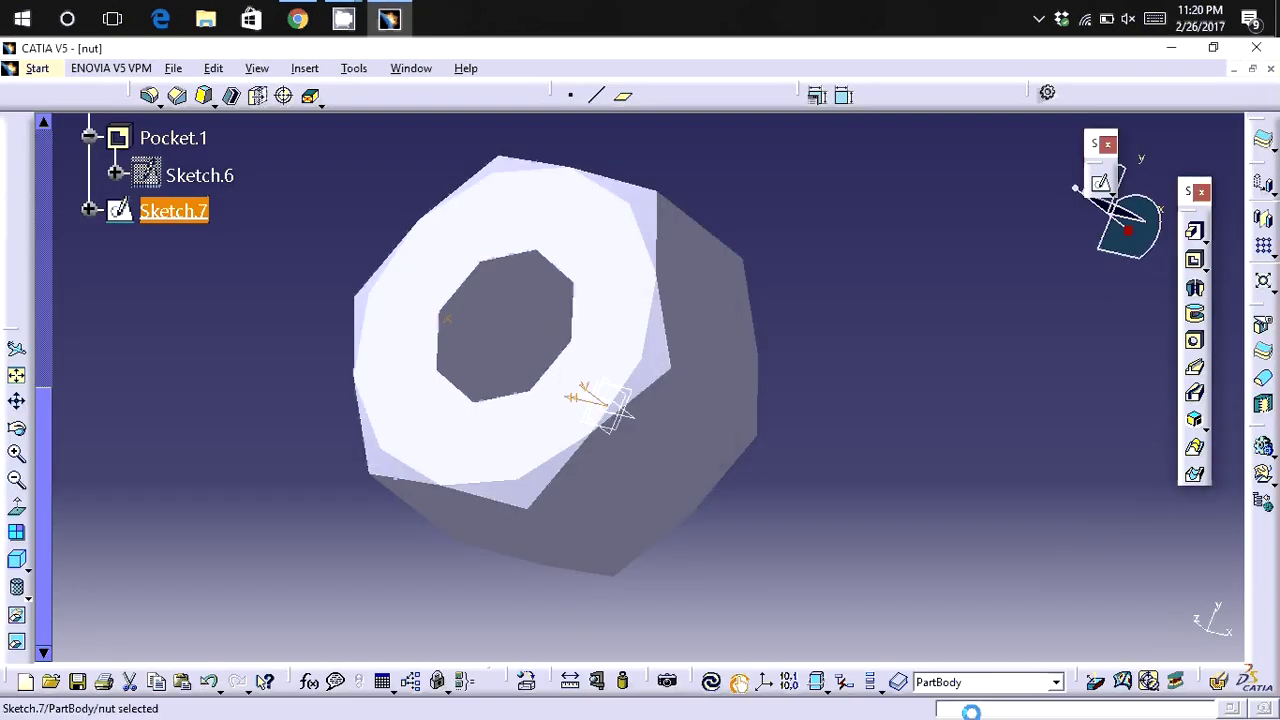
{"action": "type", "text": "c"}
{"action": "type", "text": ":helix"}
{"action": "key", "text": "Return"}
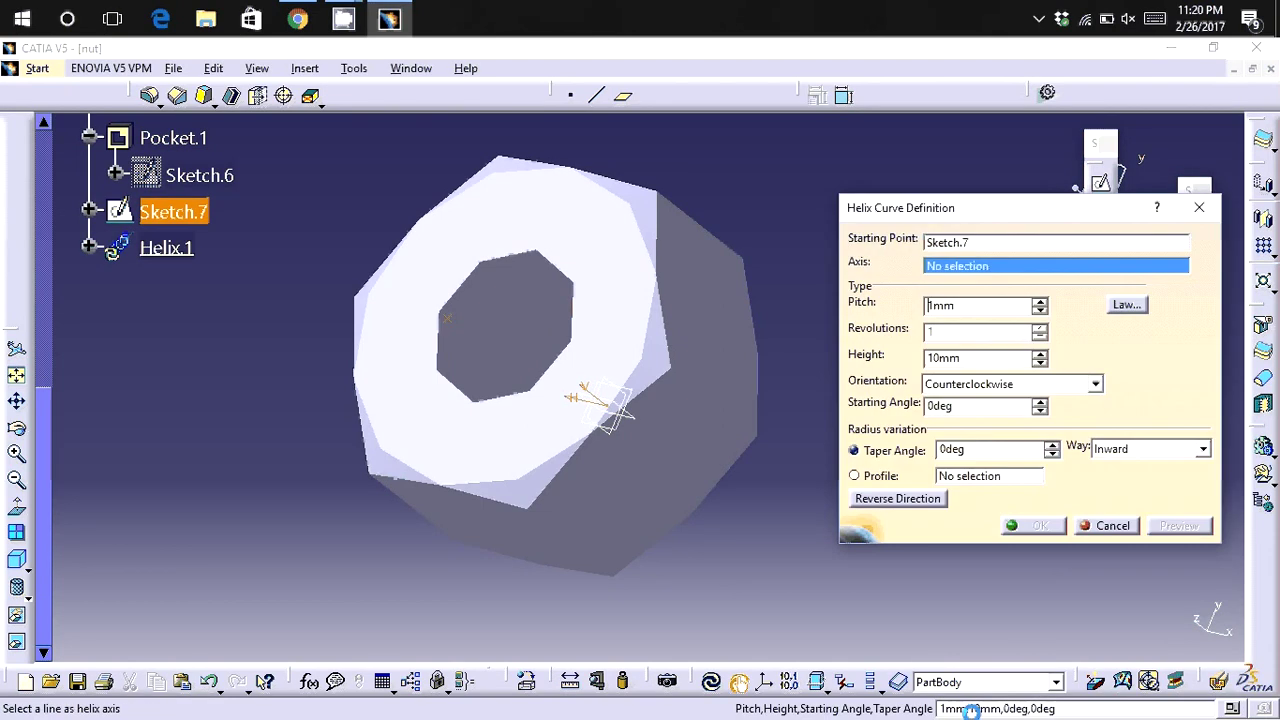
{"action": "right_click", "coordinate": [968, 265]}
{"action": "left_click", "coordinate": [1001, 341]}
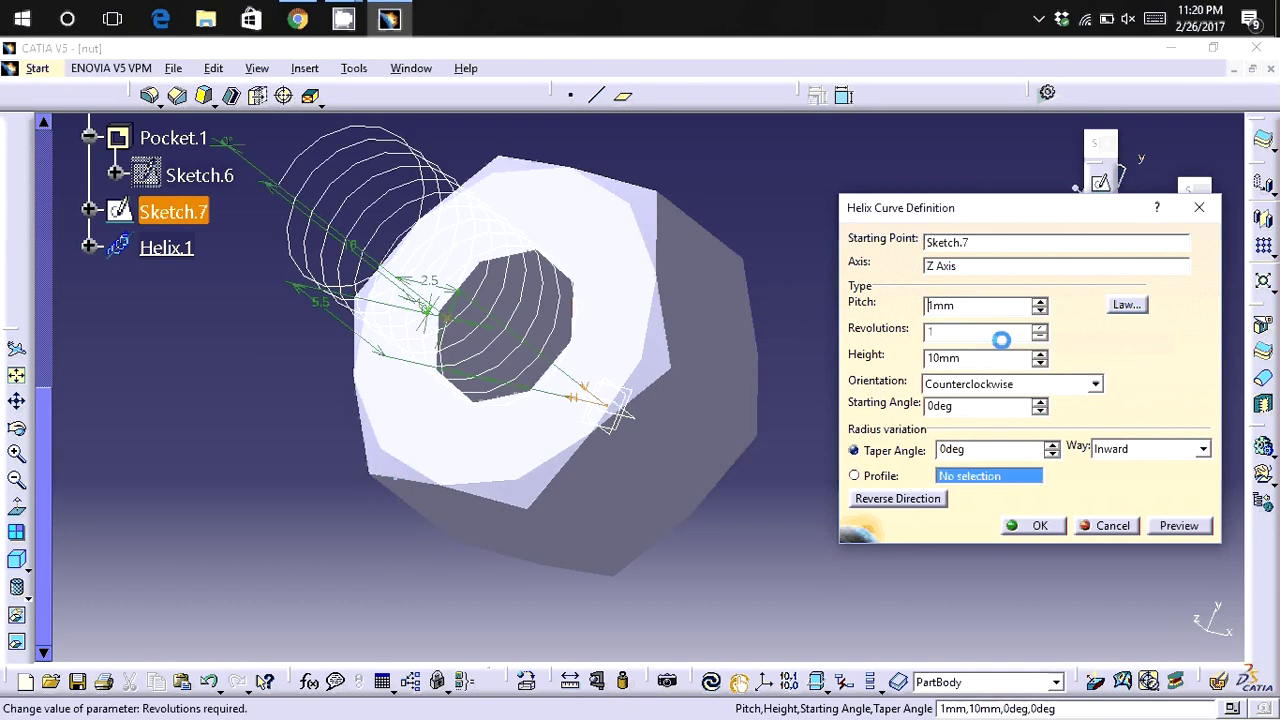
{"action": "left_click", "coordinate": [897, 499]}
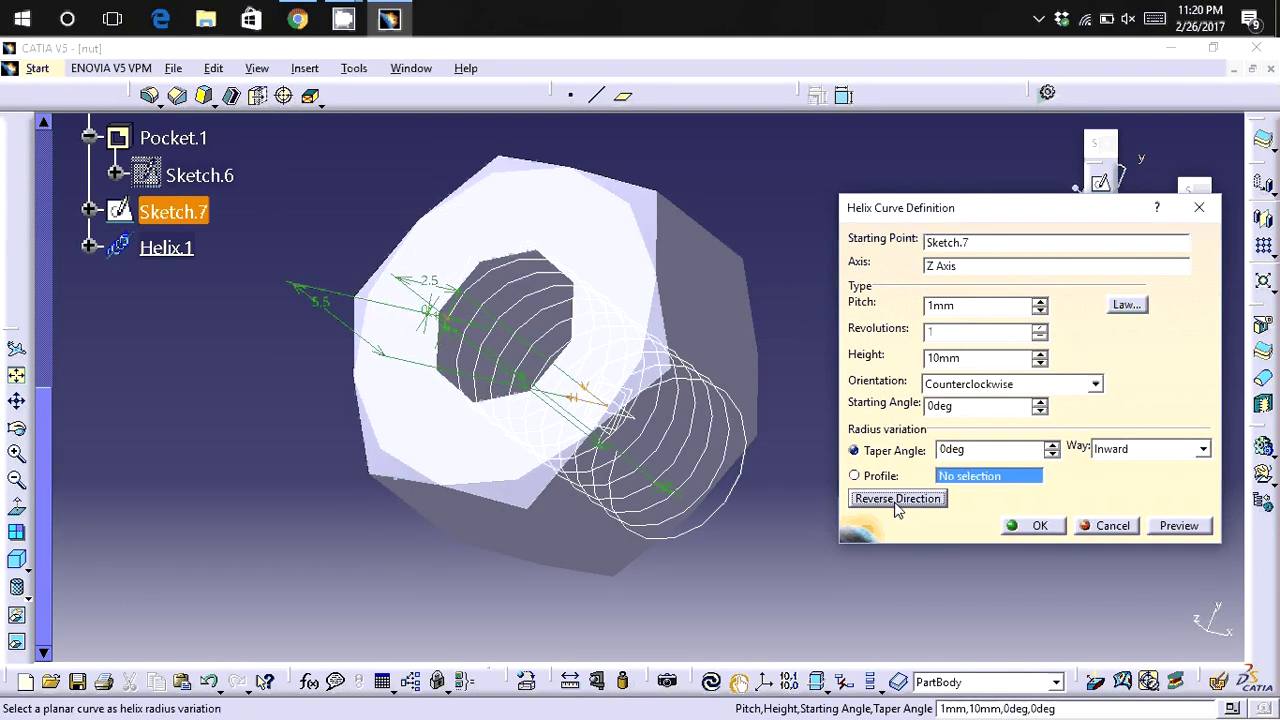
{"action": "left_click", "coordinate": [1039, 363]}
{"action": "left_click", "coordinate": [1039, 363]}
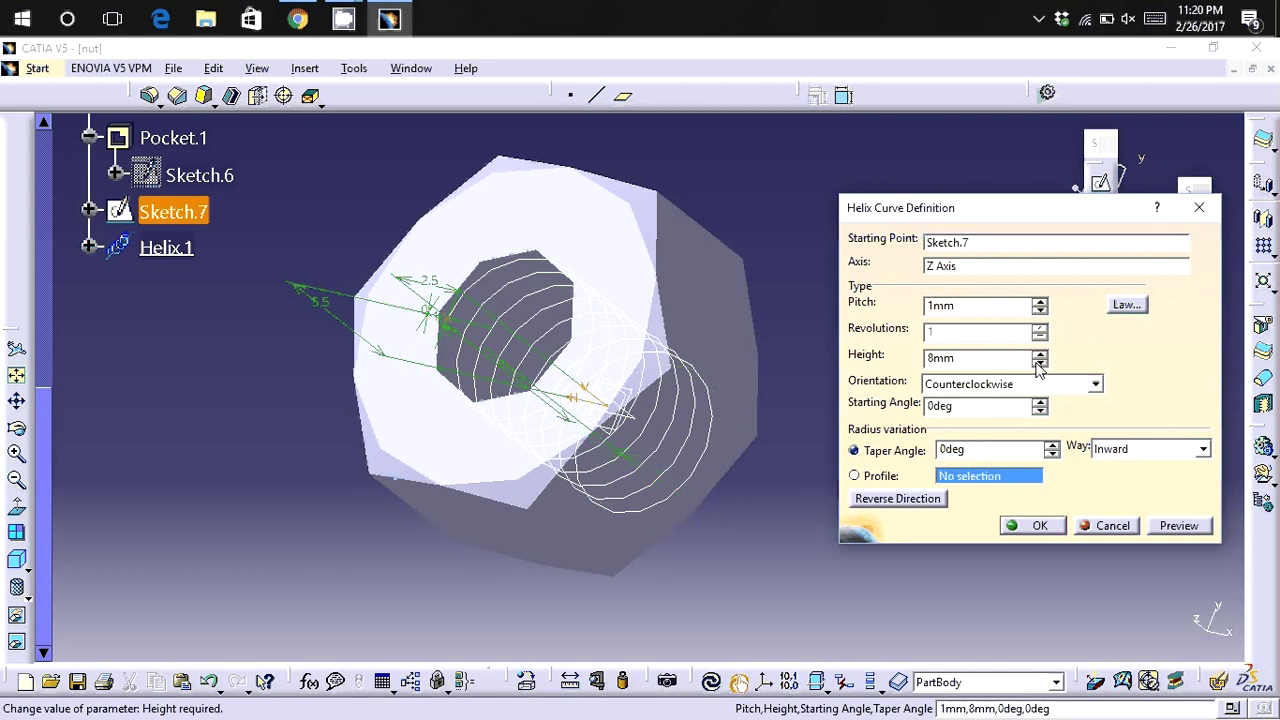
{"action": "left_click", "coordinate": [1039, 363]}
{"action": "left_click", "coordinate": [1039, 363]}
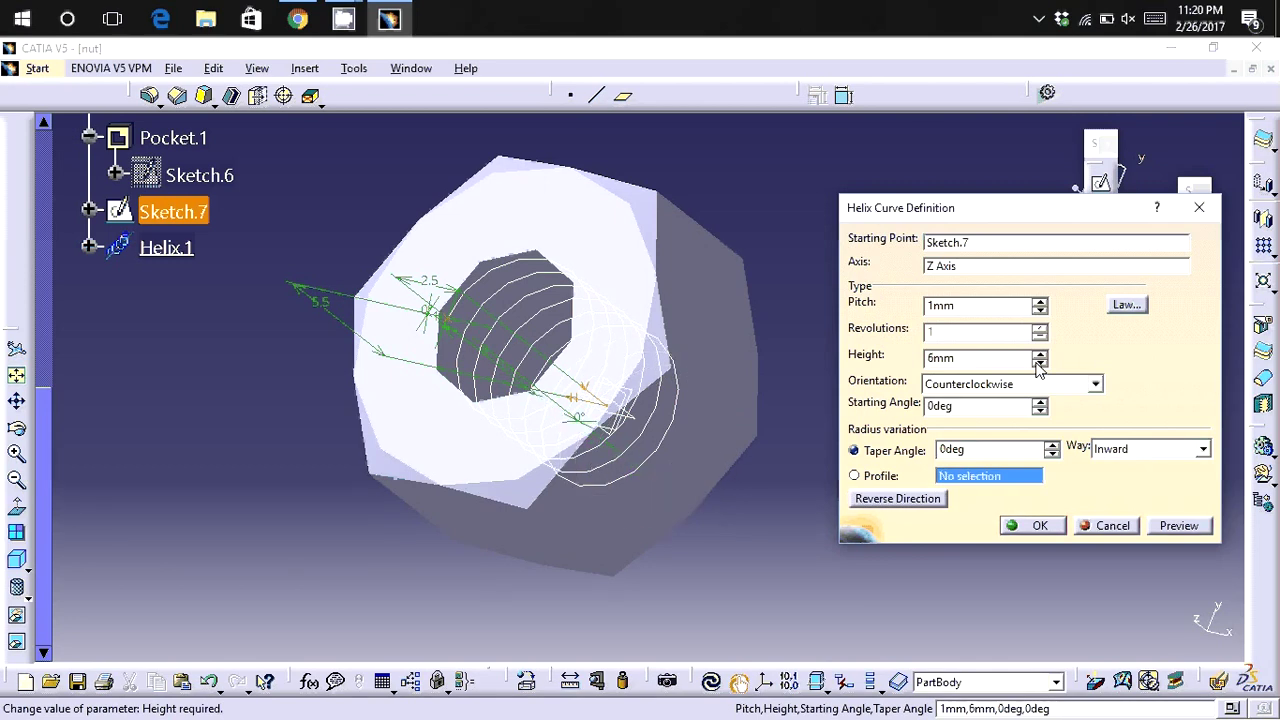
{"action": "left_click", "coordinate": [1040, 526]}
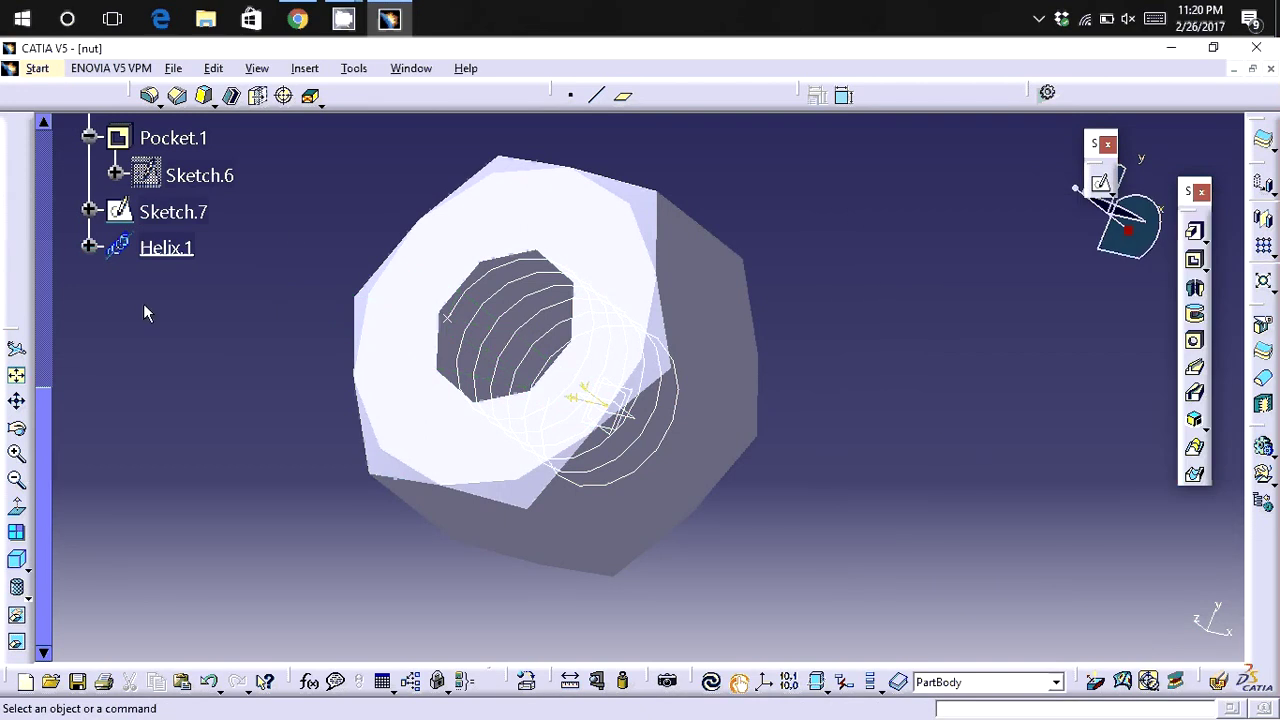
Start a new sketch on the zx plane.
{"action": "scroll", "coordinate": [291, 229], "scroll_direction": "up", "scroll_amount": 2}
{"action": "scroll", "coordinate": [291, 229], "scroll_direction": "up", "scroll_amount": 2}
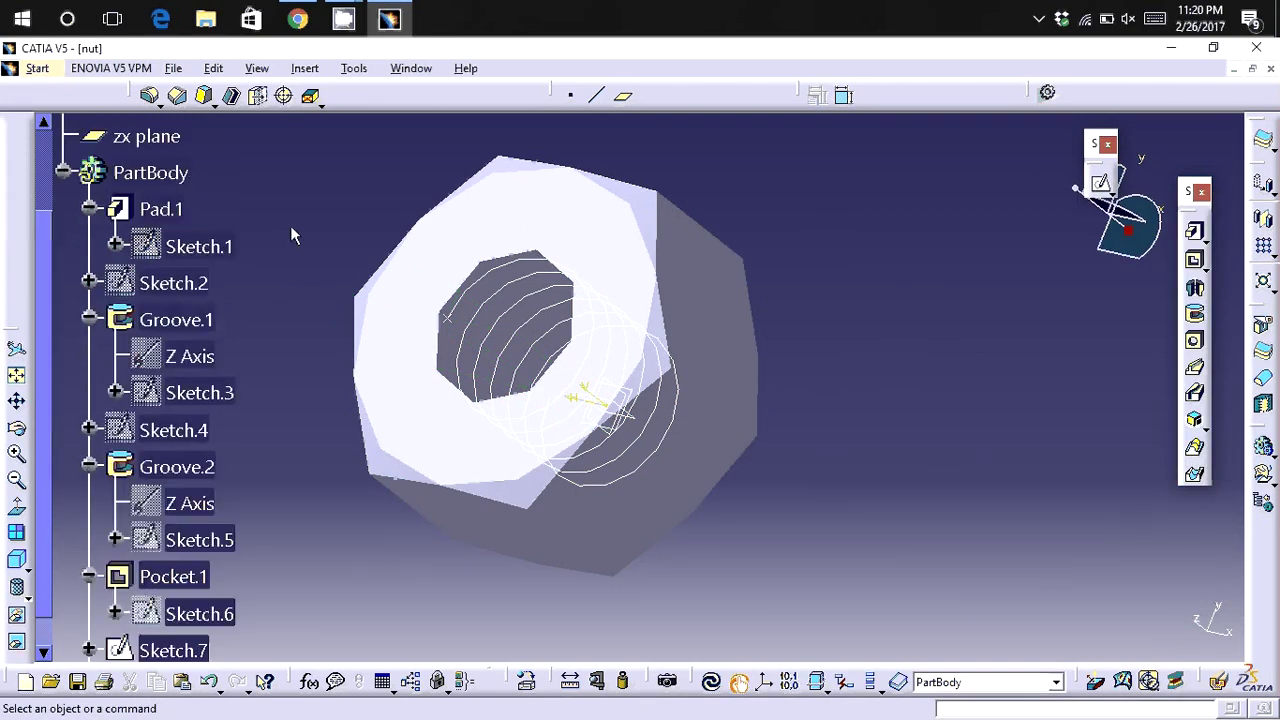
{"action": "left_click", "coordinate": [167, 148]}
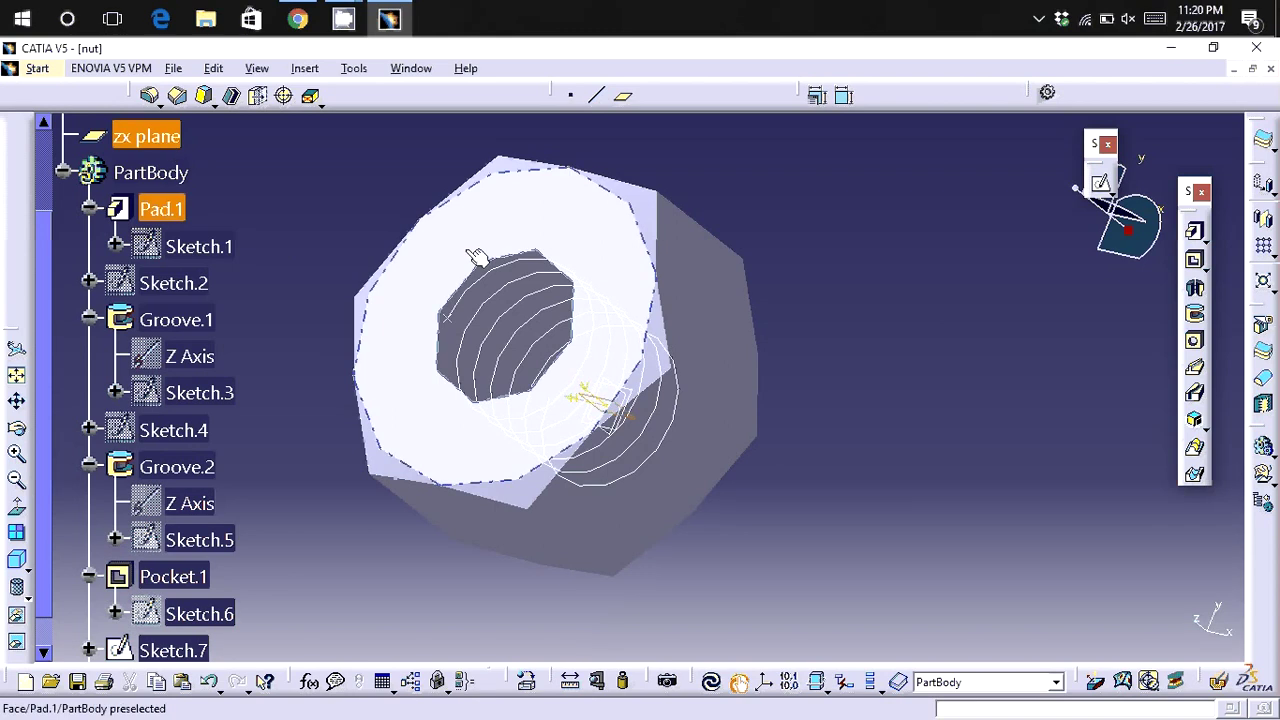
{"action": "left_click", "coordinate": [1099, 184]}
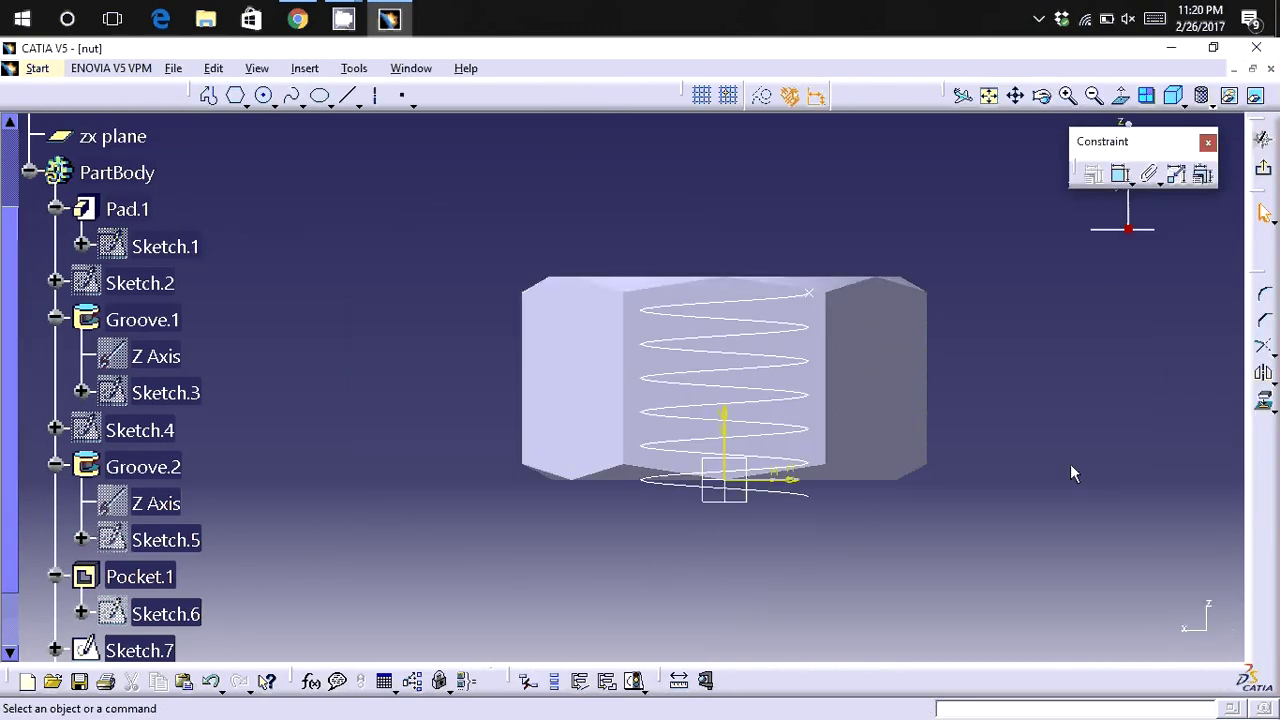
{"action": "middle_click_drag", "start_coordinate": [1070, 473], "coordinate": [622, 393]}
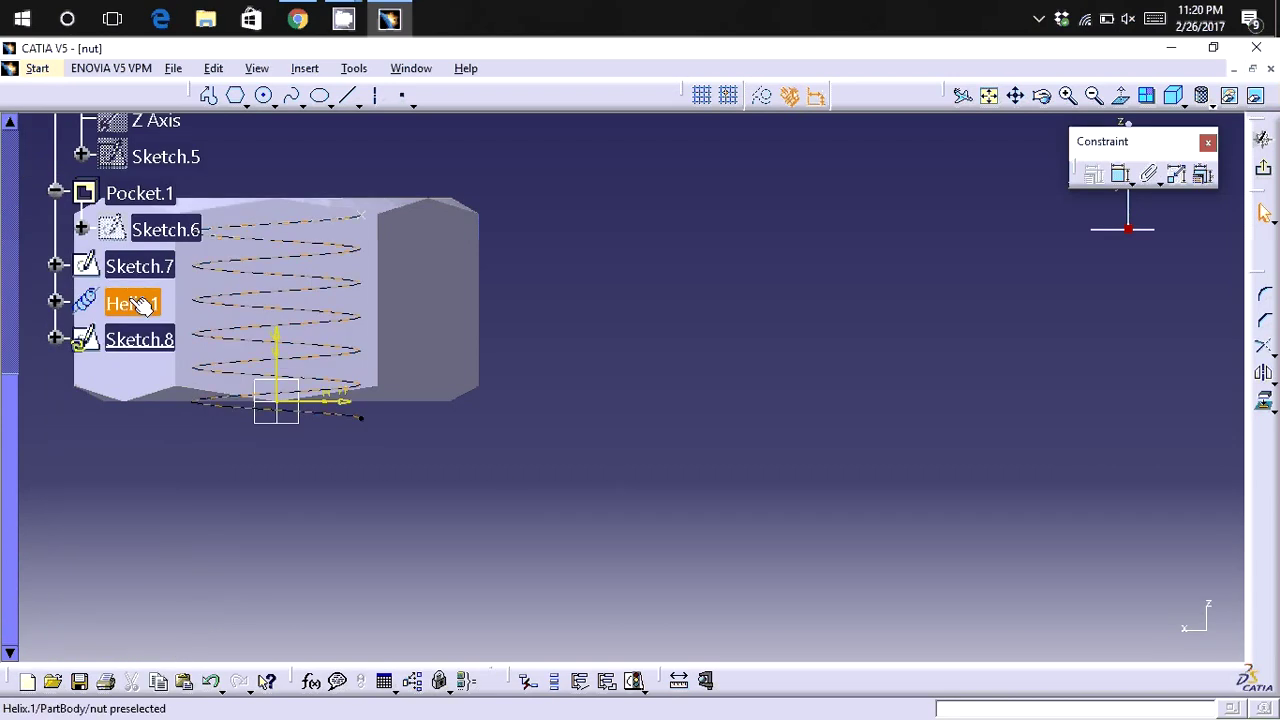
Enter 5 as Helix.1's Pitch parameter and update the part to regenerate the helix.
{"action": "double_click", "coordinate": [140, 305]}
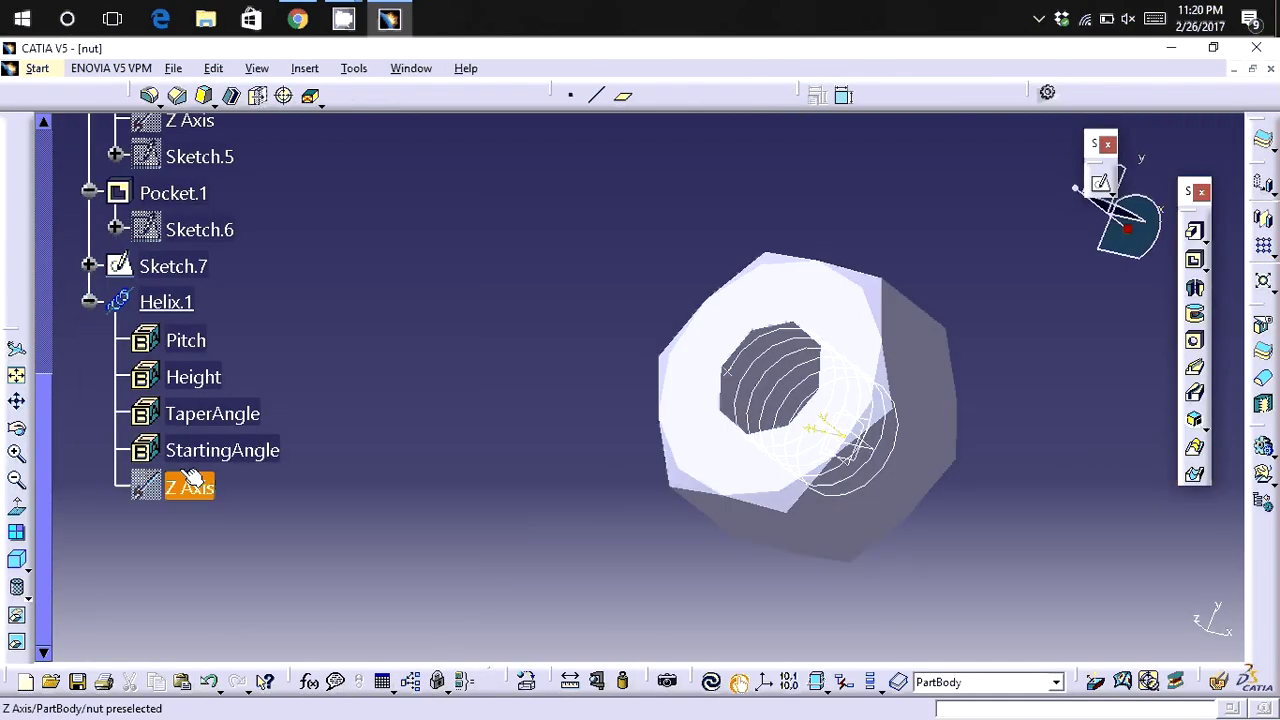
{"action": "double_click", "coordinate": [190, 342]}
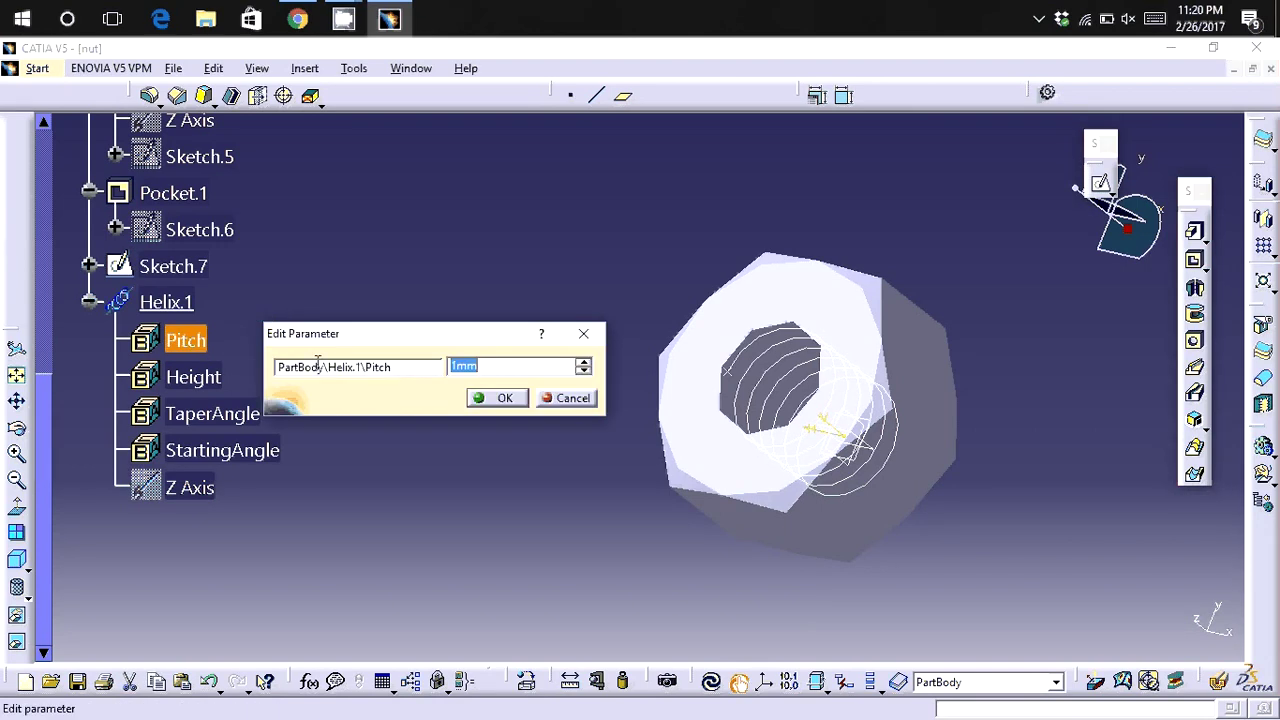
{"action": "key", "text": "BackSpace"}
{"action": "type", "text": "5"}
{"action": "key", "text": "Return"}
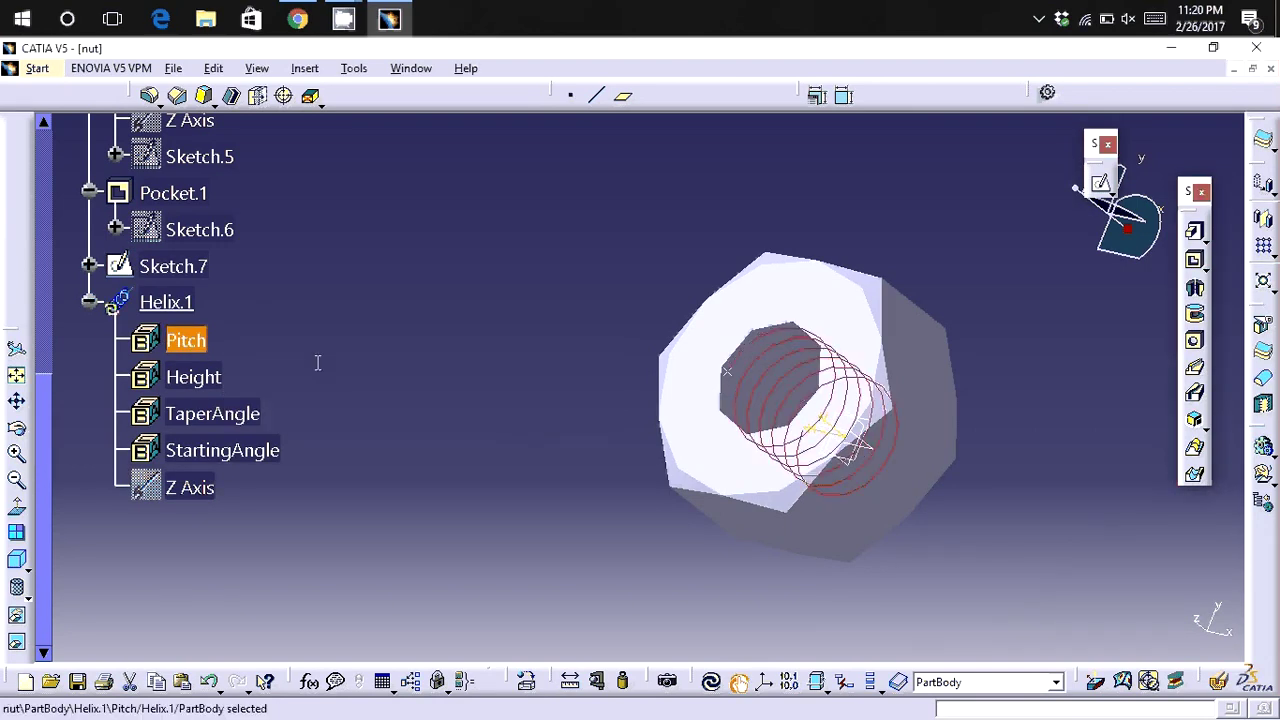
{"action": "left_click", "coordinate": [452, 413]}
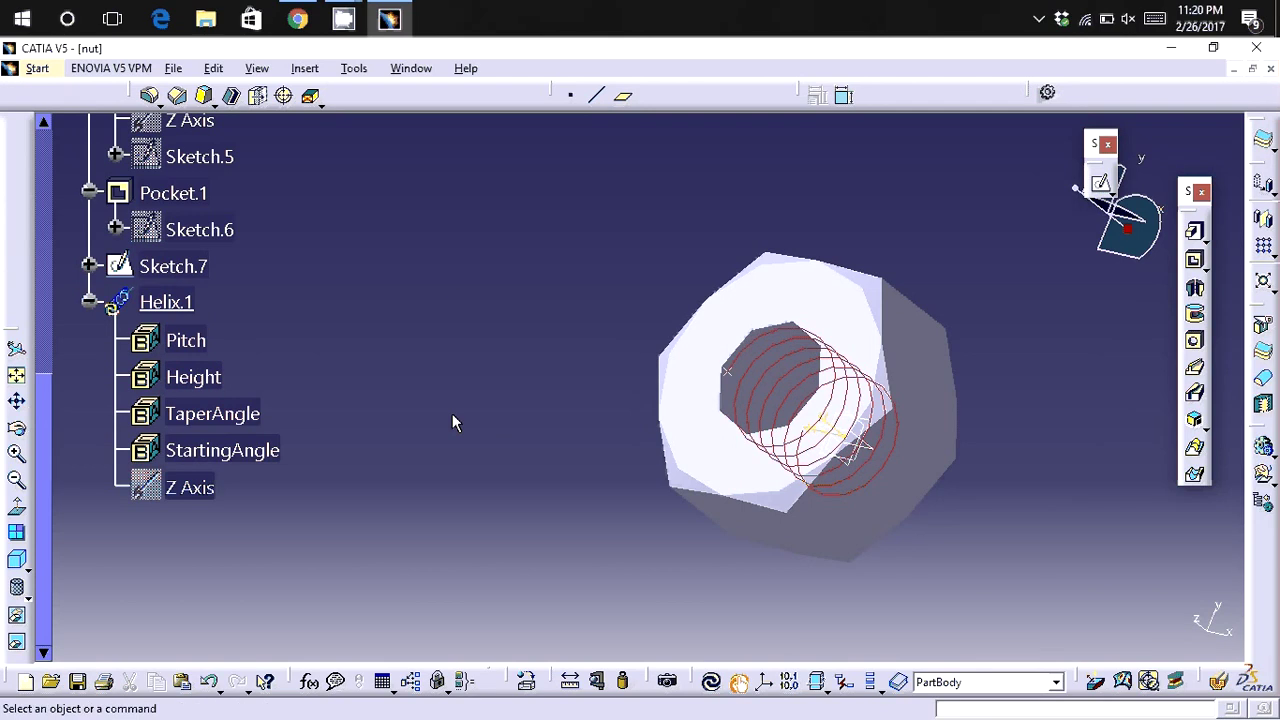
{"action": "left_click", "coordinate": [705, 683]}
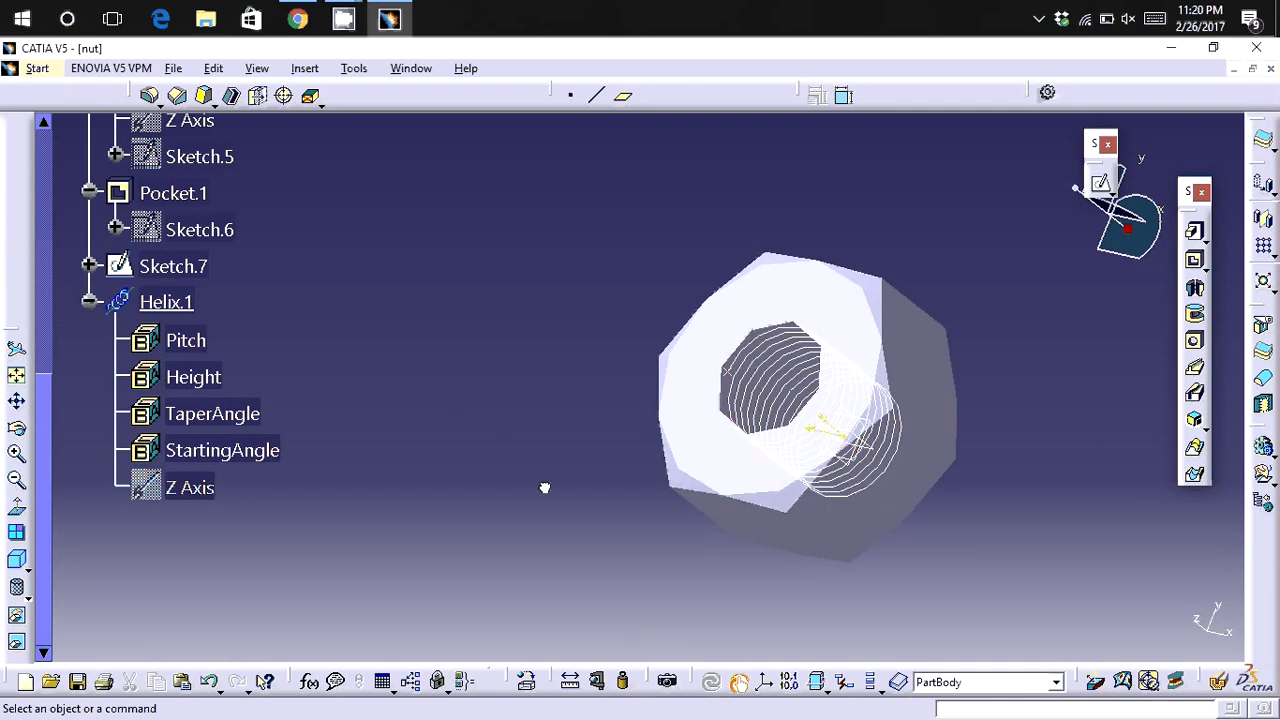
{"action": "scroll", "coordinate": [366, 268], "scroll_direction": "up", "scroll_amount": 3}
{"action": "scroll", "coordinate": [366, 268], "scroll_direction": "down", "scroll_amount": 1}
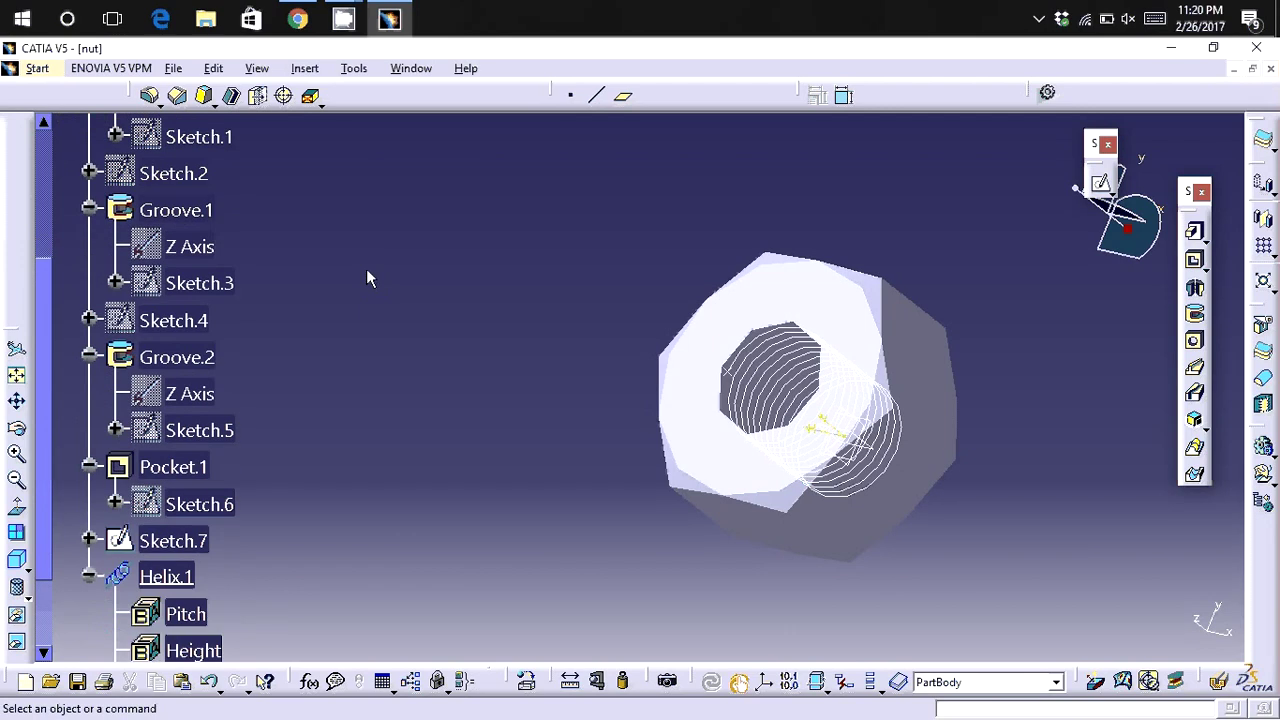
{"action": "scroll", "coordinate": [366, 268], "scroll_direction": "down", "scroll_amount": 1}
{"action": "scroll", "coordinate": [366, 268], "scroll_direction": "up", "scroll_amount": 3}
Draw a small hexagon above the nut in a new zx-plane sketch.
{"action": "scroll", "coordinate": [366, 268], "scroll_direction": "up", "scroll_amount": 1}
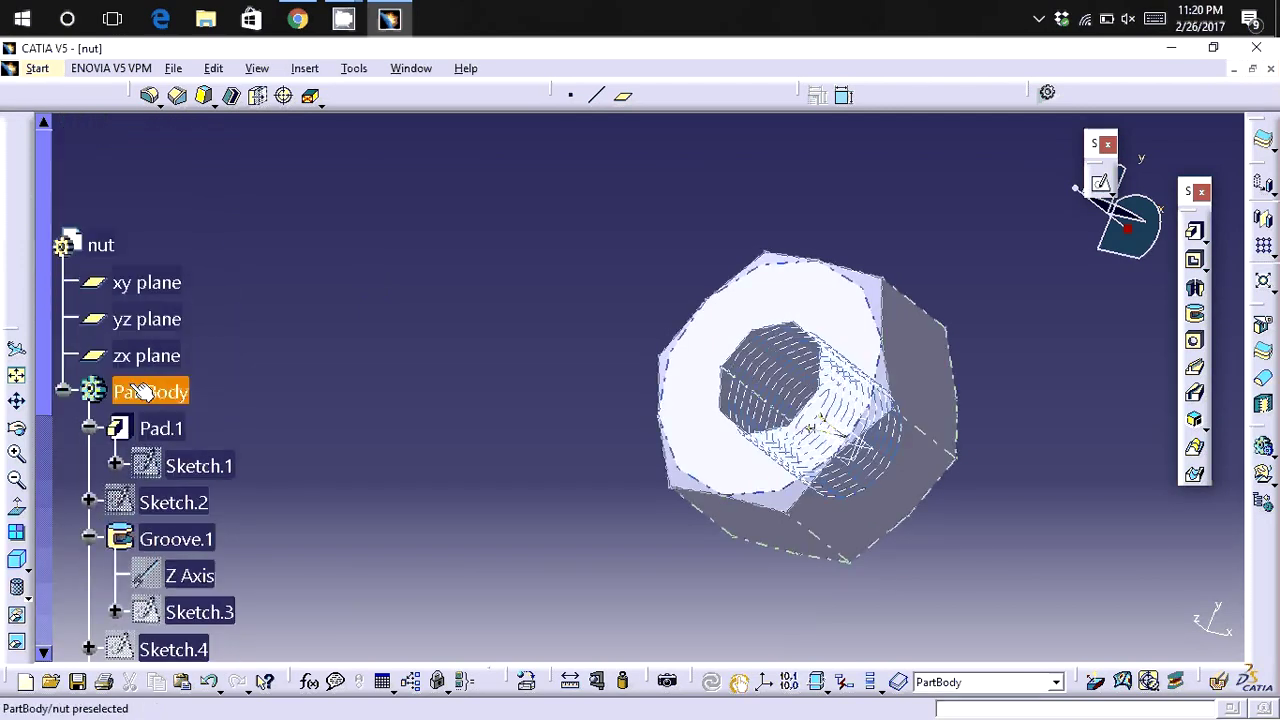
{"action": "left_click", "coordinate": [148, 356]}
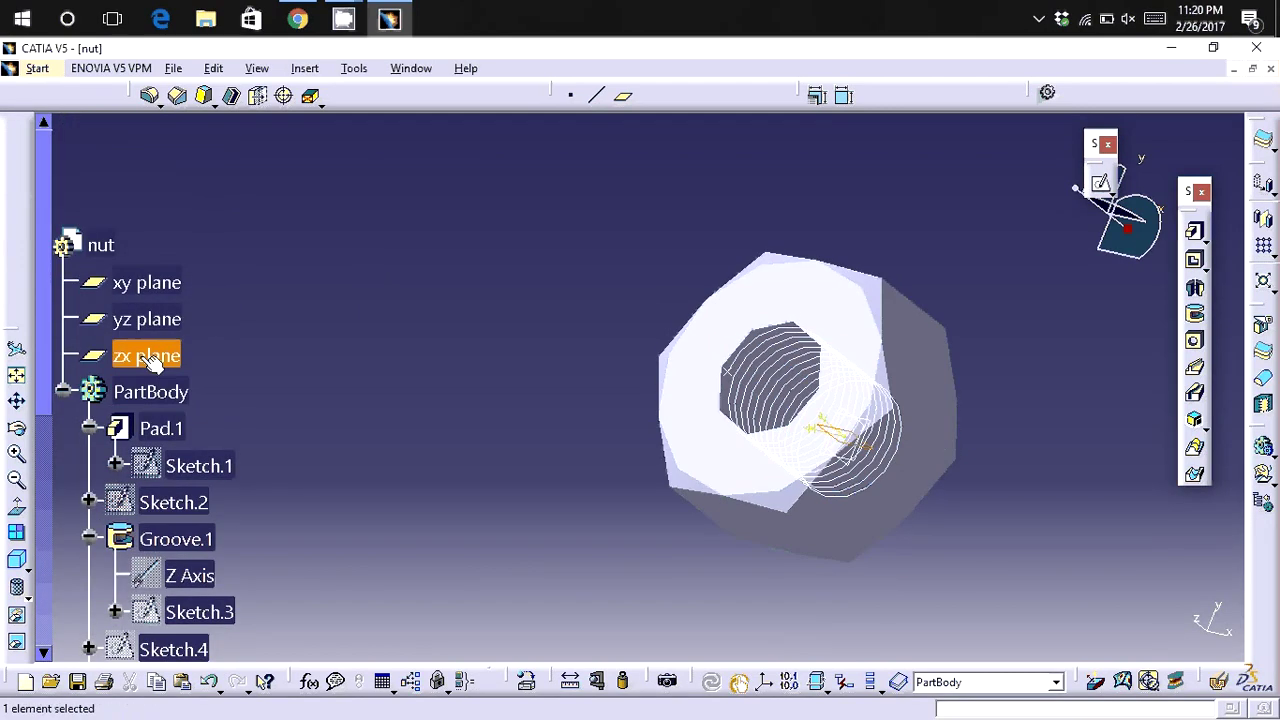
{"action": "left_click", "coordinate": [1101, 188]}
{"action": "middle_click_drag", "start_coordinate": [666, 278], "coordinate": [628, 92]}
{"action": "left_click", "coordinate": [235, 95]}
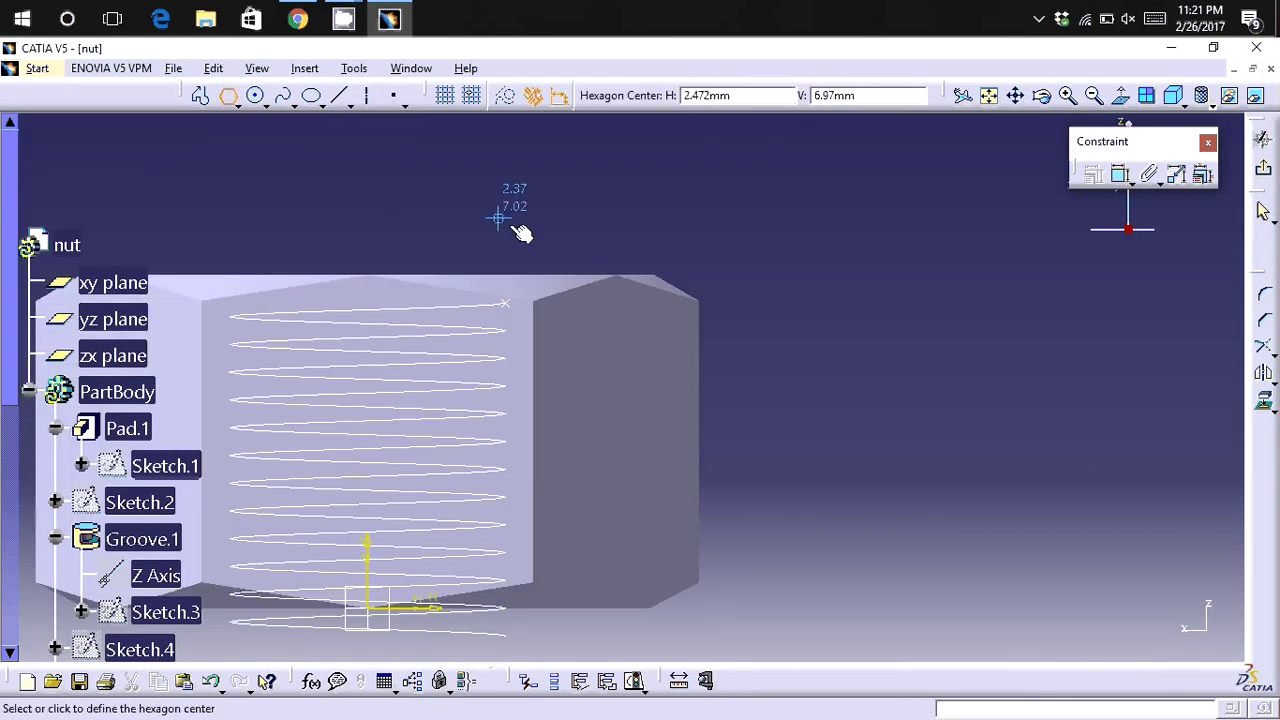
{"action": "left_click", "coordinate": [510, 224]}
{"action": "left_click", "coordinate": [511, 197]}
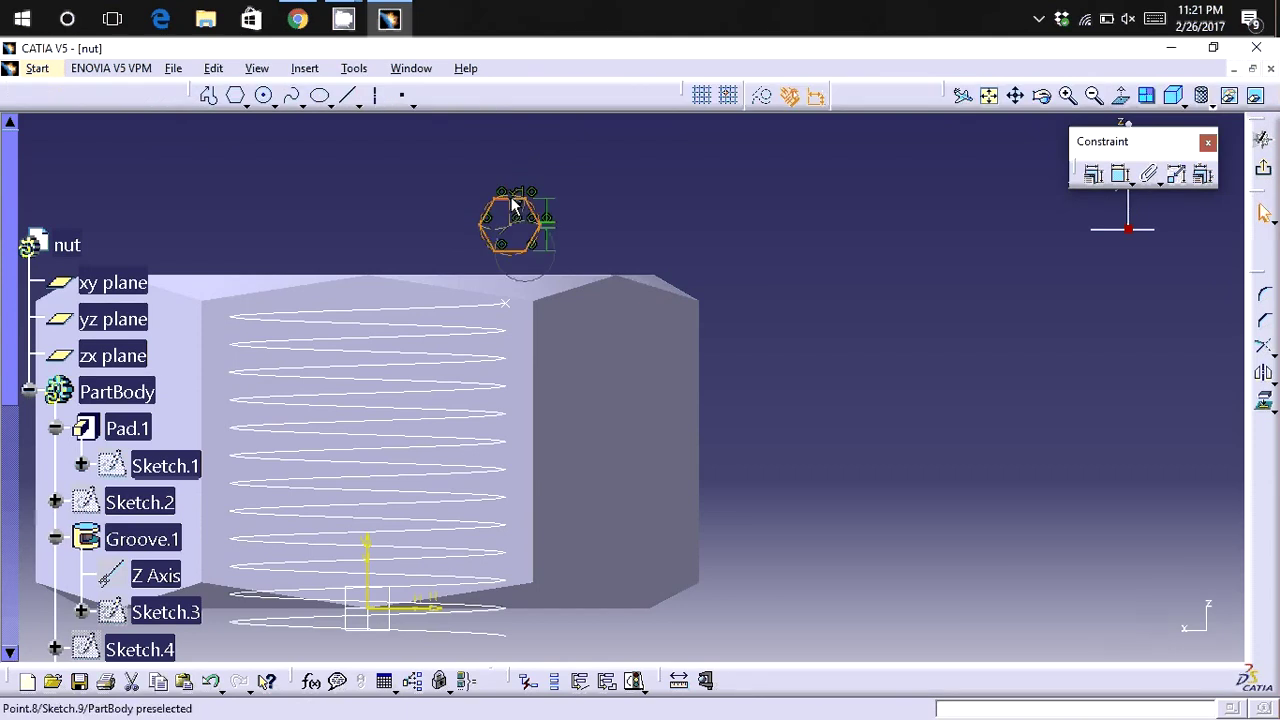
Dimension one hexagon edge to a length of 0.1.
{"action": "left_click", "coordinate": [1120, 174]}
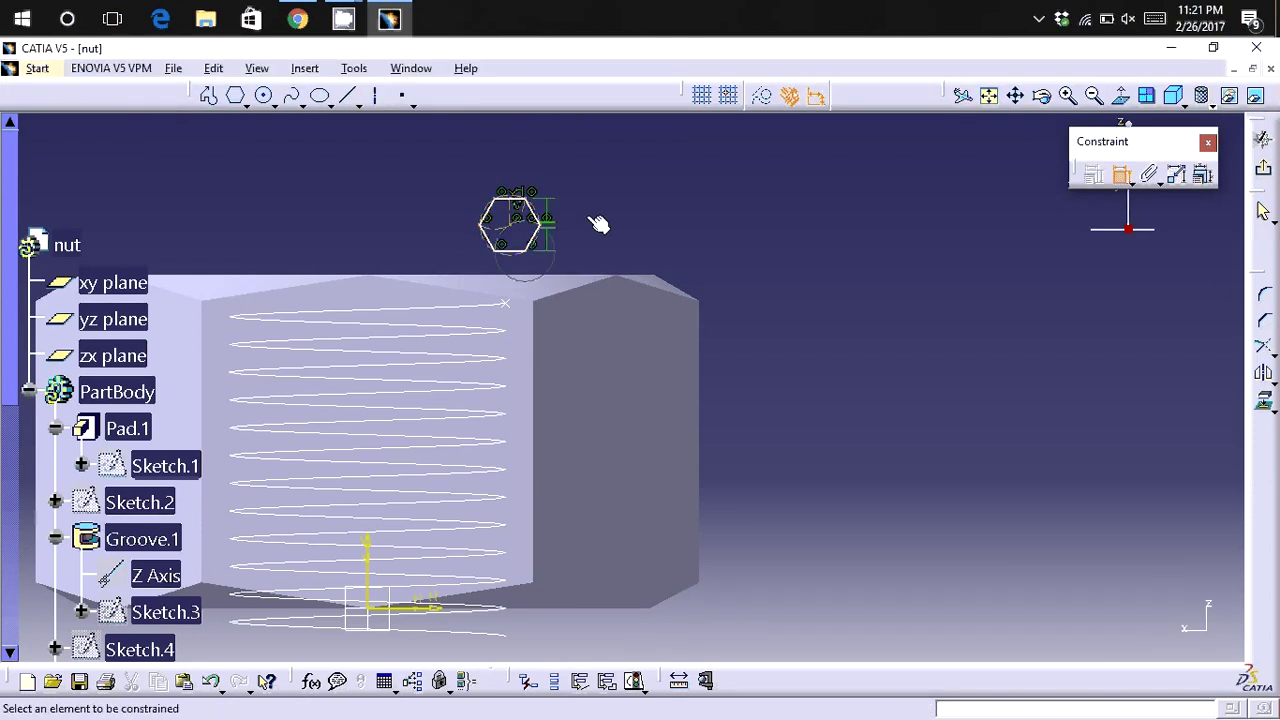
{"action": "left_click", "coordinate": [503, 211]}
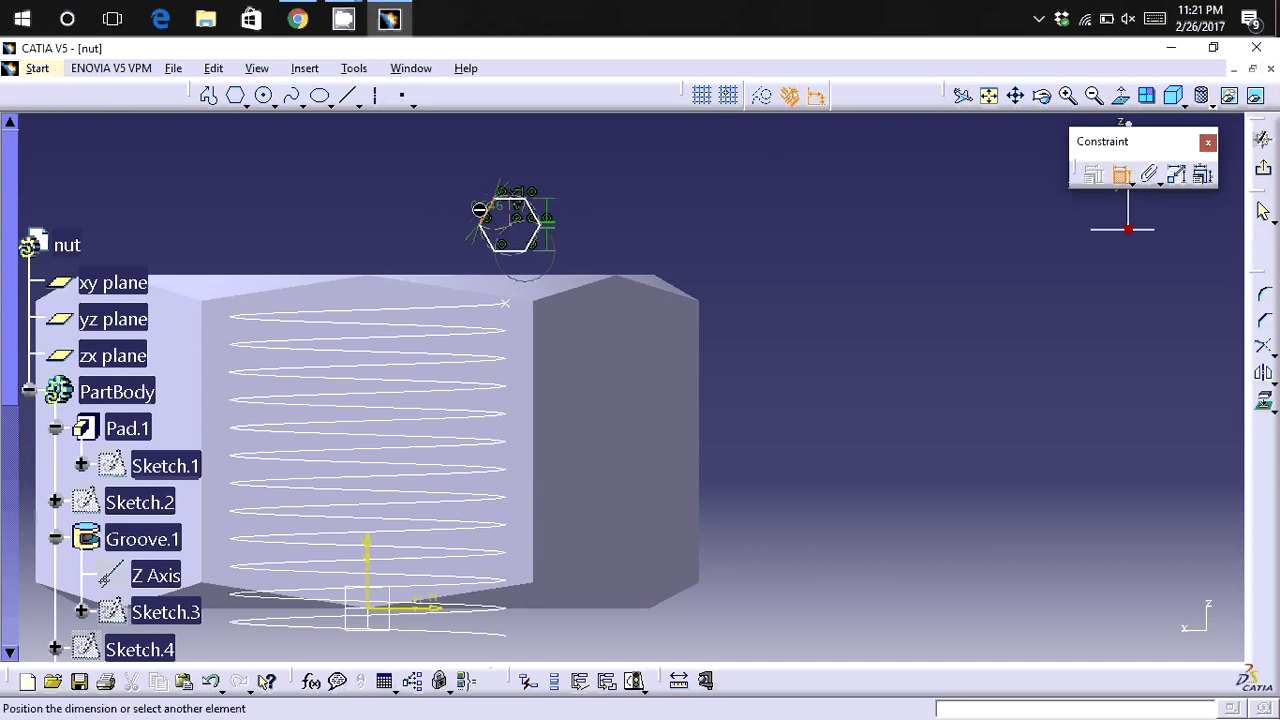
{"action": "left_click", "coordinate": [401, 212]}
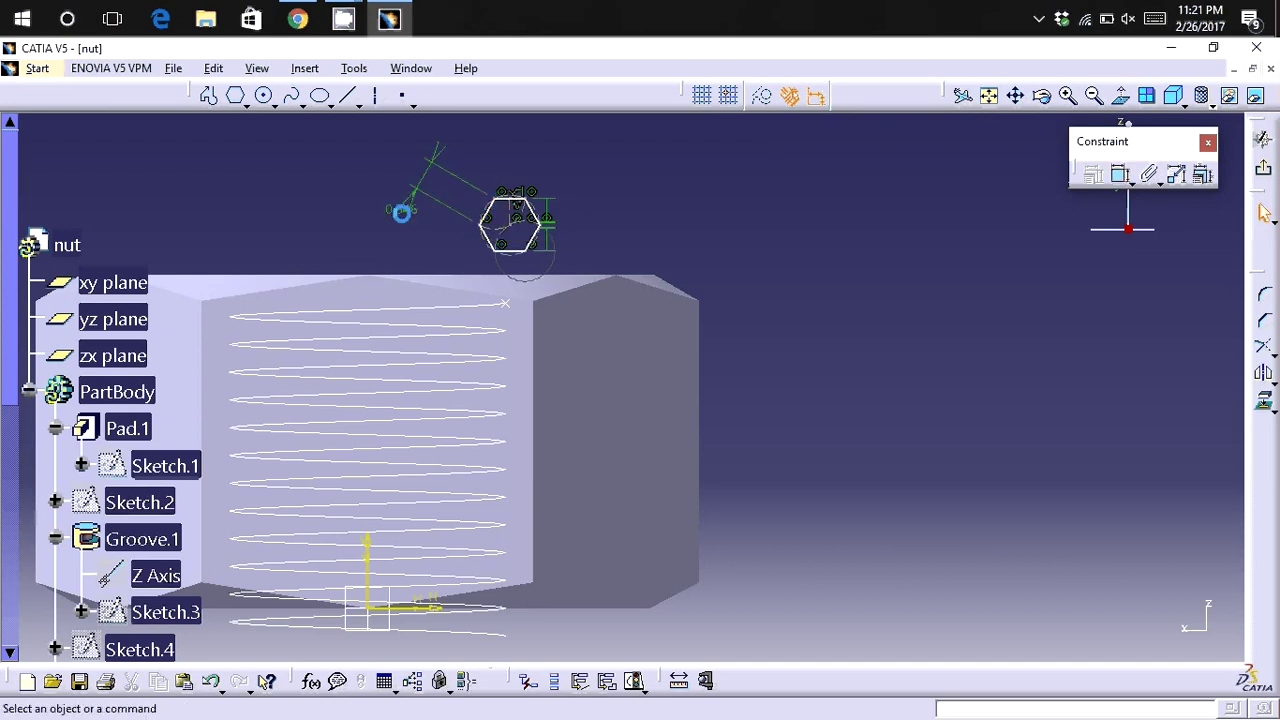
{"action": "double_click", "coordinate": [401, 212]}
{"action": "type", "text": ".1"}
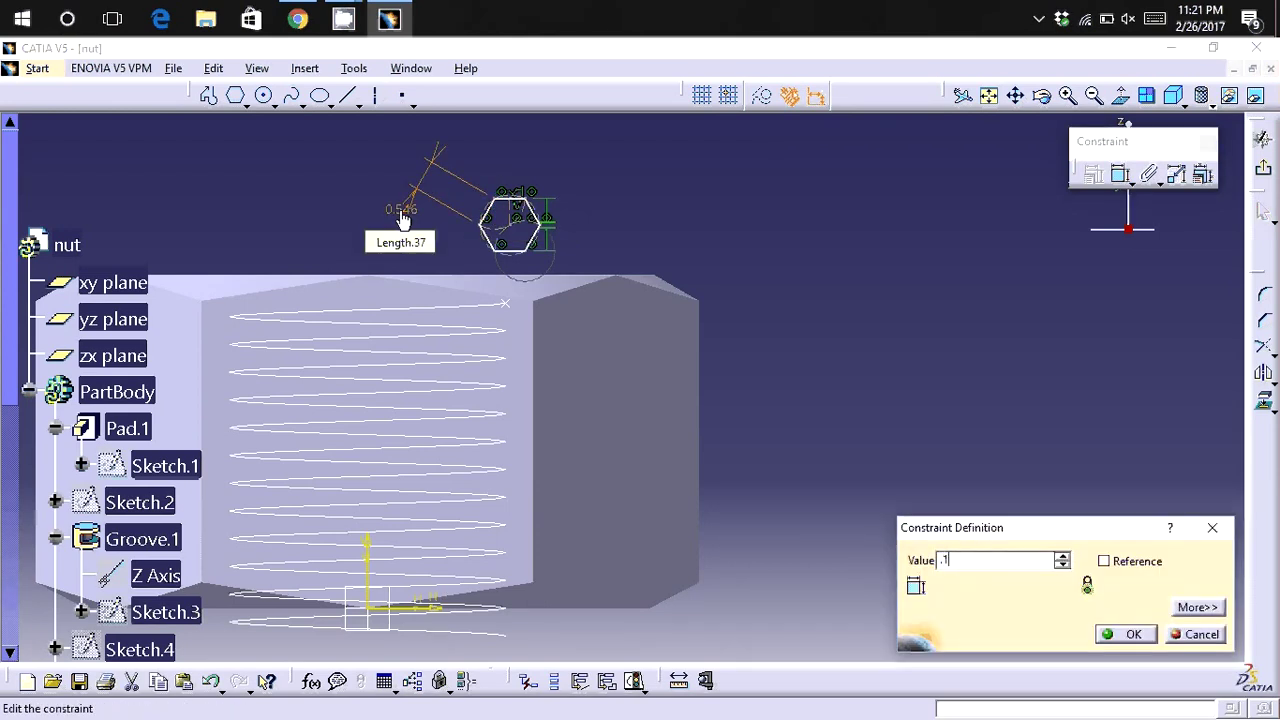
{"action": "key", "text": "Return"}
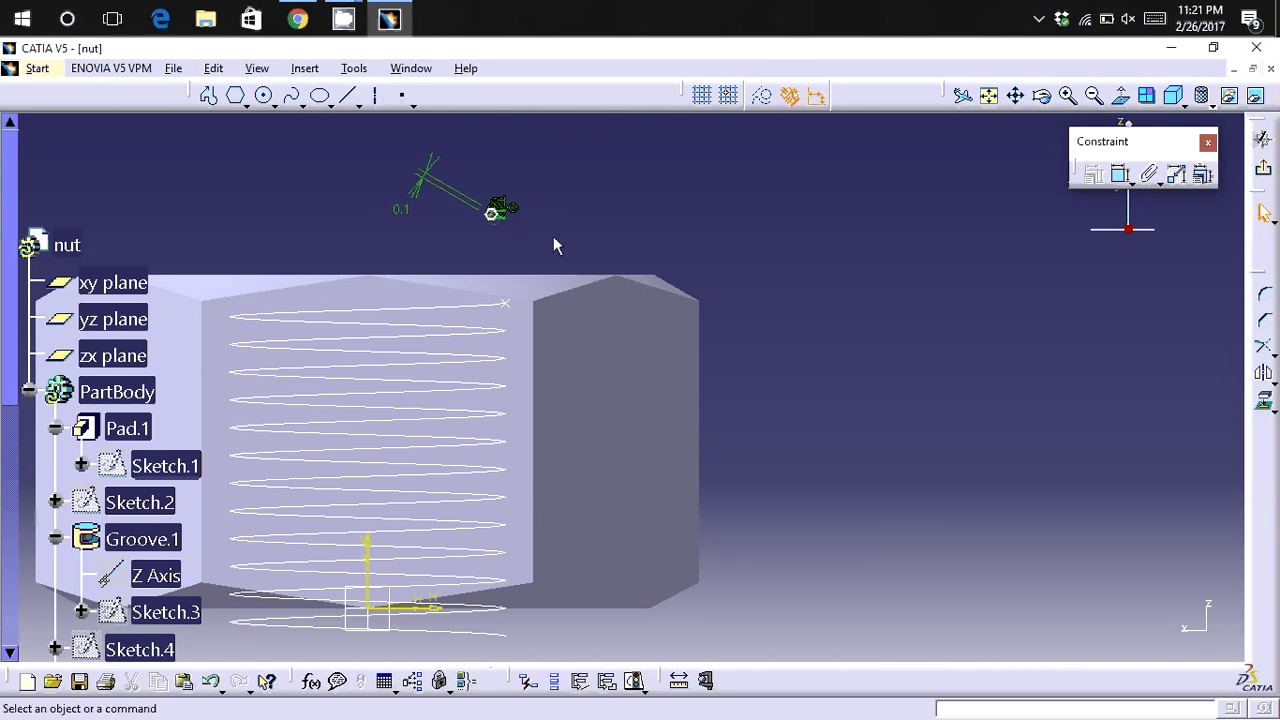
{"action": "mouse_move", "coordinate": [553, 236]}
{"action": "middle_mouse_down"}
{"action": "mouse_move", "coordinate": [540, 231]}
{"action": "mouse_move", "coordinate": [658, 481]}
{"action": "mouse_move", "coordinate": [640, 438]}
{"action": "middle_mouse_up"}
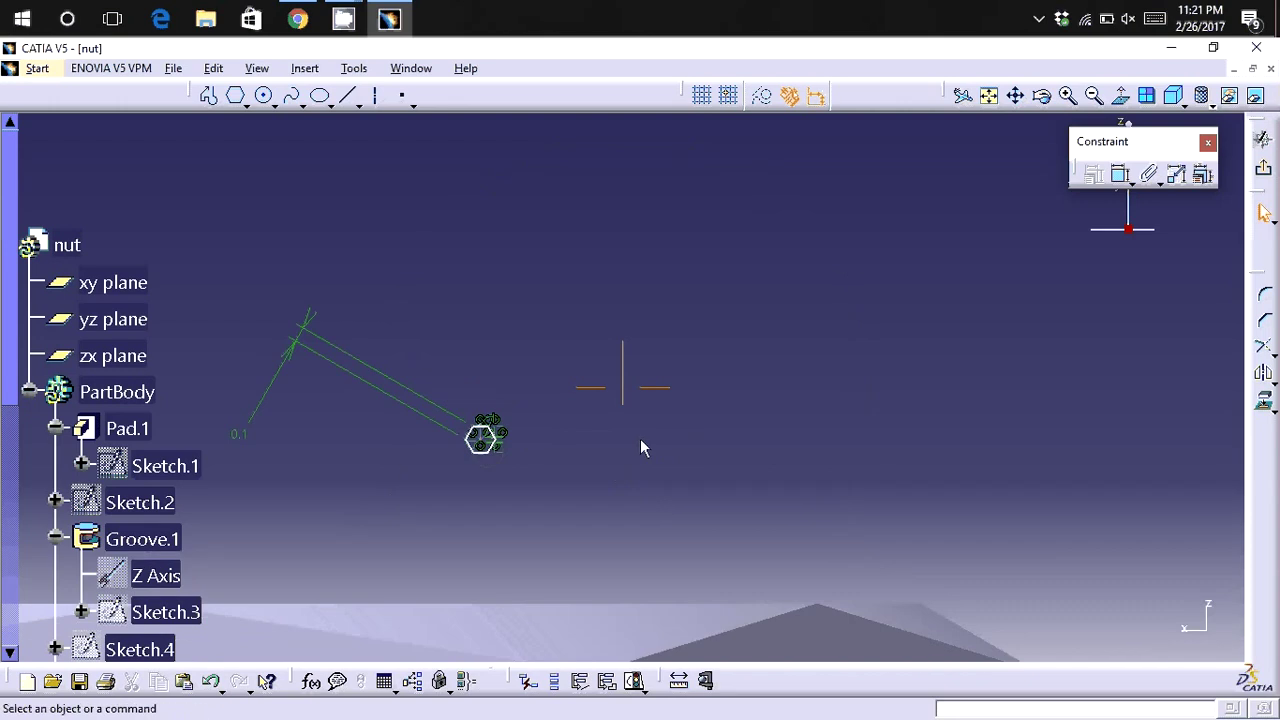
Make the profile's centre point coincident with the Sketch.2 curve endpoint, then exit the sketch.
{"action": "left_click", "coordinate": [485, 442]}
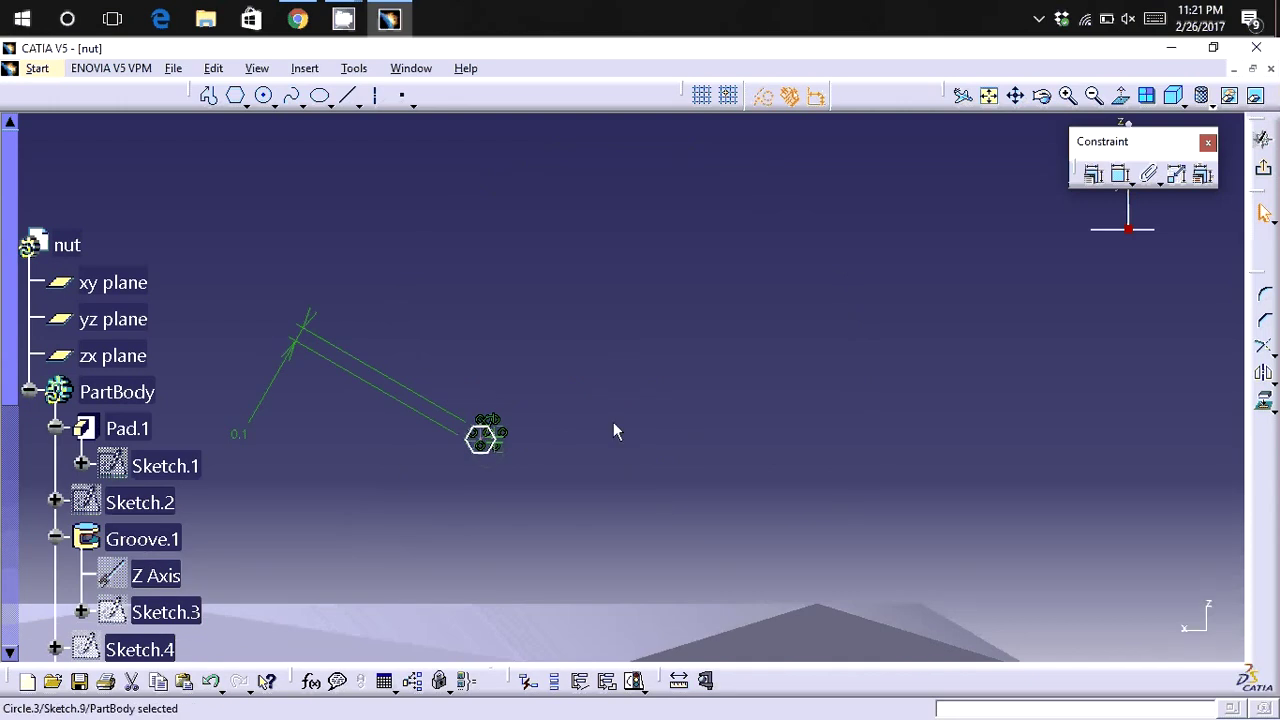
{"action": "left_click", "coordinate": [486, 442]}
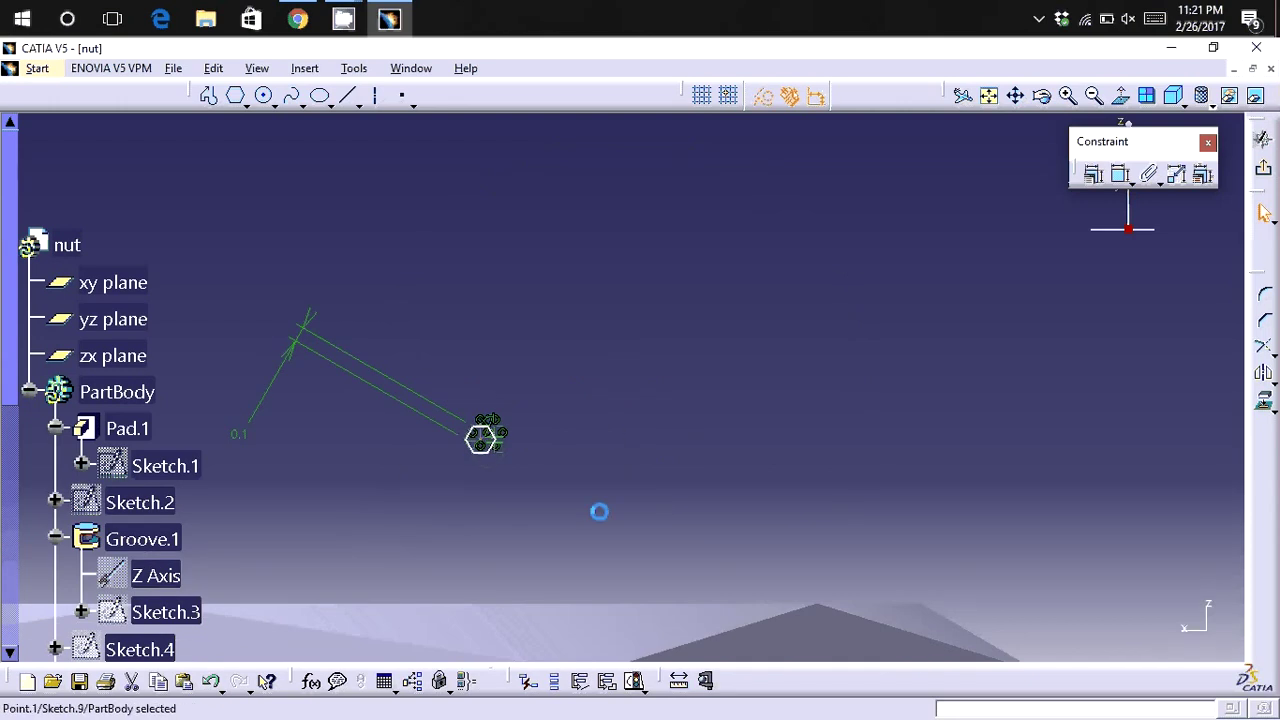
{"action": "middle_click_drag", "start_coordinate": [600, 511], "coordinate": [625, 345]}
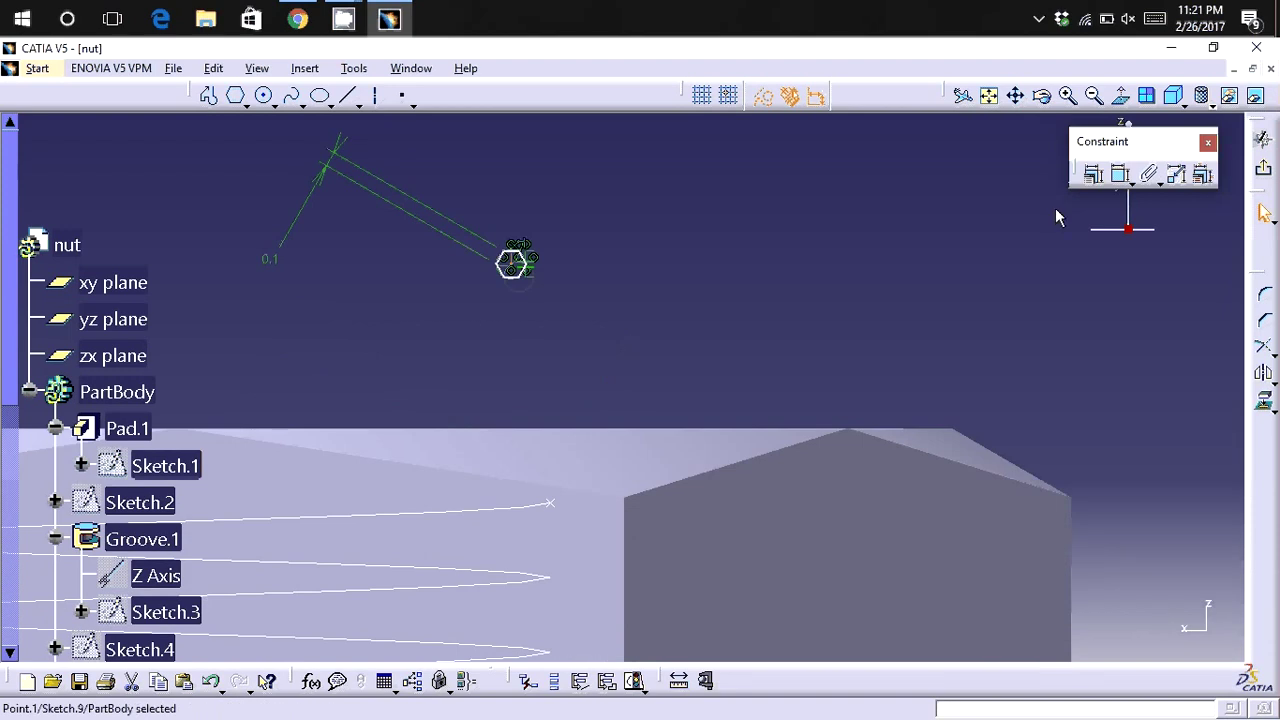
{"action": "left_click", "coordinate": [1120, 174]}
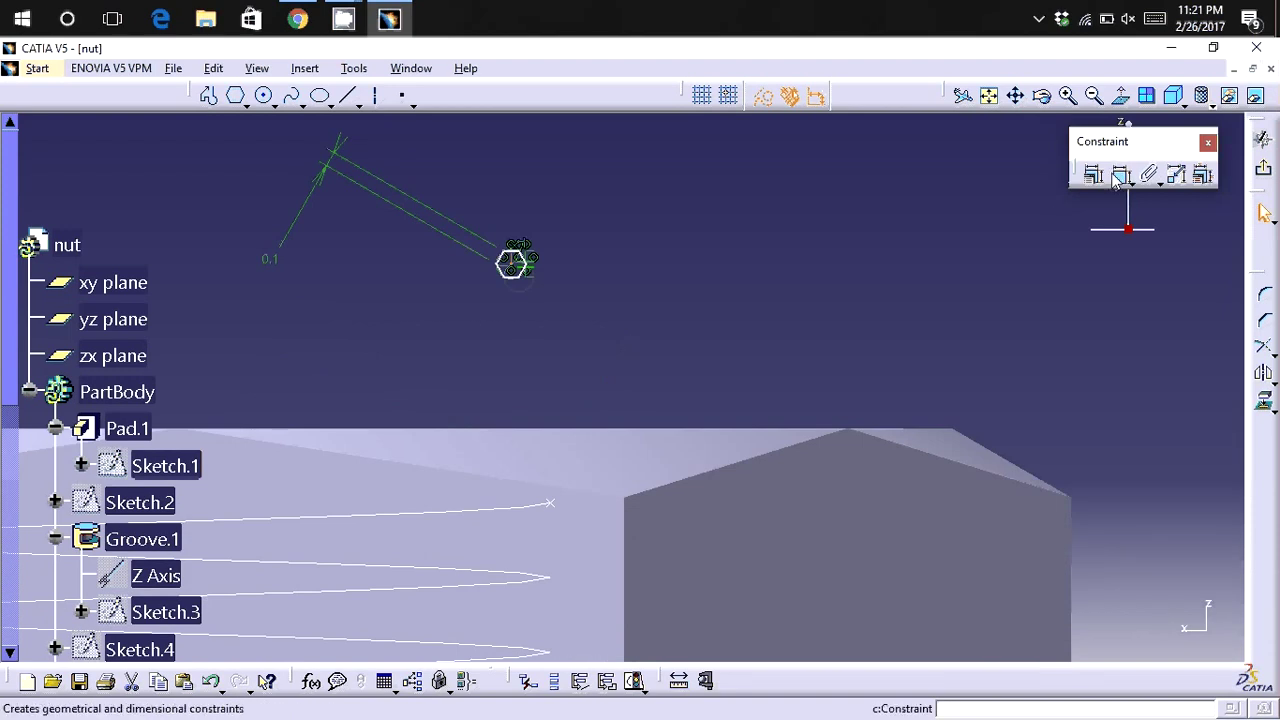
{"action": "left_click", "coordinate": [551, 504]}
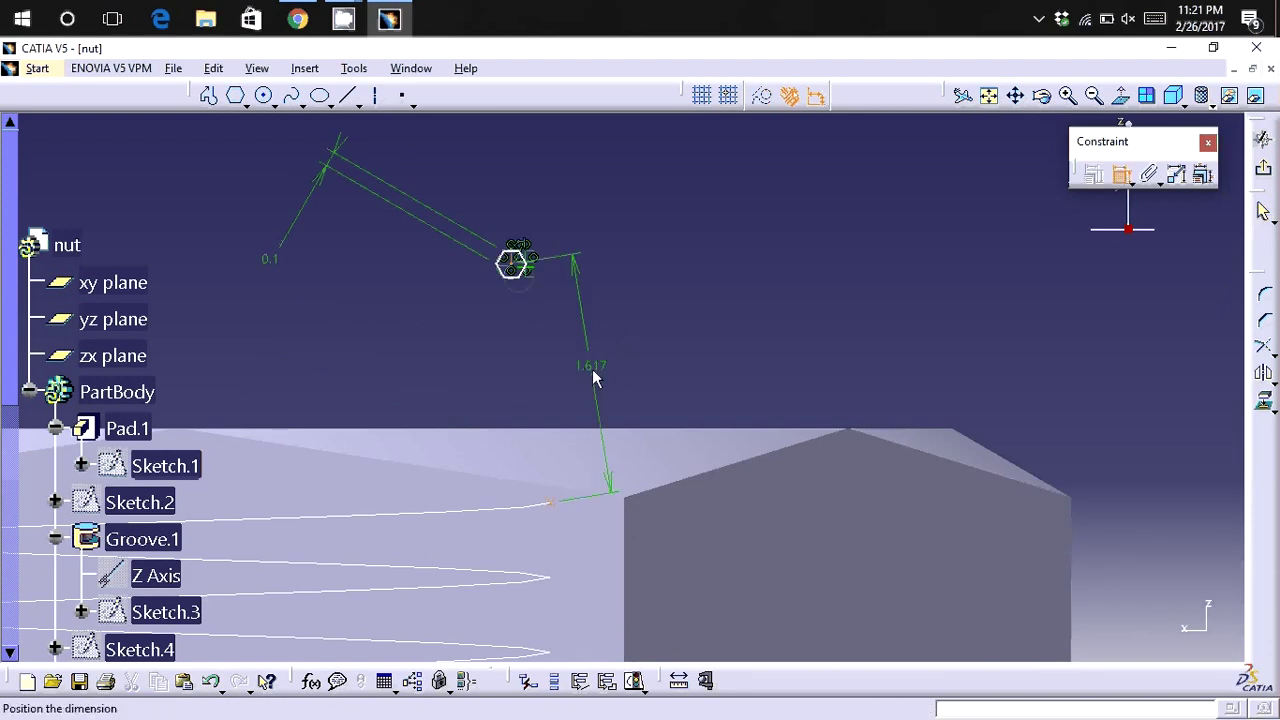
{"action": "right_click", "coordinate": [593, 377]}
{"action": "left_click", "coordinate": [666, 509]}
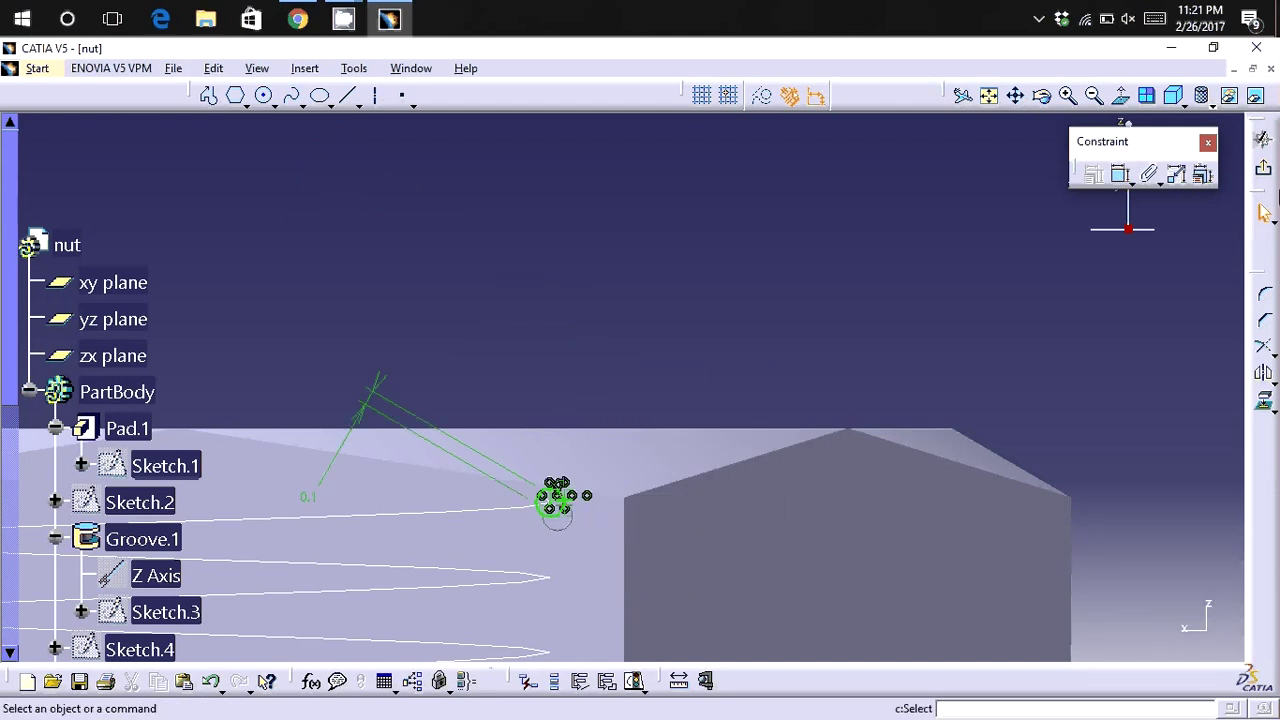
{"action": "left_click", "coordinate": [1263, 168]}
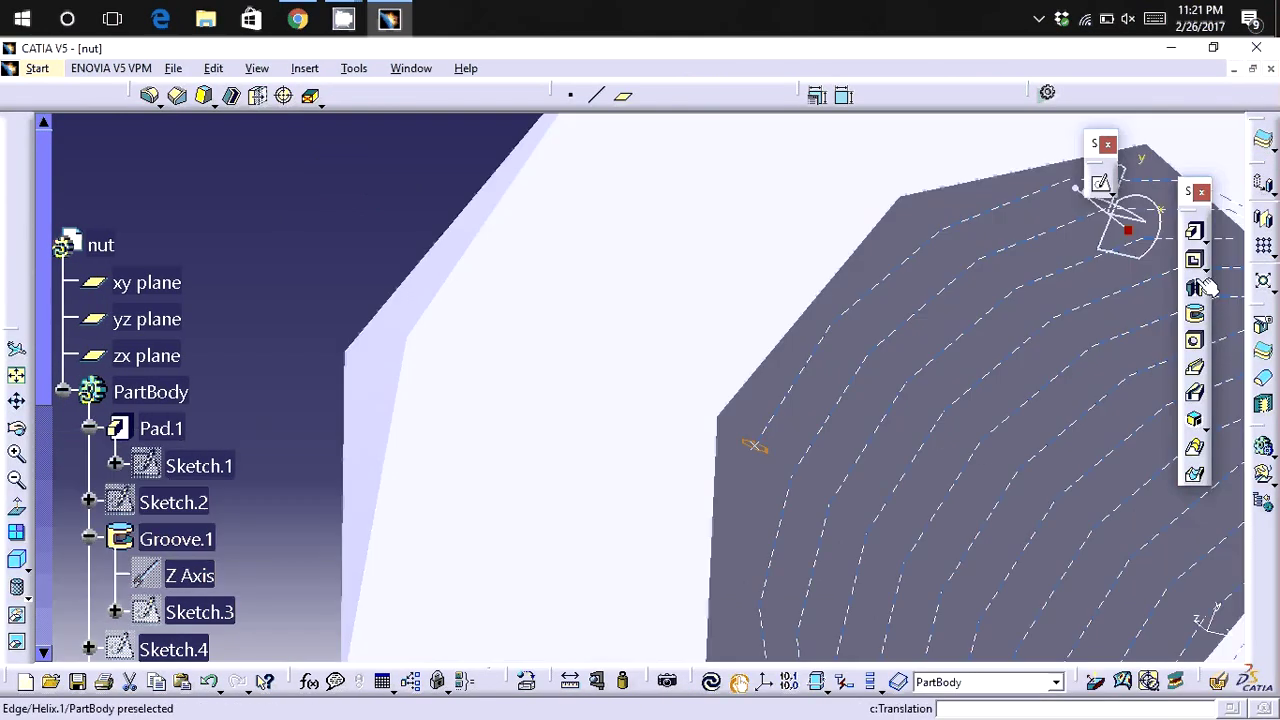
Create Slot.1 sweeping Sketch.9 along Helix.1 as centre curve, dismissing the small-edge warning.
{"action": "left_click", "coordinate": [1196, 398]}
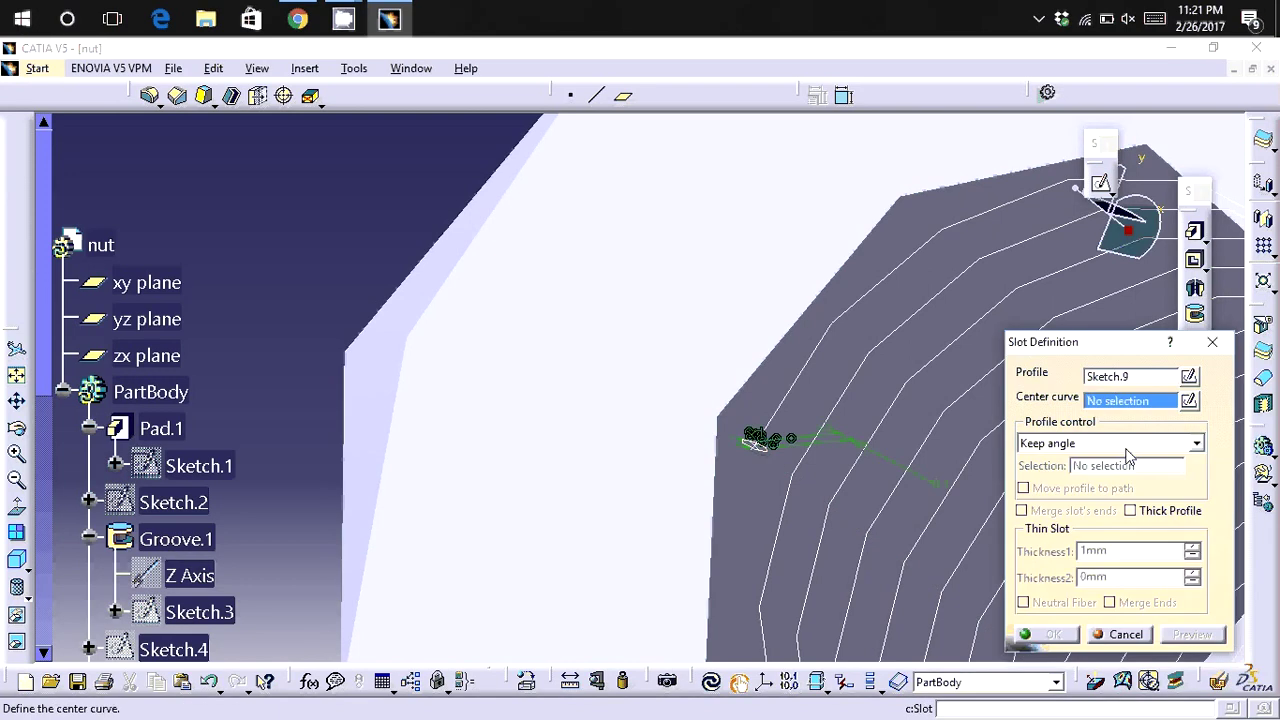
{"action": "right_click", "coordinate": [1107, 409]}
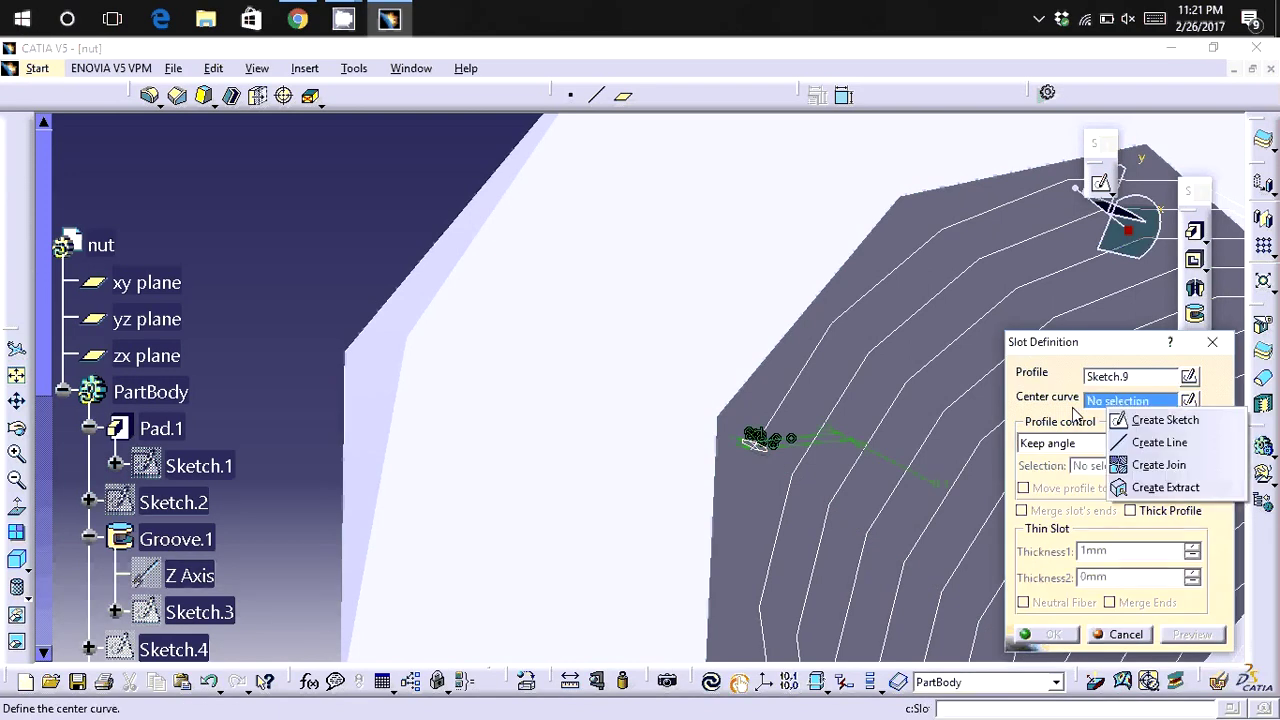
{"action": "left_click", "coordinate": [1020, 432]}
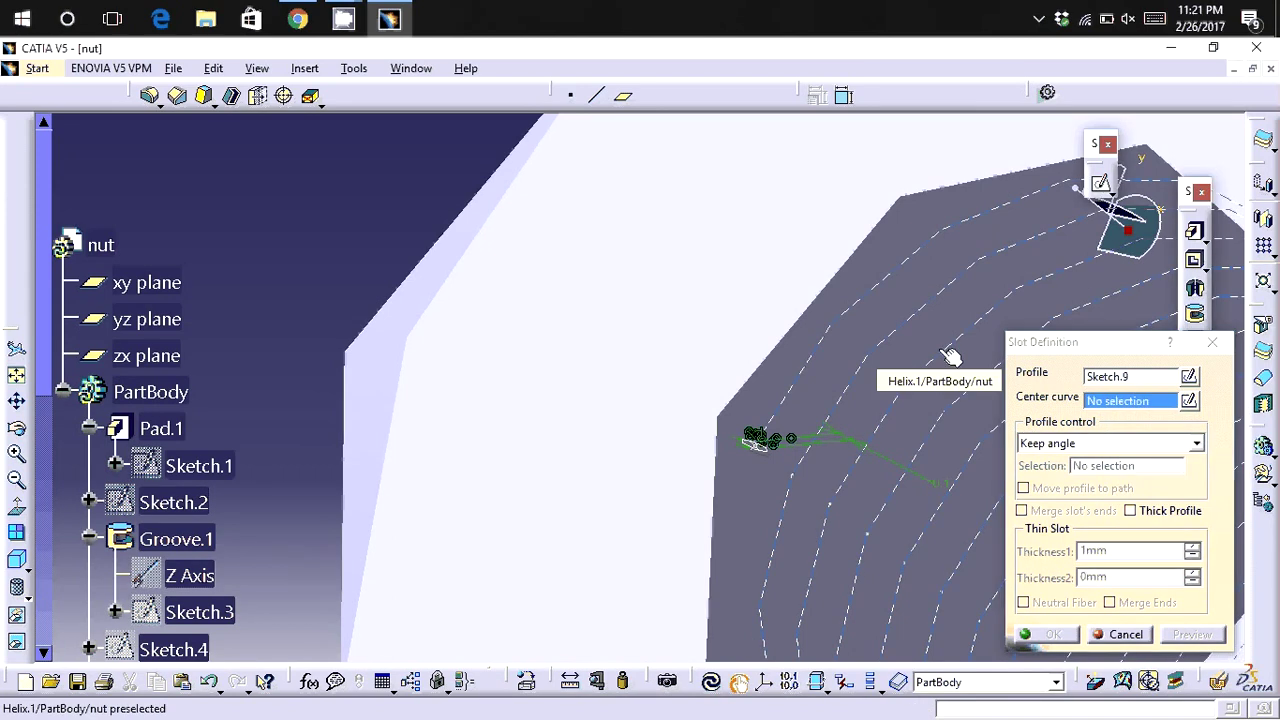
{"action": "left_click", "coordinate": [950, 358]}
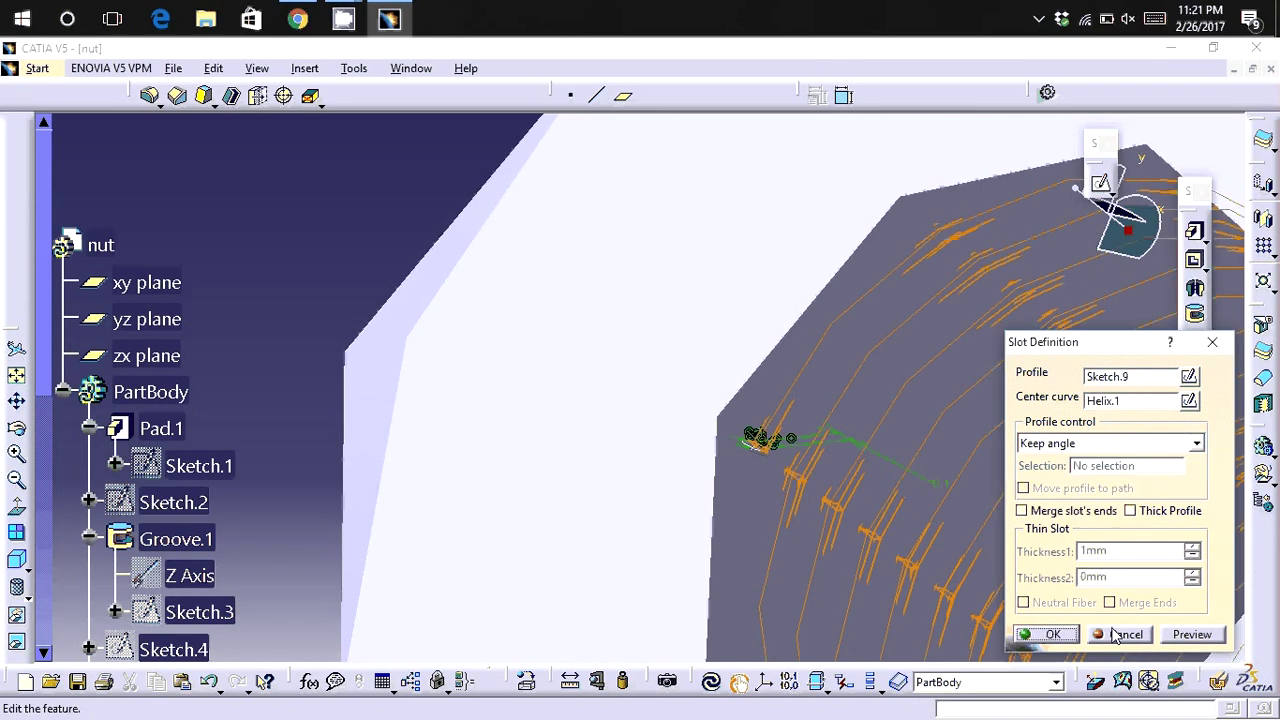
{"action": "left_click", "coordinate": [1053, 635]}
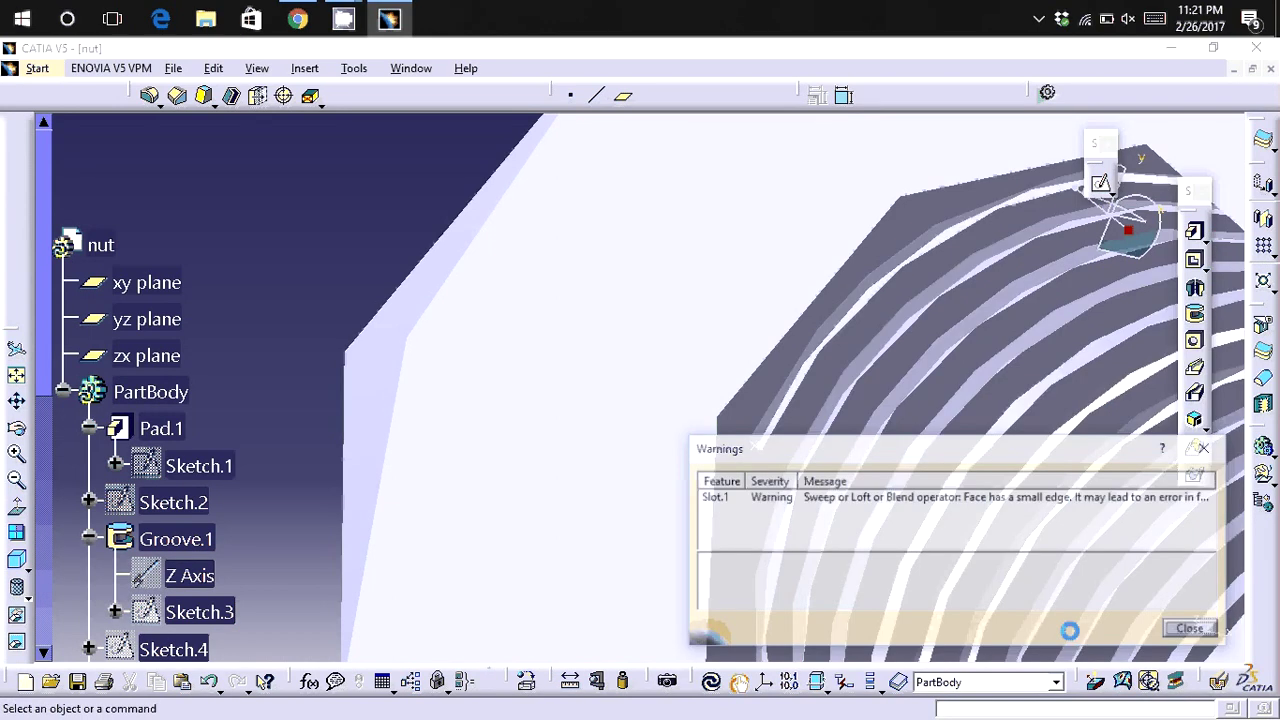
{"action": "left_click", "coordinate": [1189, 628]}
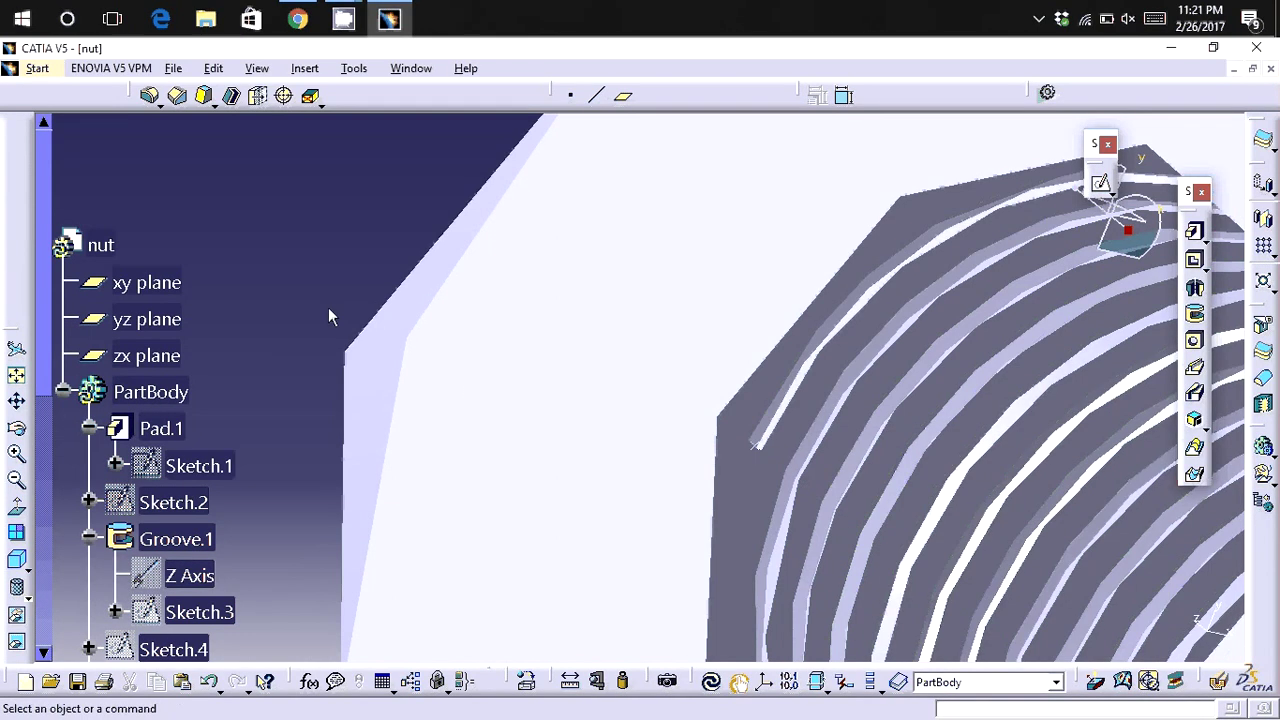
{"action": "middle_click_drag", "start_coordinate": [329, 312], "coordinate": [428, 552]}
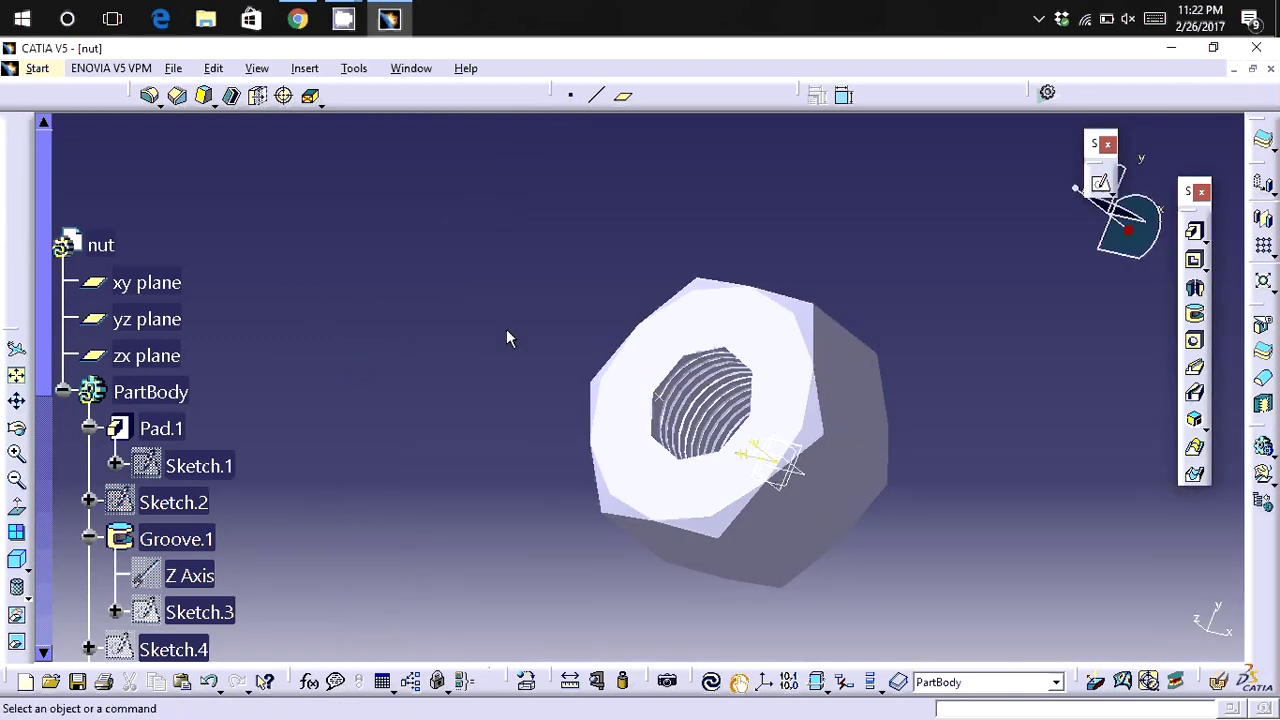
Switch to isometric view and hide the Sketch.7 geometry.
{"action": "mouse_move", "coordinate": [506, 329]}
{"action": "middle_mouse_down"}
{"action": "mouse_move", "coordinate": [684, 368]}
{"action": "mouse_move", "coordinate": [743, 334]}
{"action": "mouse_move", "coordinate": [516, 440]}
{"action": "mouse_move", "coordinate": [768, 359]}
{"action": "middle_mouse_up"}
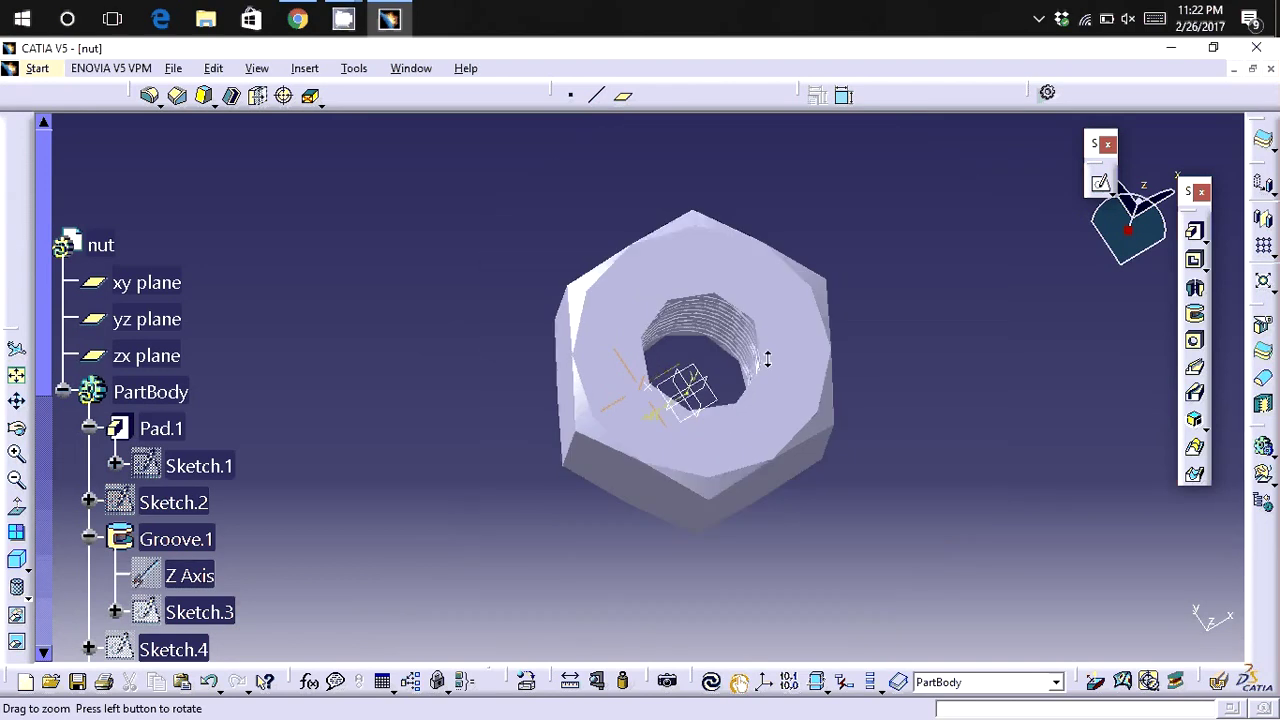
{"action": "left_click", "coordinate": [18, 563]}
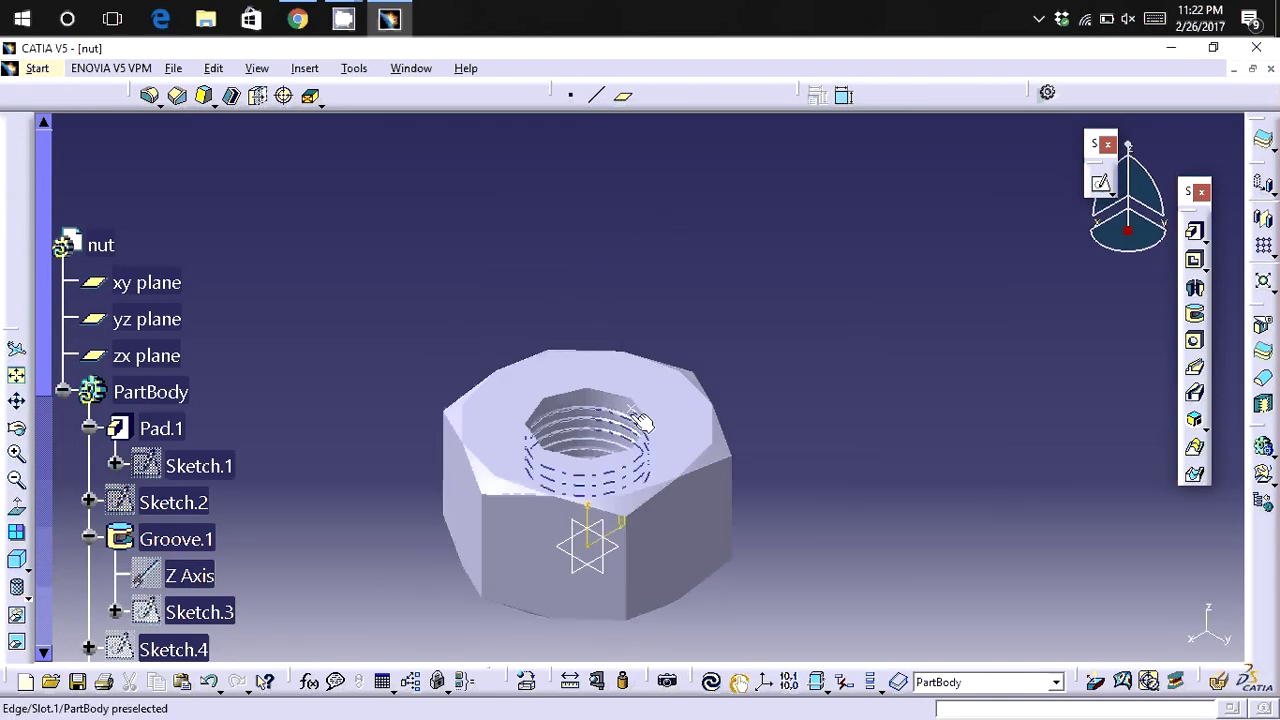
{"action": "right_click", "coordinate": [635, 412]}
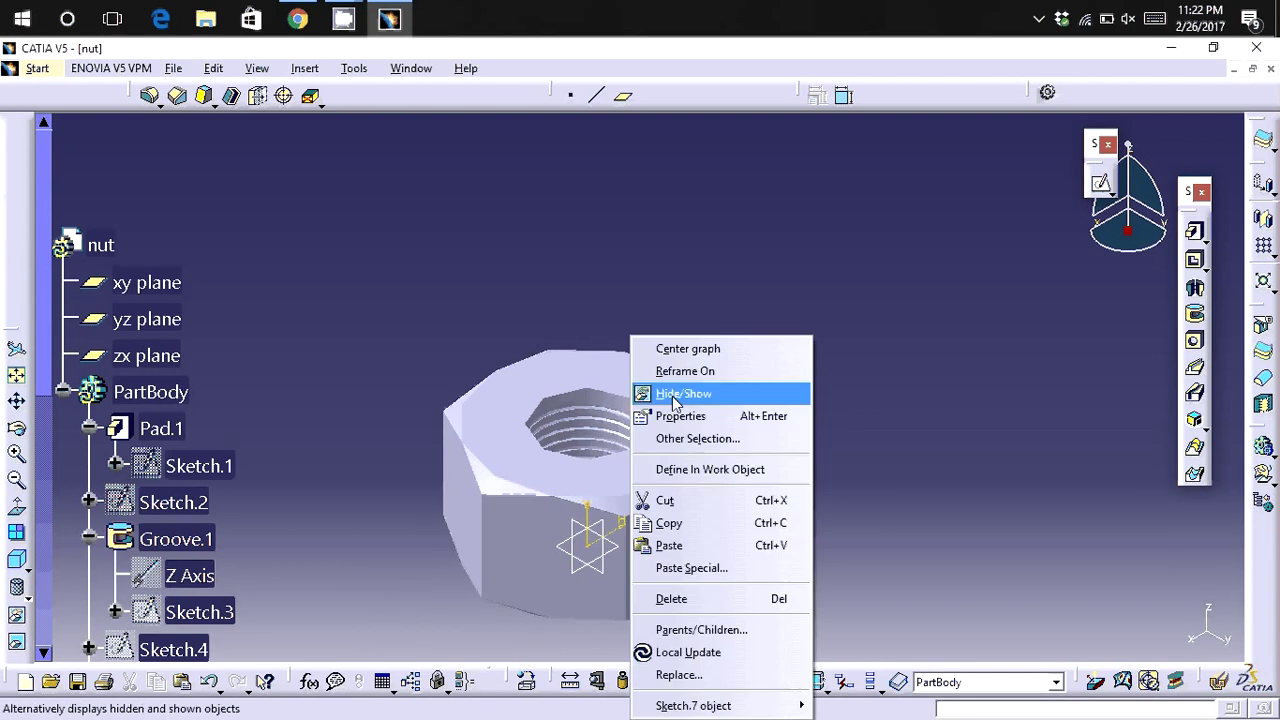
{"action": "left_click", "coordinate": [673, 397]}
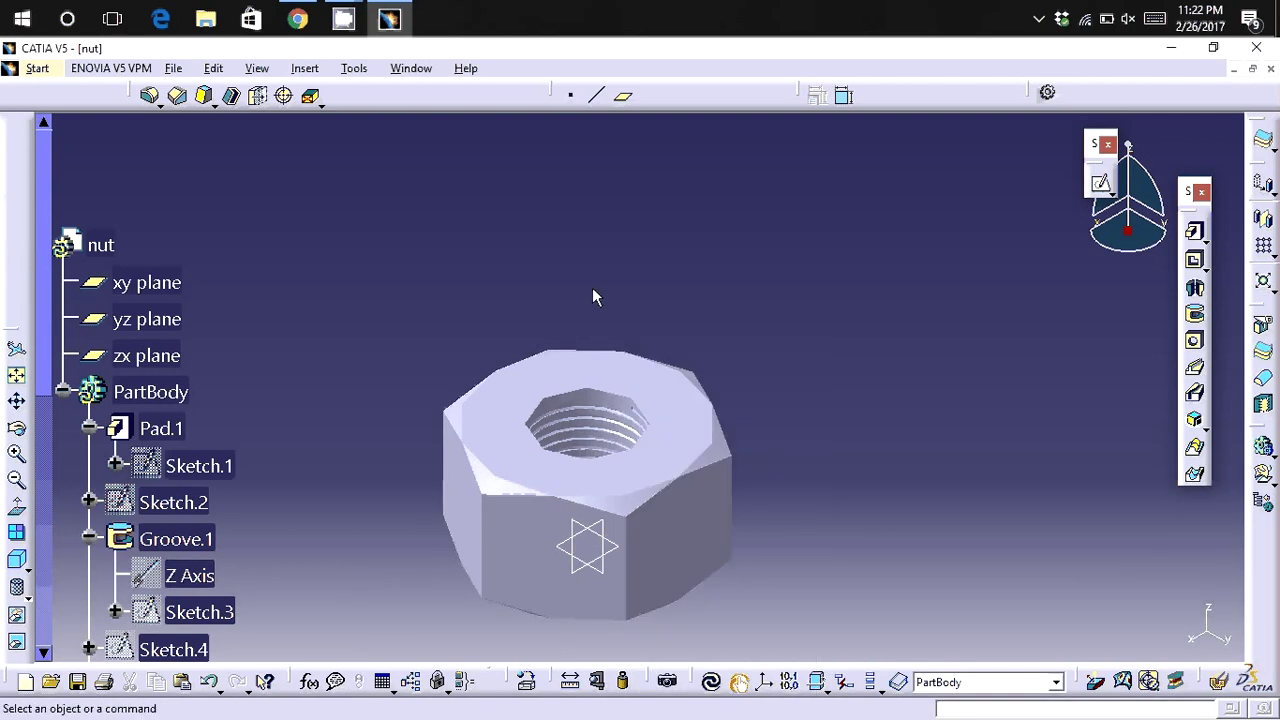
Rotate, zoom and pan the nut to inspect its finished internal thread.
{"action": "mouse_move", "coordinate": [593, 296]}
{"action": "middle_mouse_down"}
{"action": "mouse_move", "coordinate": [546, 403]}
{"action": "mouse_move", "coordinate": [386, 486]}
{"action": "mouse_move", "coordinate": [954, 331]}
{"action": "mouse_move", "coordinate": [930, 354]}
{"action": "middle_mouse_up"}
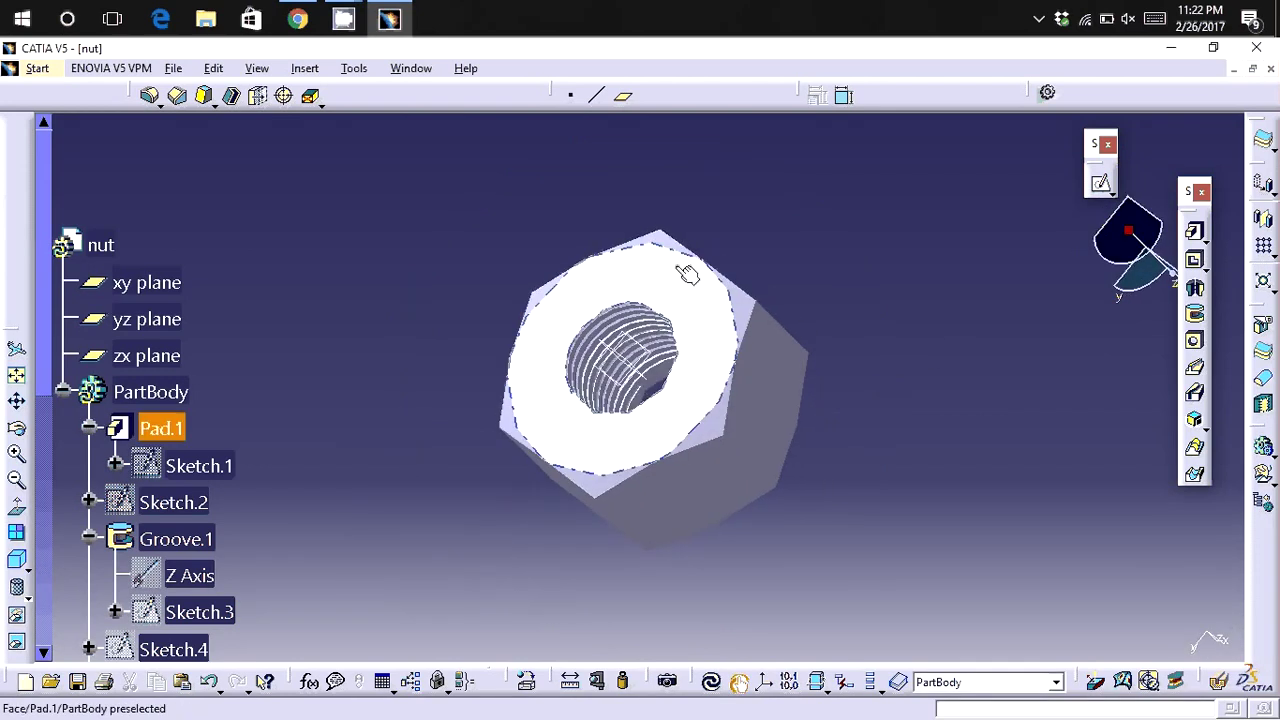
{"action": "mouse_move", "coordinate": [874, 256]}
{"action": "middle_mouse_down"}
{"action": "mouse_move", "coordinate": [755, 264]}
{"action": "mouse_move", "coordinate": [310, 398]}
{"action": "middle_mouse_up"}
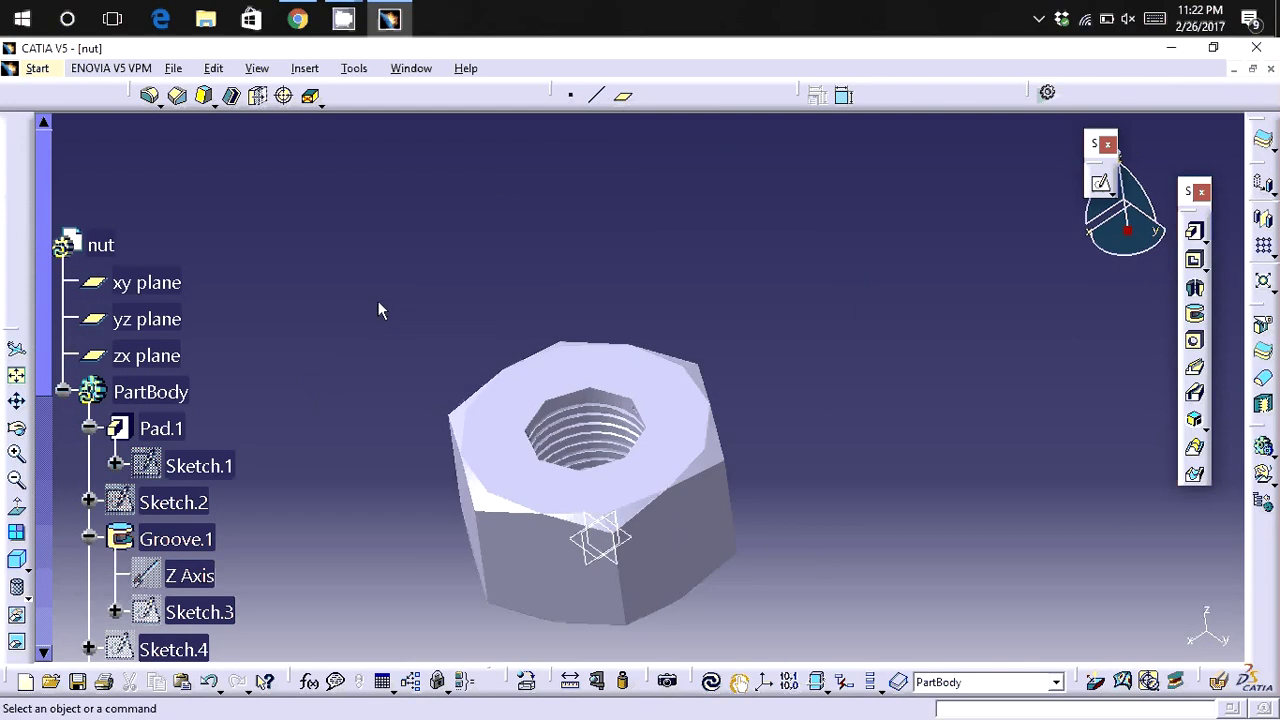
{"action": "scroll", "coordinate": [377, 298], "scroll_direction": "down", "scroll_amount": 3}
{"action": "scroll", "coordinate": [376, 298], "scroll_direction": "down", "scroll_amount": 3}
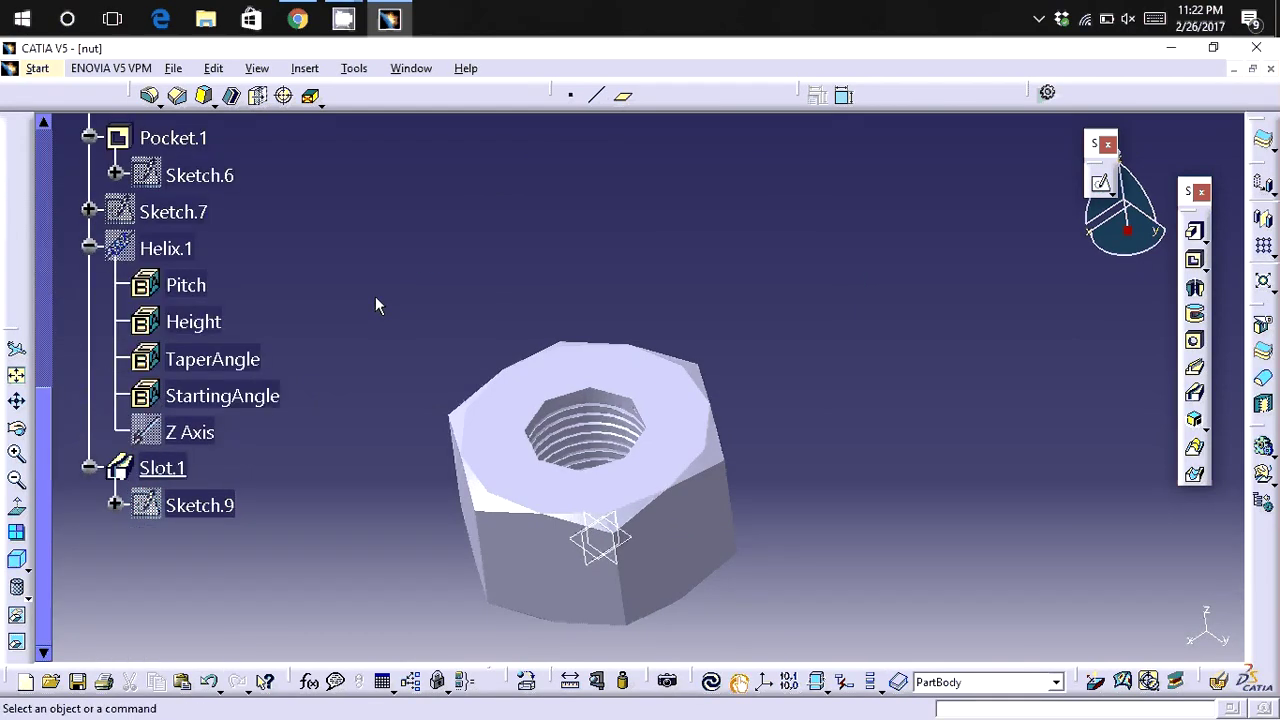
{"action": "scroll", "coordinate": [376, 298], "scroll_direction": "down", "scroll_amount": 3}
{"action": "scroll", "coordinate": [375, 298], "scroll_direction": "down", "scroll_amount": 2}
{"action": "middle_click_drag", "start_coordinate": [375, 298], "coordinate": [348, 165]}
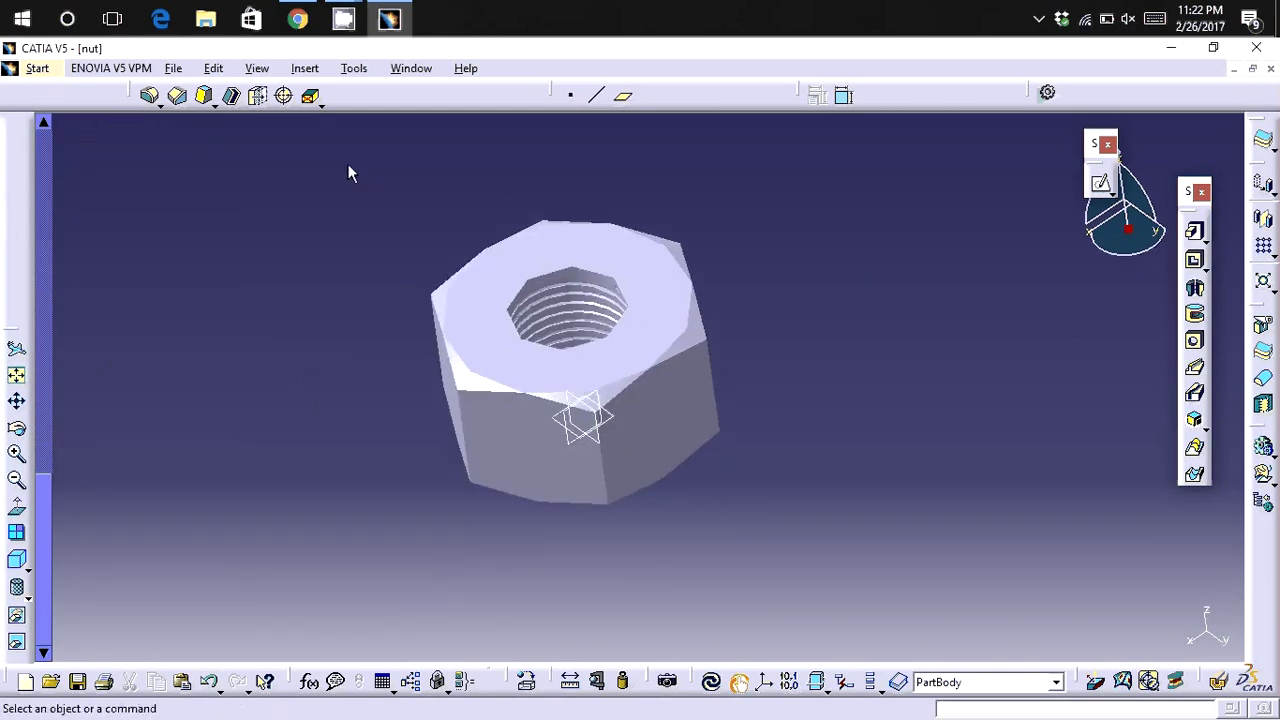
Bring the bolt document forward to display the threaded bolt with its hexagonal head.
{"action": "left_click", "coordinate": [343, 18]}
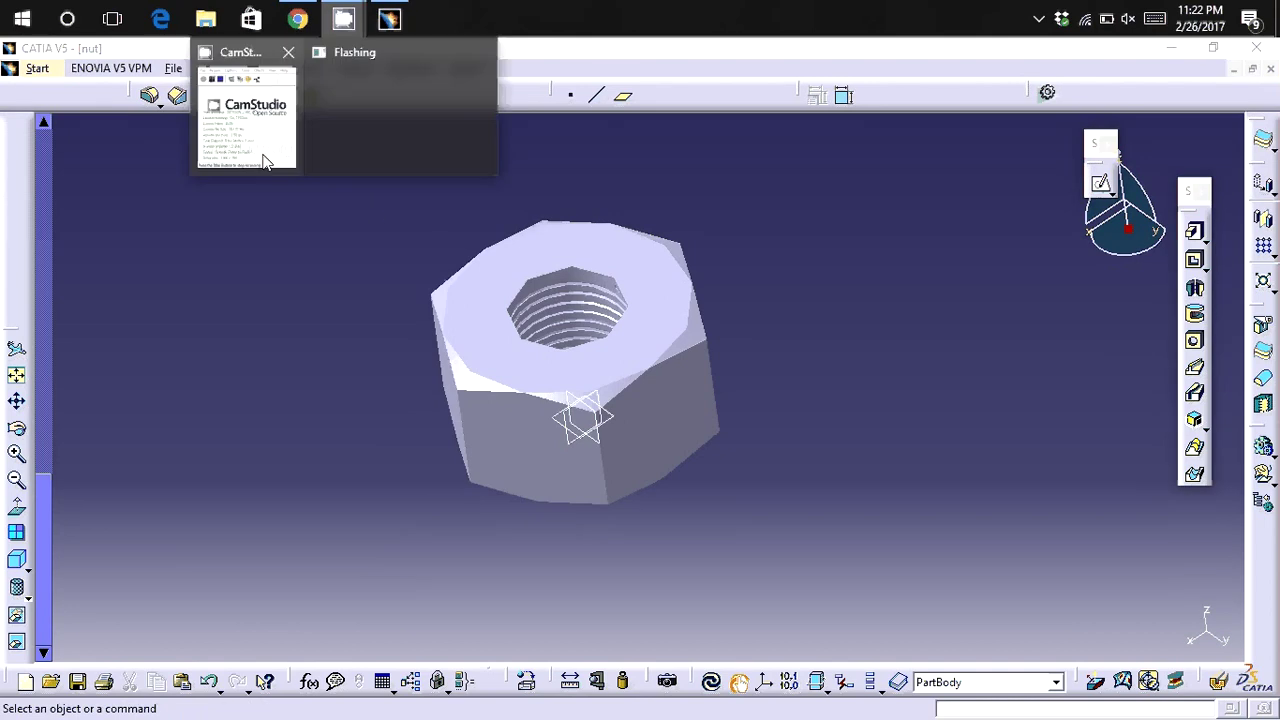
{"action": "left_click", "coordinate": [265, 162]}
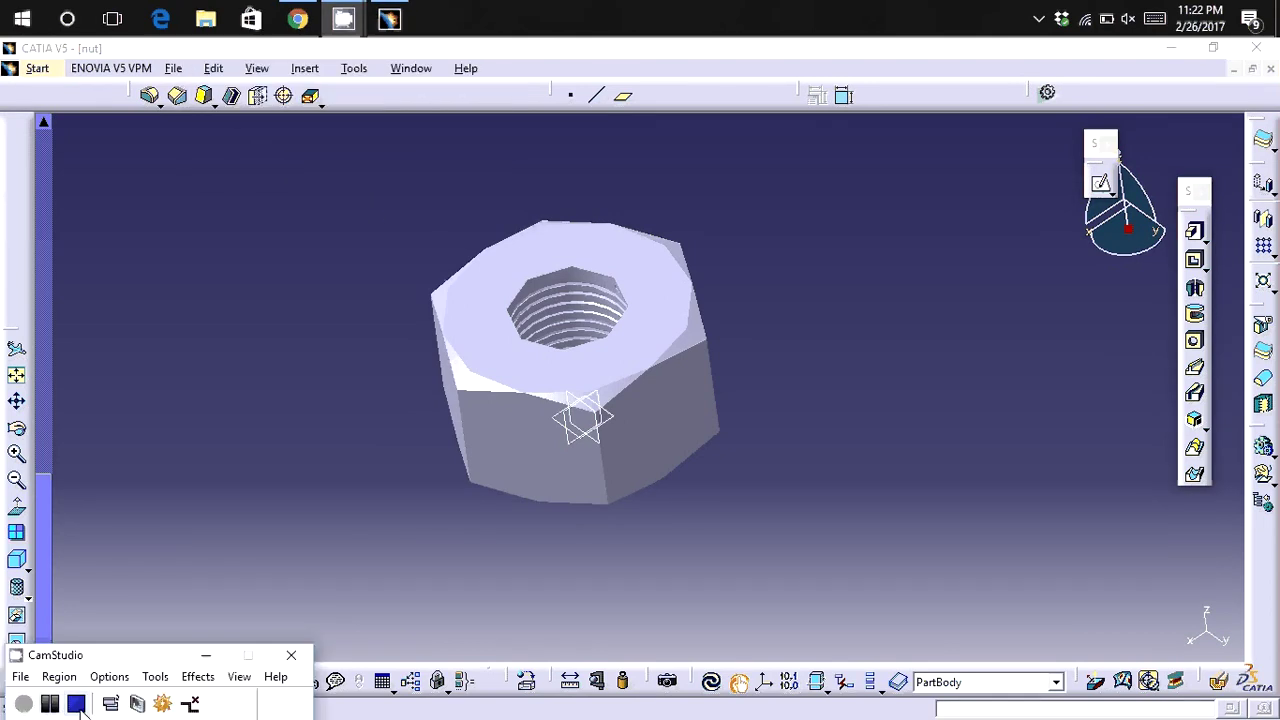
{"action": "left_click", "coordinate": [422, 70]}
{"action": "left_click", "coordinate": [432, 188]}
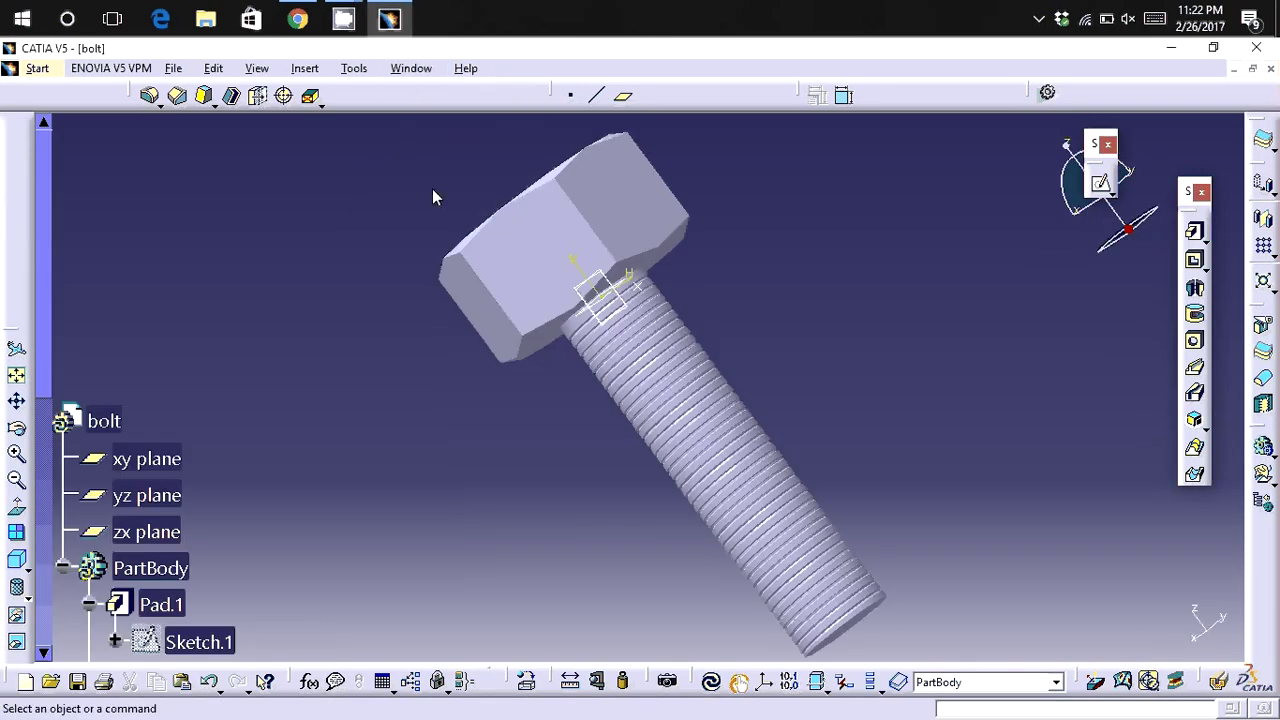